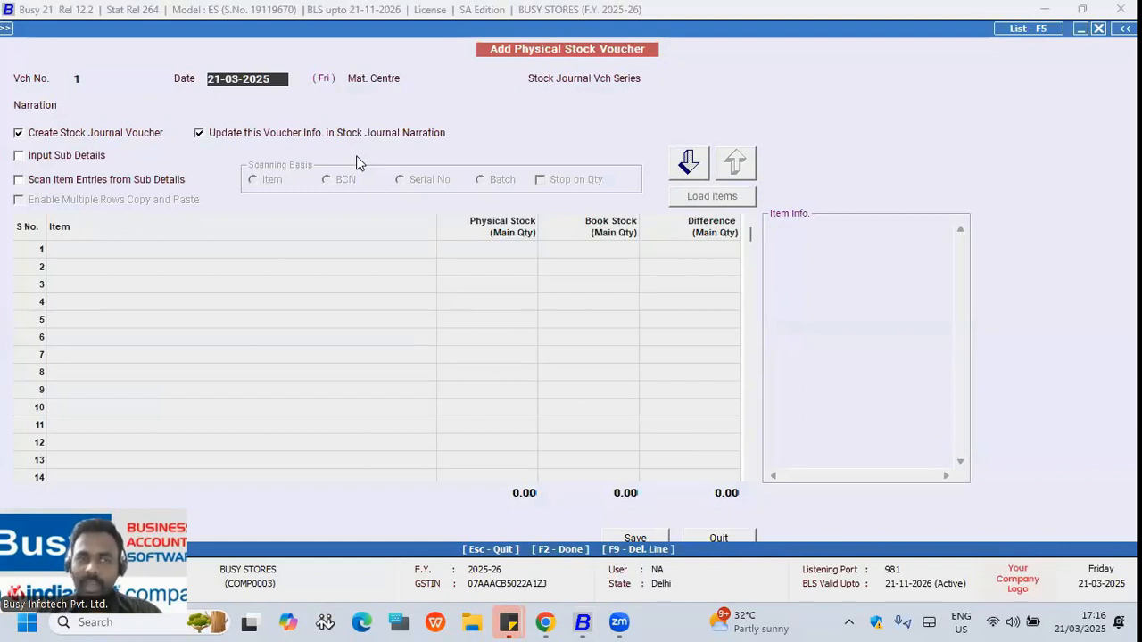
Date the physical stock voucher 21-03-2026, with Main Store as material centre and Main as the stock journal voucher series
type("21.")
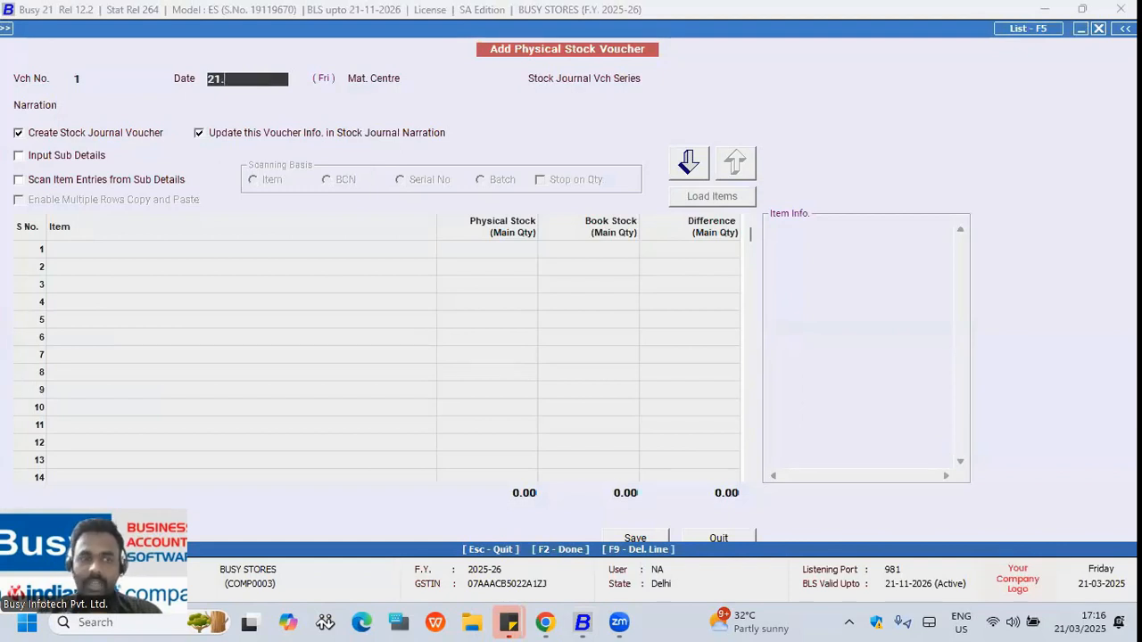
type("3")
key("Return")
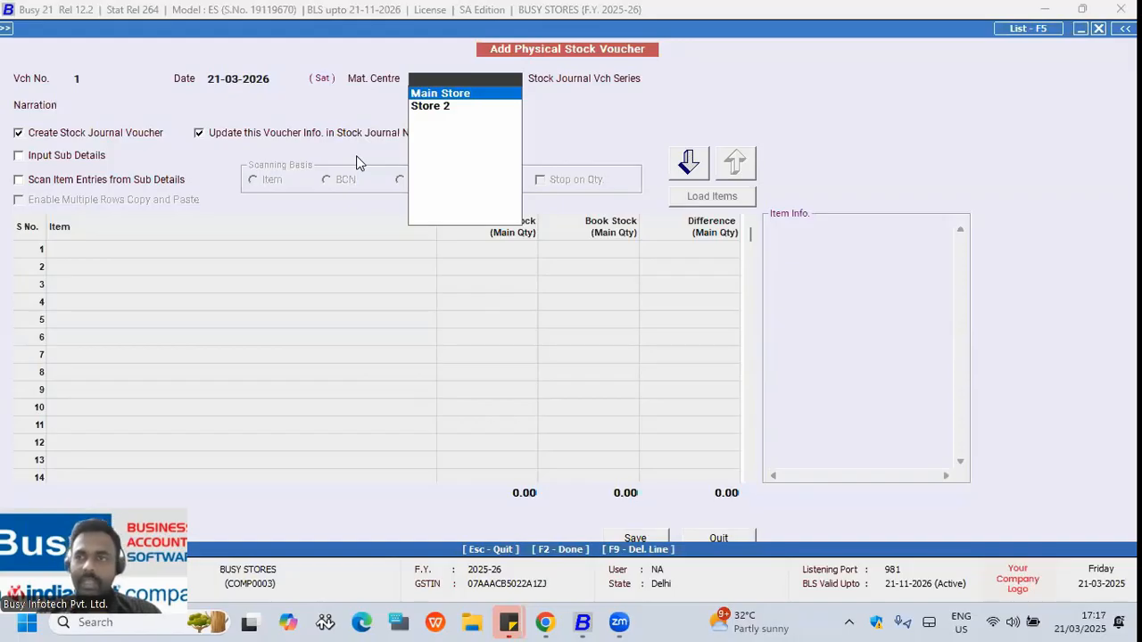
key("Return")
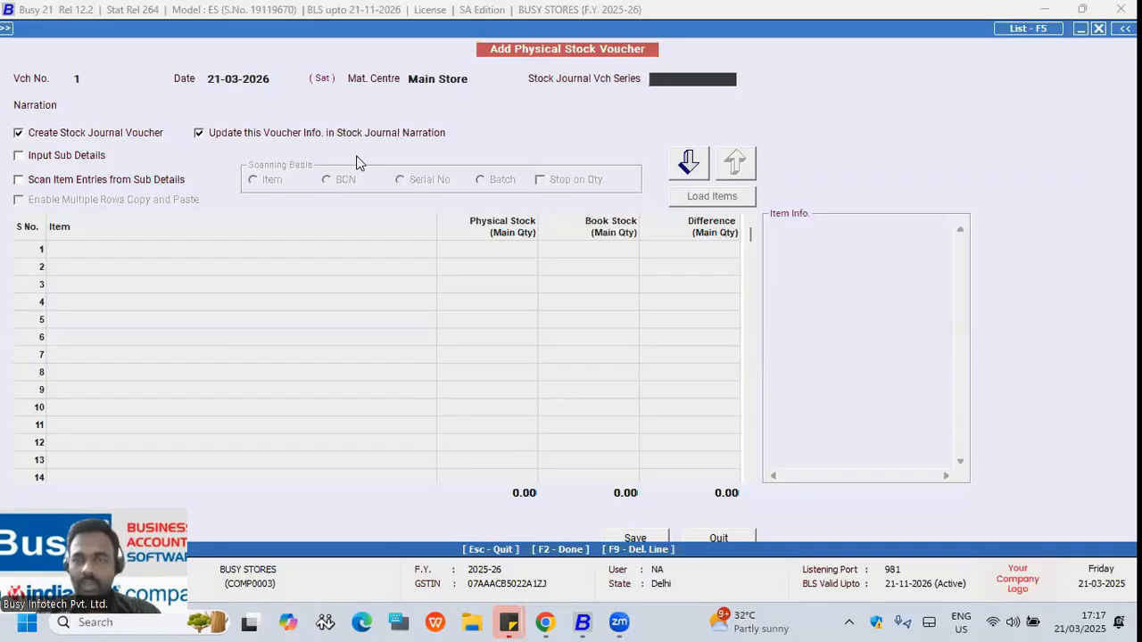
key("Return")
key("Return")
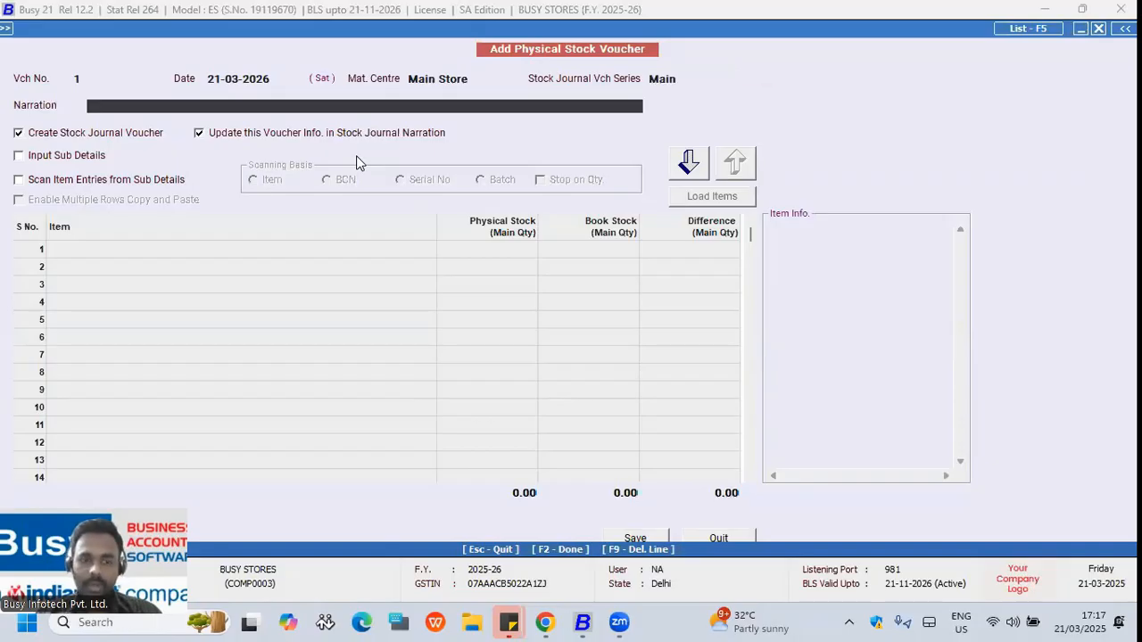
Turn off stock journal voucher creation, leave the narration and sub-detail options as they are, and proceed to the item entries
key("Up")
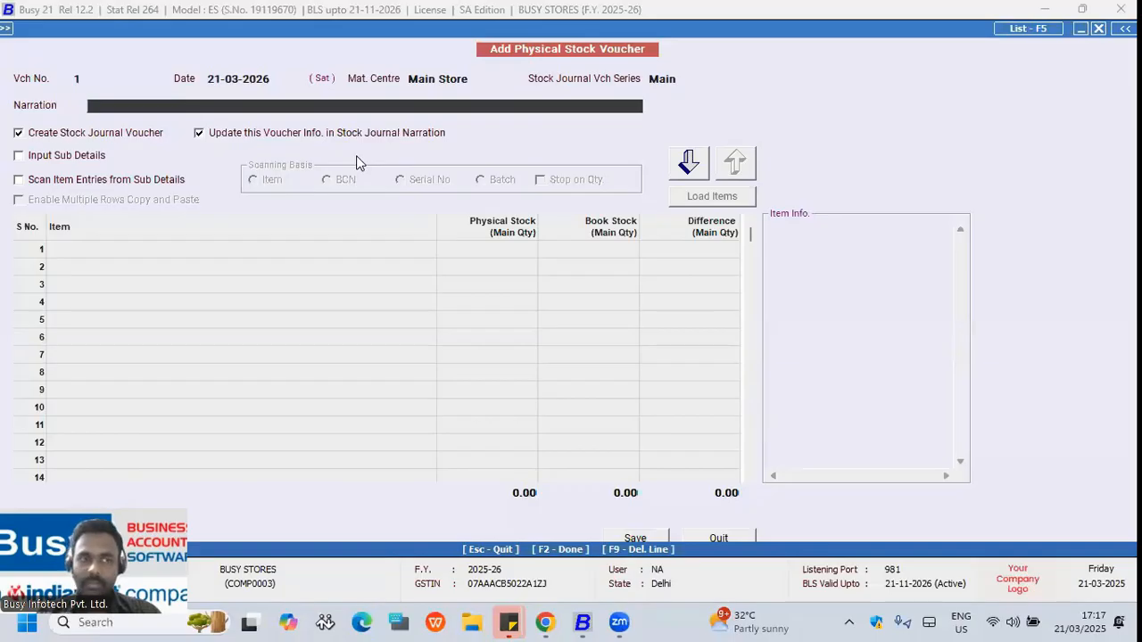
key("Down")
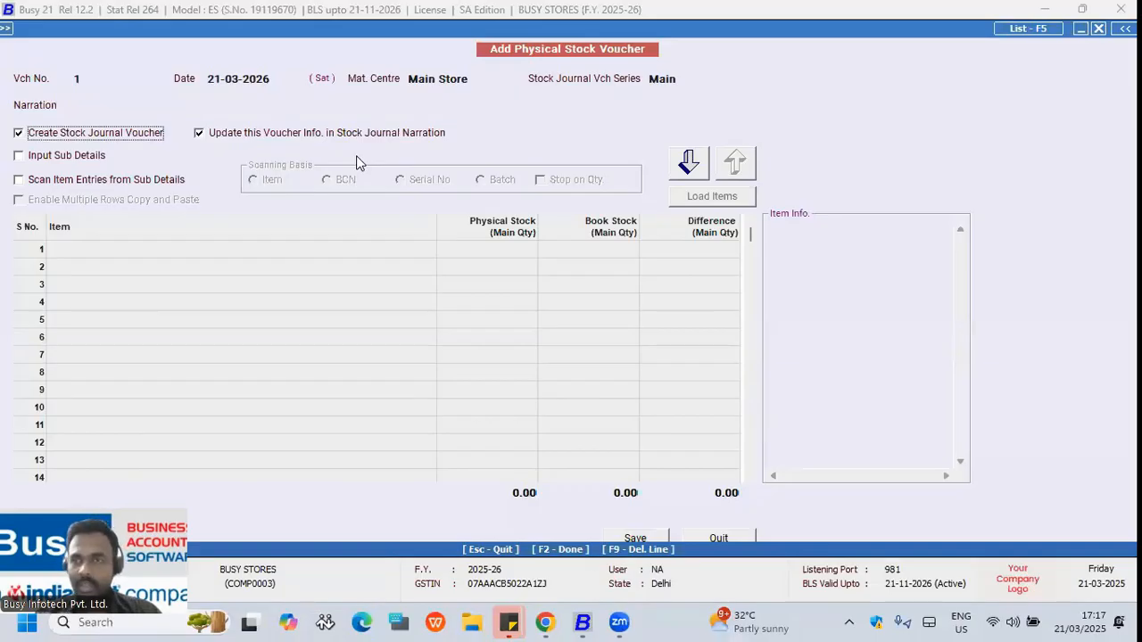
key("space")
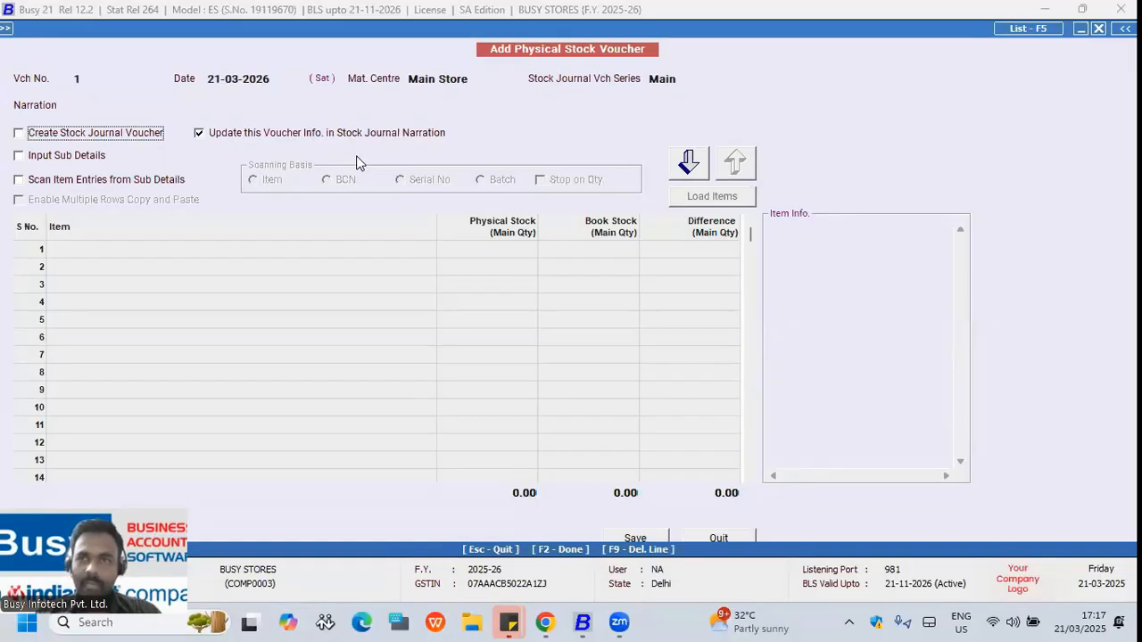
key("Return")
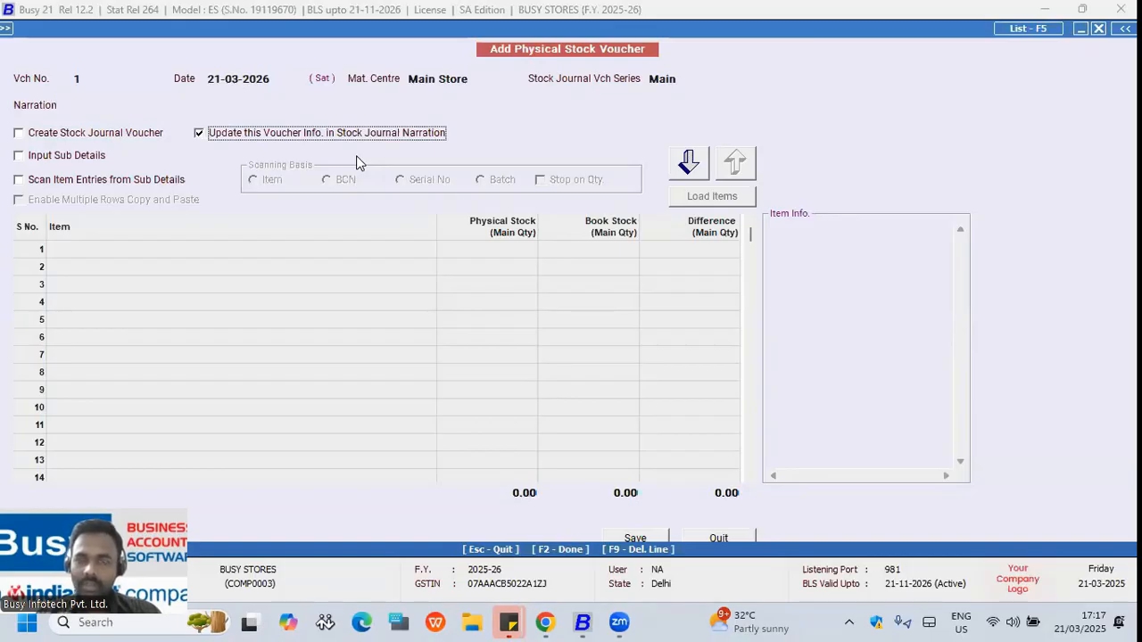
key("Tab")
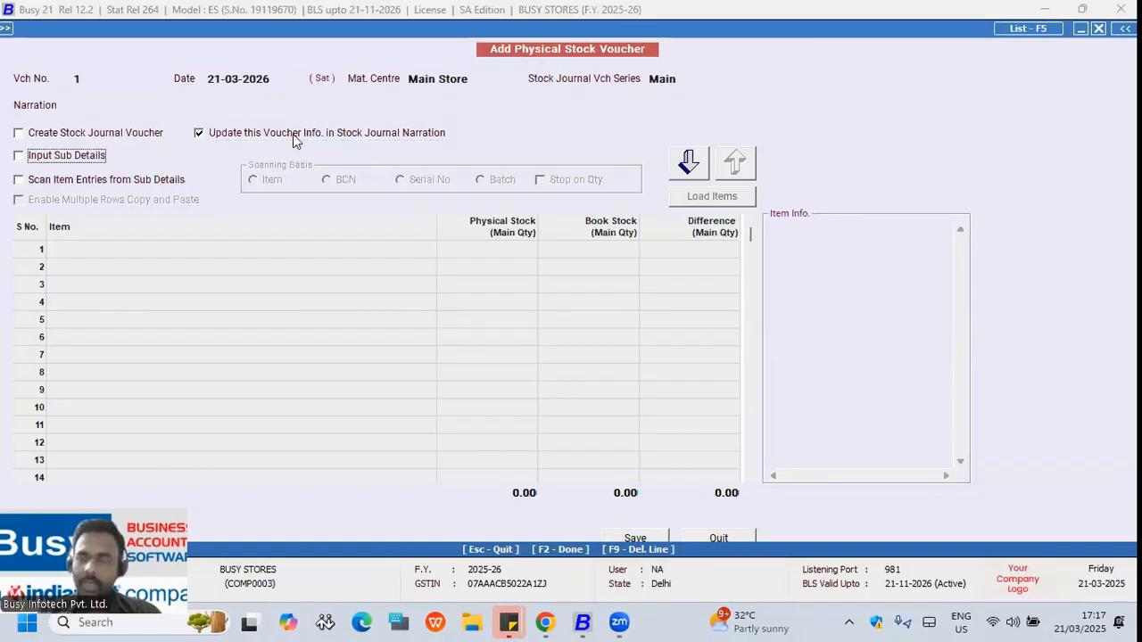
key("Tab")
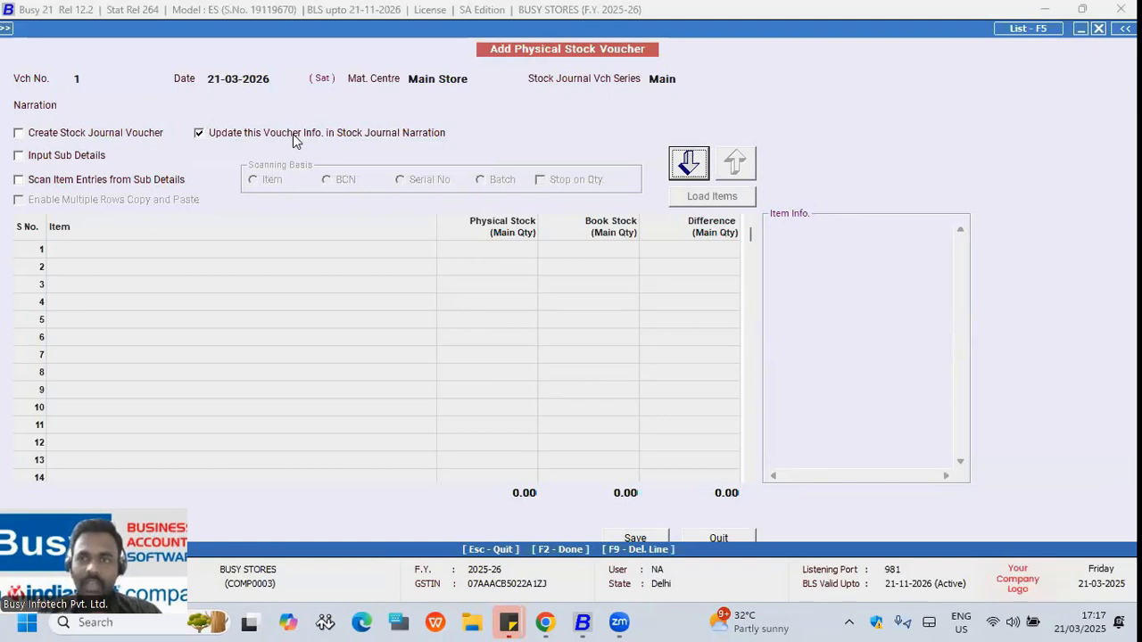
key("Return")
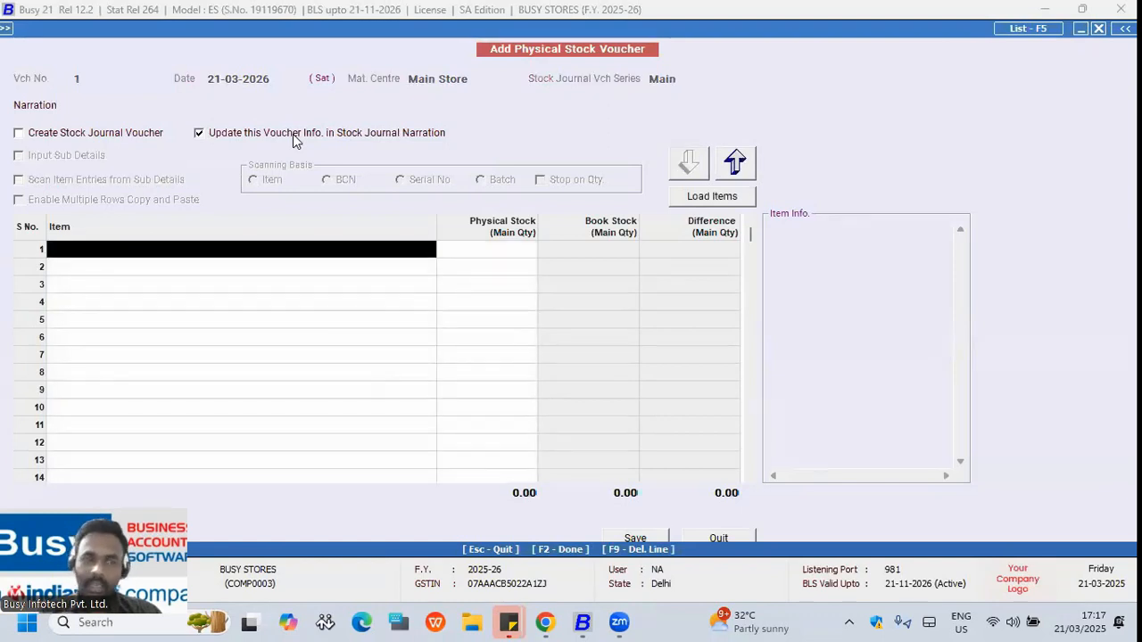
Enter Sugar as the first item with a physical stock of 45
type("s")
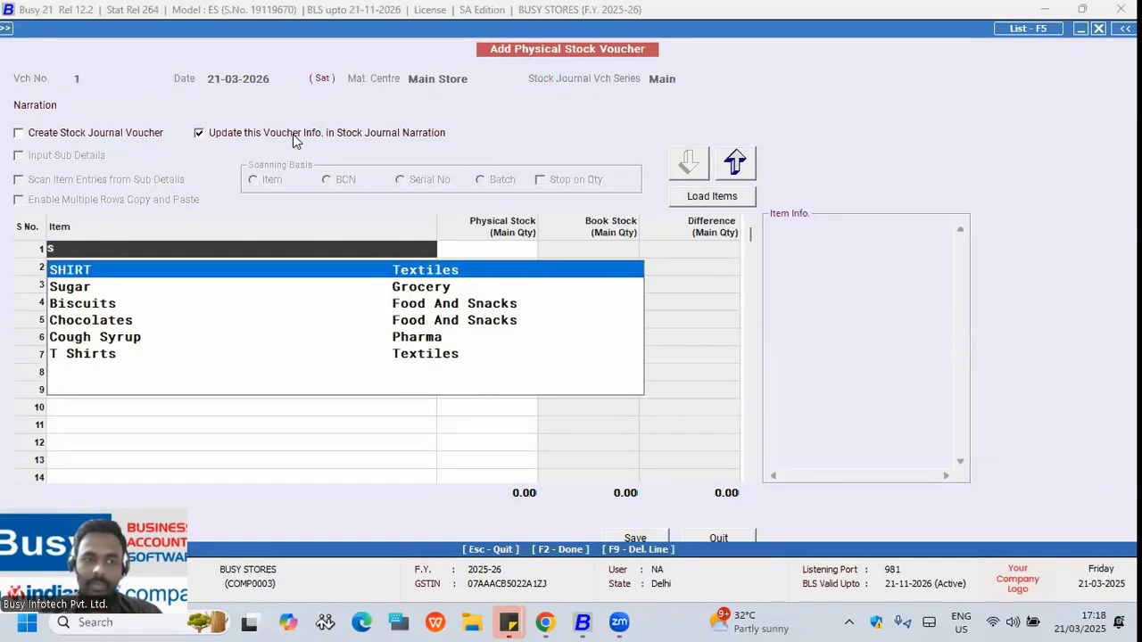
key("Down")
key("Return")
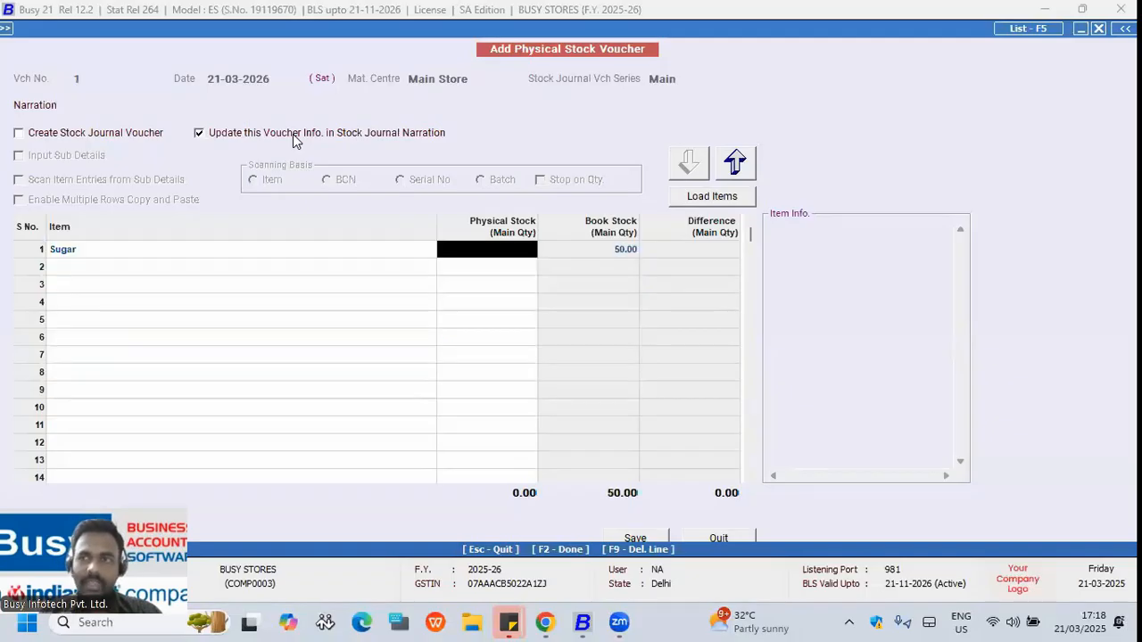
type("50")
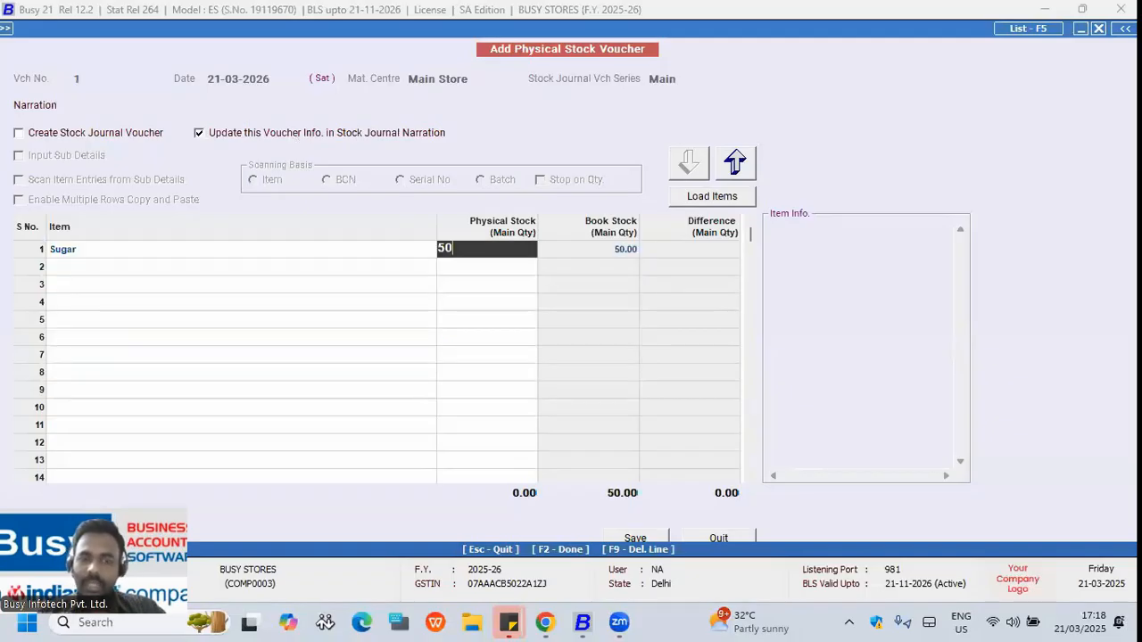
key("Return")
key("Up")
key("Return")
type("45")
key("Return")
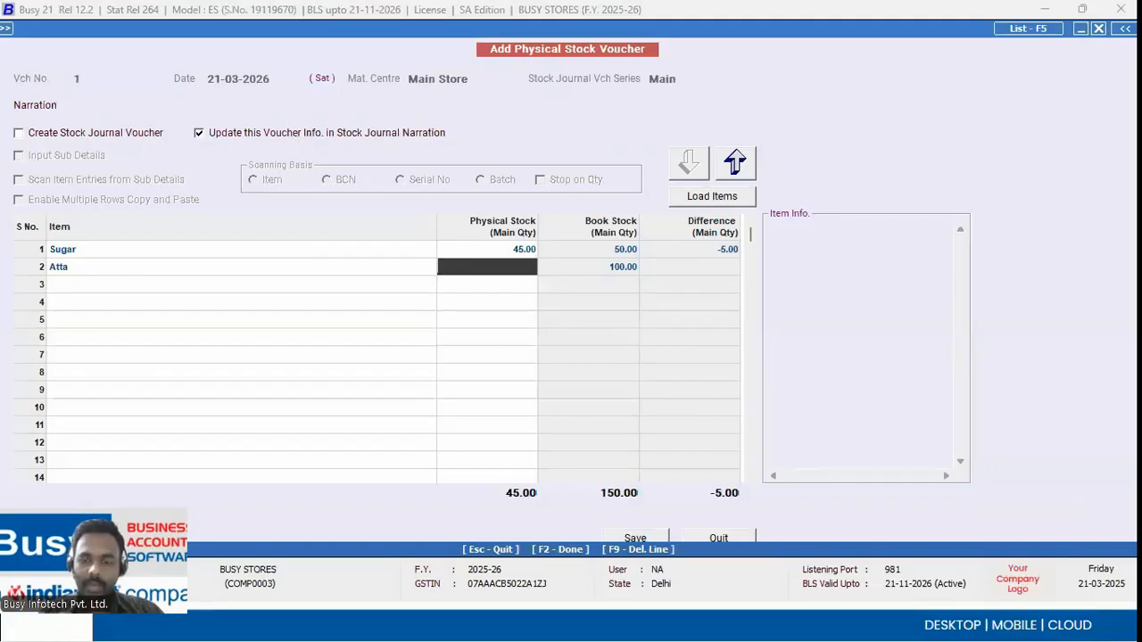
Record a physical stock of 100 for Atta and 50 for Tur Dal, and save the voucher
type("100")
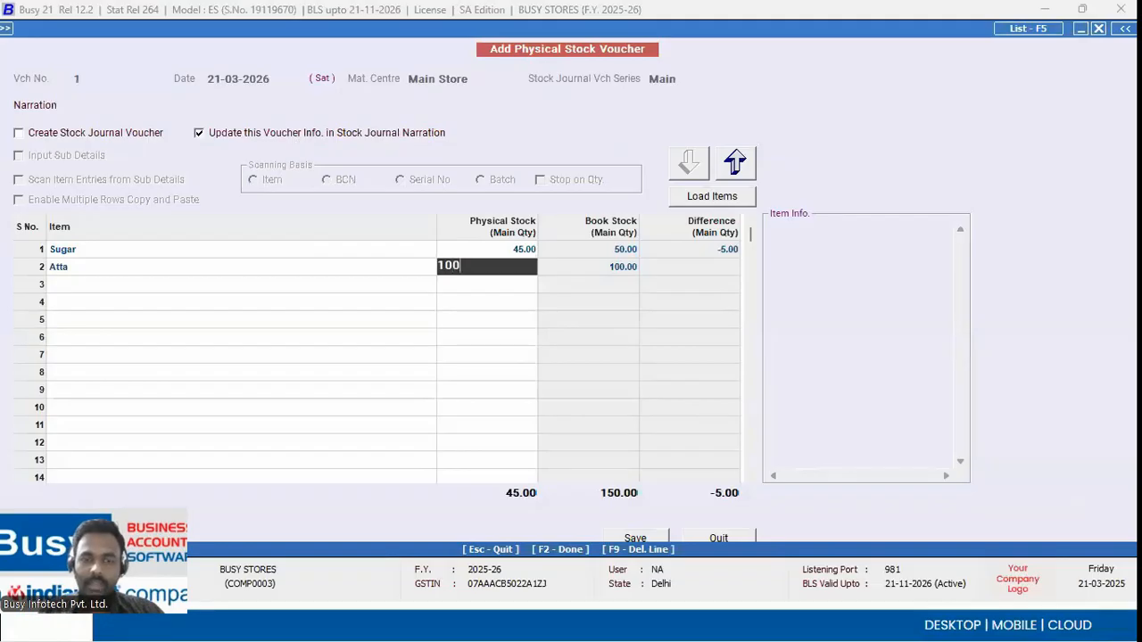
key("Return")
key("alt+Tab")
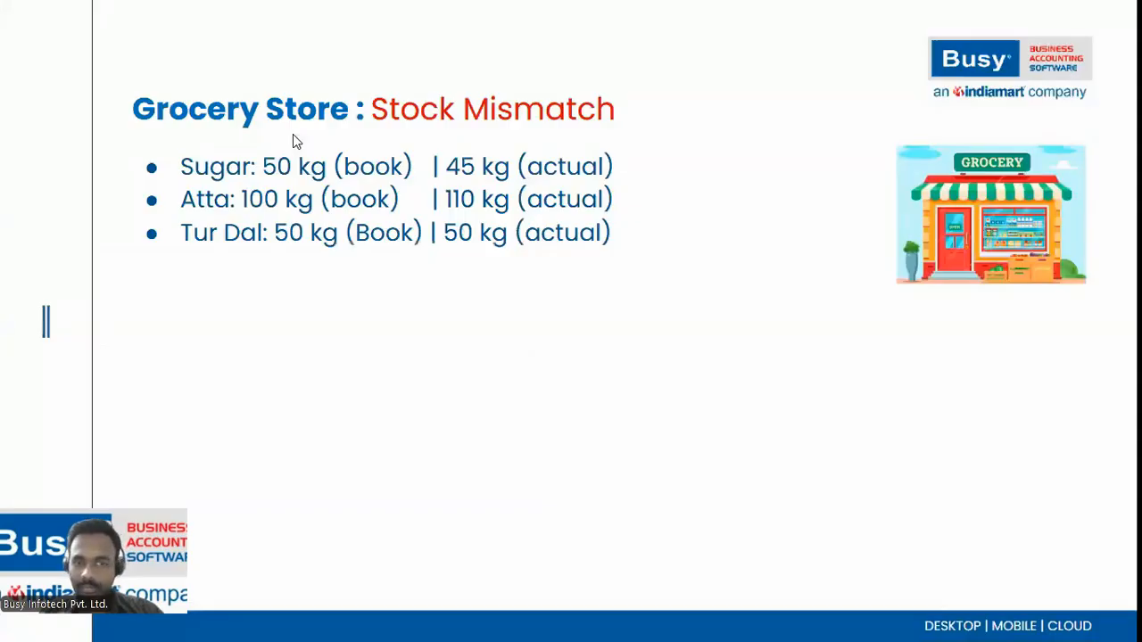
key("alt+Tab")
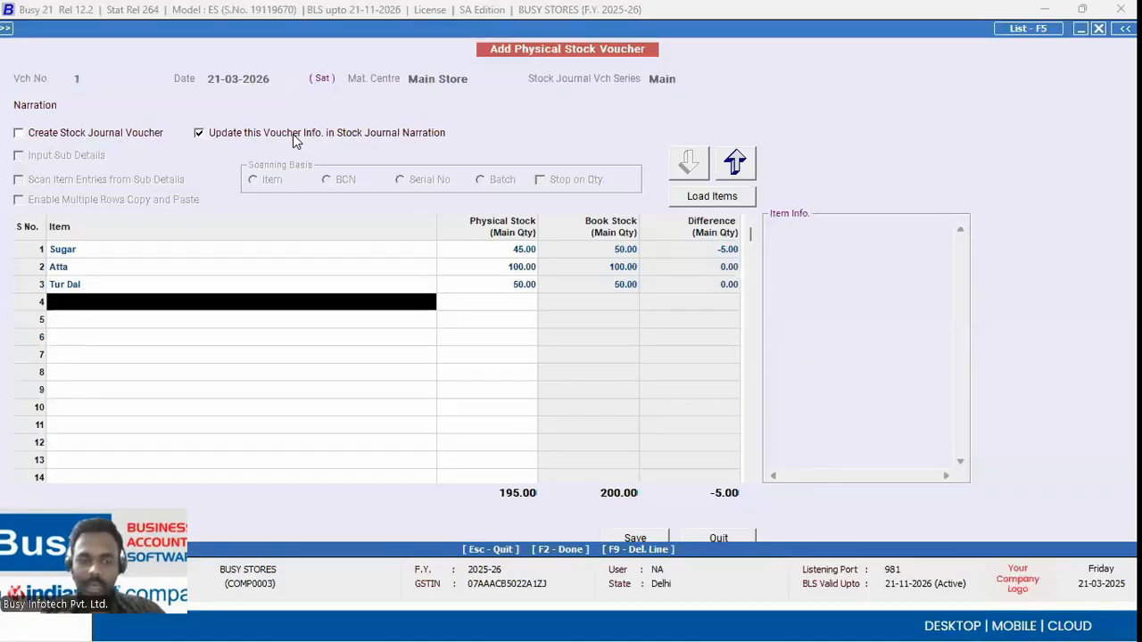
key("F2")
key("Return")
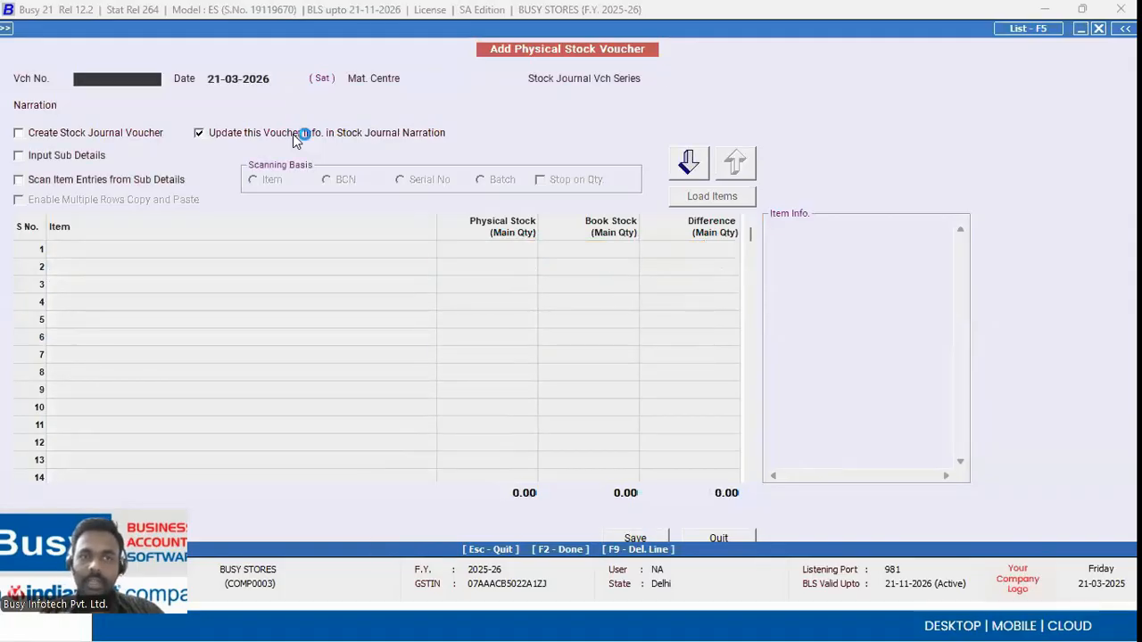
Leave voucher entry and show the alphabetical closing stock status, balances only, for all material centres as on 21-03-2026
key("Escape")
key("Left")
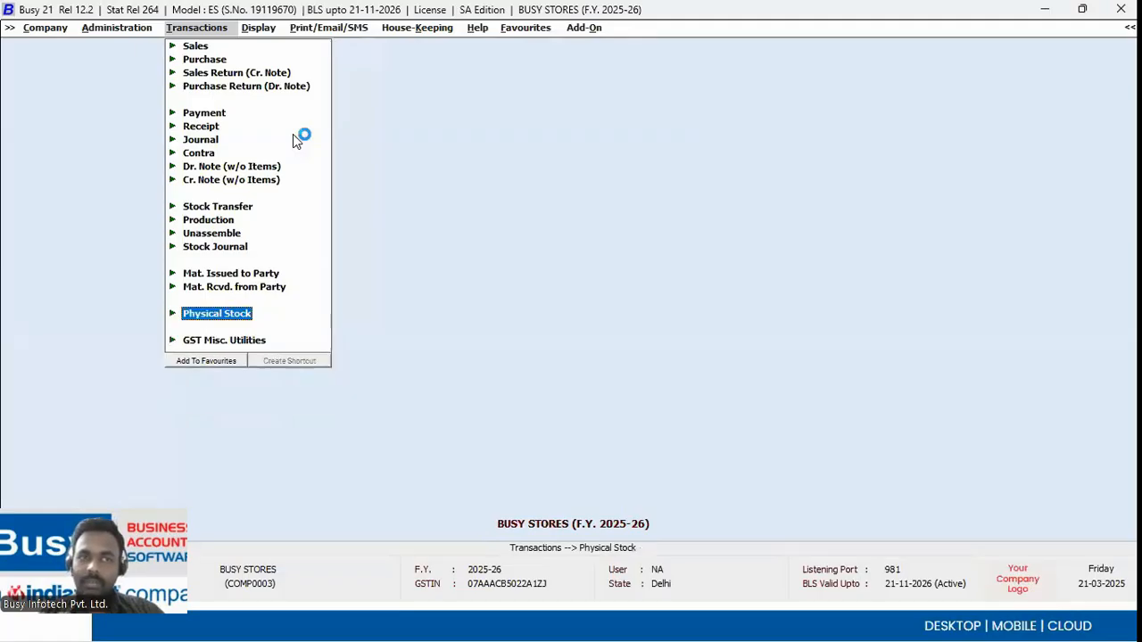
key("Right")
key("Down")
key("Down")
key("Down")
key("Down")
key("Down")
key("Down")
key("Down")
key("Down")
key("Down")
key("Up")
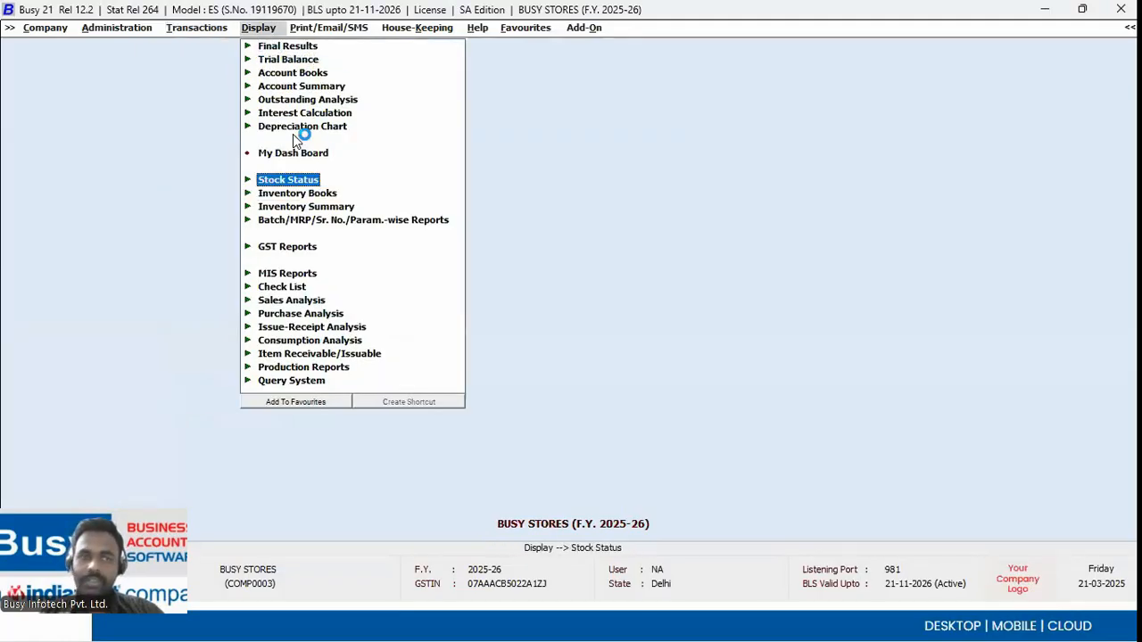
key("Return")
key("Return")
key("Return")
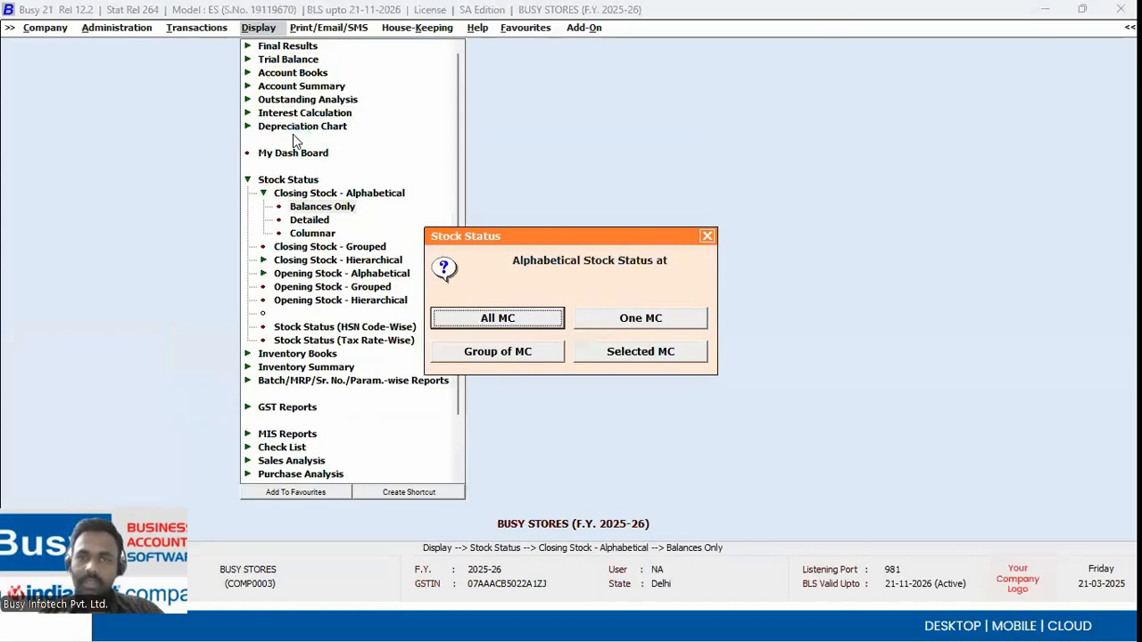
key("Return")
key("Return")
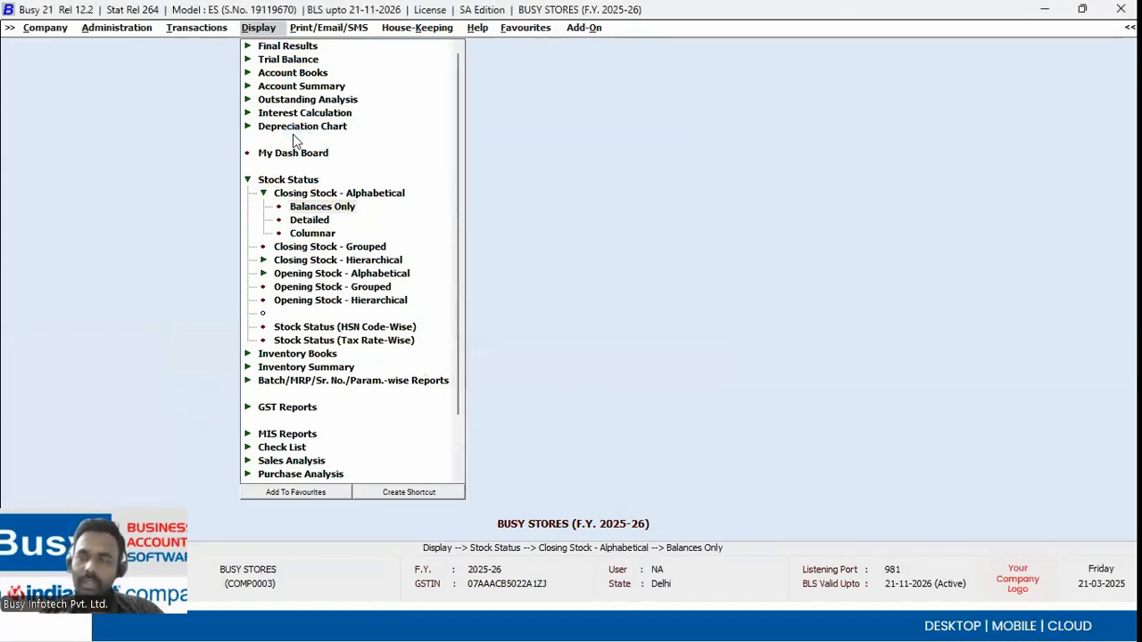
key("F2")
Examine the item quantities in the stock status report, down to Tur Dal
key("Down")
key("Down")
key("Down")
key("Down")
key("Down")
key("Down")
key("Down")
key("Up")
key("Up")
key("Up")
key("Up")
key("Up")
key("Down")
key("Down")
key("Down")
key("Down")
key("Down")
key("Down")
key("Down")
key("Down")
key("Down")
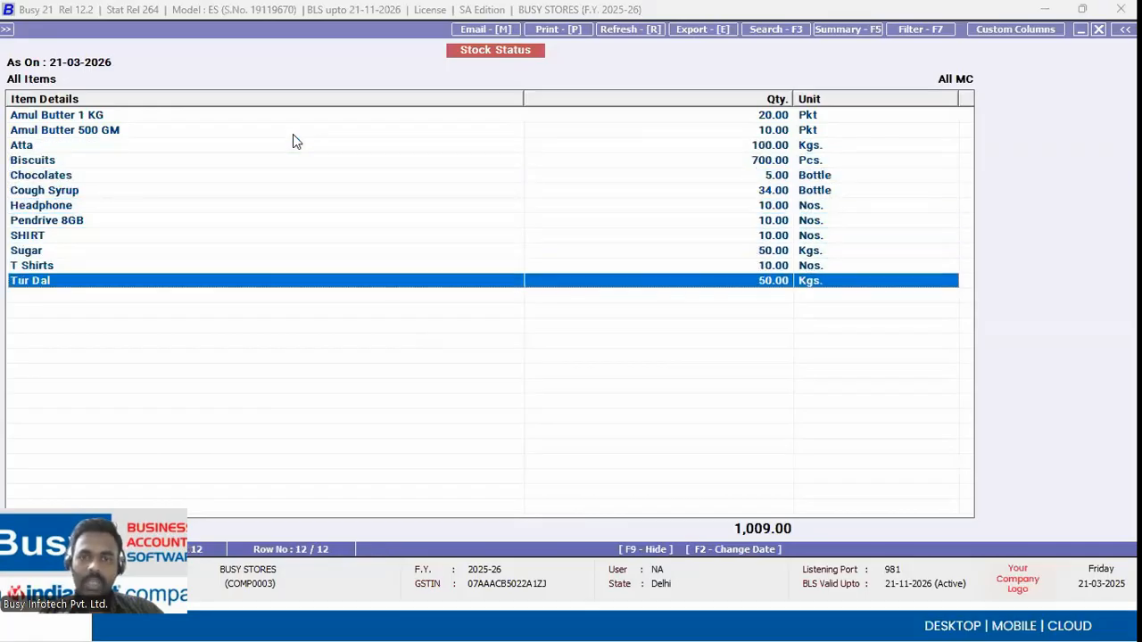
View the Tur Dal ledger for Main Store and close the stock reports
key("Up")
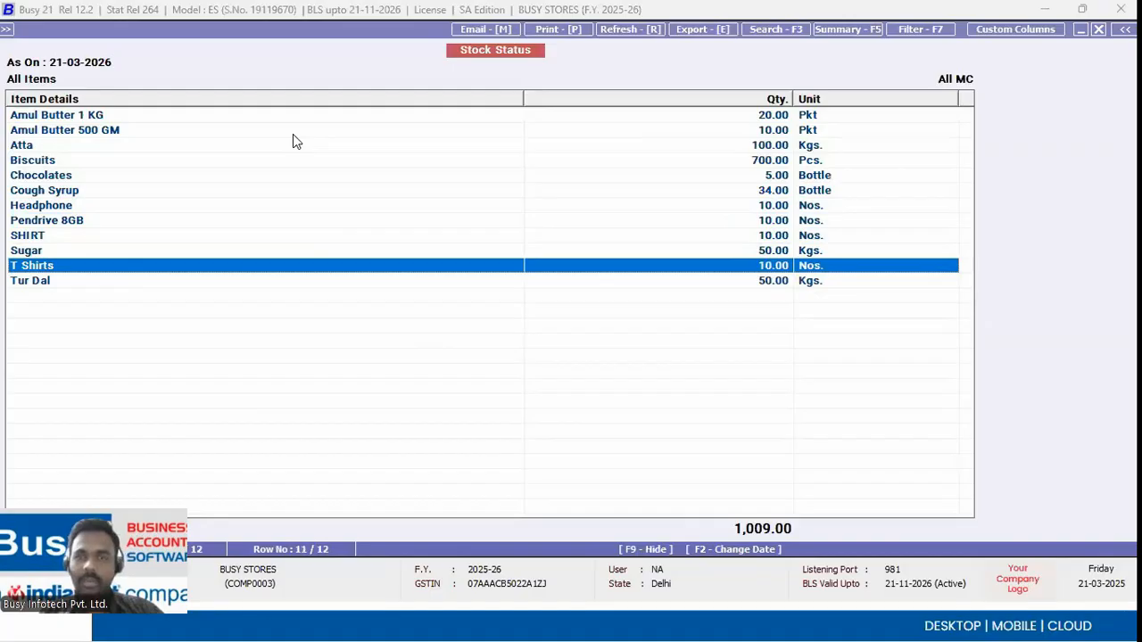
key("Down")
key("Return")
key("Return")
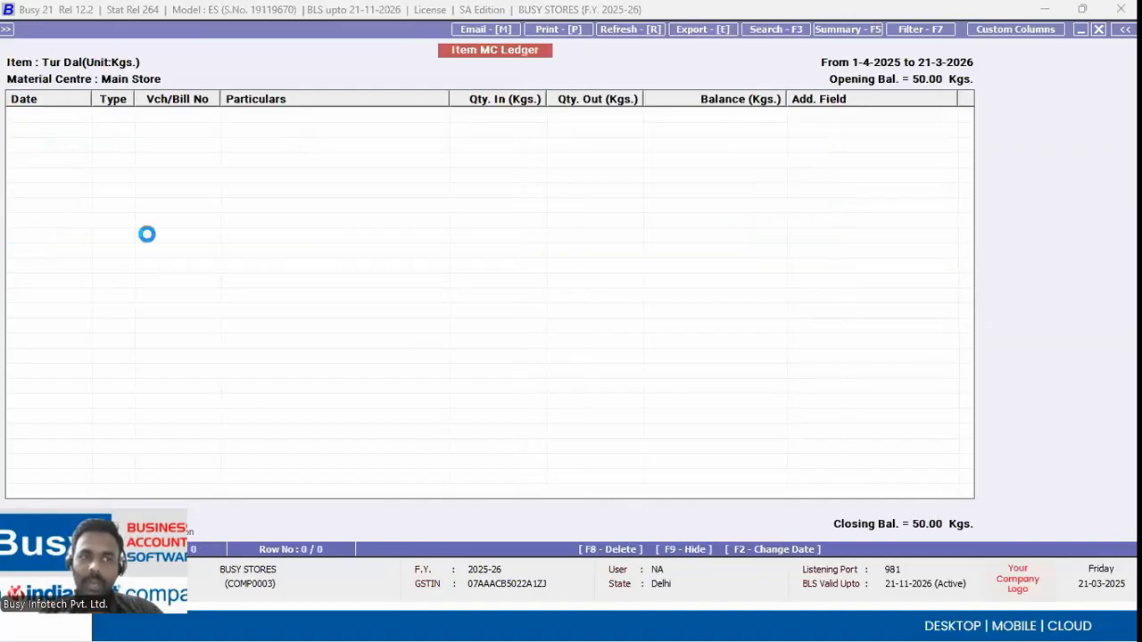
key("Escape")
key("Escape")
key("Escape")
key("Escape")
Open the Sugar item master to check its opening stock, and close it without changes
key("Left")
key("Left")
key("Down")
key("Up")
key("Return")
key("Down")
key("Down")
key("Down")
key("Return")
key("Down")
key("Return")
type("sugar")
key("Return")
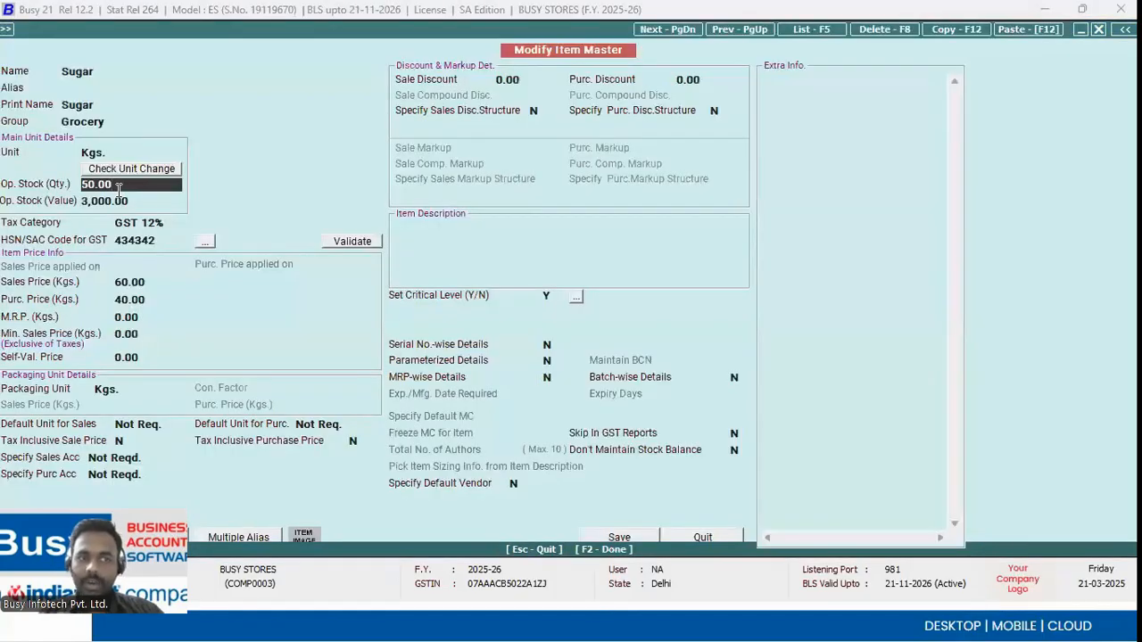
key("Escape")
key("Escape")
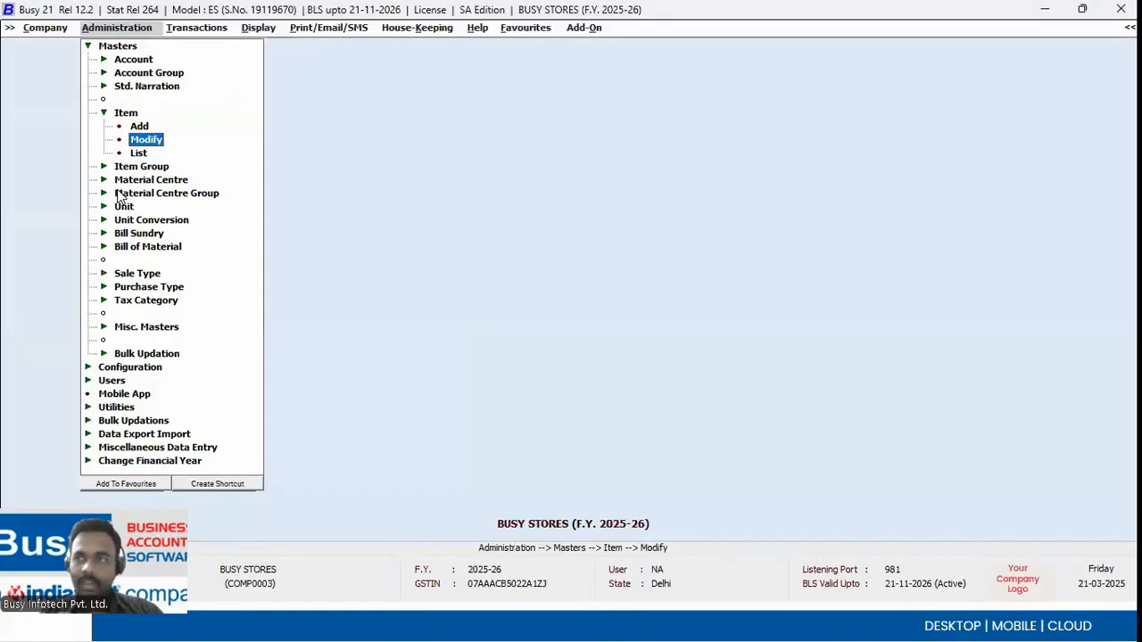
List the physical stock vouchers dated 21-03-2026
key("Right")
key("Right")
key("Down")
key("Down")
key("Return")
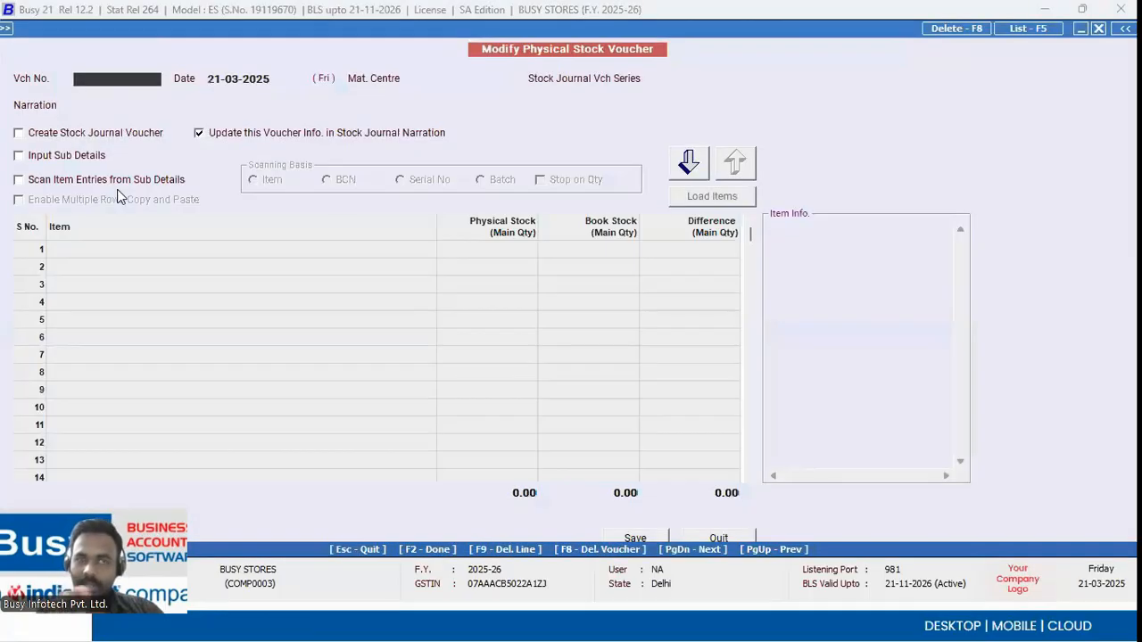
key("Escape")
key("Down")
key("Return")
key("Return")
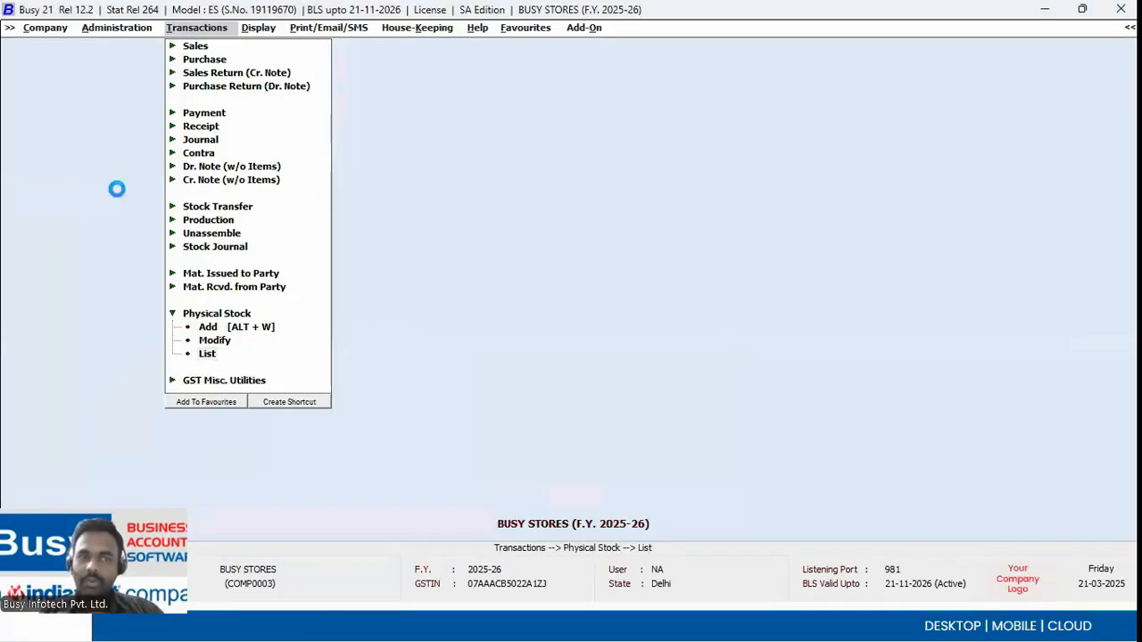
key("F2")
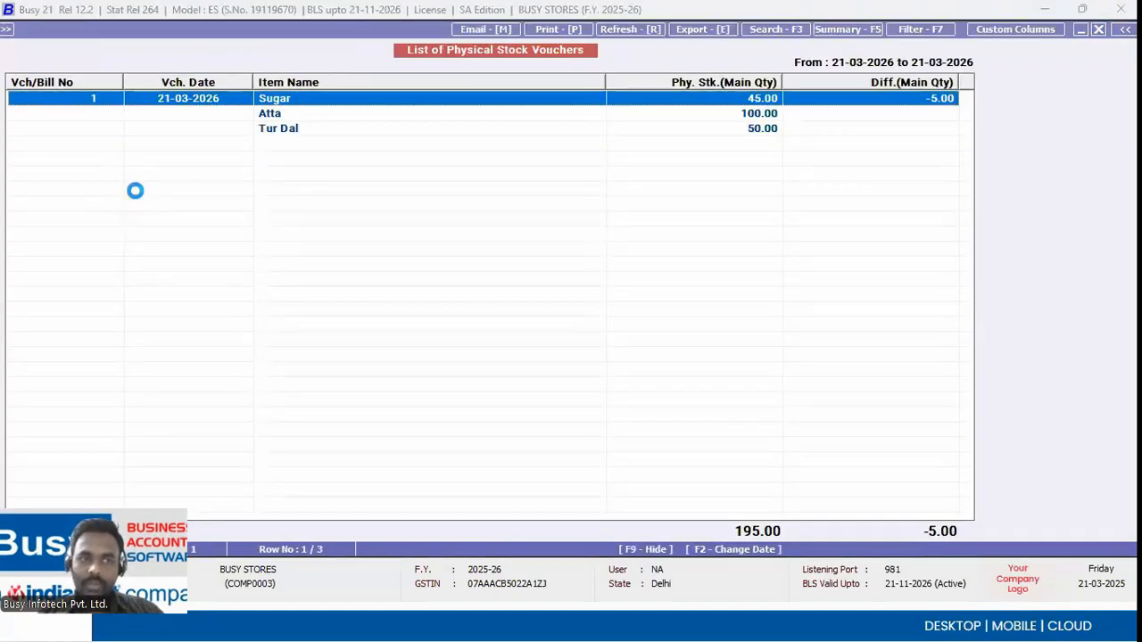
Open physical stock voucher 1 from the list, turn on stock journal voucher creation, and save it
key("Return")
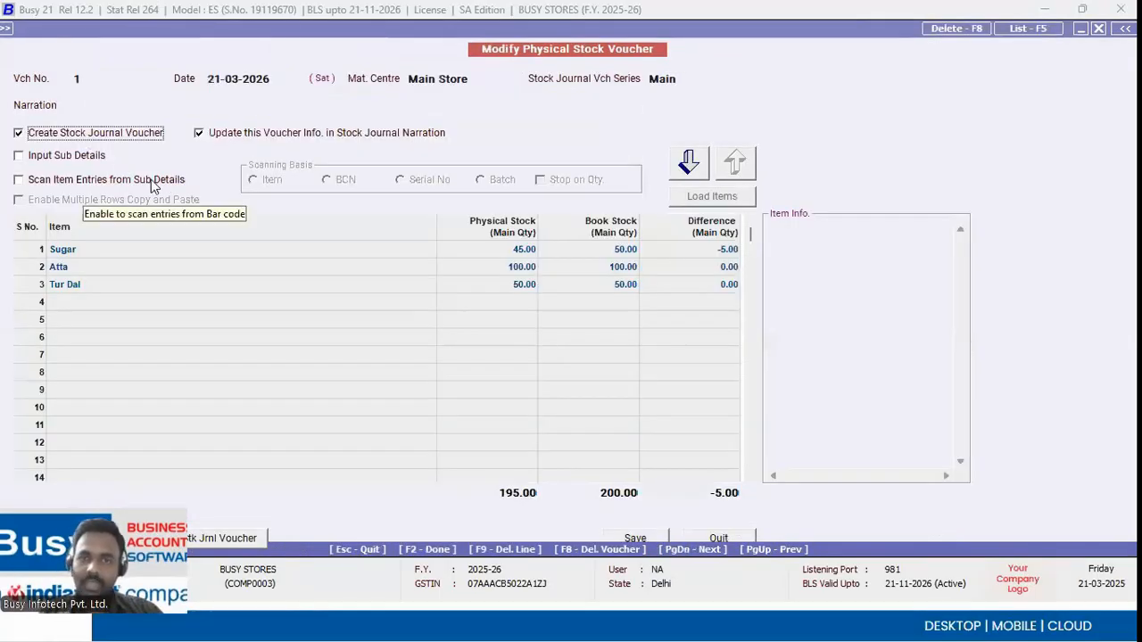
left_click(523, 251)
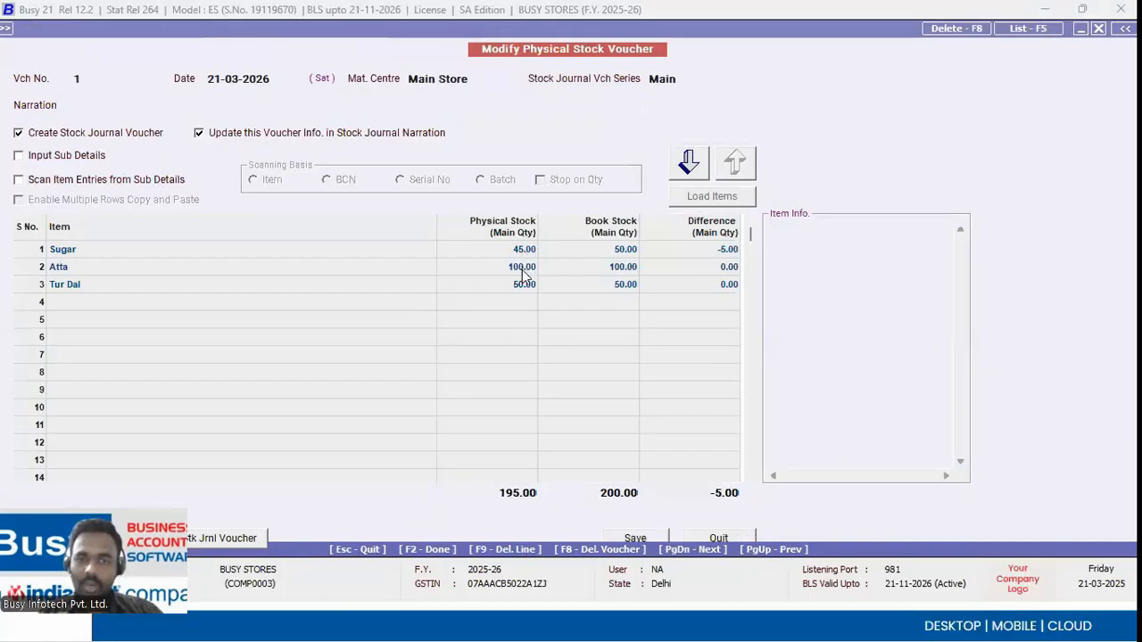
key("F2")
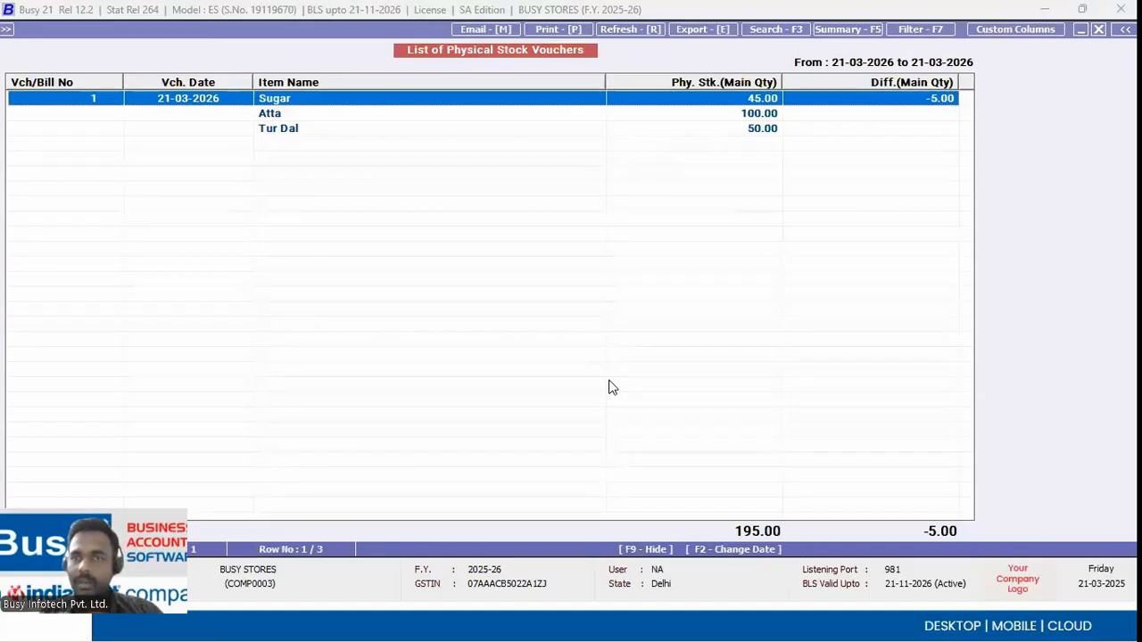
Close the physical stock voucher list and display the alphabetical closing stock balances of all items at all material centres as on 21-03-2026
key("Escape")
key("Escape")
key("Right")
key("Return")
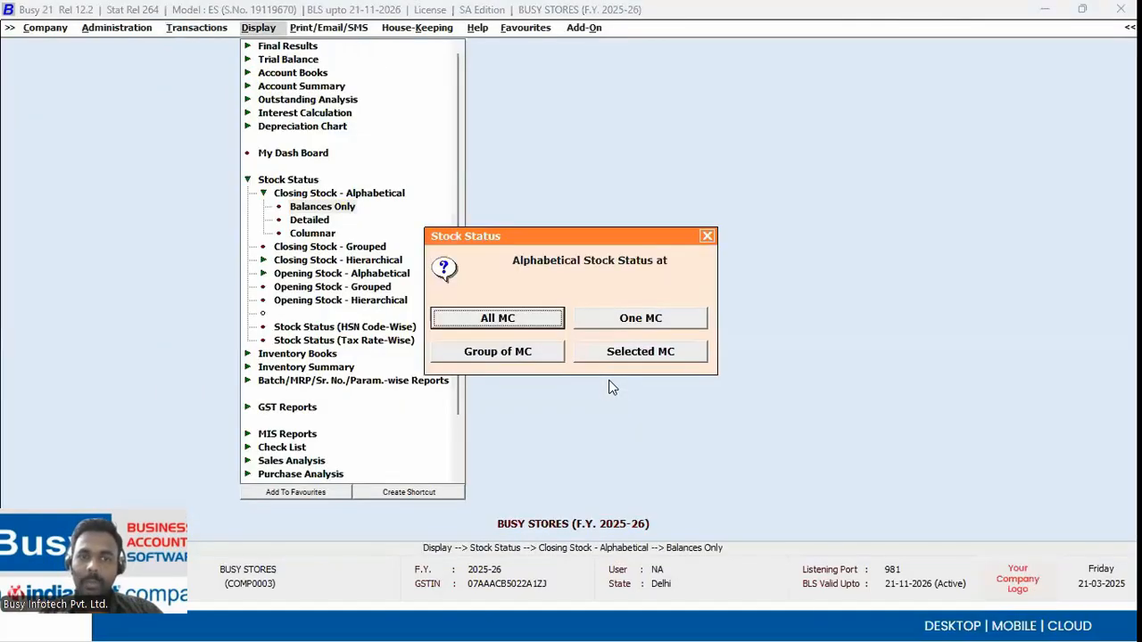
key("Return")
key("Return")
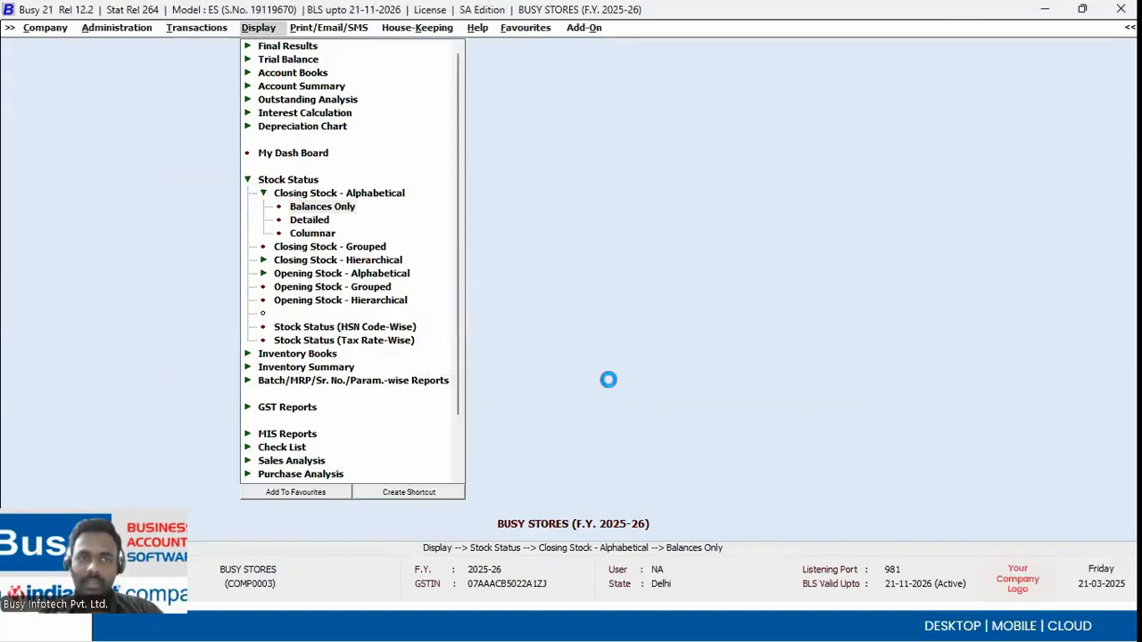
key("F2")
Go through the stock status rows to check the closing quantities of Sugar and Tur Dal
key("Down")
key("Down")
key("Down")
key("Down")
key("Down")
key("Down")
key("Down")
key("Down")
key("Down")
key("Down")
key("Down")
key("Up")
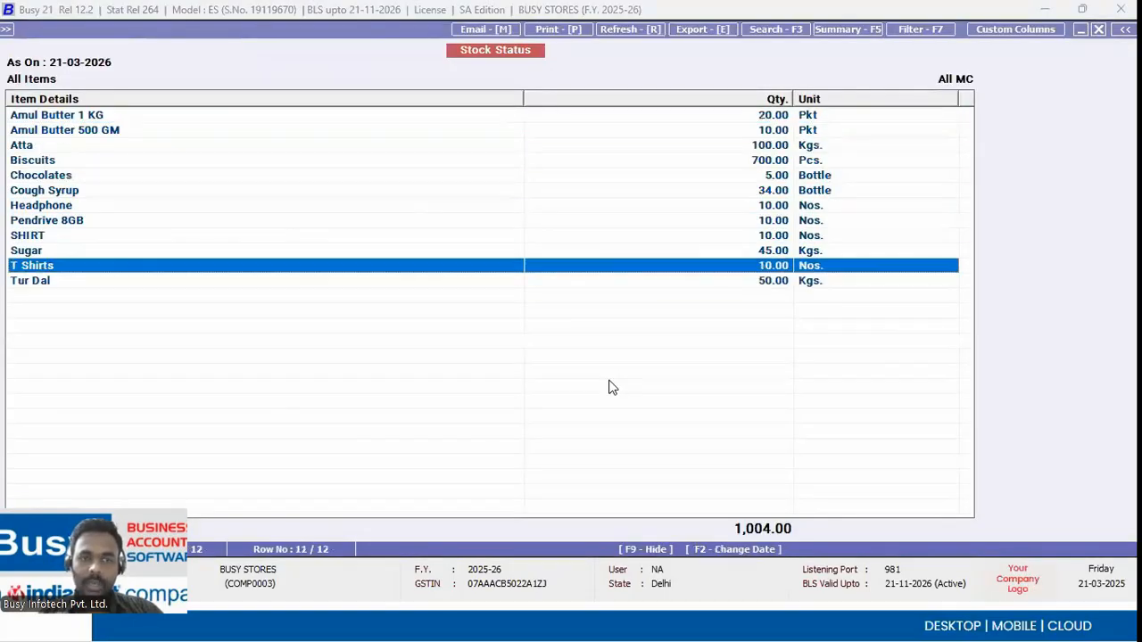
key("Up")
key("Down")
key("Down")
key("Up")
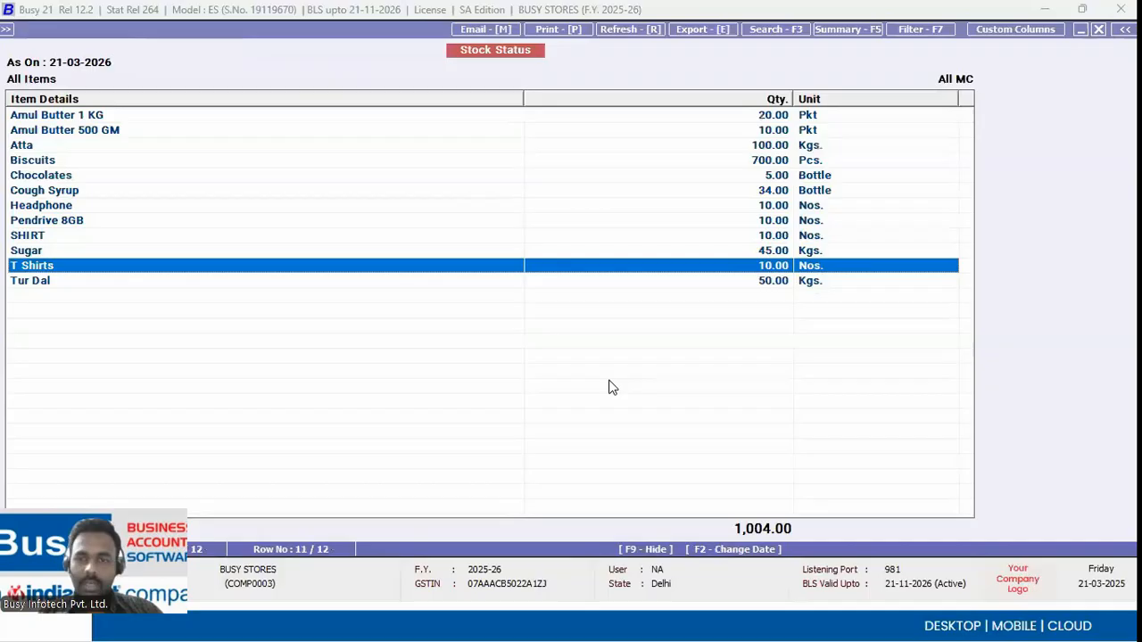
Hide rows in the stock status report and restore the full item list
key("F9")
key("Up")
key("Up")
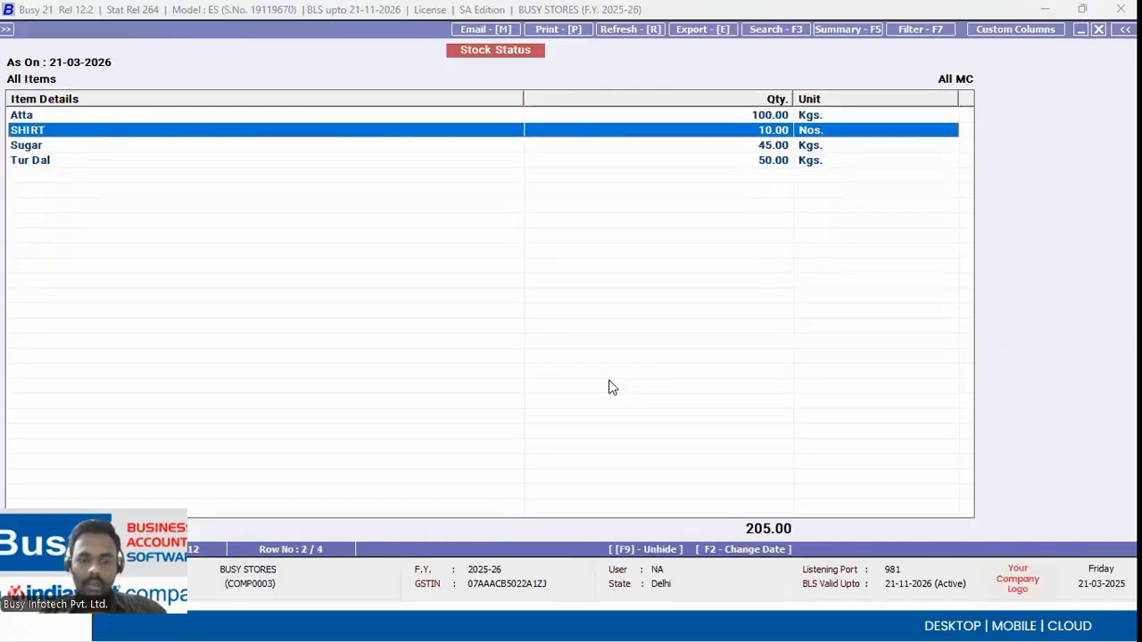
key("F9")
key("Up")
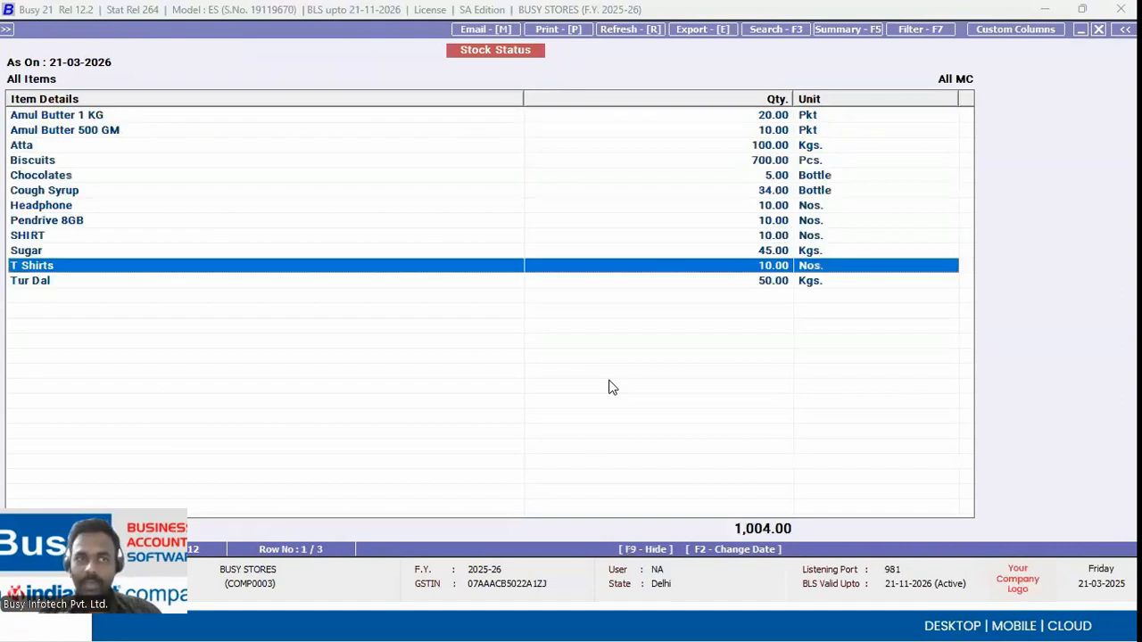
Close the stock status report and open stock journal voucher 1 dated 21-03-2026 for modification
key("Escape")
key("Left")
key("Up")
key("Up")
key("Up")
key("Return")
key("Down")
key("Return")
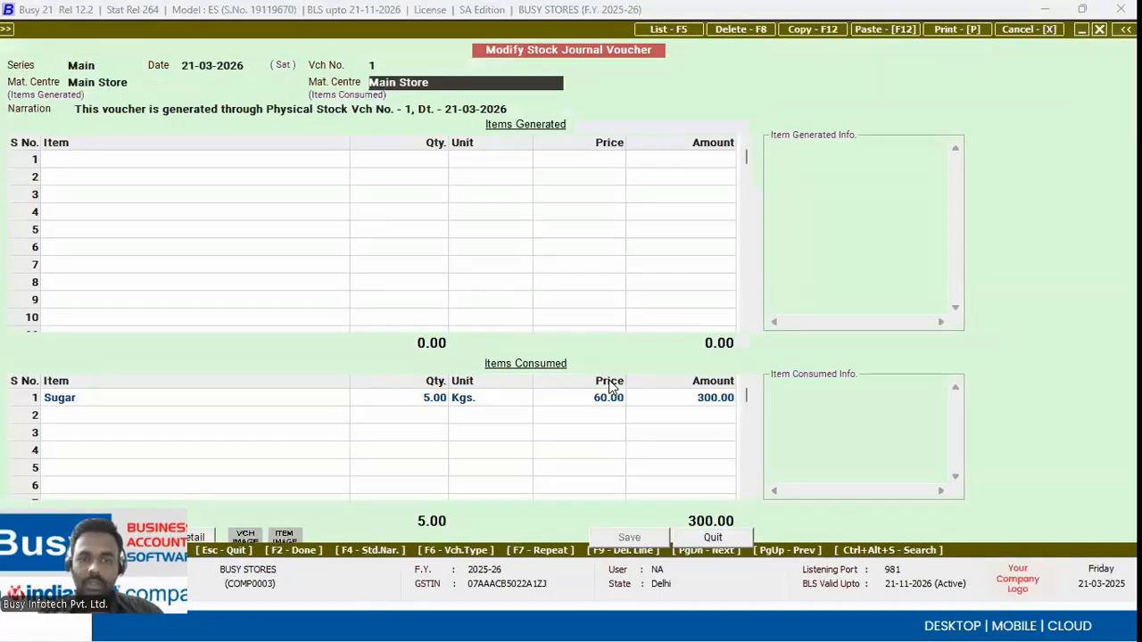
Inspect the quantity, unit and price of Sugar under Items Consumed in the stock journal voucher
left_click(104, 402)
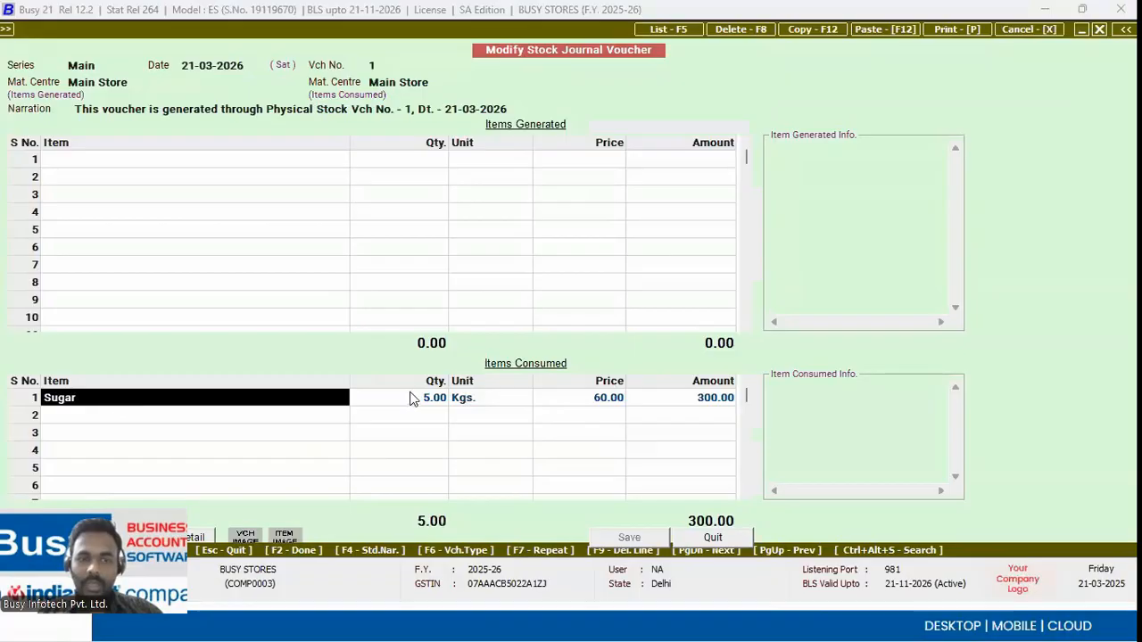
key("Return")
key("Return")
key("Return")
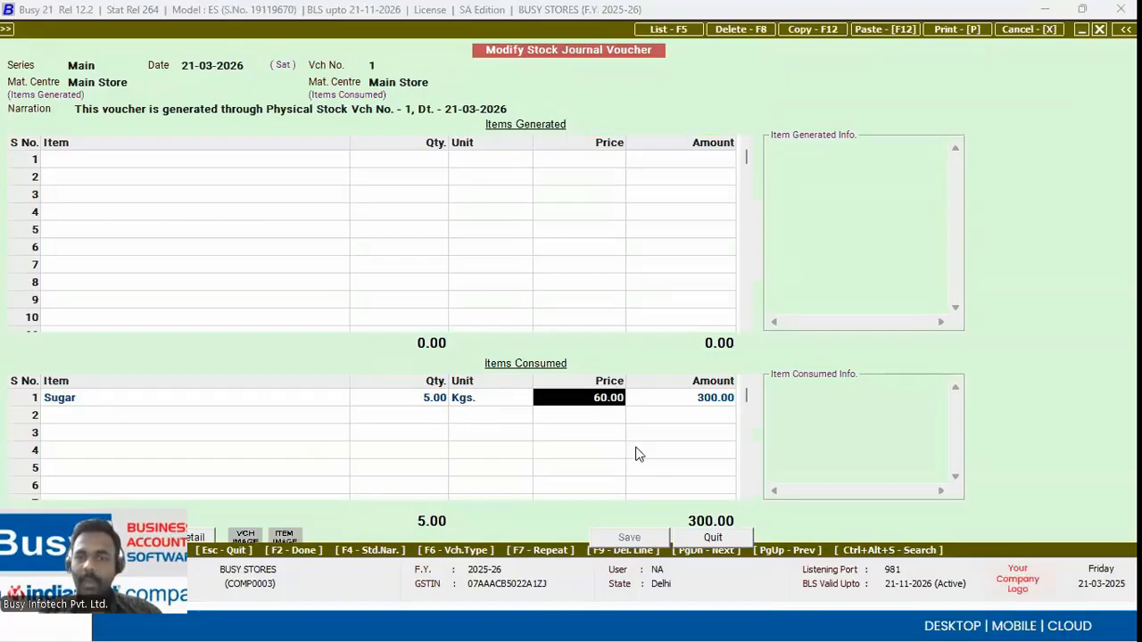
key("shift+Tab")
key("shift+Tab")
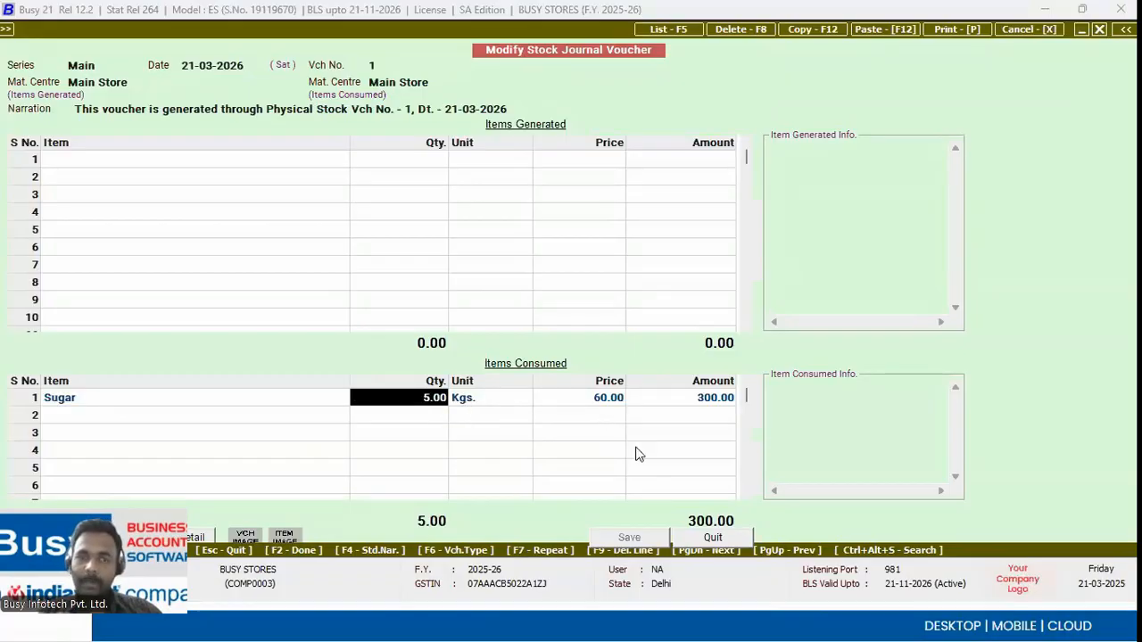
key("Return")
key("shift+Tab")
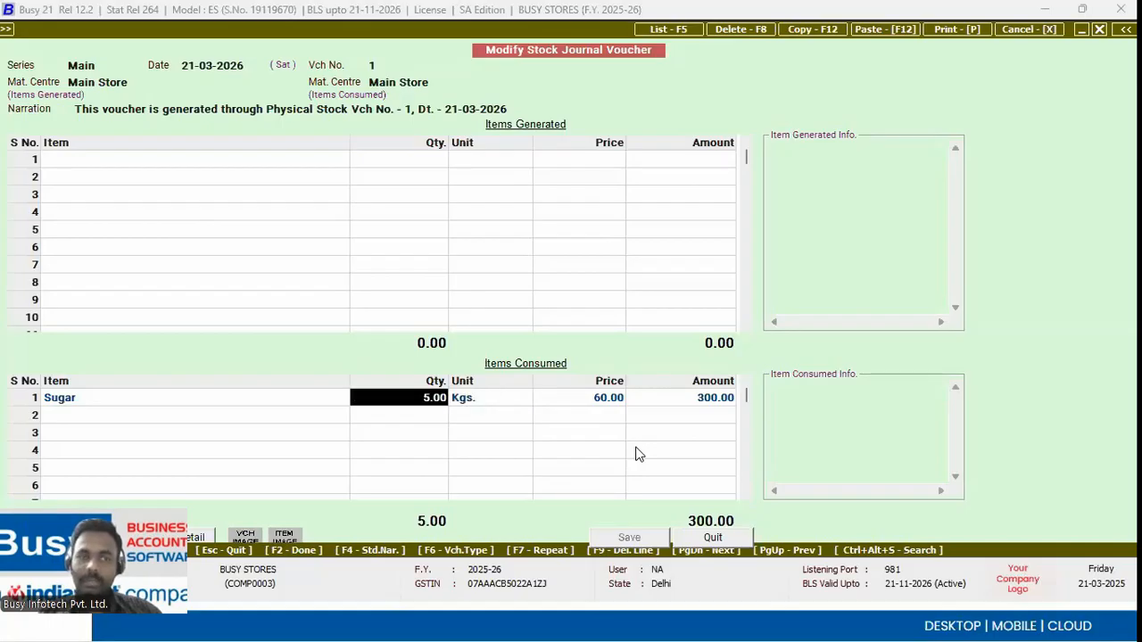
Reopen stock journal voucher 1 and try to delete it
key("Escape")
key("Return")
key("Return")
key("Return")
key("Return")
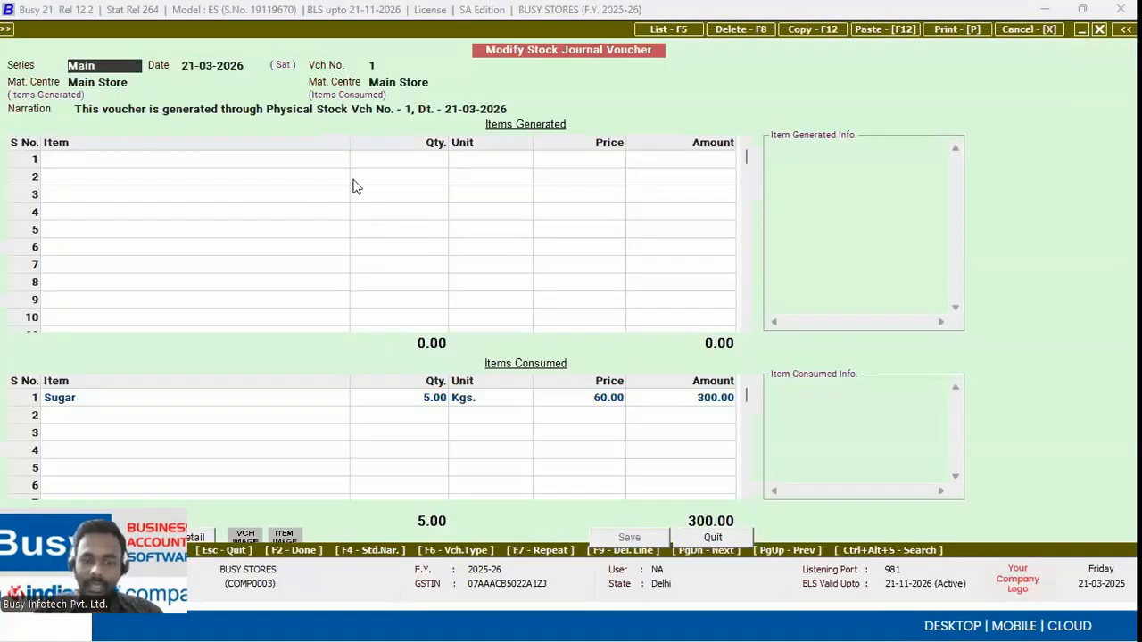
key("F8")
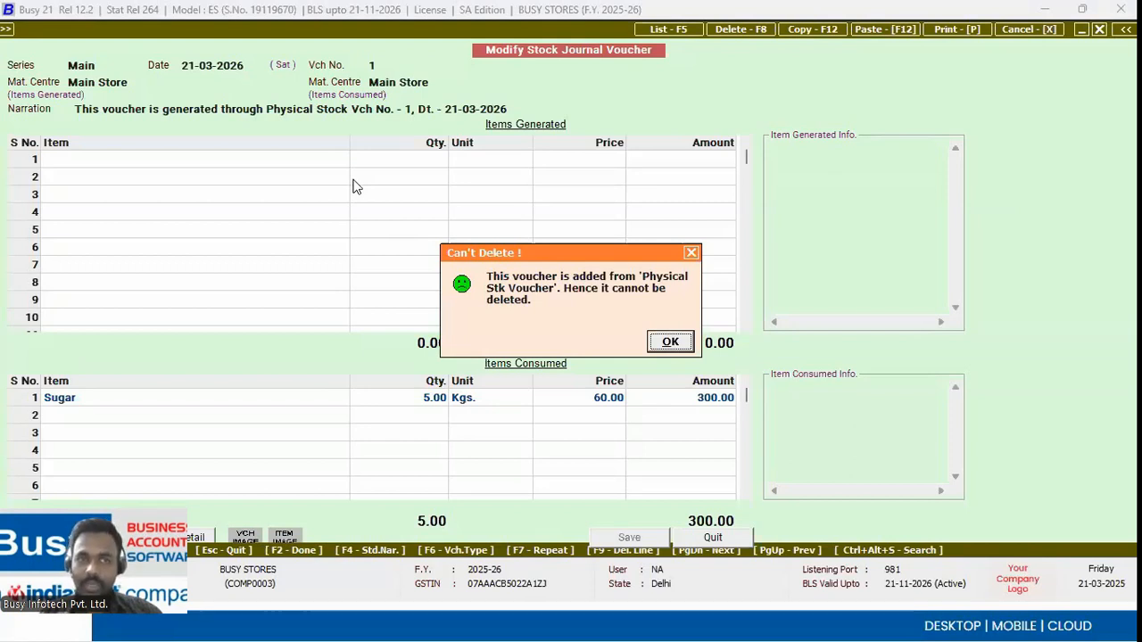
key("Return")
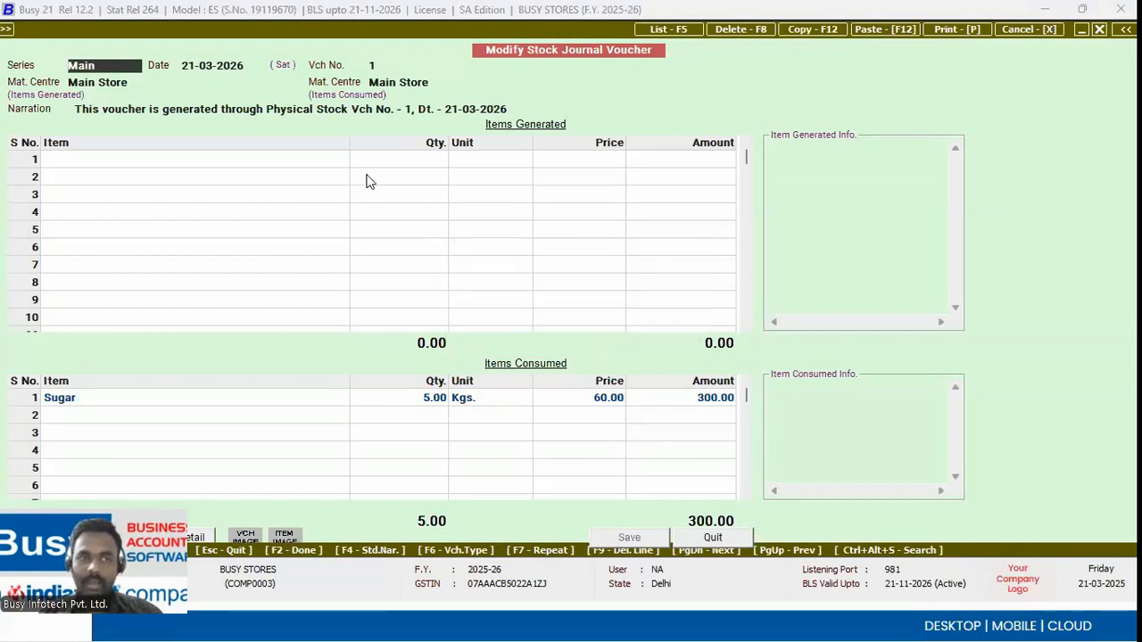
Examine the stock journal voucher's narration for its reference to the physical stock voucher number and date
left_click(514, 108)
left_click_drag(515, 108, 75, 109)
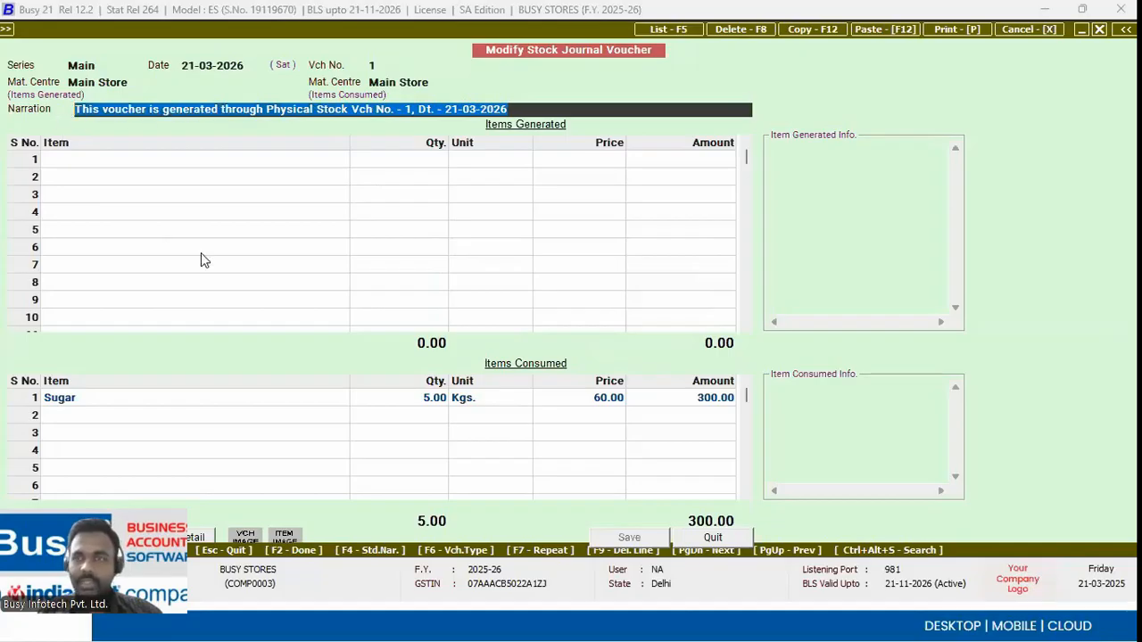
left_click_drag(505, 108, 230, 104)
left_click(145, 109)
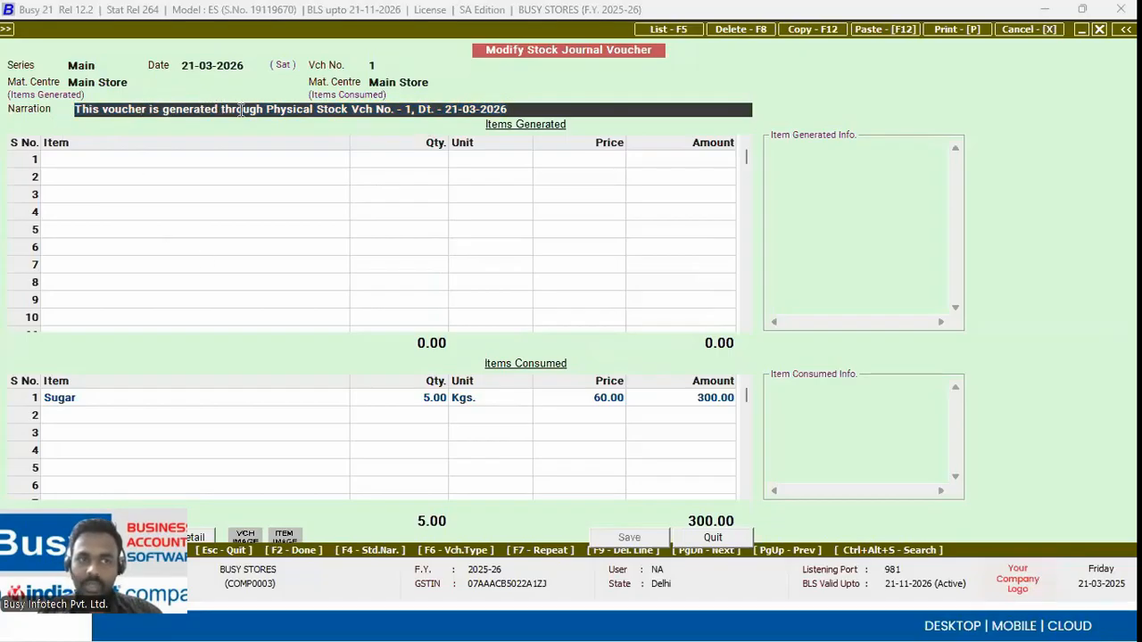
left_click_drag(532, 109, 433, 108)
left_click(507, 108)
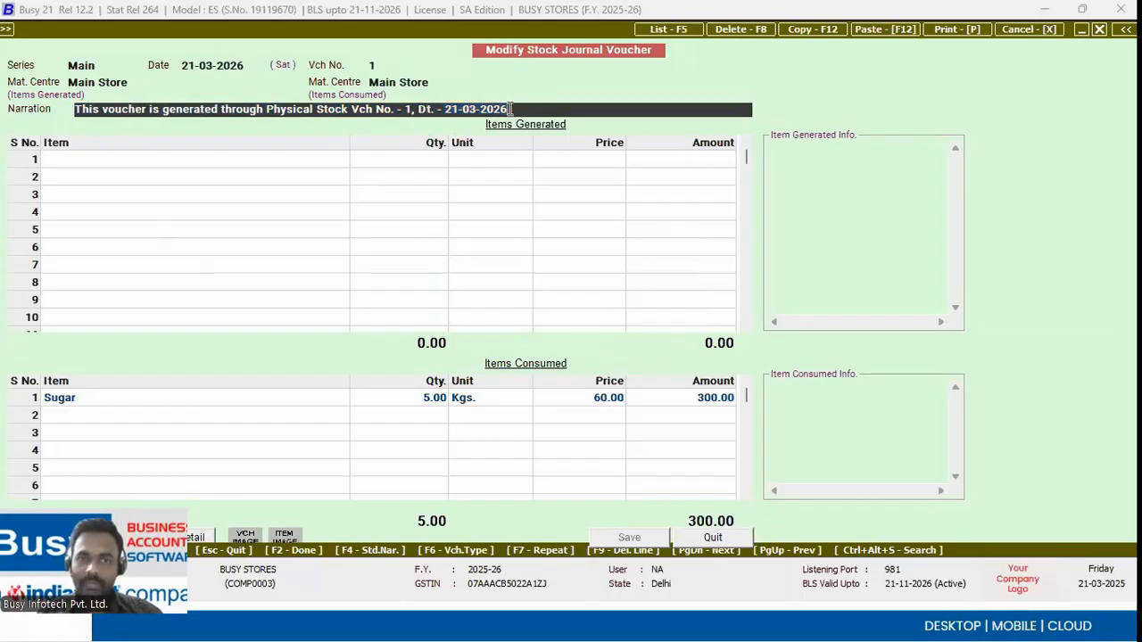
Close the stock journal voucher and open physical stock voucher 1 dated 21-03-2026 for modification
key("Escape")
key("Down")
key("Down")
key("Down")
key("Return")
key("Down")
key("Return")
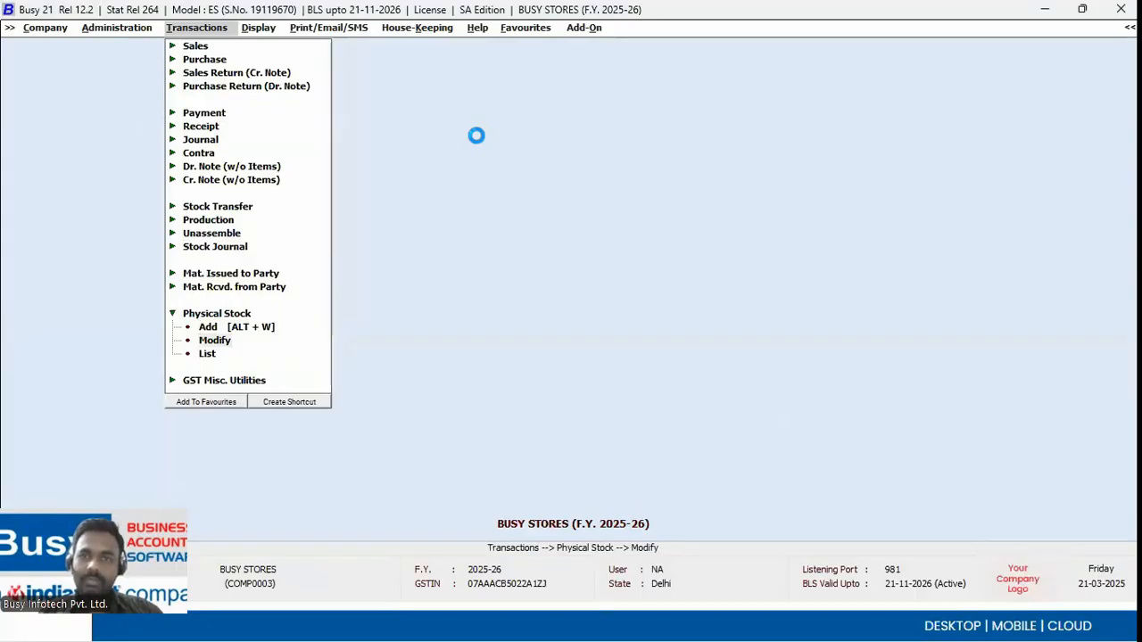
key("Return")
key("F8")
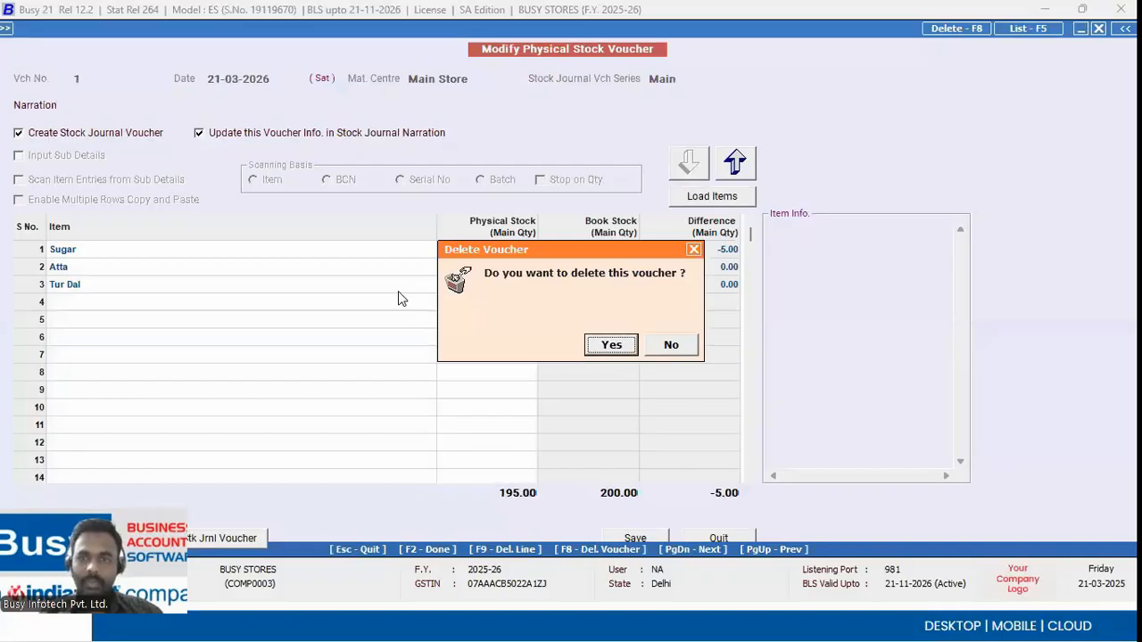
key("Right")
key("Return")
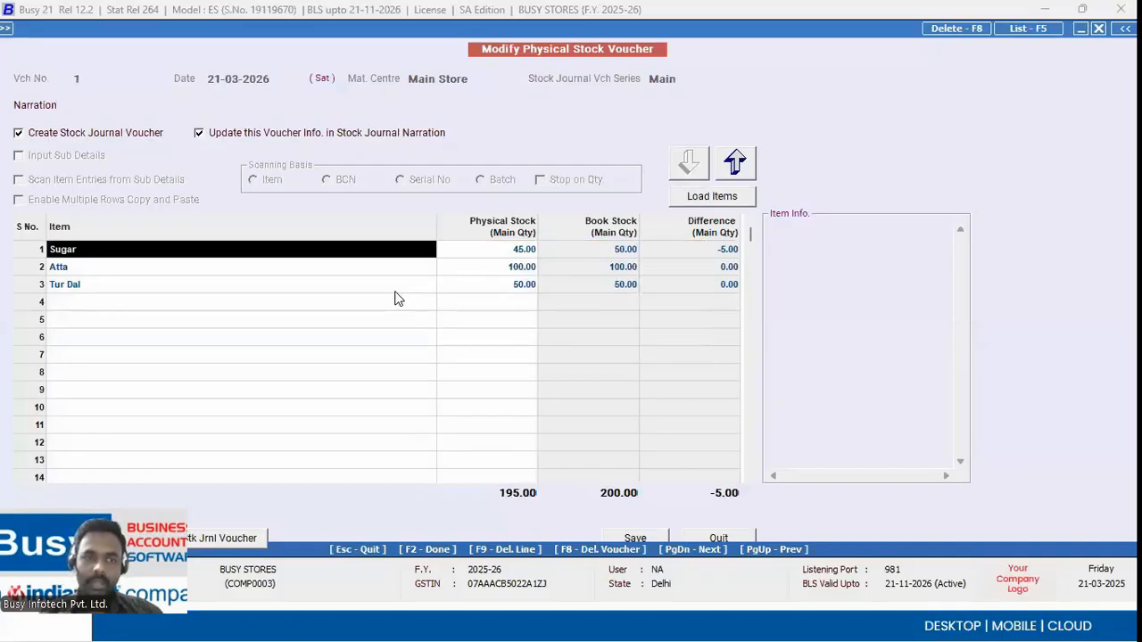
Set the physical stock of Atta to 150 and save the physical stock voucher
left_click(519, 268)
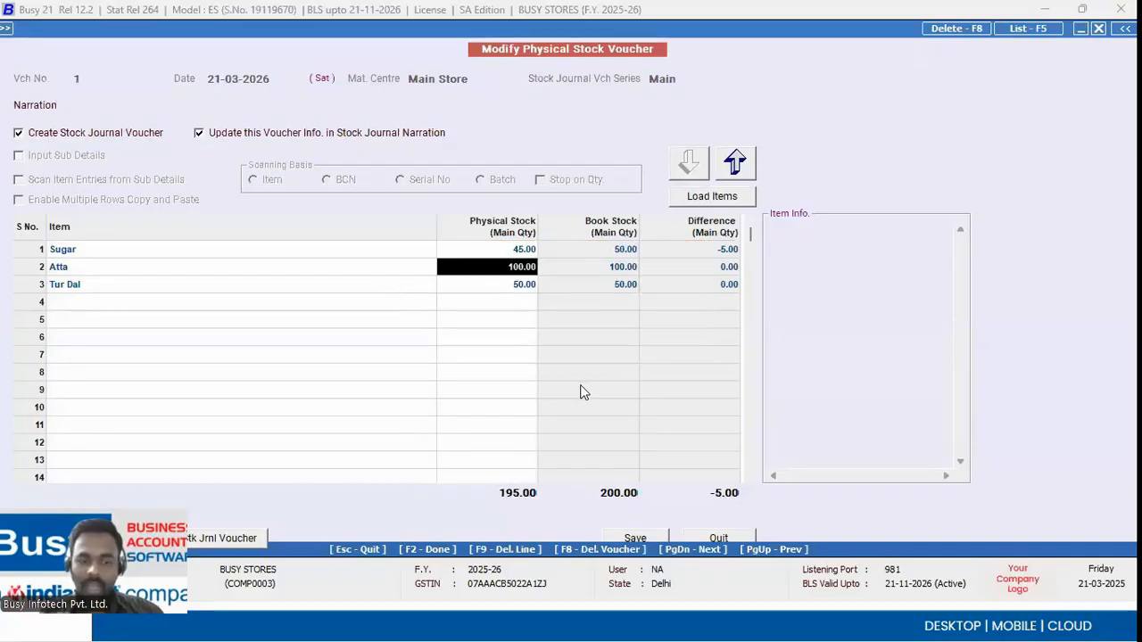
type("150")
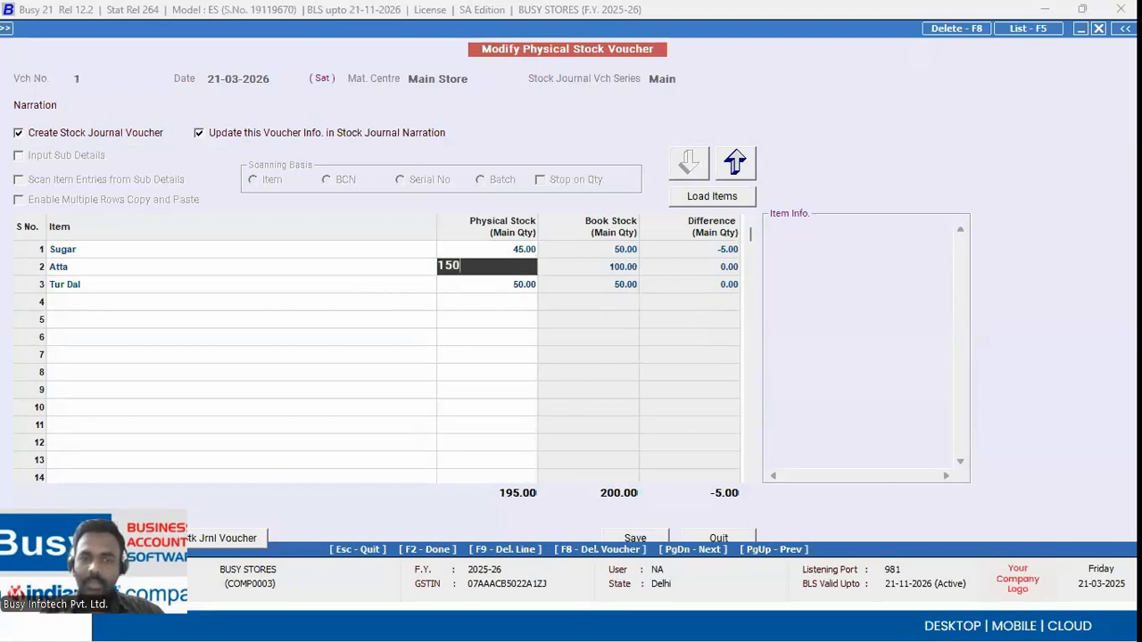
key("Return")
key("Return")
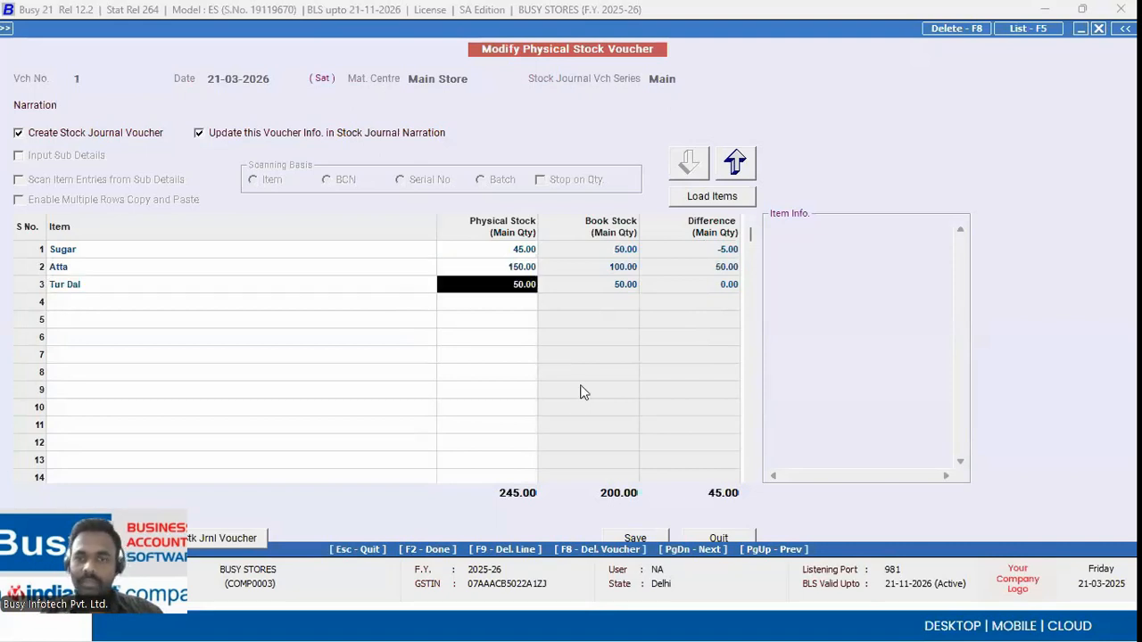
key("Up")
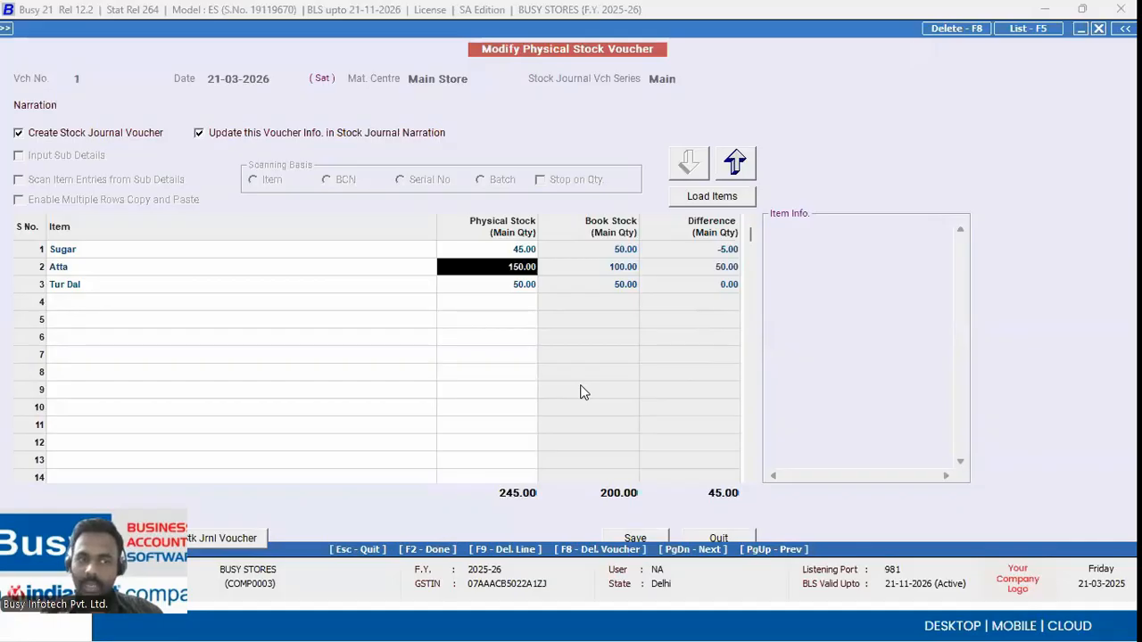
key("F2")
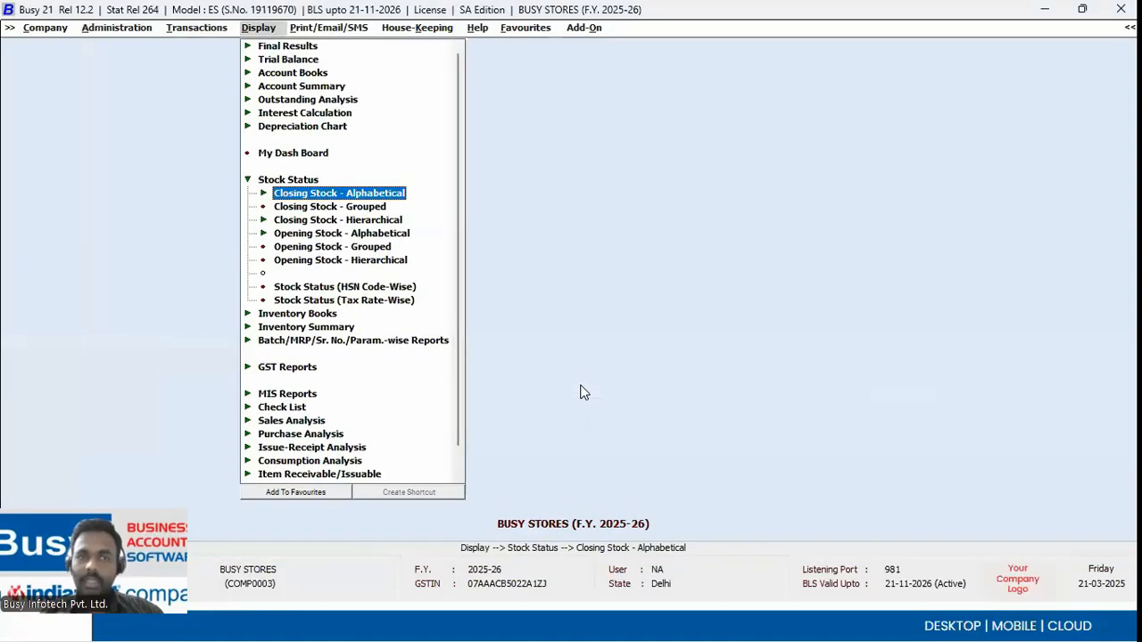
Display the alphabetical closing stock balances for all items at all material centres, and check Atta's quantity
key("Return")
key("Return")
key("Return")
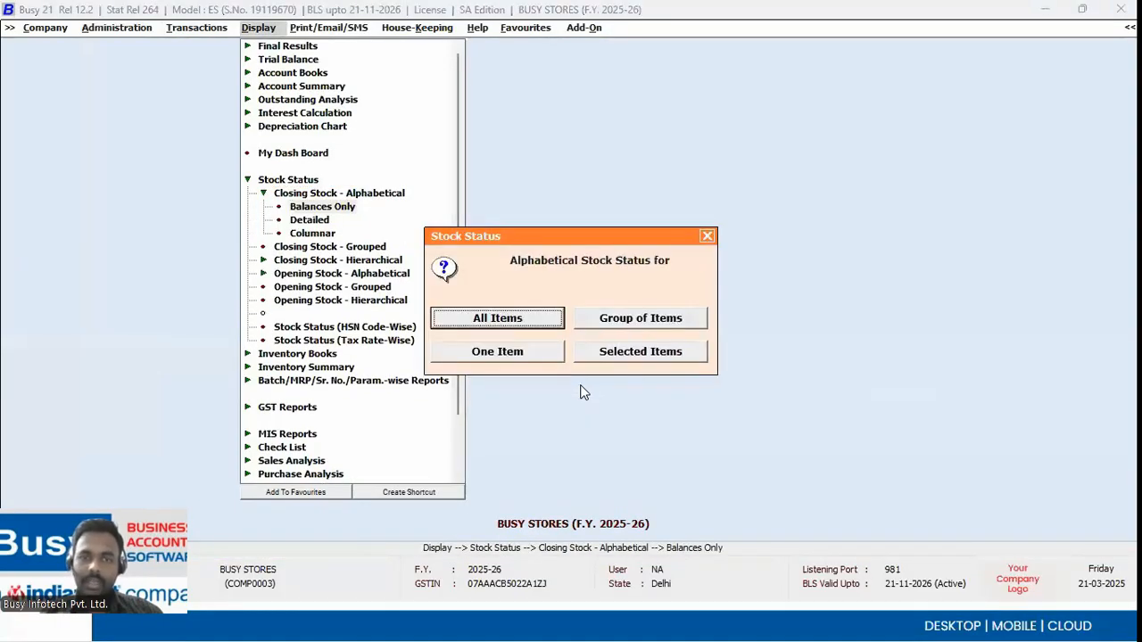
key("Return")
key("Down")
key("Down")
key("Down")
key("Up")
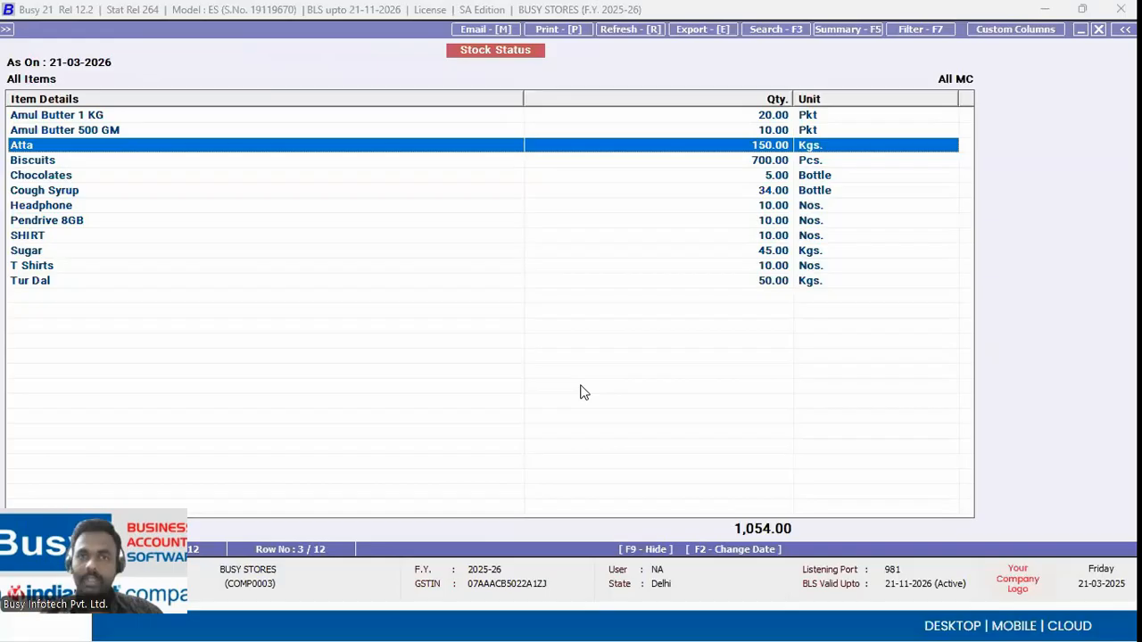
Close the stock status report, list the stock journal vouchers, and open voucher 1 from the list
key("Escape")
key("Left")
key("Up")
key("Up")
key("Up")
key("Return")
key("Down")
key("Down")
key("Return")
key("Return")
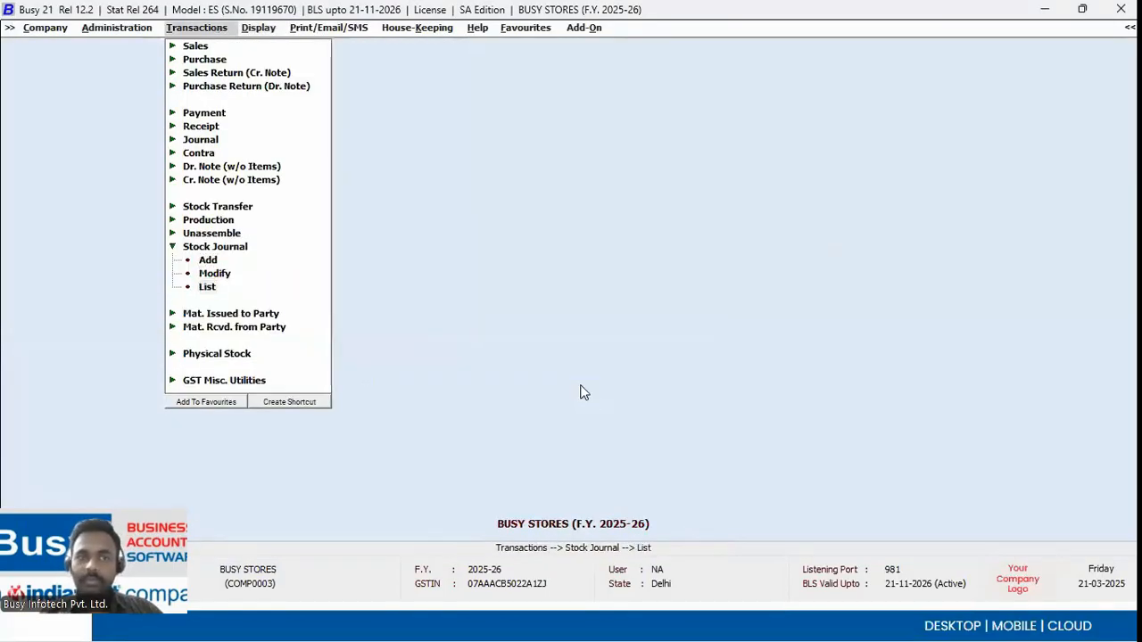
key("Return")
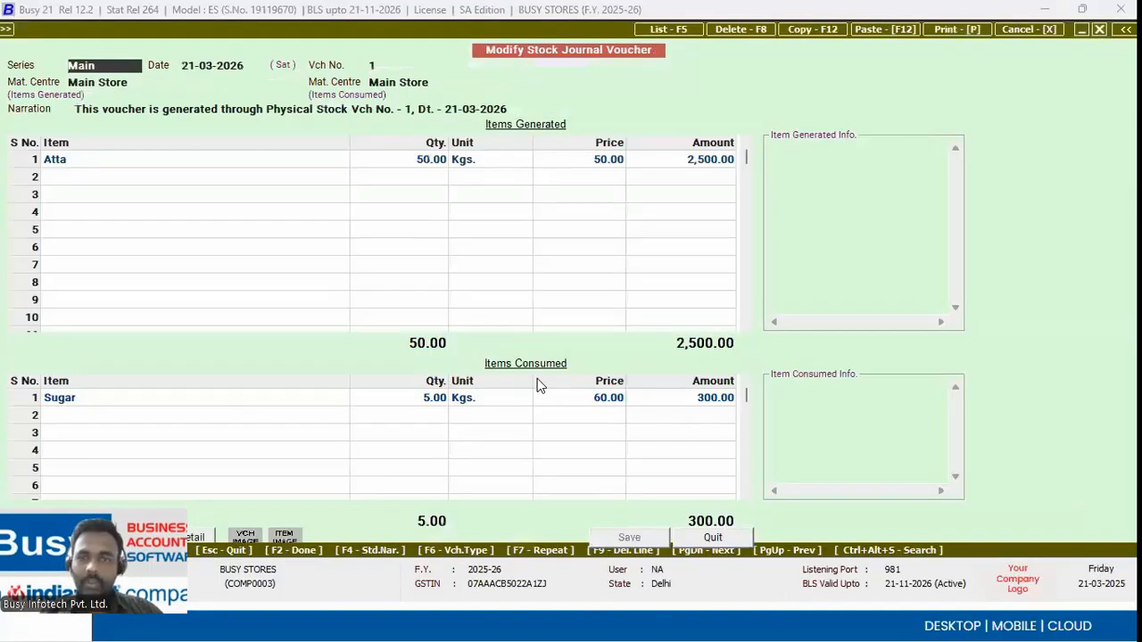
Examine the generated Atta entry and the consumed Sugar entry in the stock journal voucher, and close it without changes
left_click(444, 399)
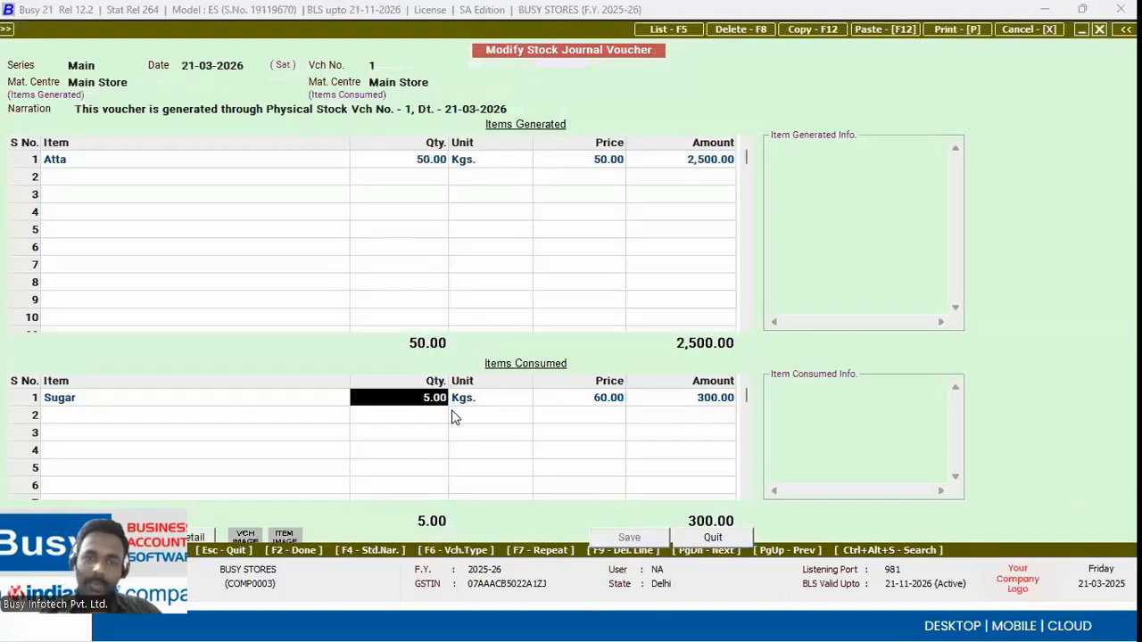
left_click(421, 162)
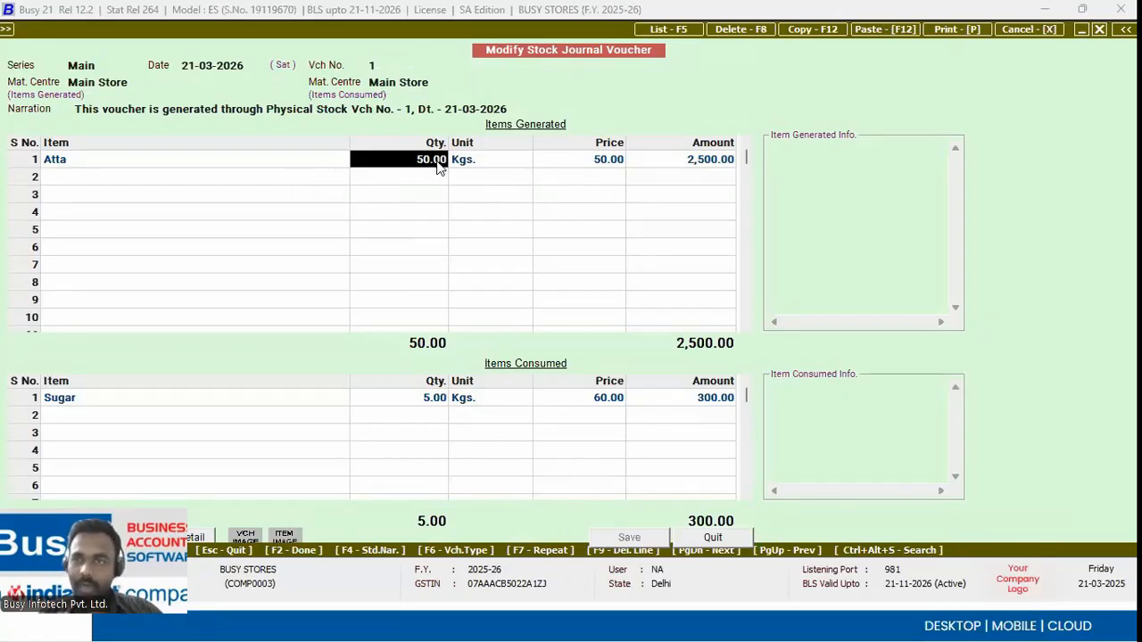
left_click(491, 159)
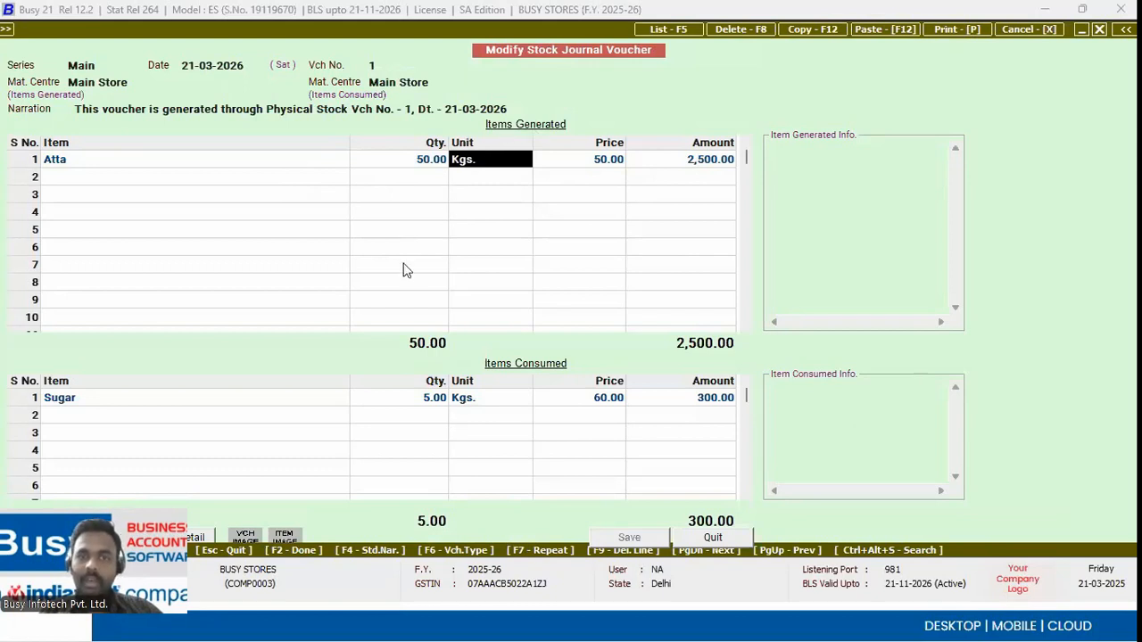
left_click(430, 164)
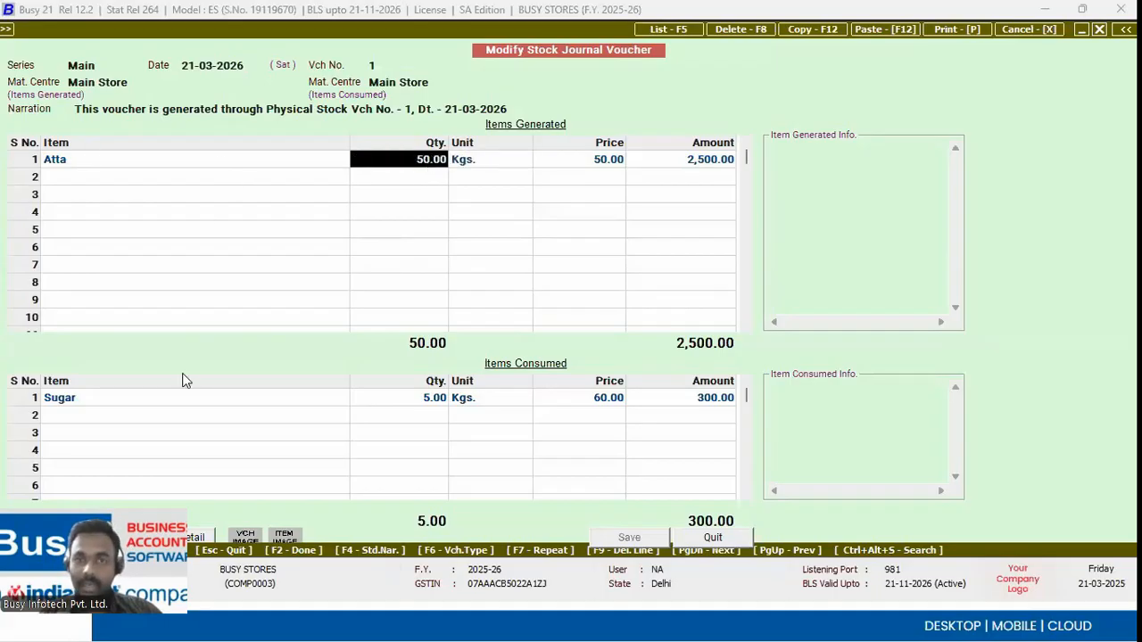
left_click(147, 401)
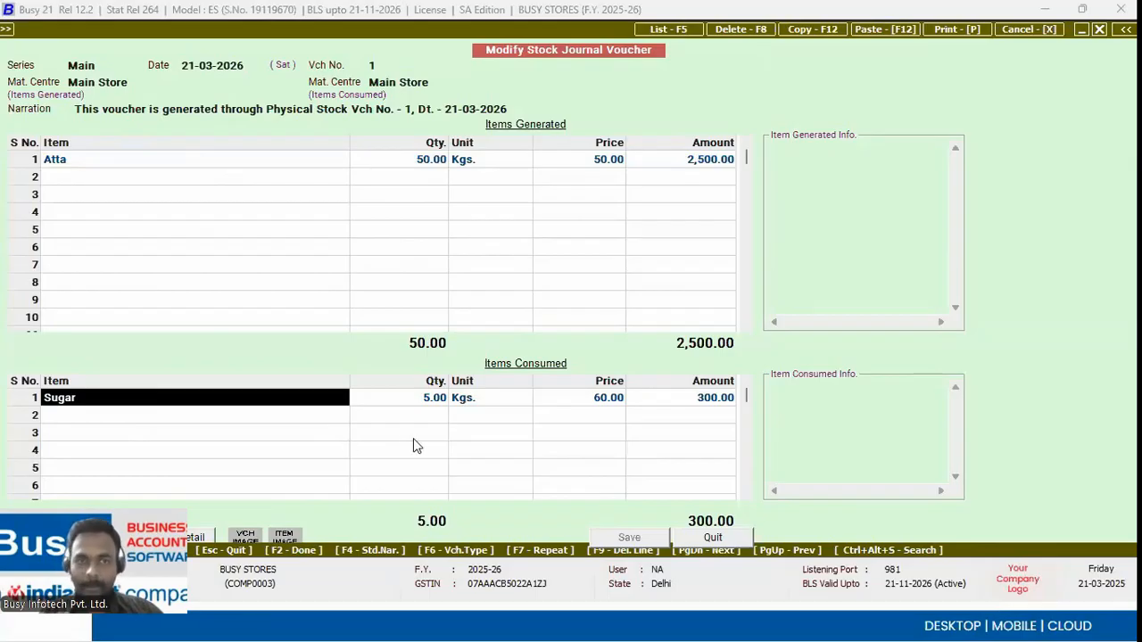
key("Escape")
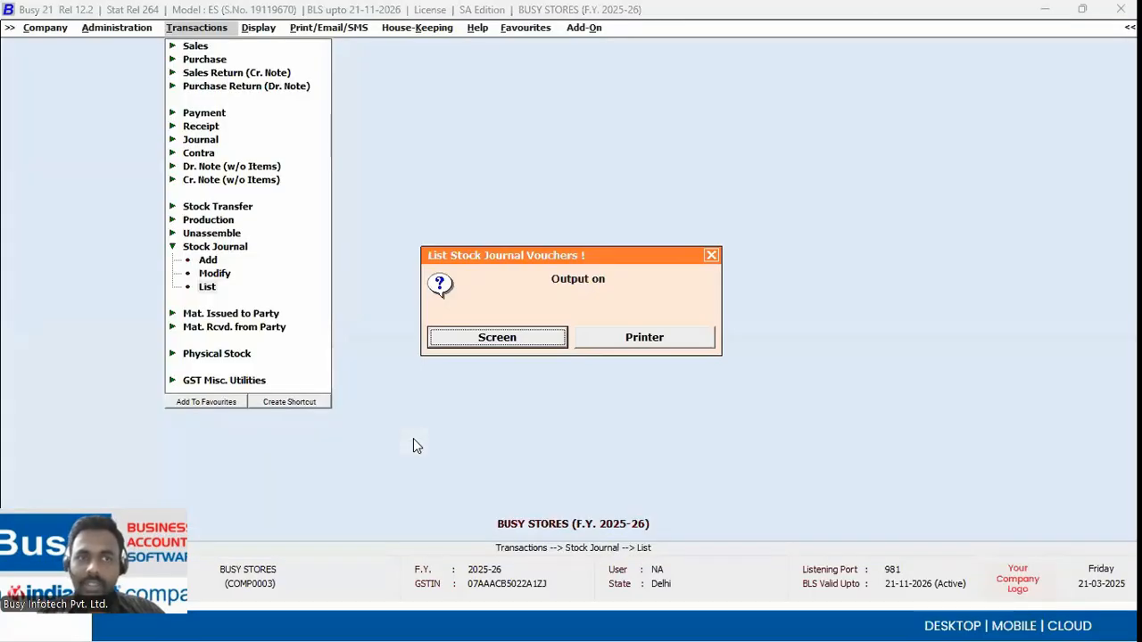
Leave the stock journal listing and list the physical stock vouchers for 21-03-2026
key("Escape")
key("Escape")
key("Right")
key("Escape")
key("Escape")
key("Down")
key("Down")
key("Down")
key("Down")
key("Down")
key("Left")
key("Right")
key("Left")
key("Down")
key("Down")
key("Down")
key("Right")
key("Down")
key("Down")
key("Return")
key("Return")
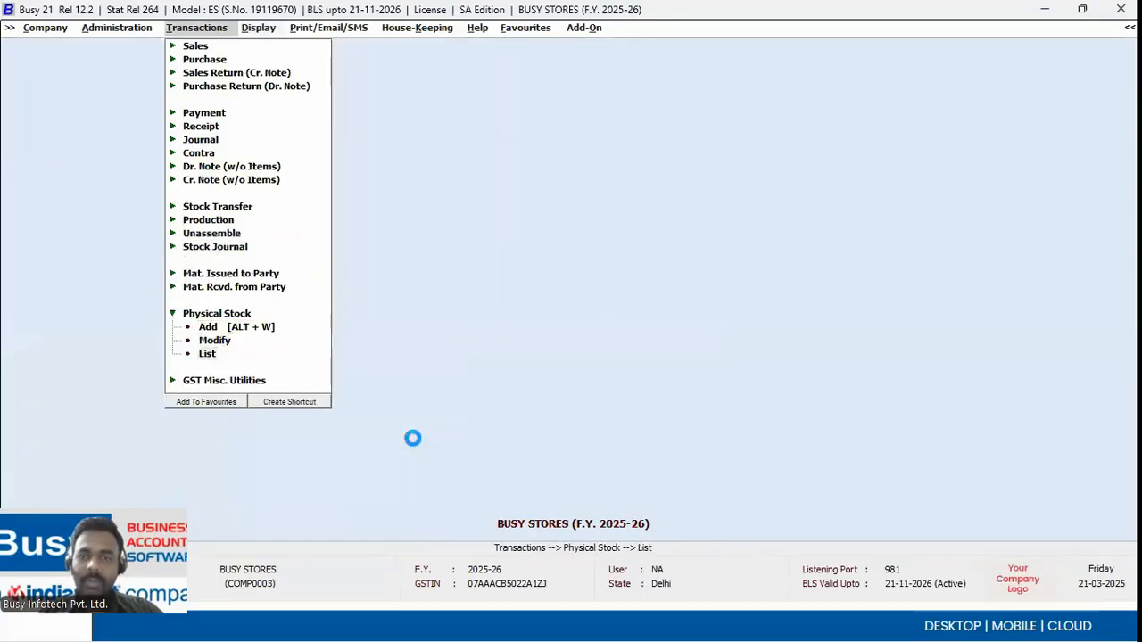
key("F2")
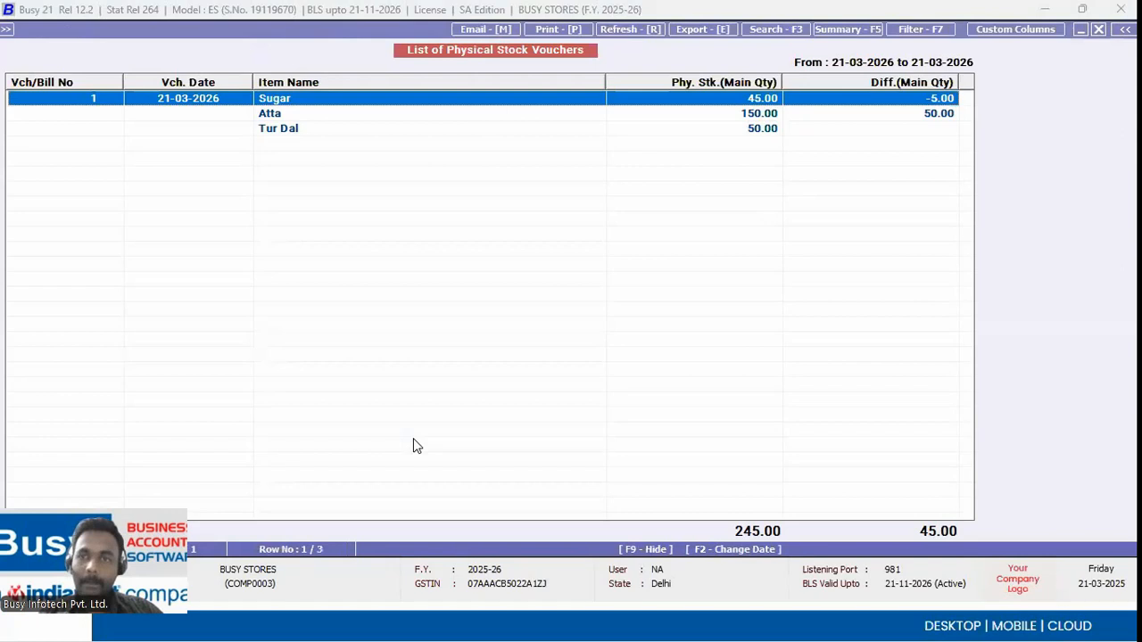
Delete physical stock voucher 1 from the list and close the list
key("Delete")
key("Return")
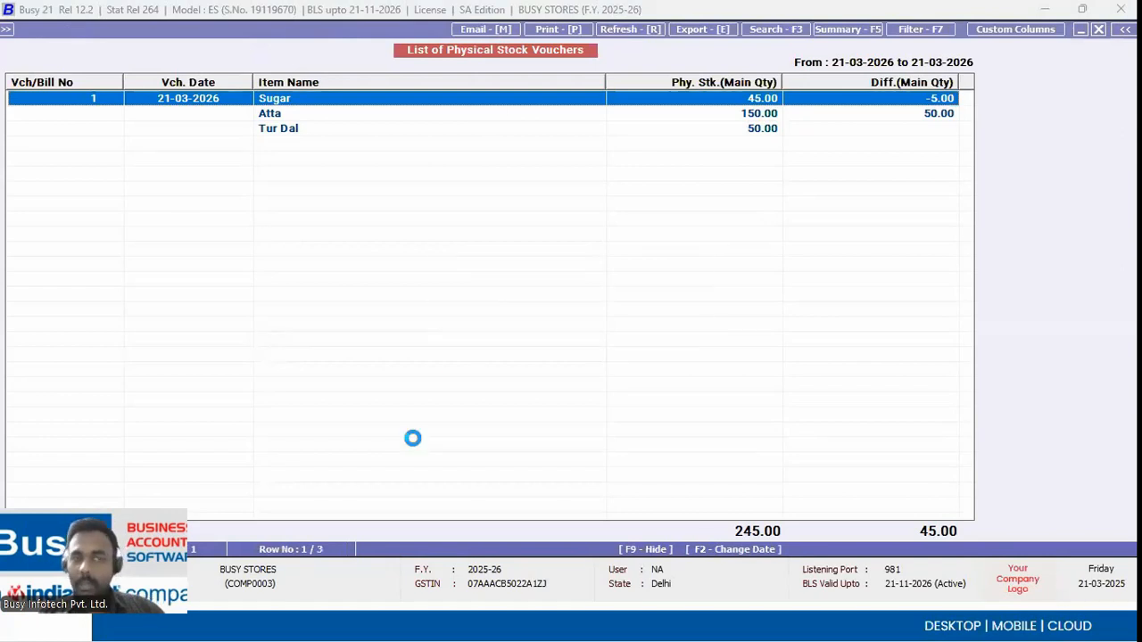
key("Escape")
key("Escape")
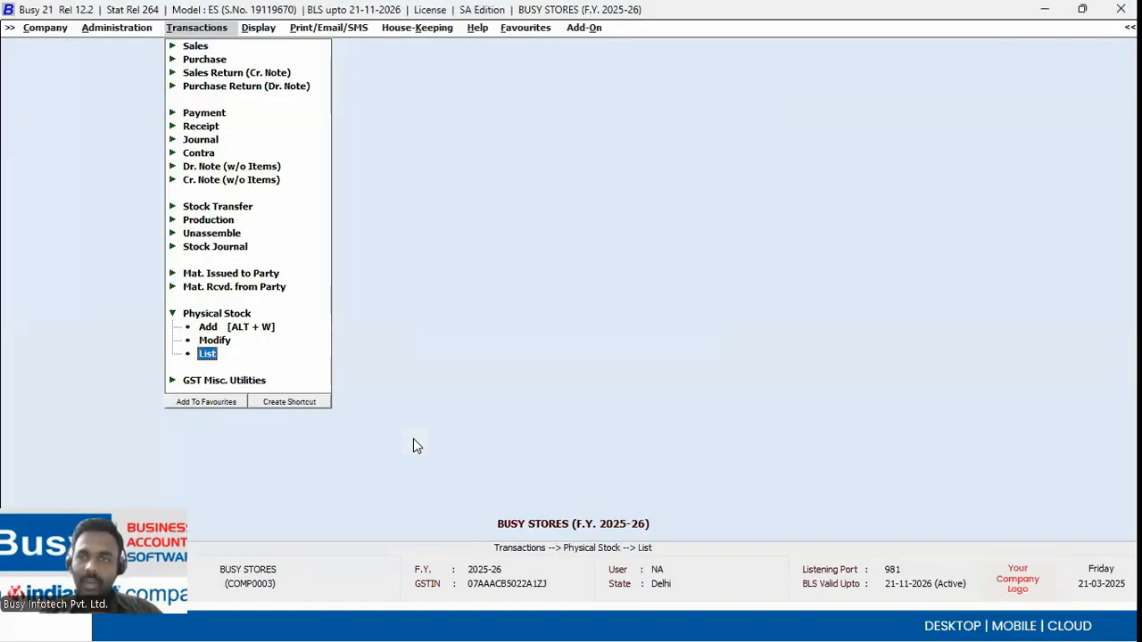
Switch to the presentation and show the Electronics Store example of serial number-based stock mismatch
key("Escape")
key("alt+Tab")
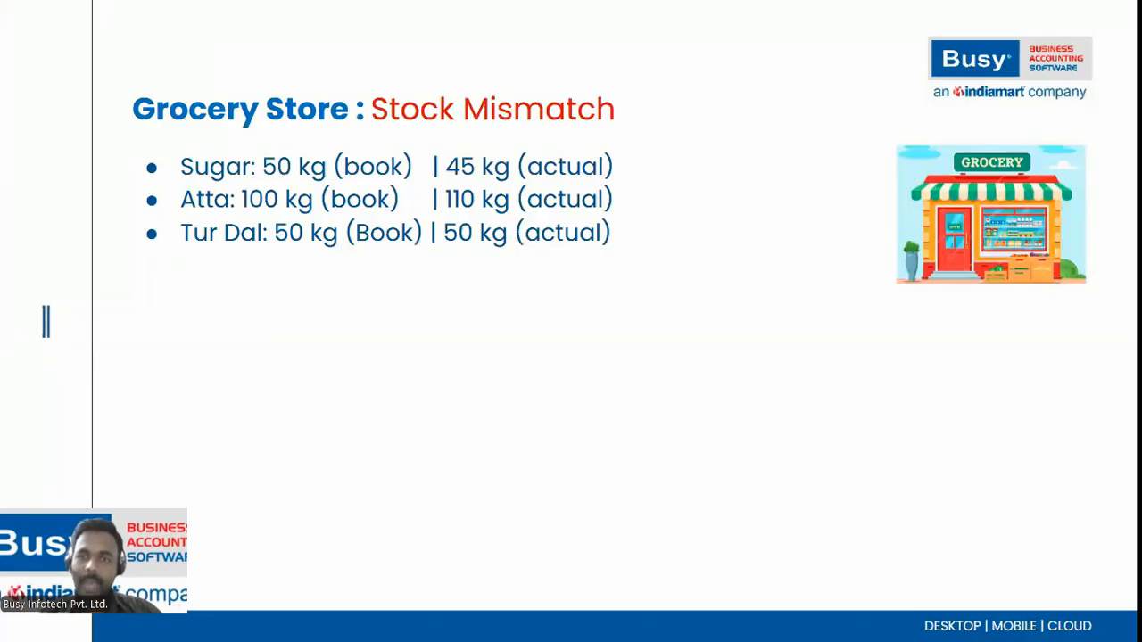
key("Right")
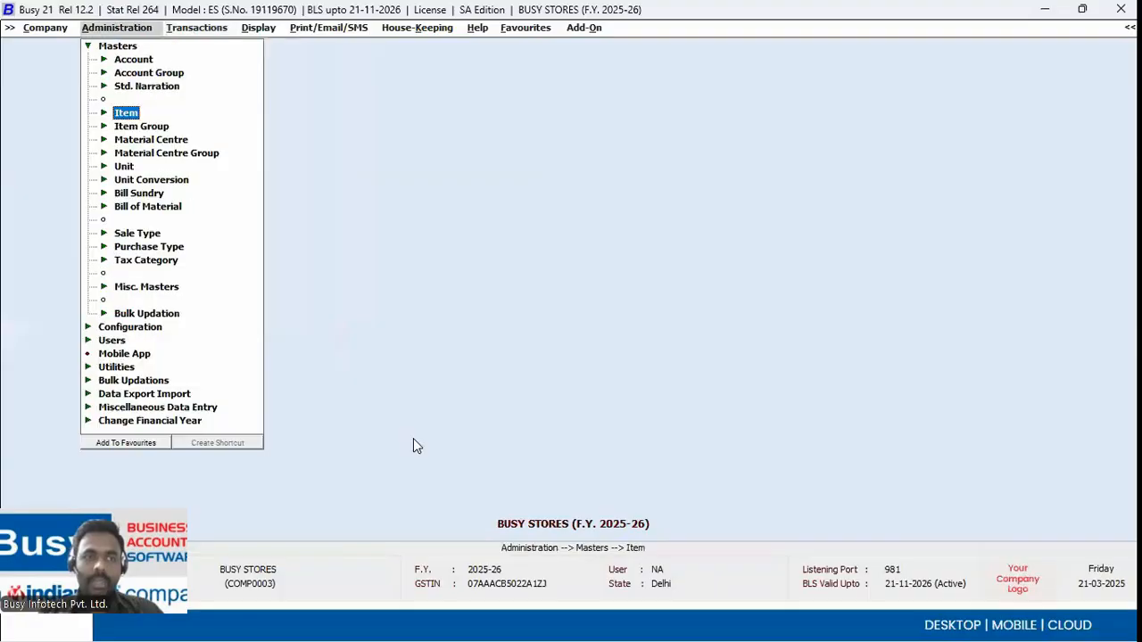
Return to Busy, open the Headphone item master for modification, check its opening stock quantity, and close it unchanged
key("Left")
key("Right")
key("Down")
key("Down")
key("Down")
key("Down")
key("Right")
key("Down")
key("Down")
key("Return")
type("he")
key("Return")
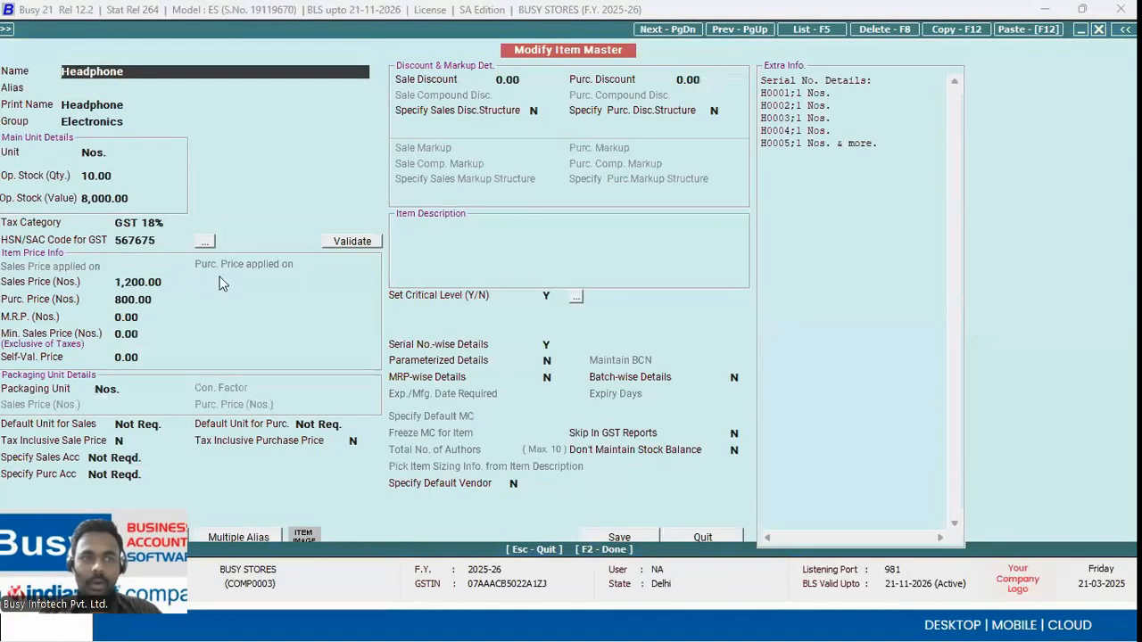
left_click(117, 175)
key("Escape")
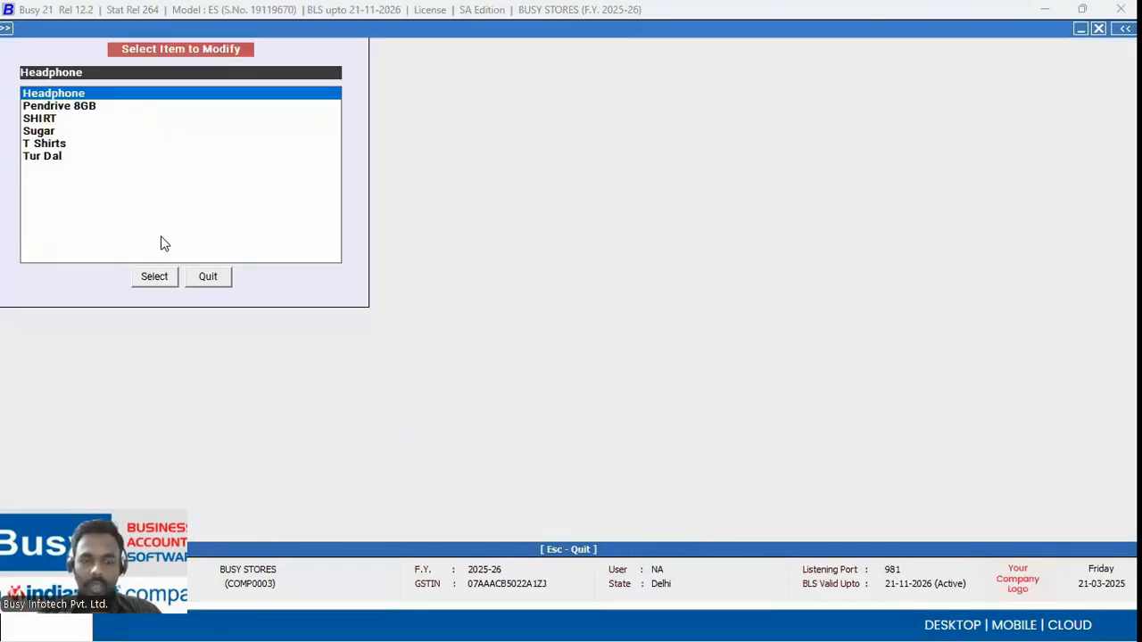
Open the Pendrive 8GB item master, check its opening stock quantity, and close it unchanged
type("p")
key("Return")
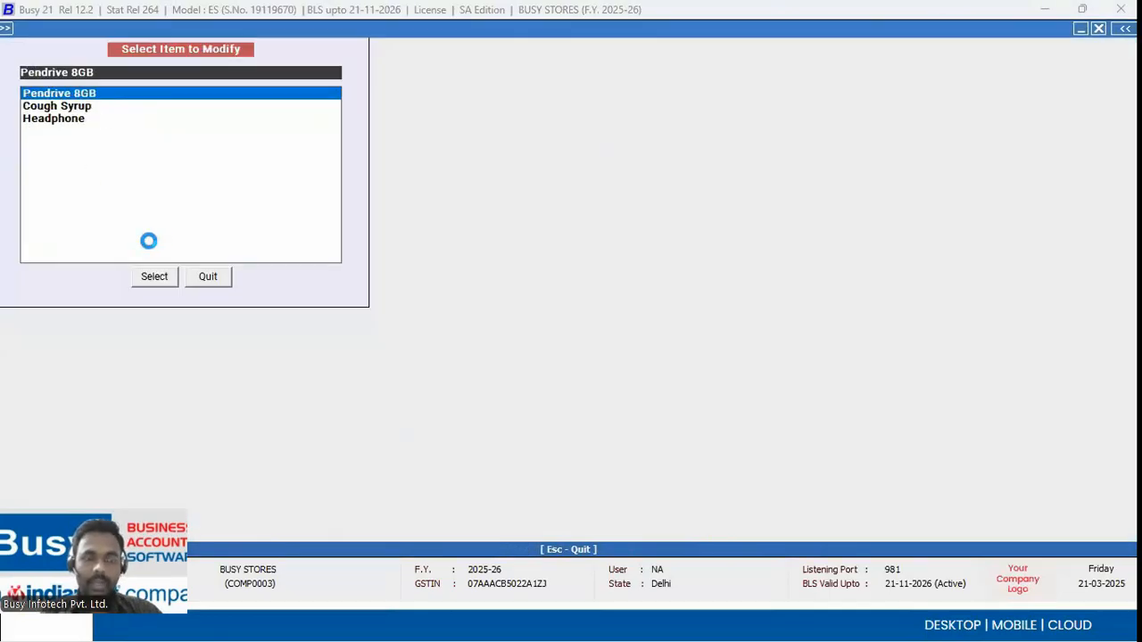
left_click(142, 176)
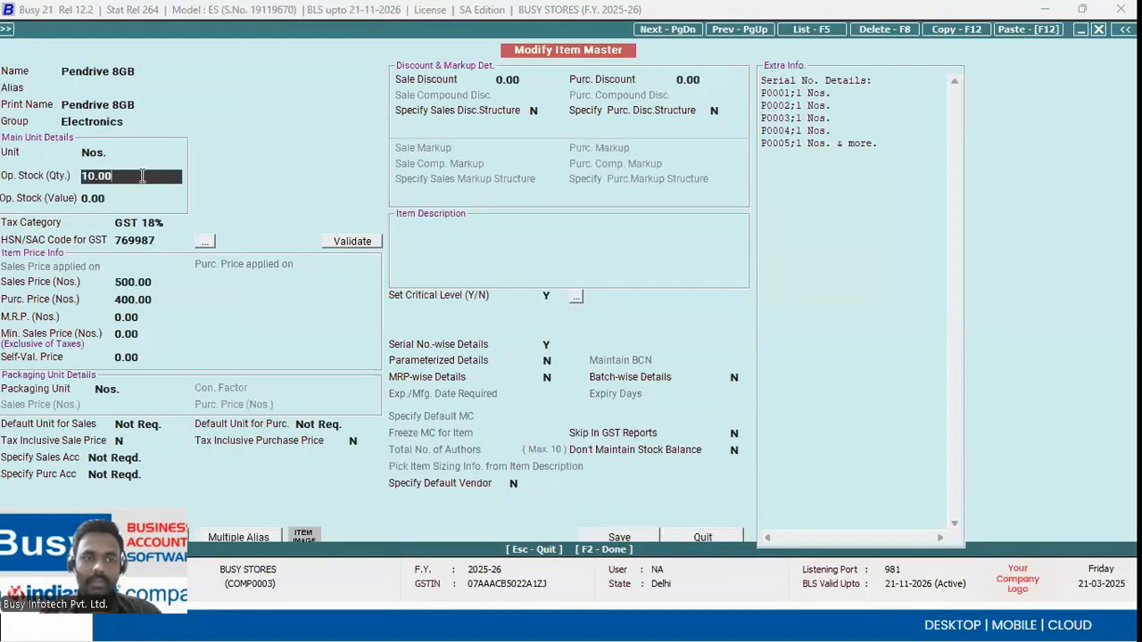
key("Escape")
key("Escape")
key("Escape")
Display the item serial number stock status report for all items at all material centres
key("Right")
key("Right")
key("Up")
key("Up")
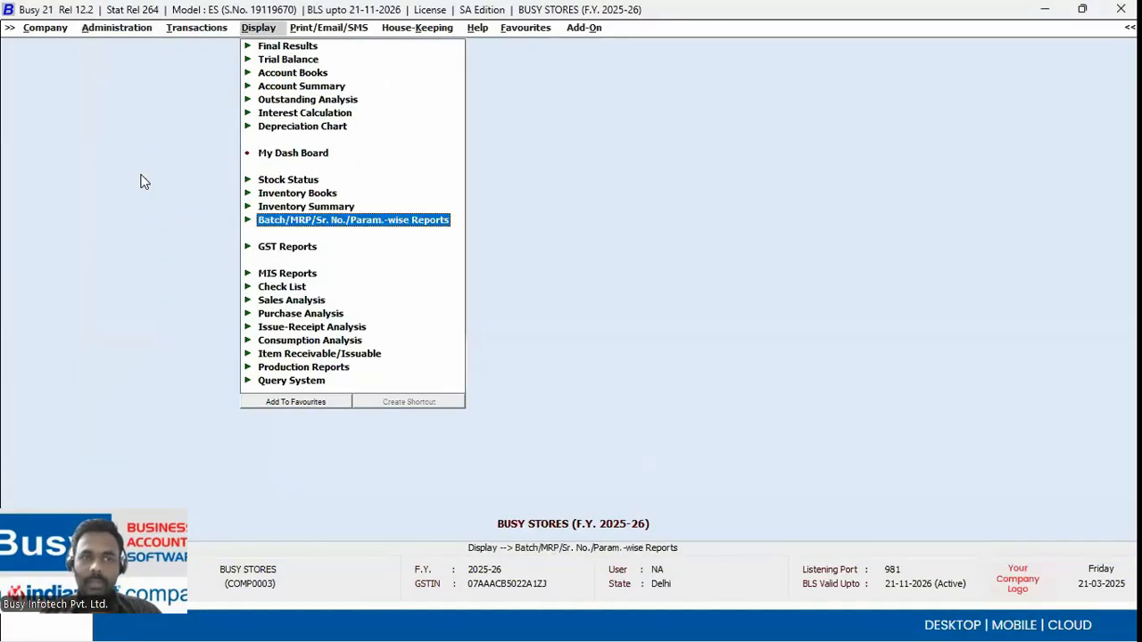
key("Return")
key("Down")
key("Down")
key("Down")
key("Down")
key("Down")
key("Down")
key("Down")
key("Down")
key("Return")
key("Left")
key("Return")
Examine the serial numbers in stock for Headphone and Pendrive 8GB, and close the report
key("Down")
key("Down")
key("Down")
key("Down")
key("Down")
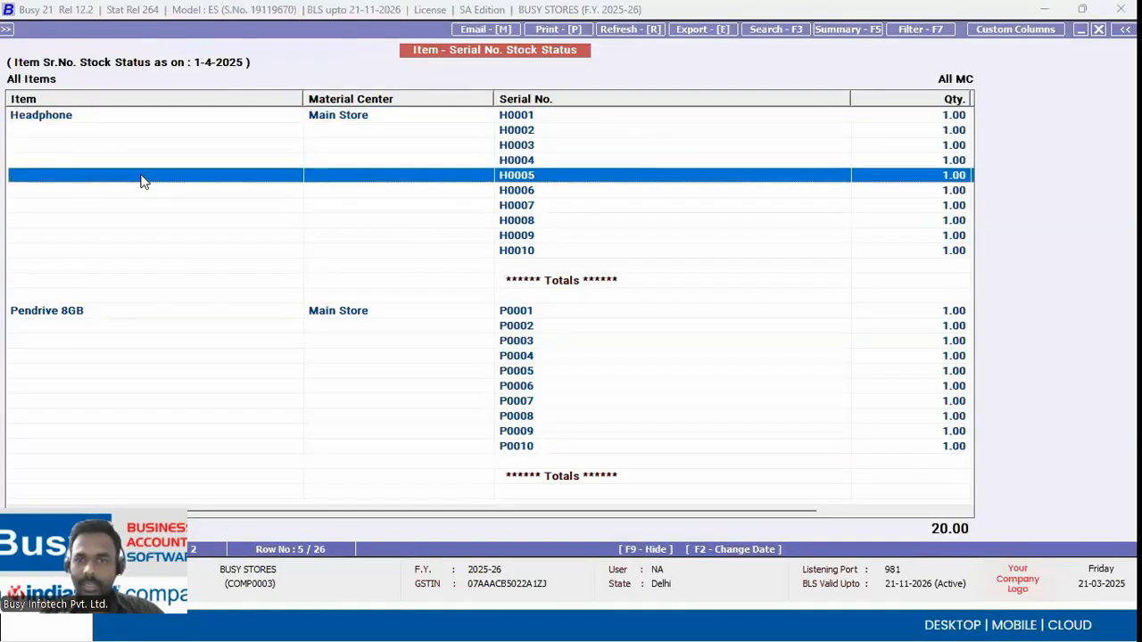
key("Down")
key("Down")
key("Down")
key("Down")
key("Down")
key("Down")
key("Down")
key("Down")
key("Down")
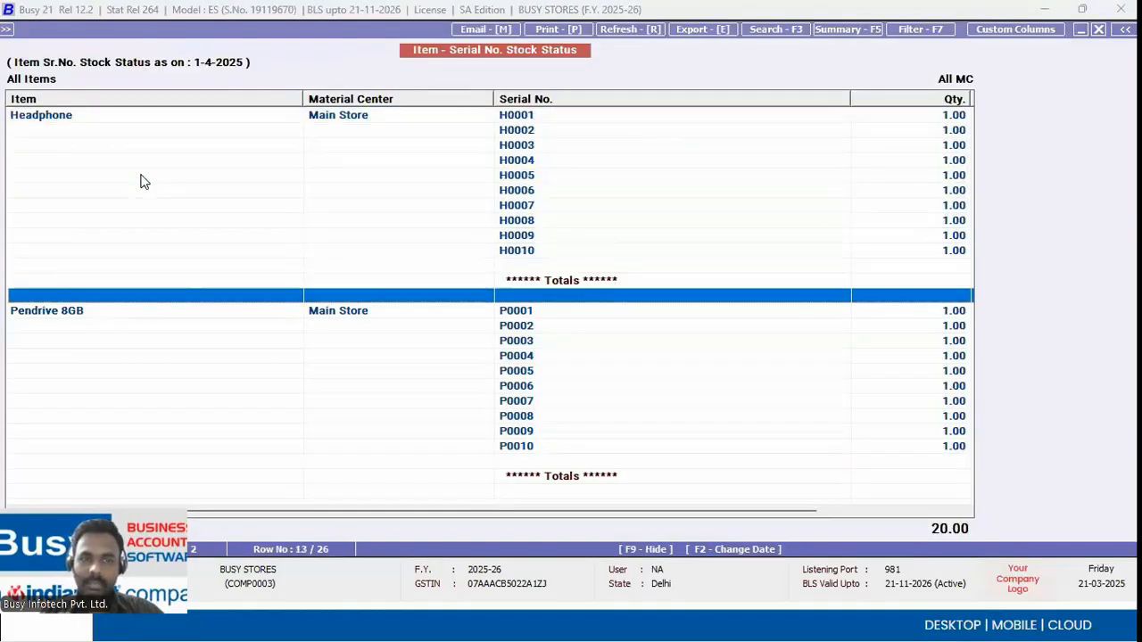
key("Up")
key("Escape")
key("Escape")
Start a new physical stock voucher with Serial No. as its sub details, leaving item scanning off, and enter the item grid
key("alt+w")
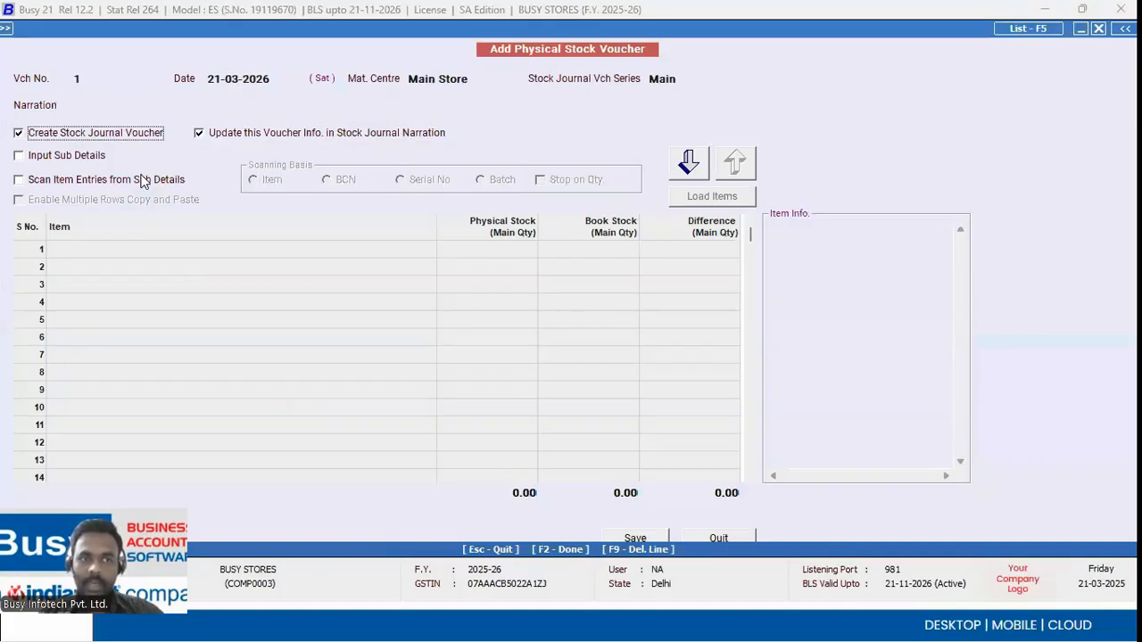
key("Return")
key("Return")
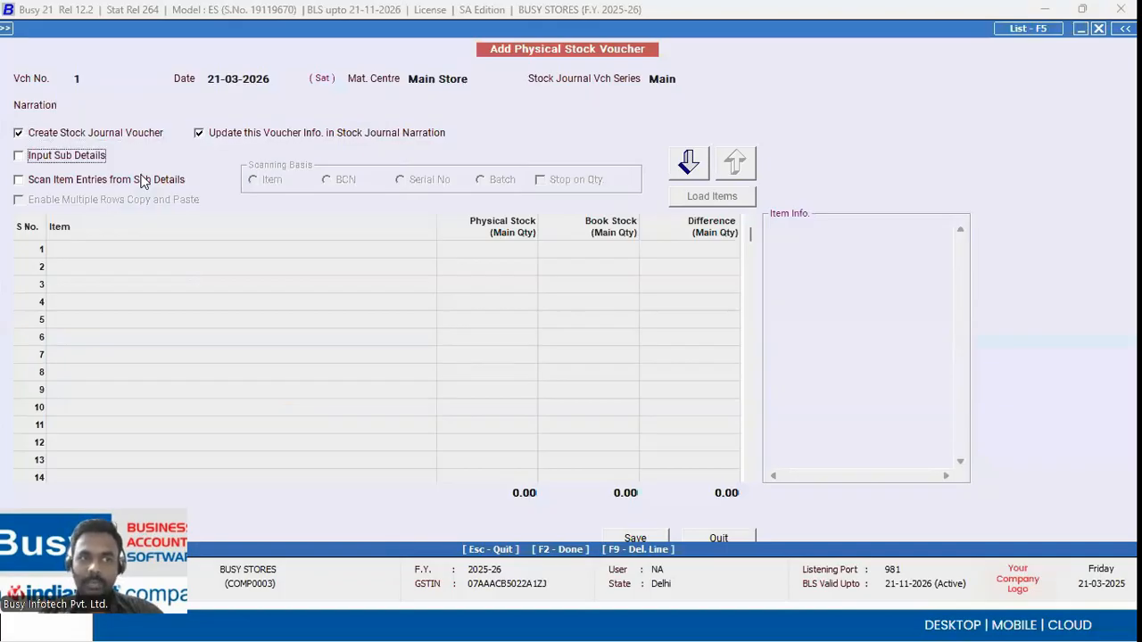
key("space")
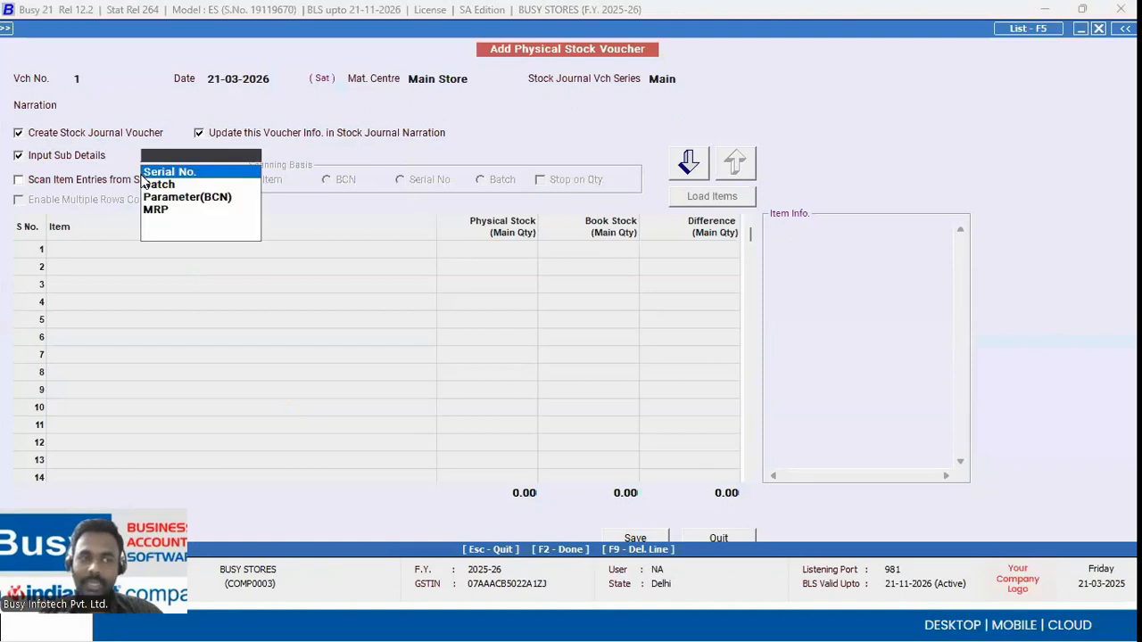
key("Return")
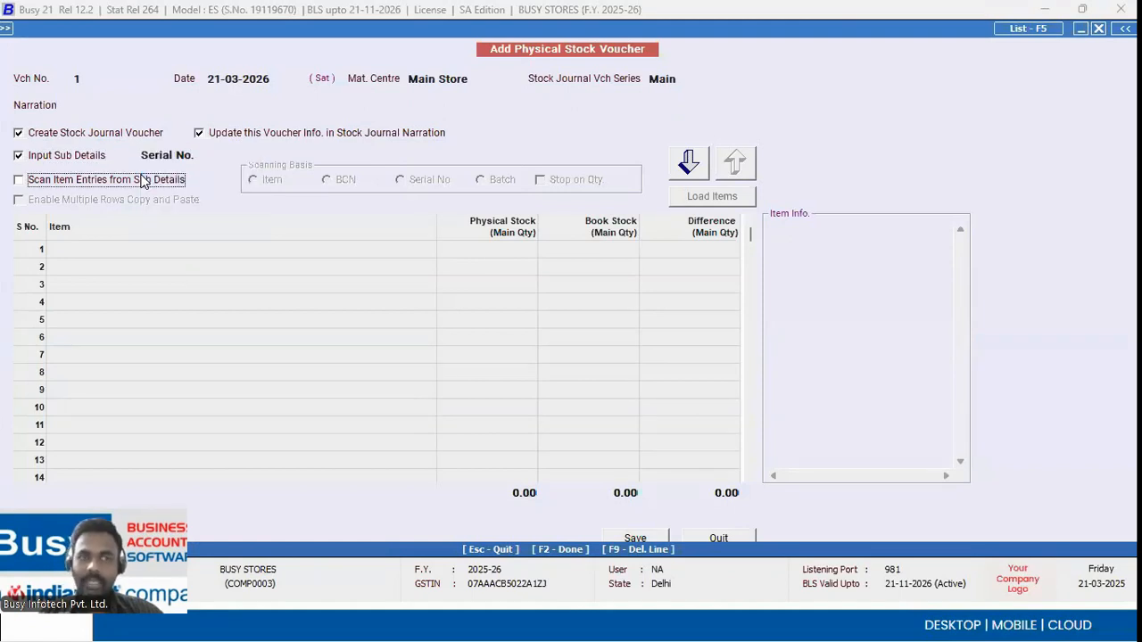
key("Return")
left_click(86, 186)
left_click(85, 184)
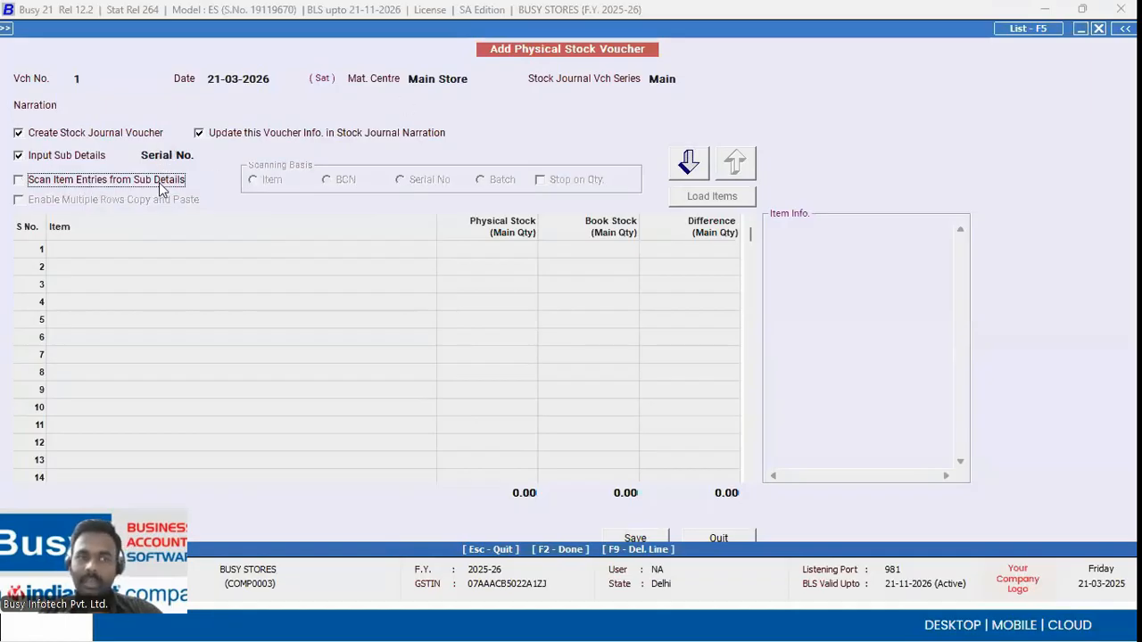
left_click(692, 163)
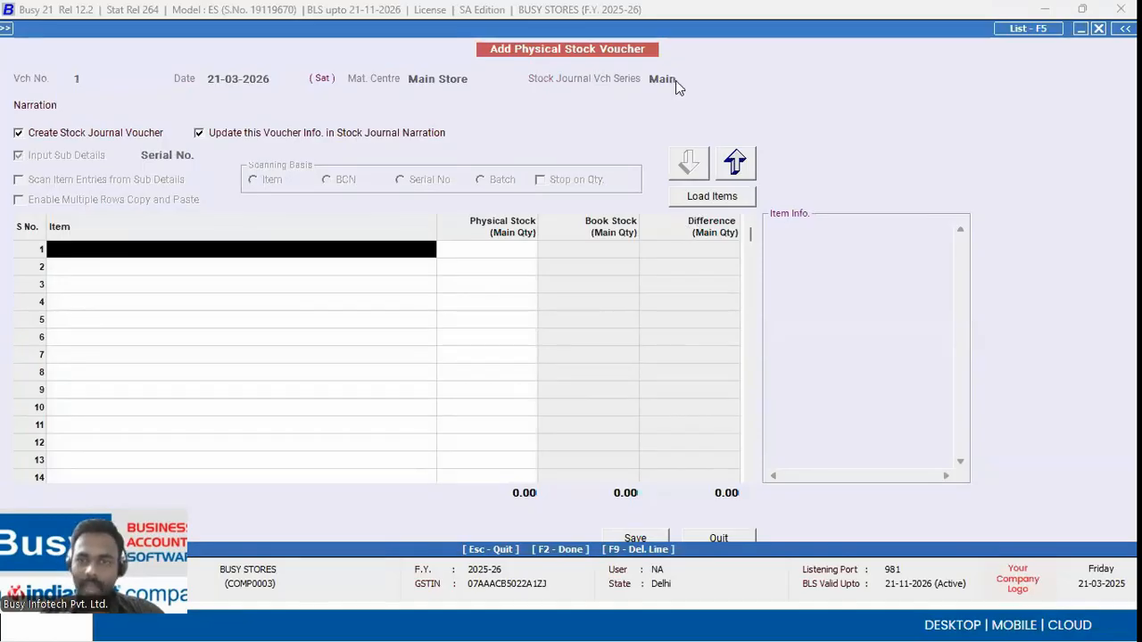
Add Headphone in the voucher's first row with a physical stock of 9, after consulting the presentation example
type("He")
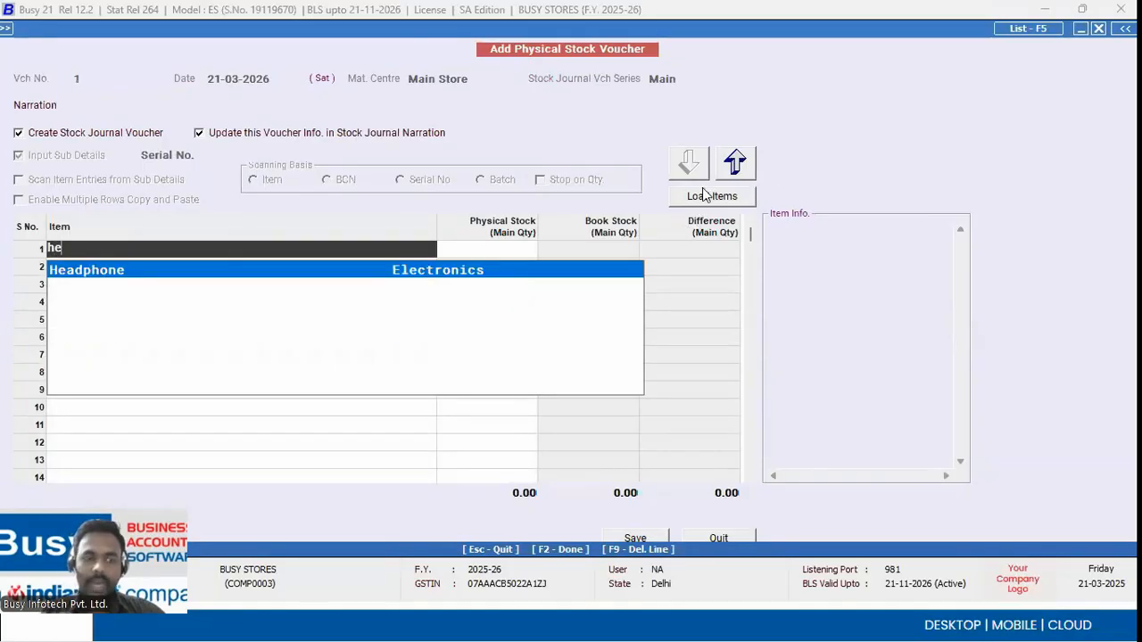
key("Return")
key("alt+Tab")
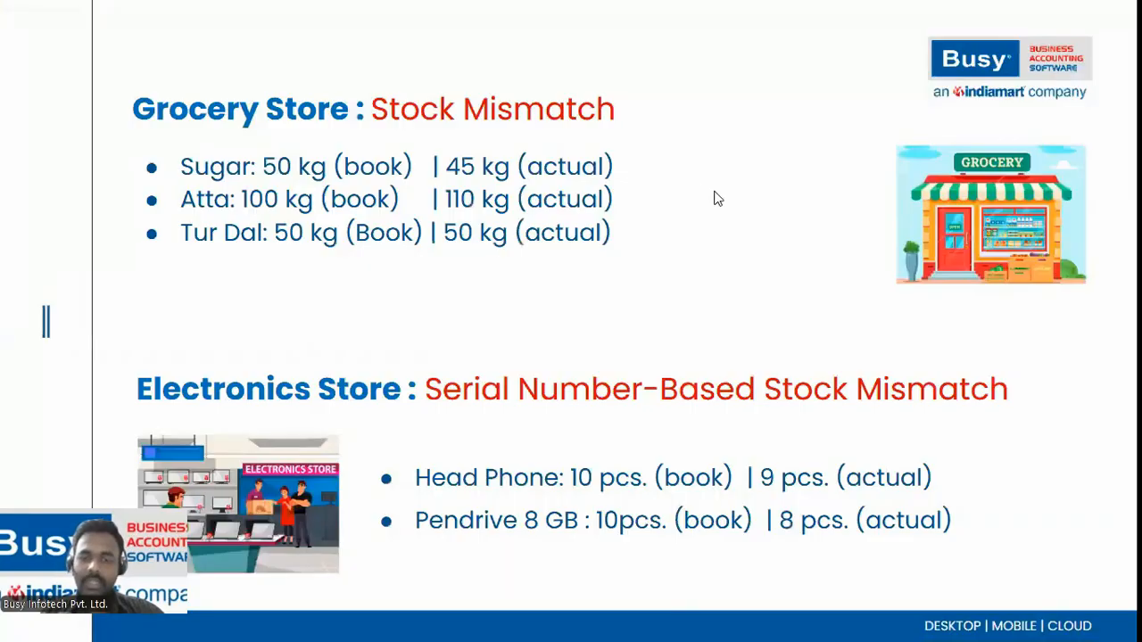
key("alt+Tab")
type("9")
key("Return")
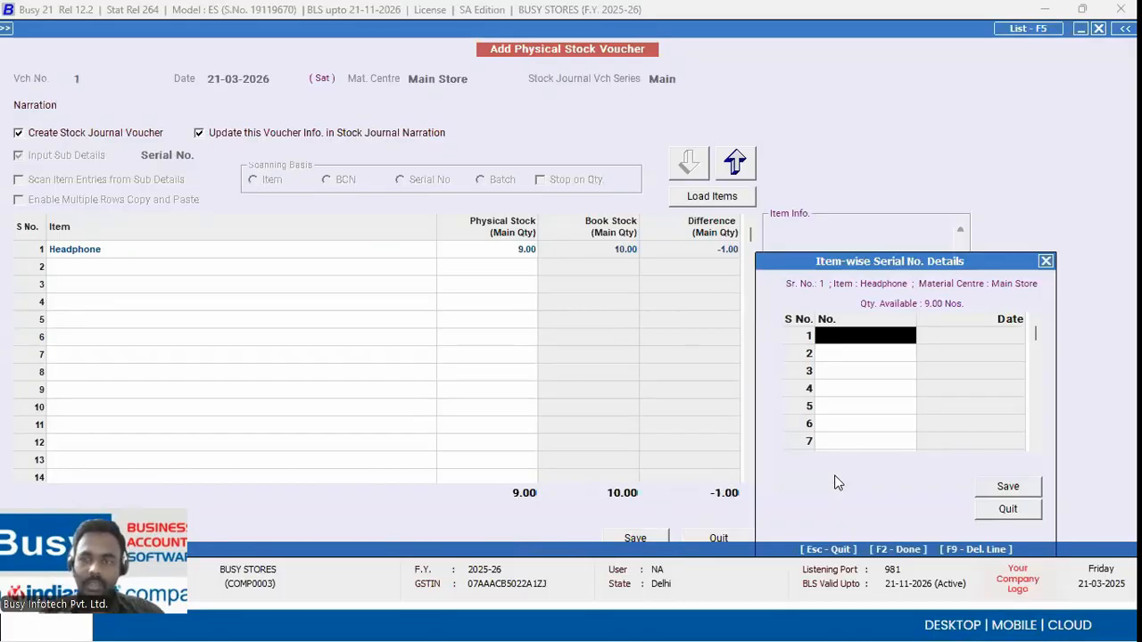
Assign serial numbers H0001 to H0009 to the Headphone entry
key("space")
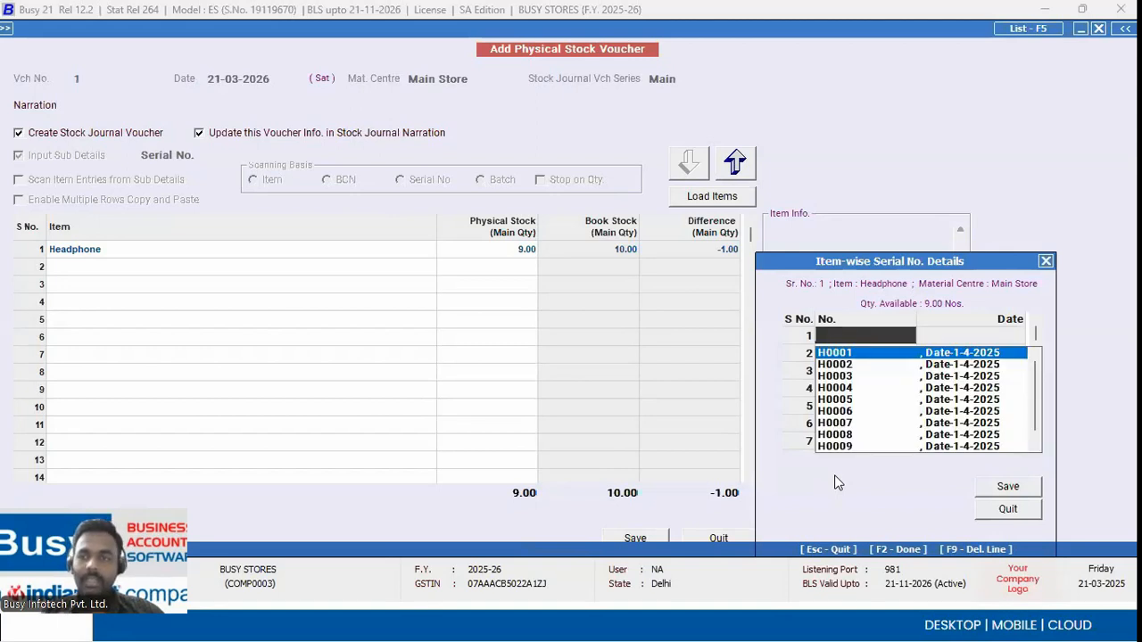
key("Return")
key("Return")
key("Return")
key("Return")
key("Return")
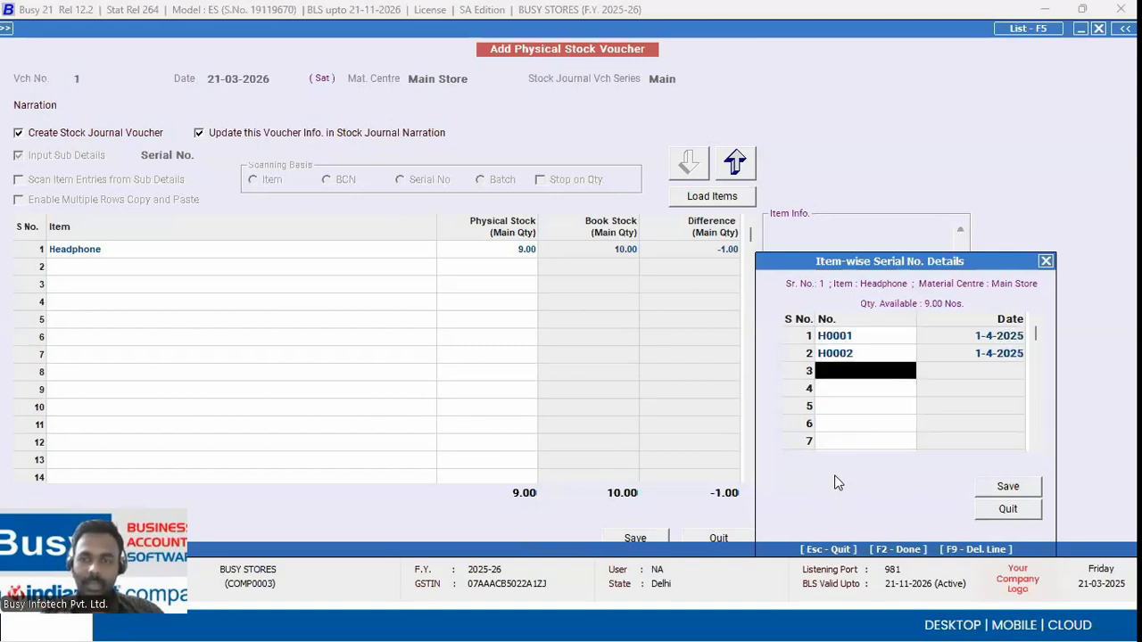
key("Return")
key("Return")
key("Return")
key("Return")
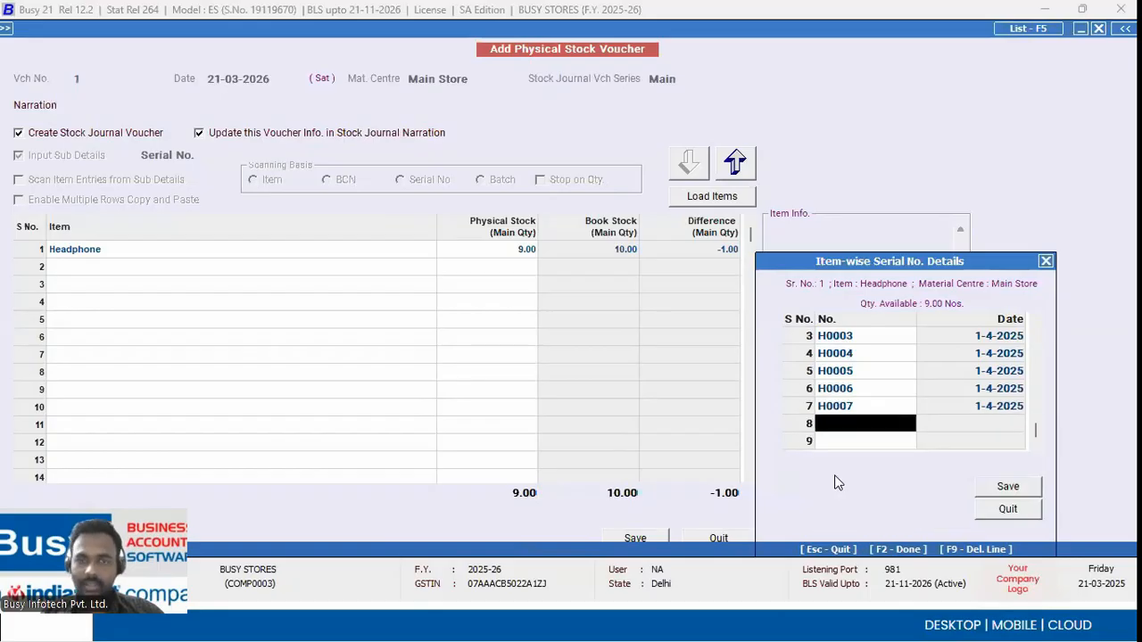
key("Up")
key("Return")
key("Return")
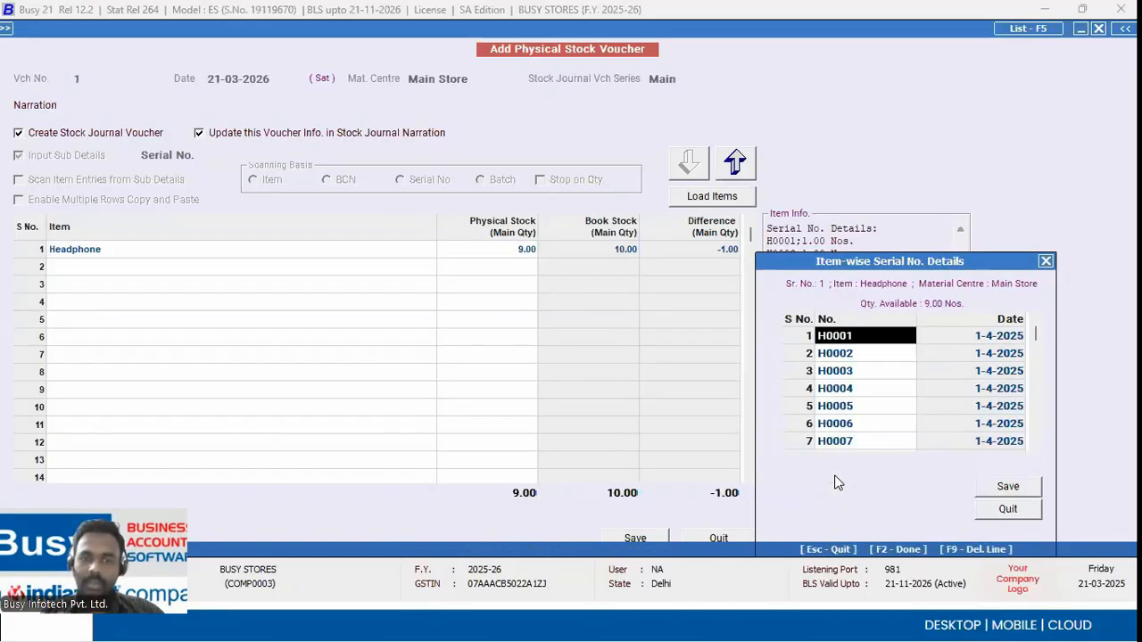
Review the serial numbers assigned to Headphone and save the serial number details
key("Down")
key("Down")
key("Down")
key("Down")
key("Down")
key("Down")
key("Down")
key("Down")
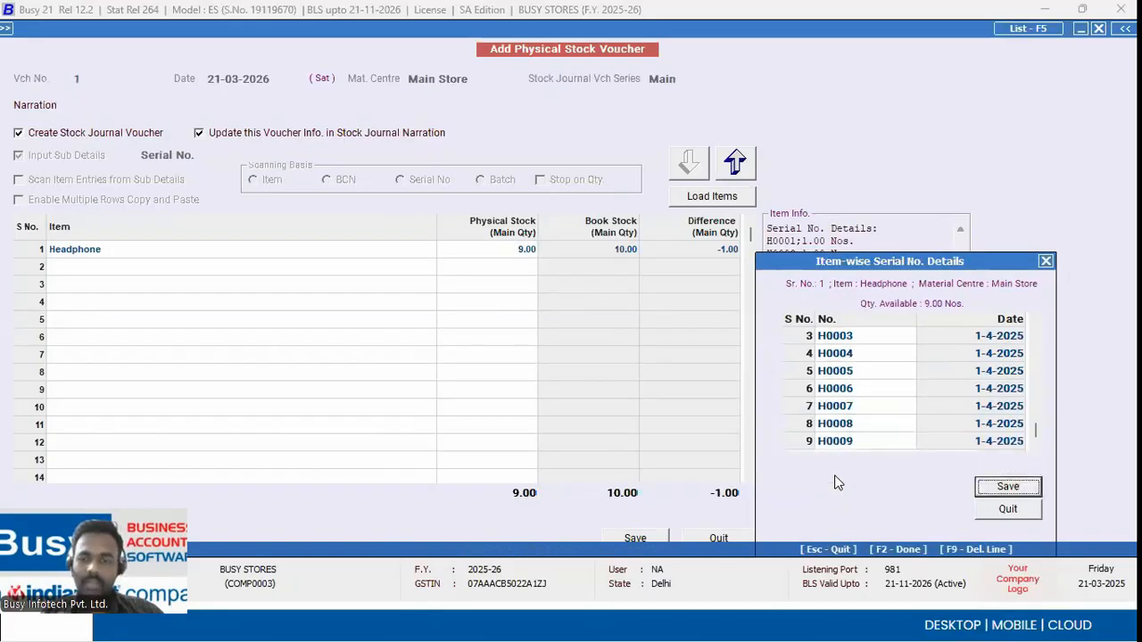
key("Return")
key("Return")
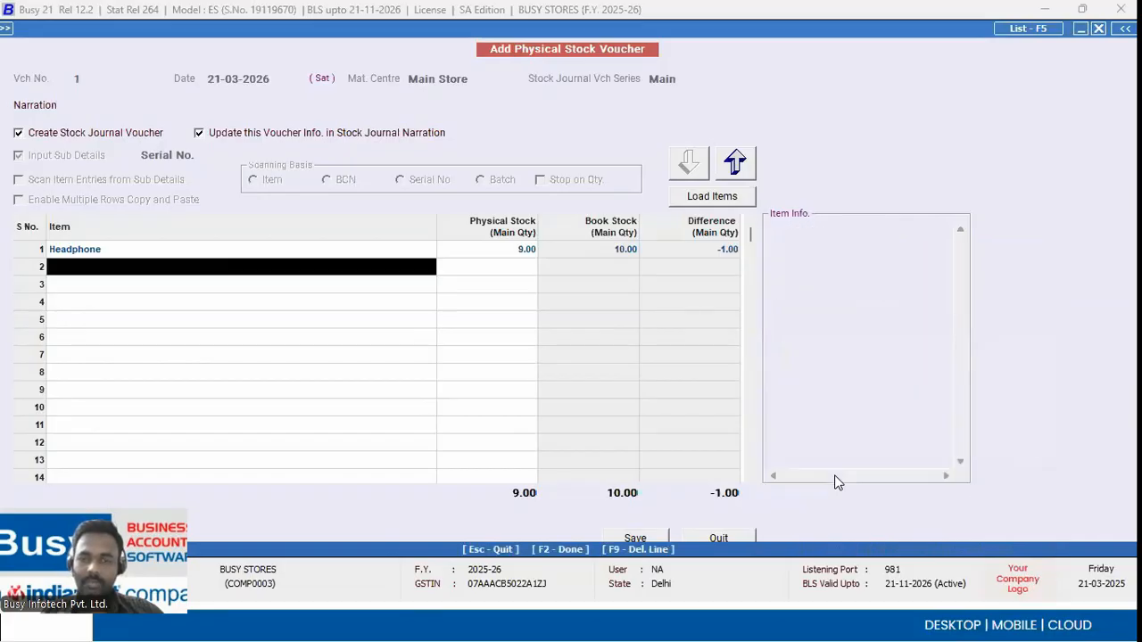
Add Pendrive 8GB in the second row with a physical stock of 10 and assign its serial numbers starting from P0001
key("alt+Tab")
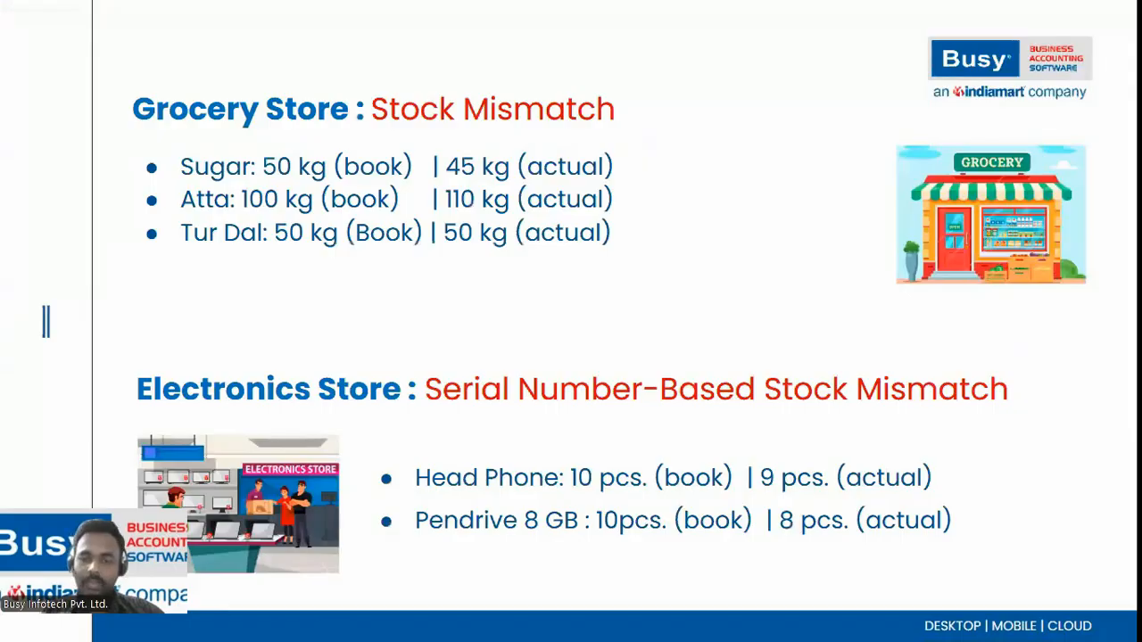
key("alt+Tab")
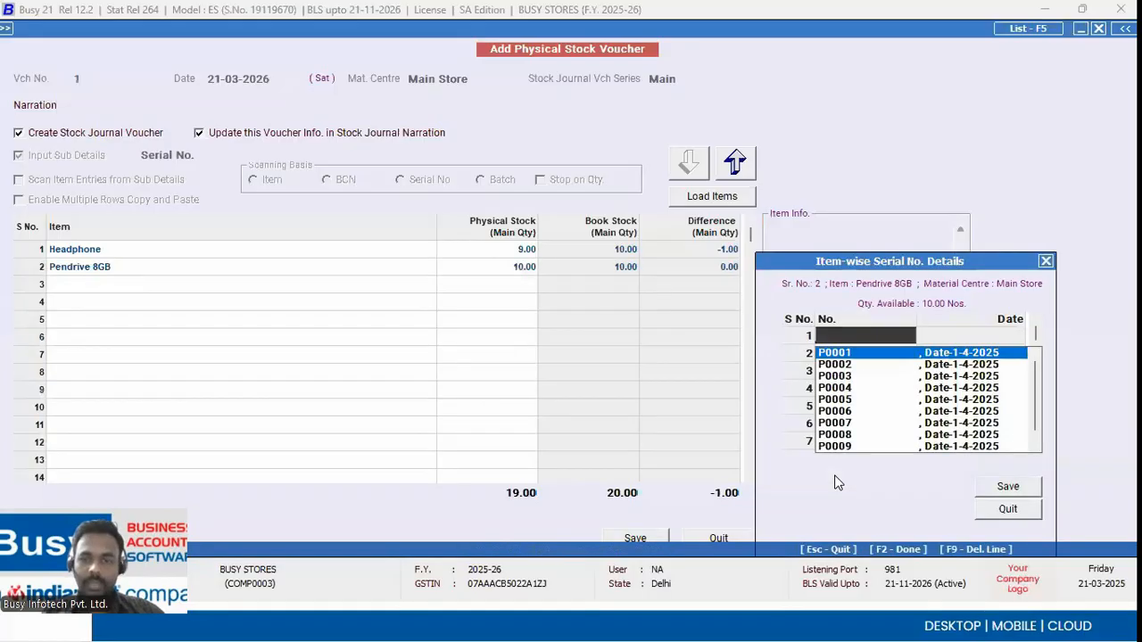
key("Return")
key("Return")
key("Return")
key("Return")
key("Return")
key("Return")
key("Return")
key("Return")
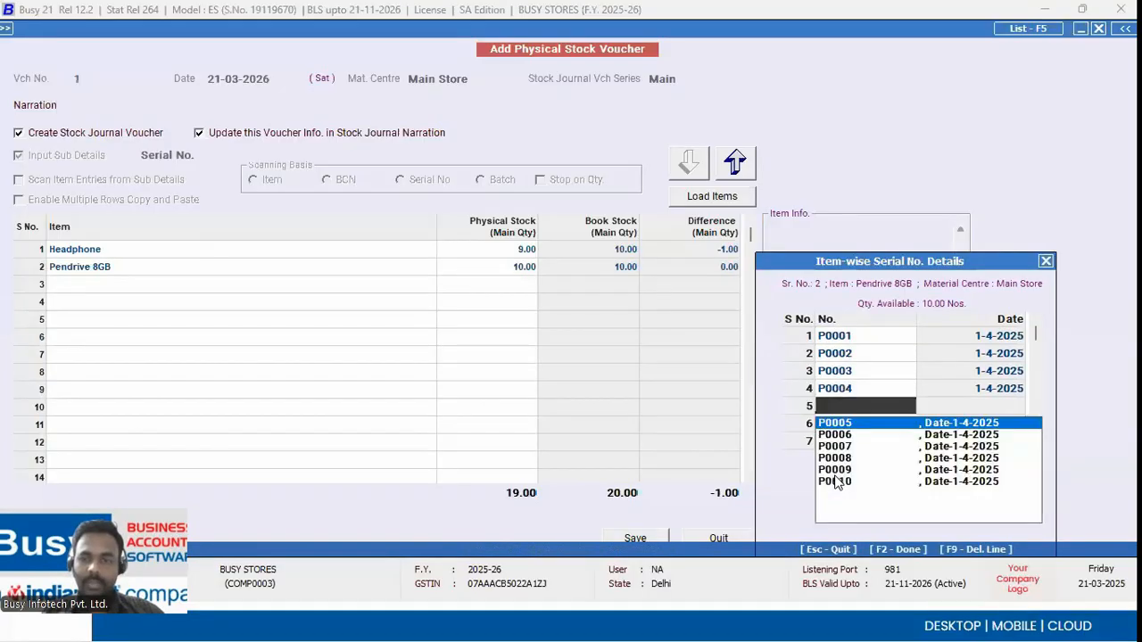
key("Return")
key("Return")
key("Return")
key("Return")
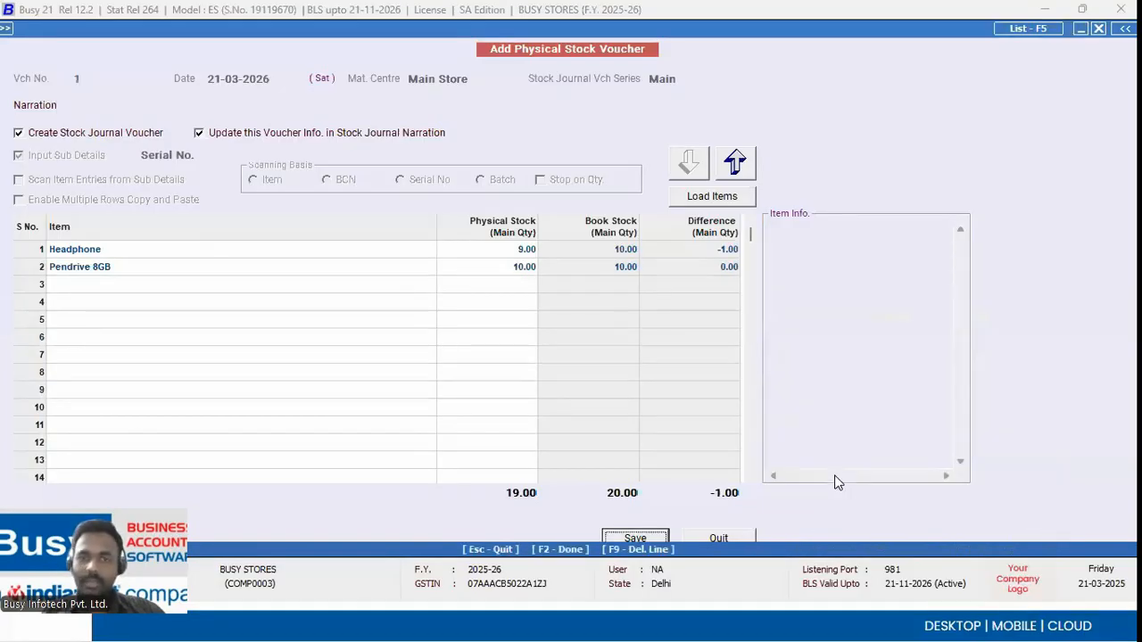
Save the physical stock voucher for Headphone and Pendrive 8GB and close the voucher entry form
key("Return")
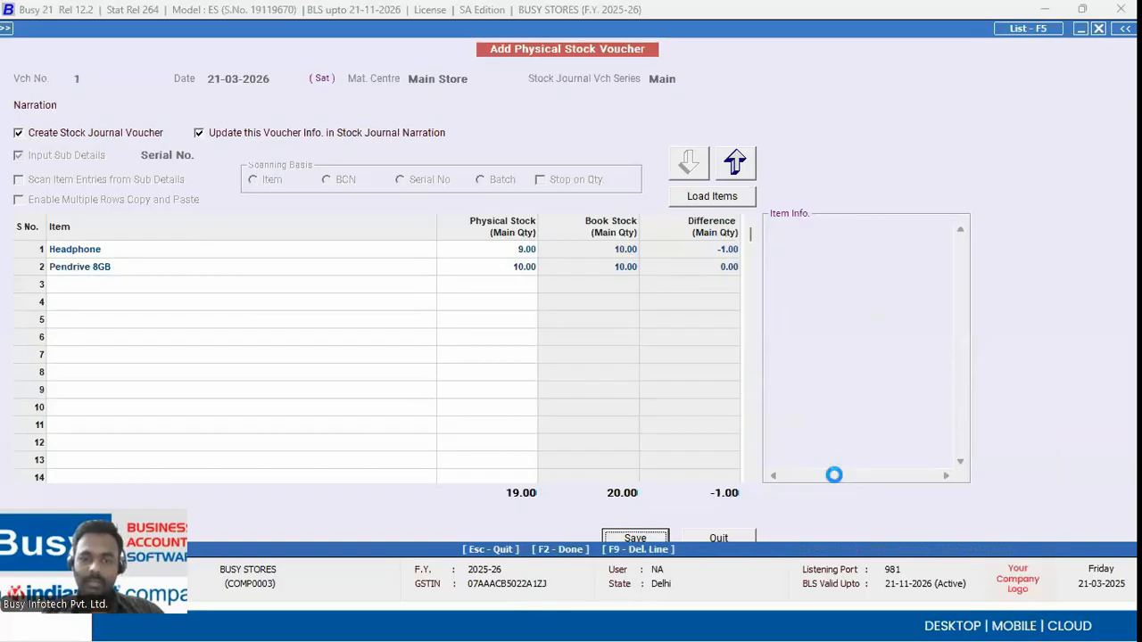
key("Escape")
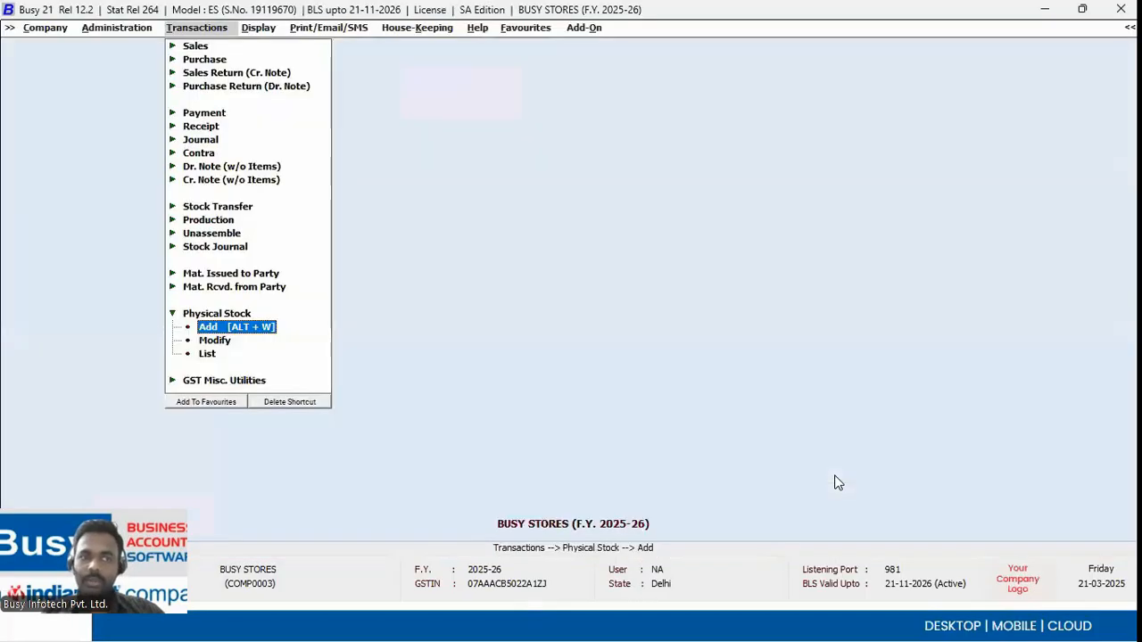
key("Escape")
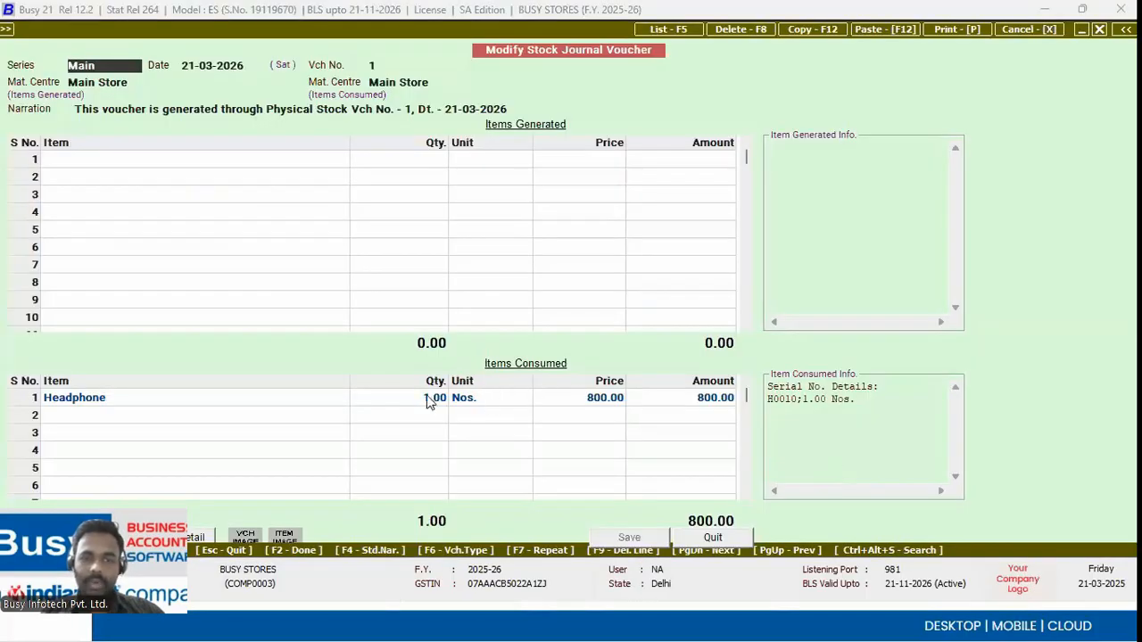
Open the Item Serial No. Stock report for all items
left_click(427, 398)
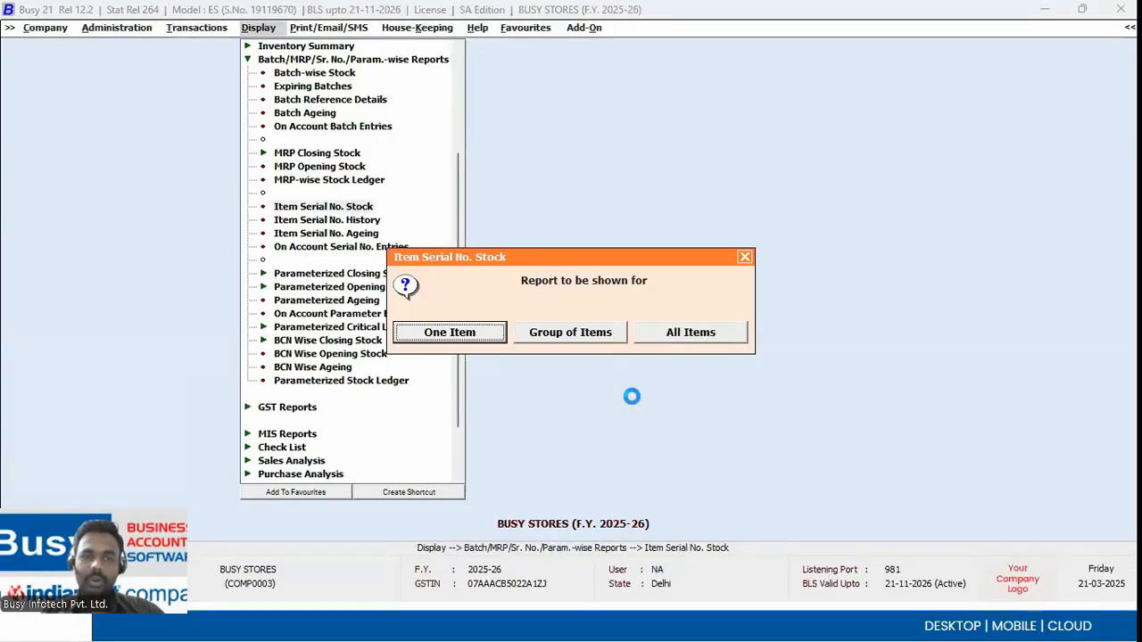
key("Right")
key("Right")
key("Return")
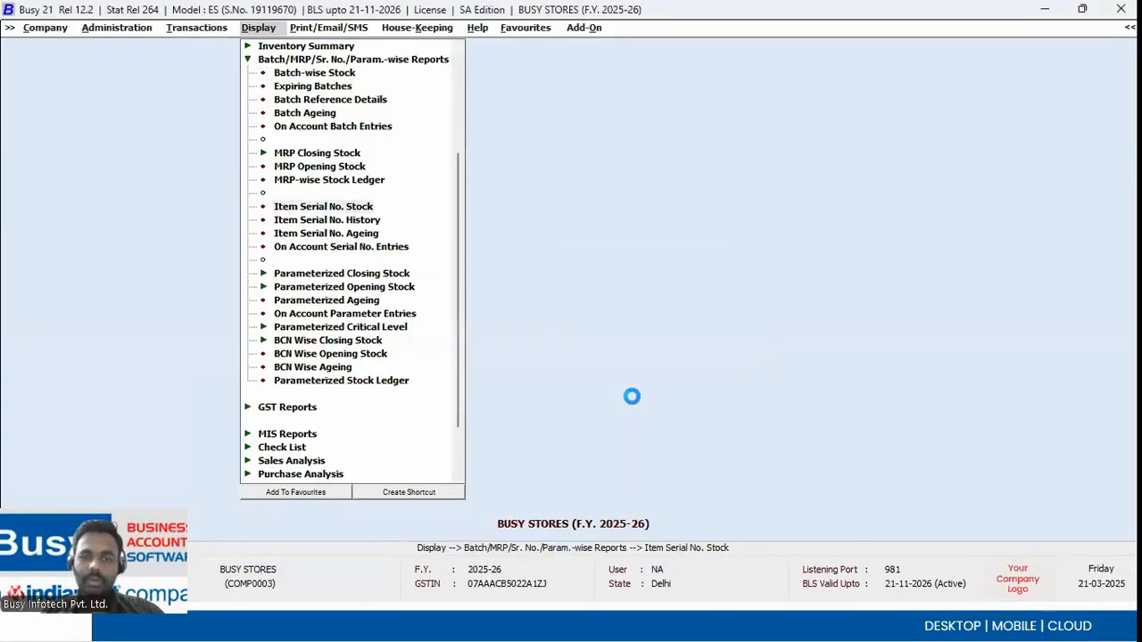
Examine the serial numbers in stock for Headphone and Pendrive 8GB in the report
key("Down")
key("Down")
key("Down")
key("Down")
key("Down")
key("Down")
key("Down")
key("Down")
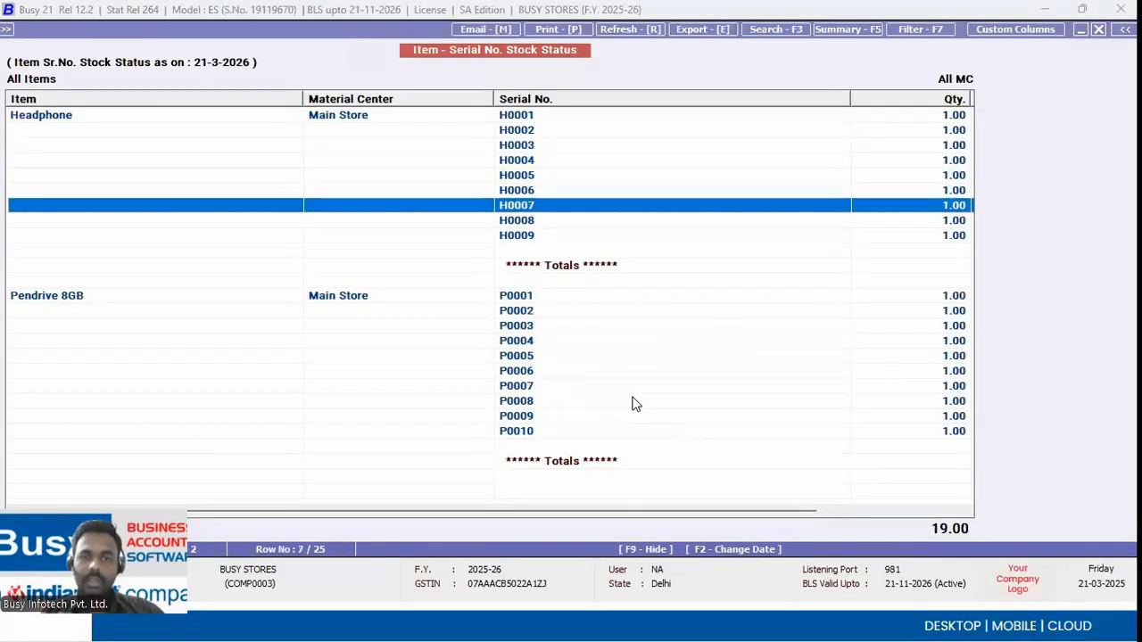
key("Up")
key("Up")
key("Up")
key("Up")
key("Up")
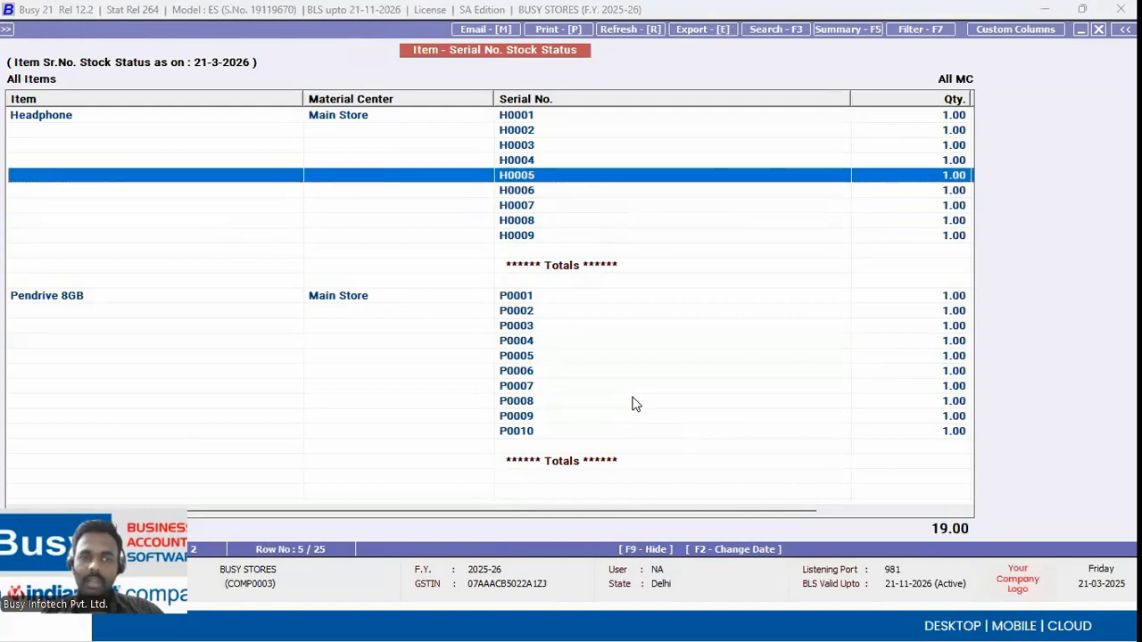
key("Down")
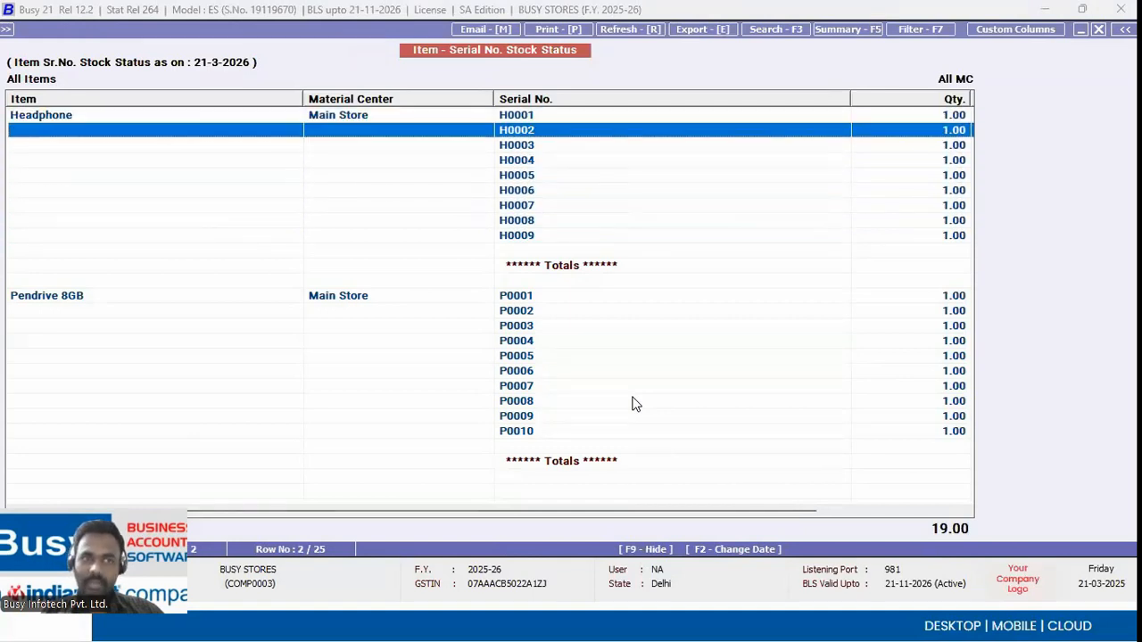
key("Down")
key("Down")
key("Down")
key("Down")
key("Down")
key("Down")
key("Down")
key("Down")
key("Down")
key("Down")
key("Down")
key("Down")
key("Down")
key("Home")
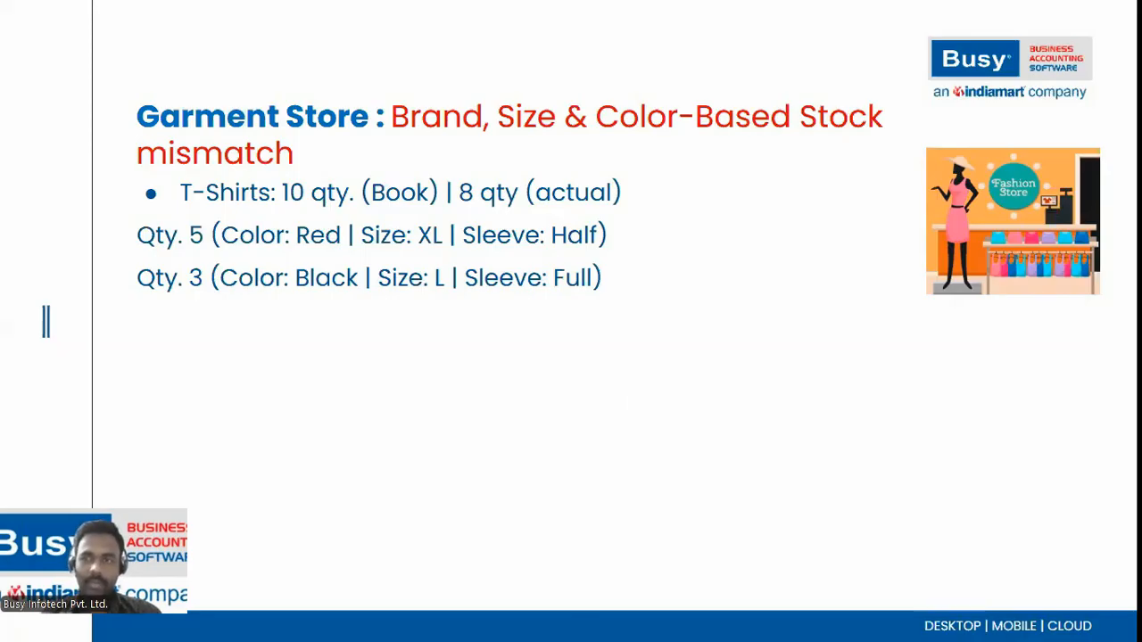
Switch to Busy, check the T Shirts quantity in the alphabetical closing stock report (Balances Only), and close the report
key("alt+Tab")
key("alt+s")
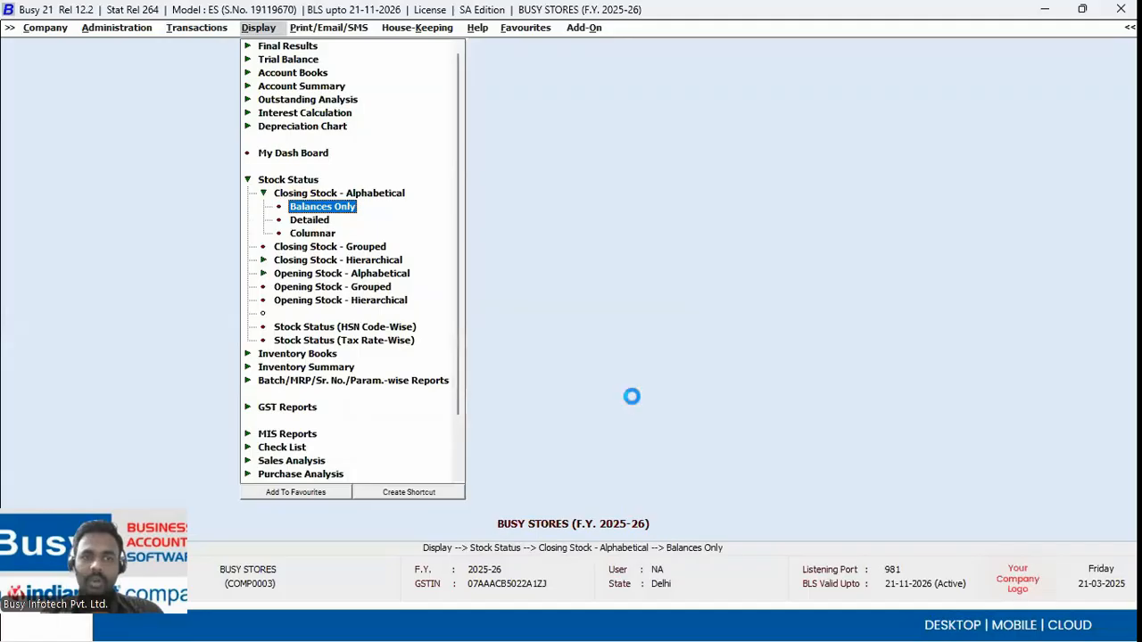
key("Return")
key("Return")
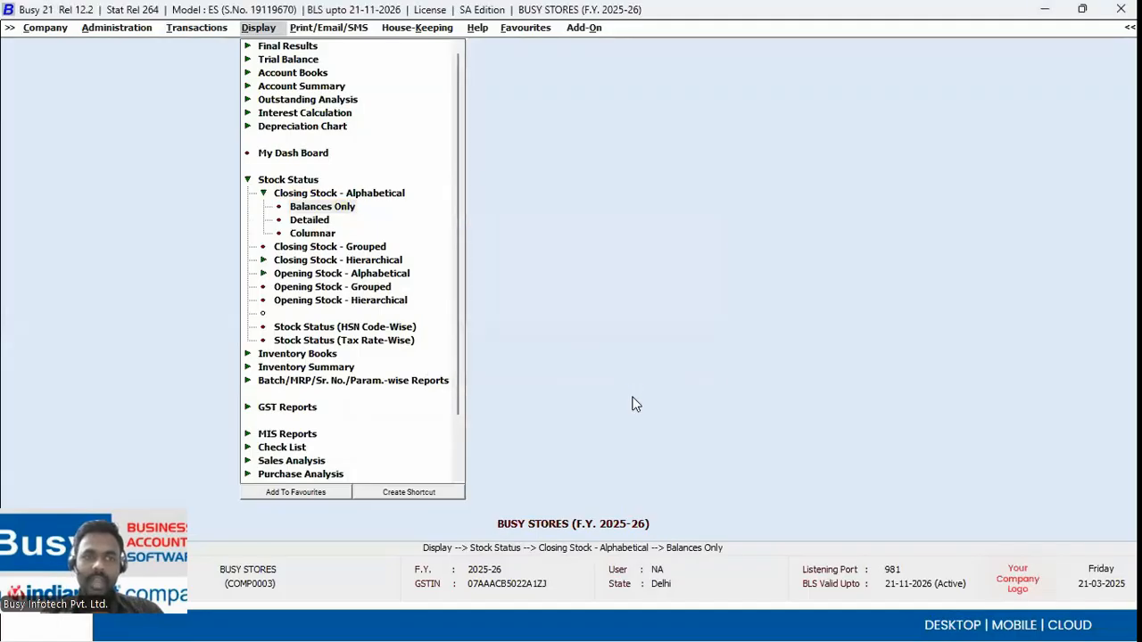
key("F2")
key("t")
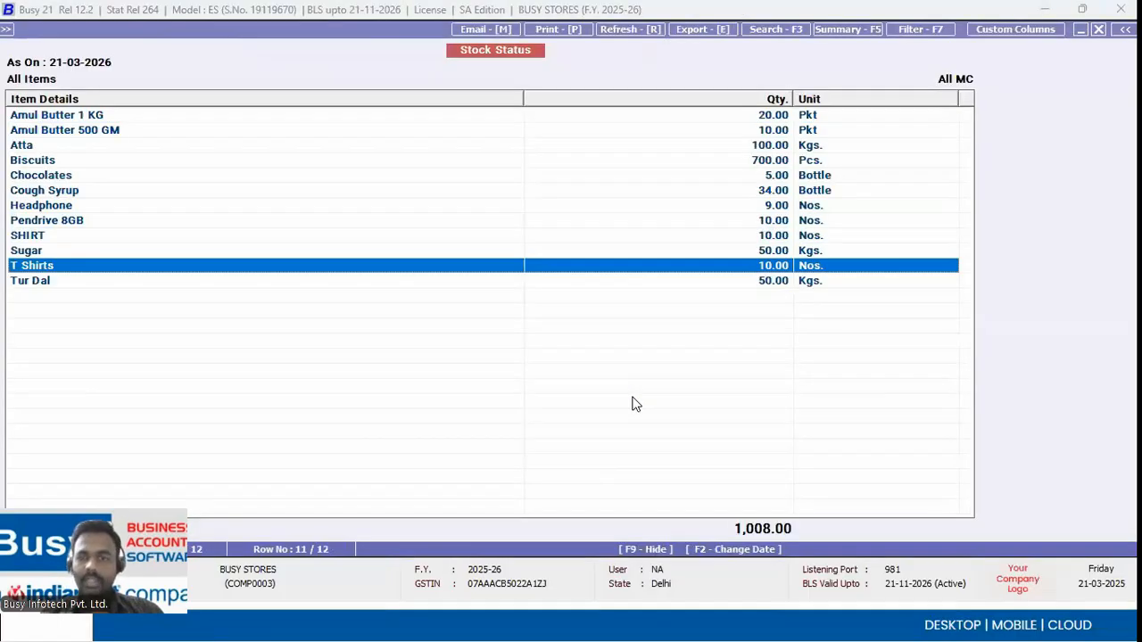
key("Return")
key("Escape")
key("Escape")
key("Escape")
key("Escape")
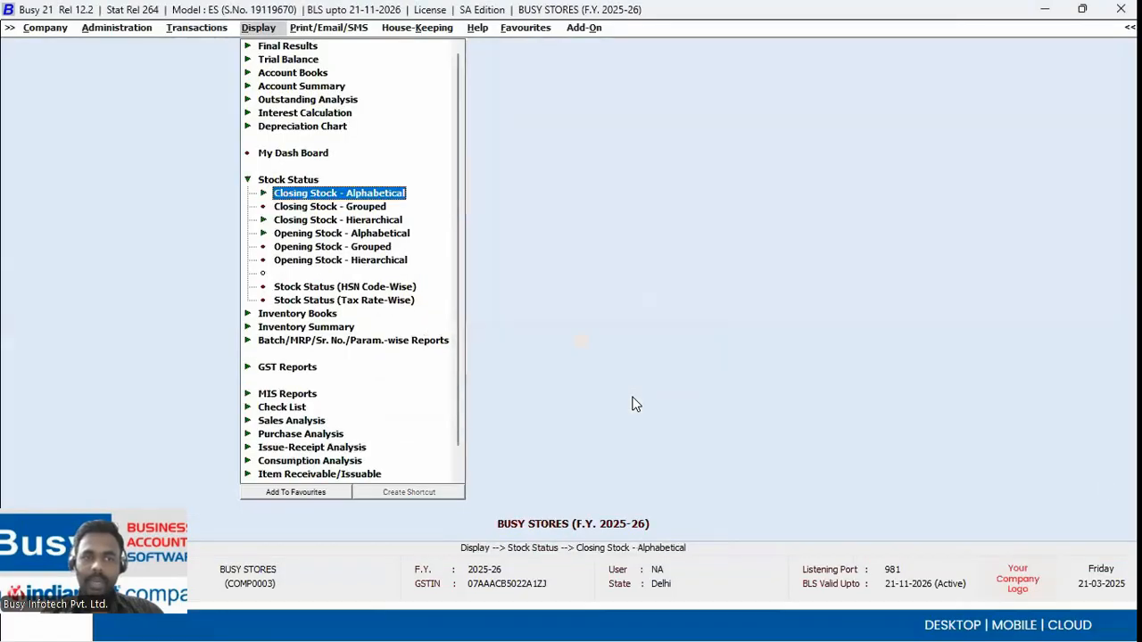
Check the T Shirts stock by colour, size and sleeve in the Parameterized Closing Stock report for all items, and close it
key("alt+p")
key("Return")
key("Escape")
key("Down")
key("Return")
key("Return")
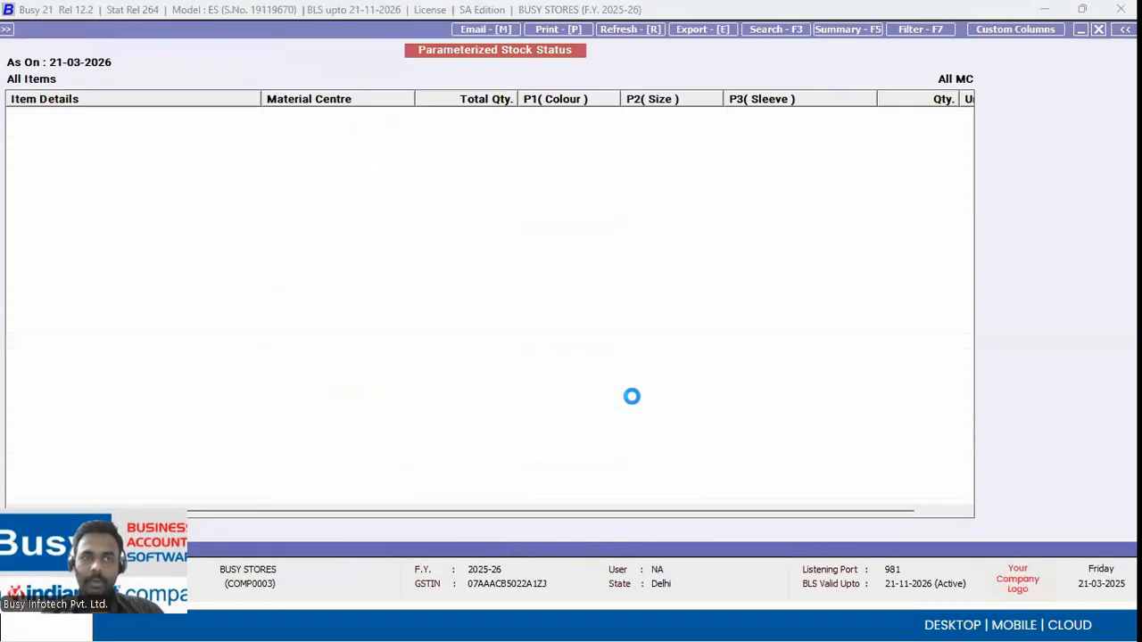
key("Down")
key("Down")
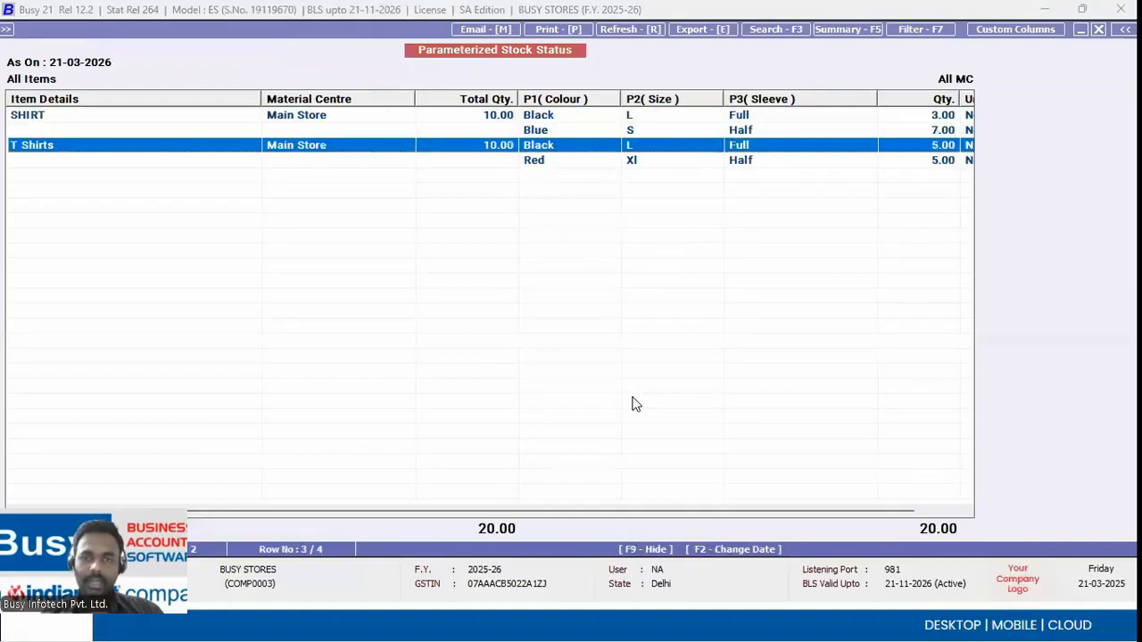
key("Down")
key("Escape")
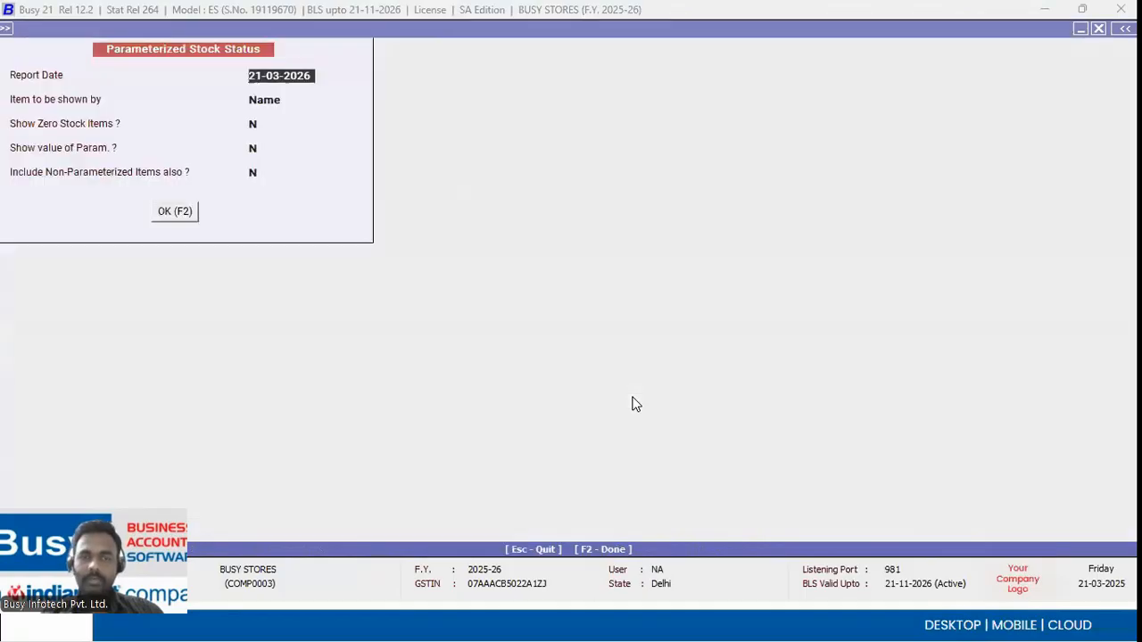
key("Escape")
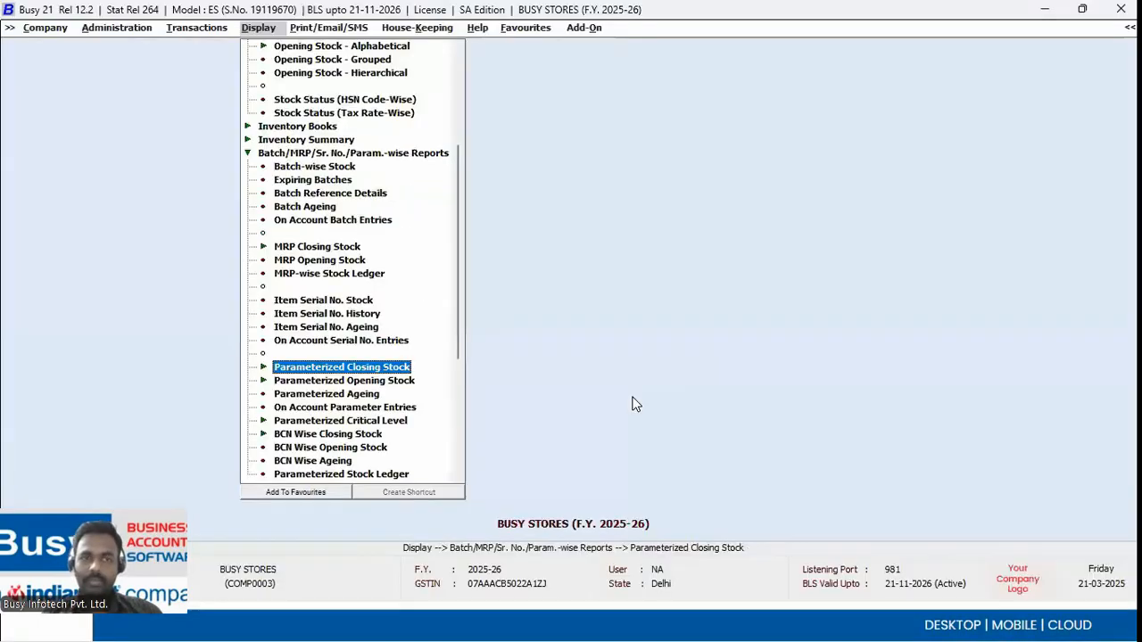
Delete the physical stock voucher for Headphone and Pendrive 8GB from the list of physical stock vouchers
key("Left")
key("Down")
key("Down")
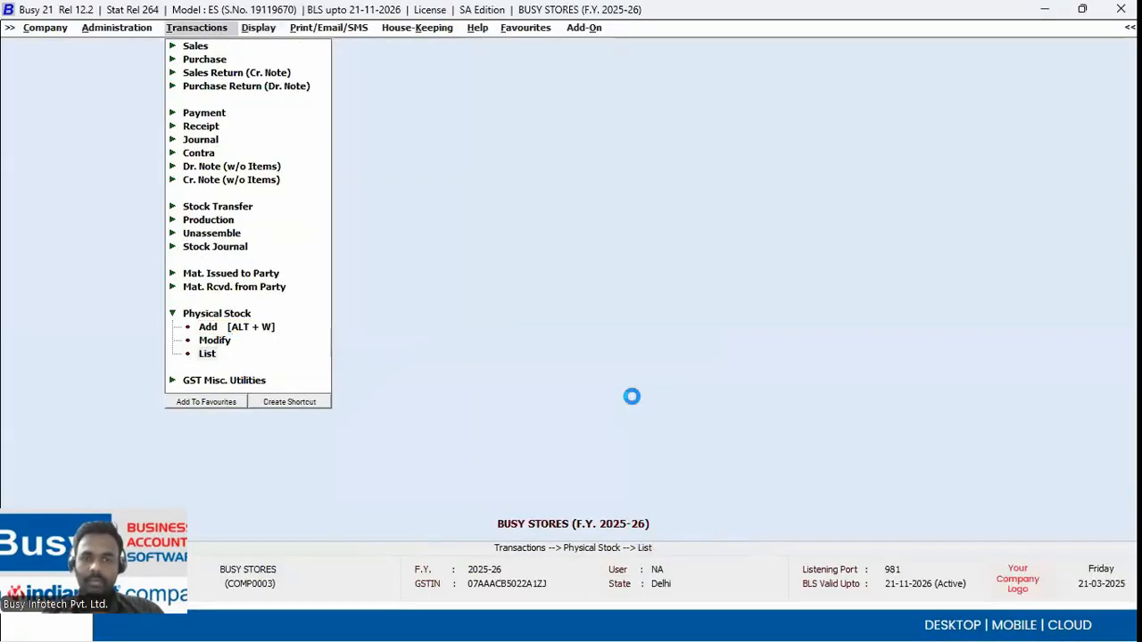
key("Return")
key("F2")
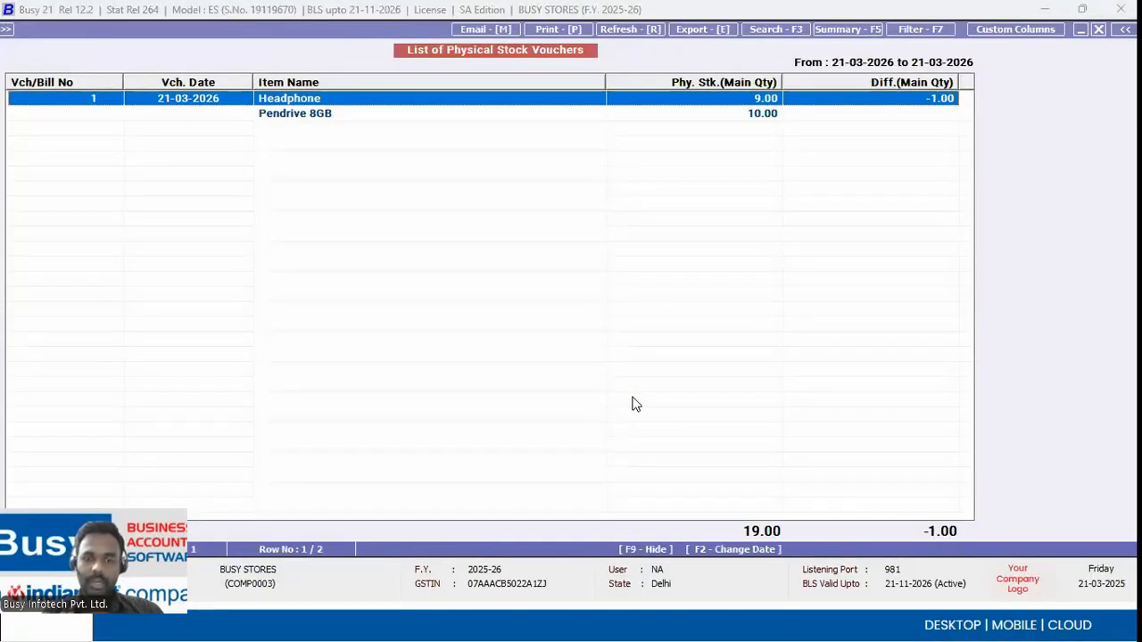
key("F8")
key("Return")
Start a new physical stock voucher dated 21-03-2026 for Main Store with the Main stock journal series
key("alt+w")
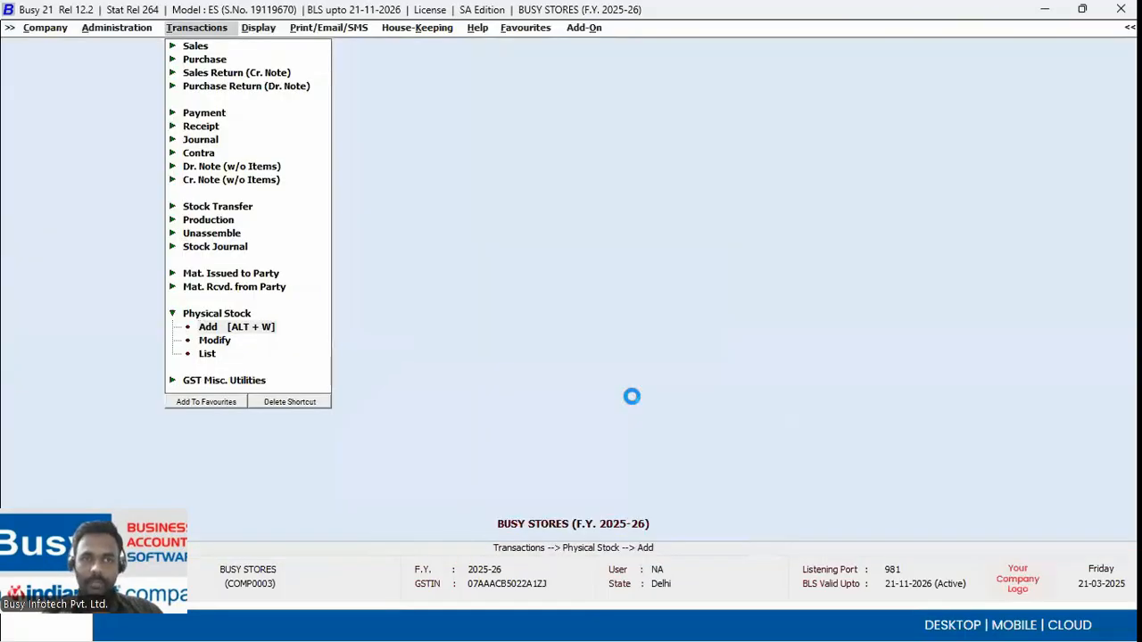
type("21-03-2026")
key("Return")
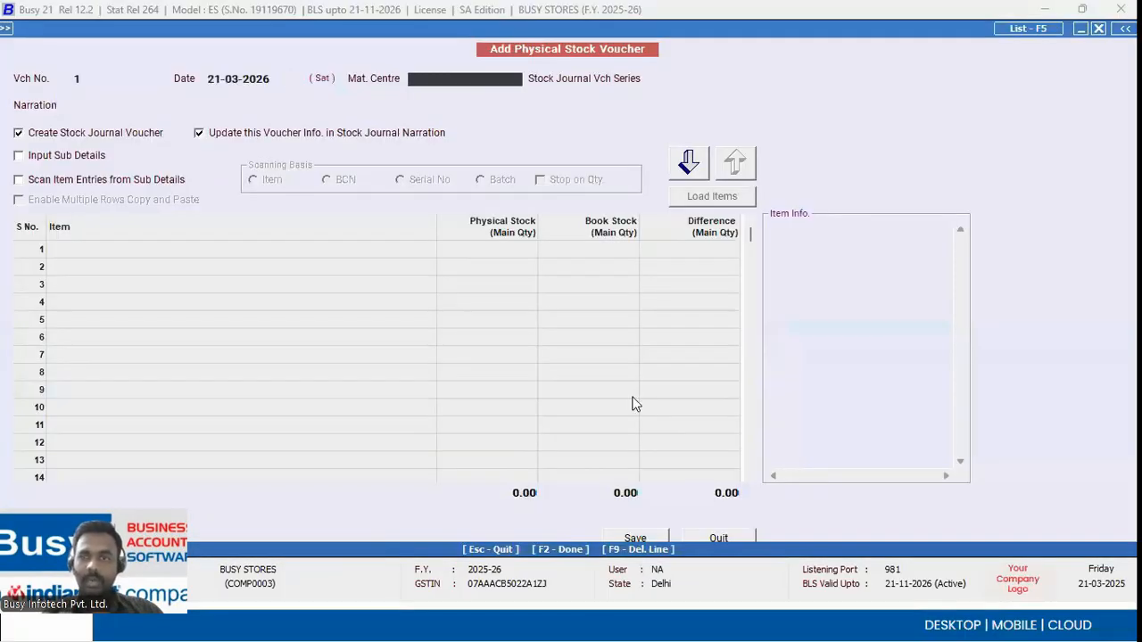
key("Return")
key("Return")
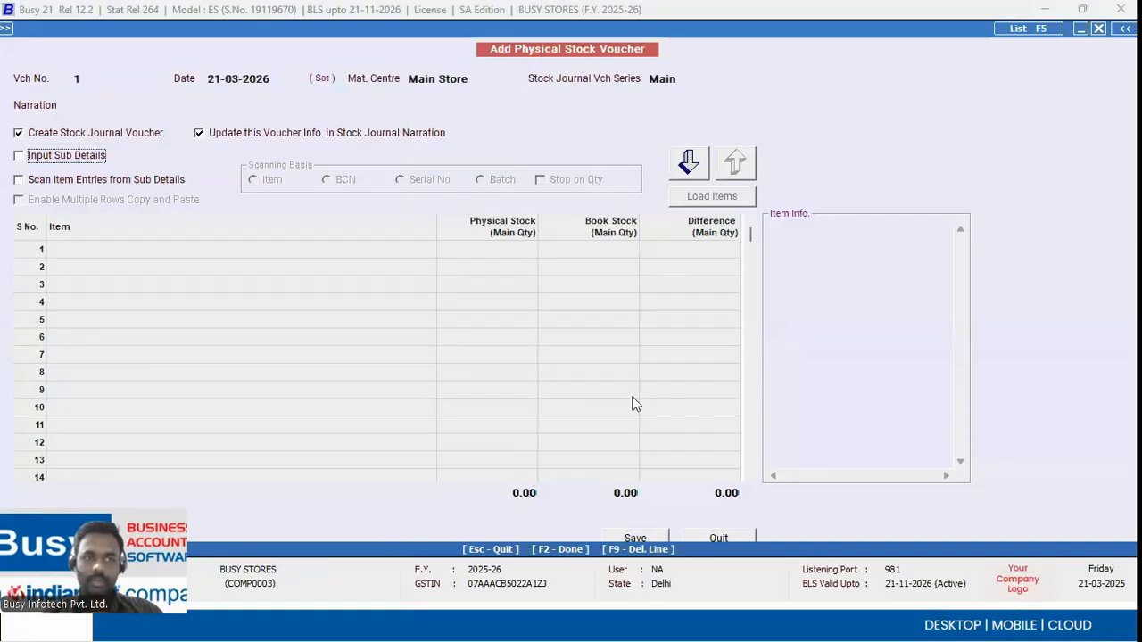
Enable Input Sub Details for the voucher and choose Parameter(BCN) as the sub detail type
key("space")
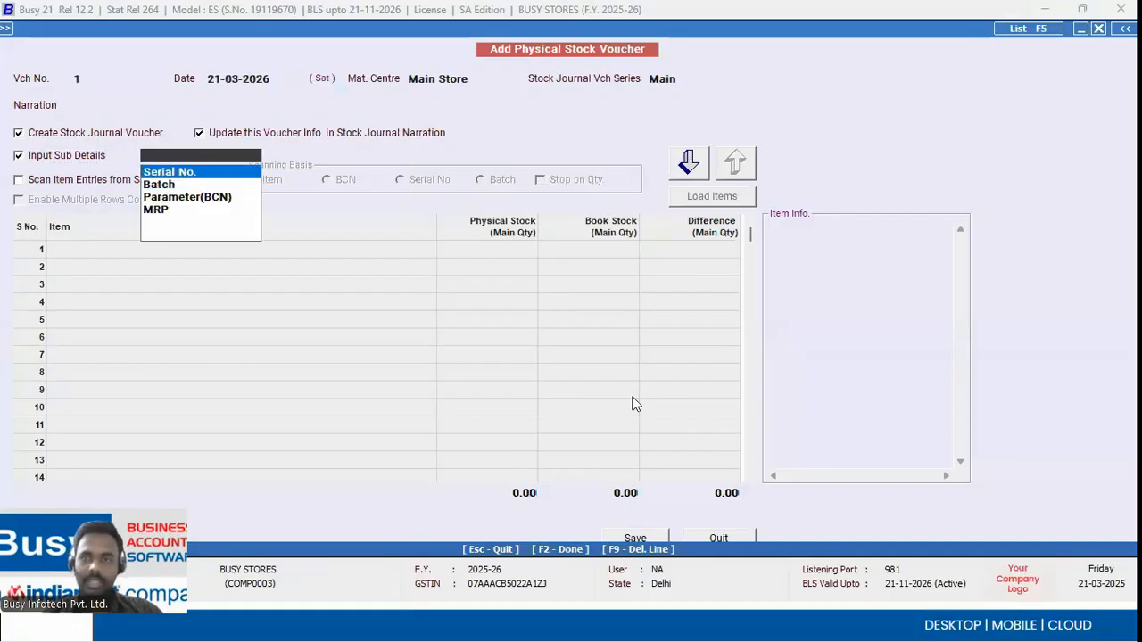
key("Down")
key("Down")
key("Return")
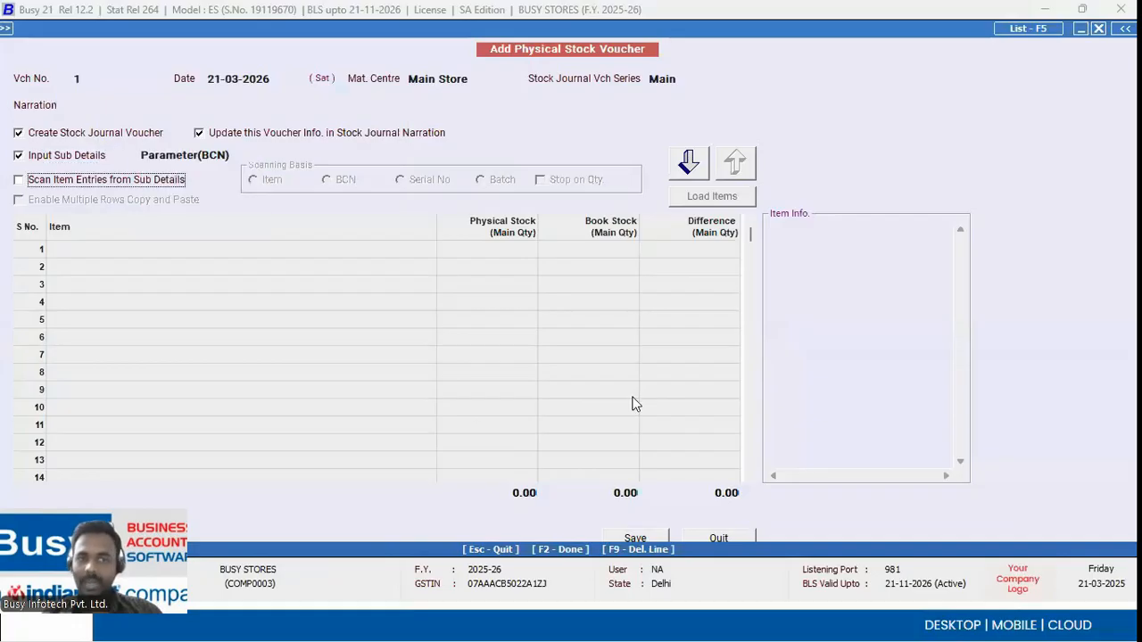
key("space")
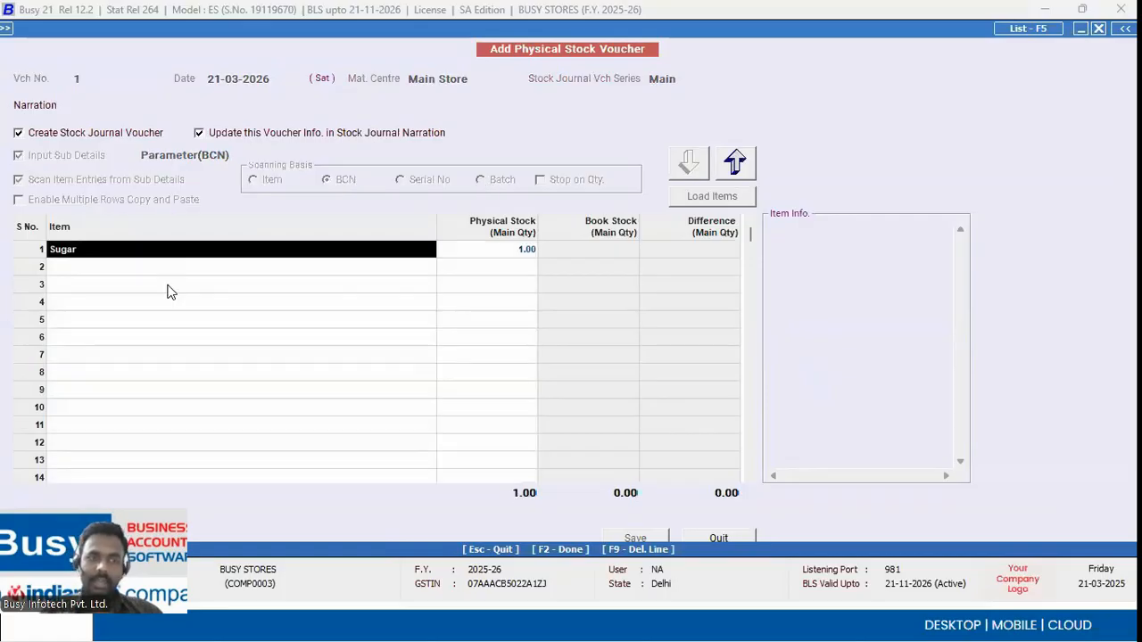
key("F10")
key("Escape")
key("F9")
Add T Shirts in the first row with a physical stock of 8
type("a0")
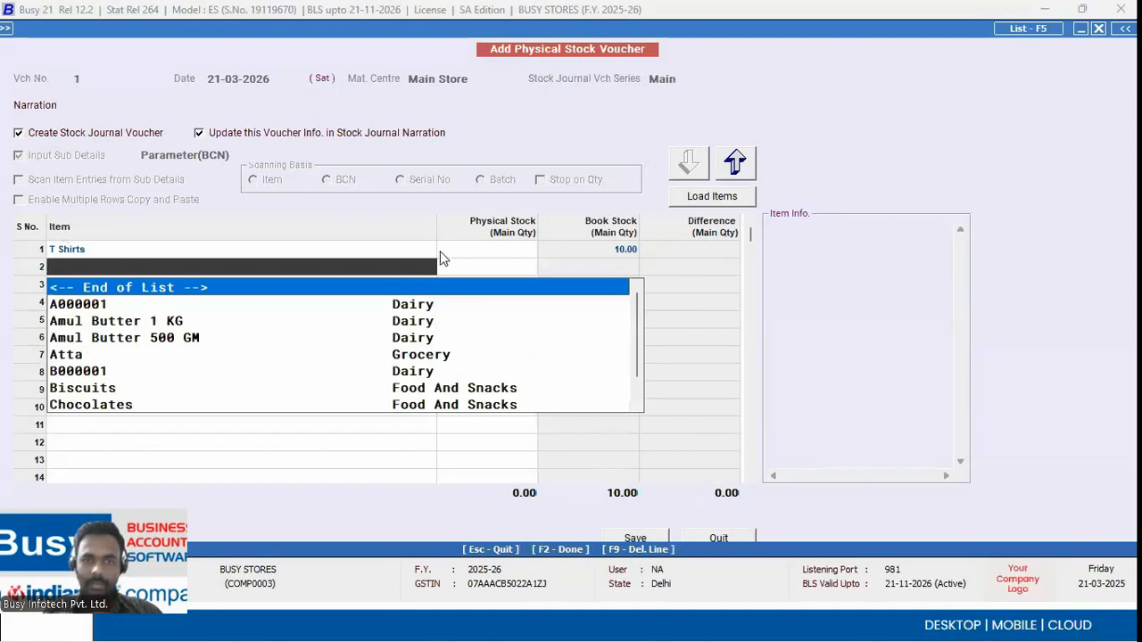
left_click(451, 253)
type("8")
key("Return")
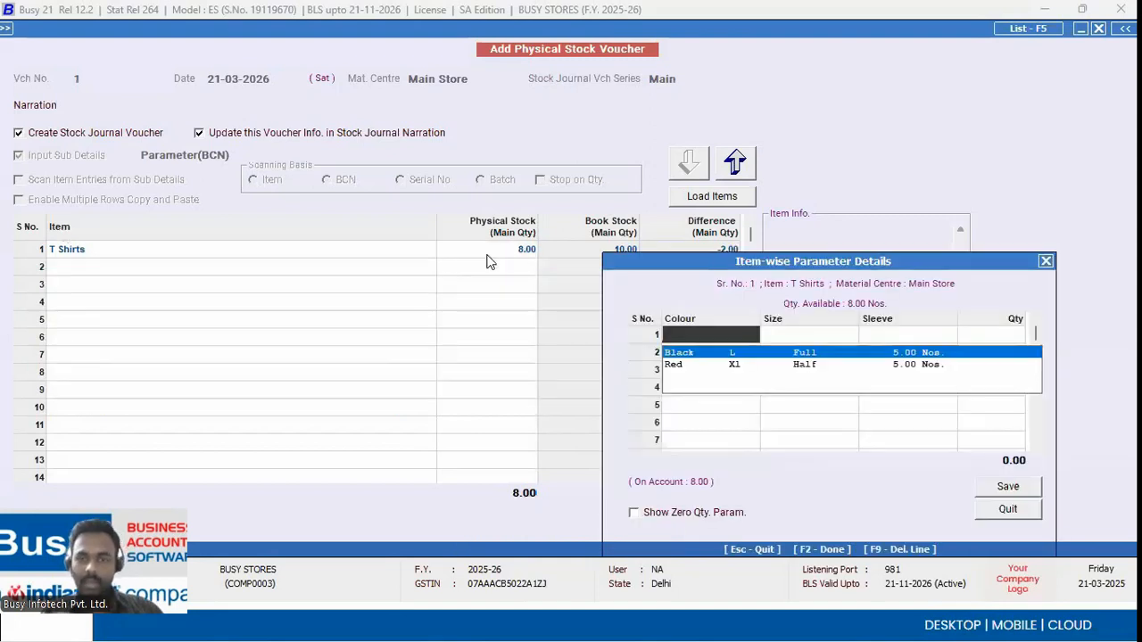
Allocate 4 of the T Shirts to the parameters Black, L, Full
key("Down")
key("Up")
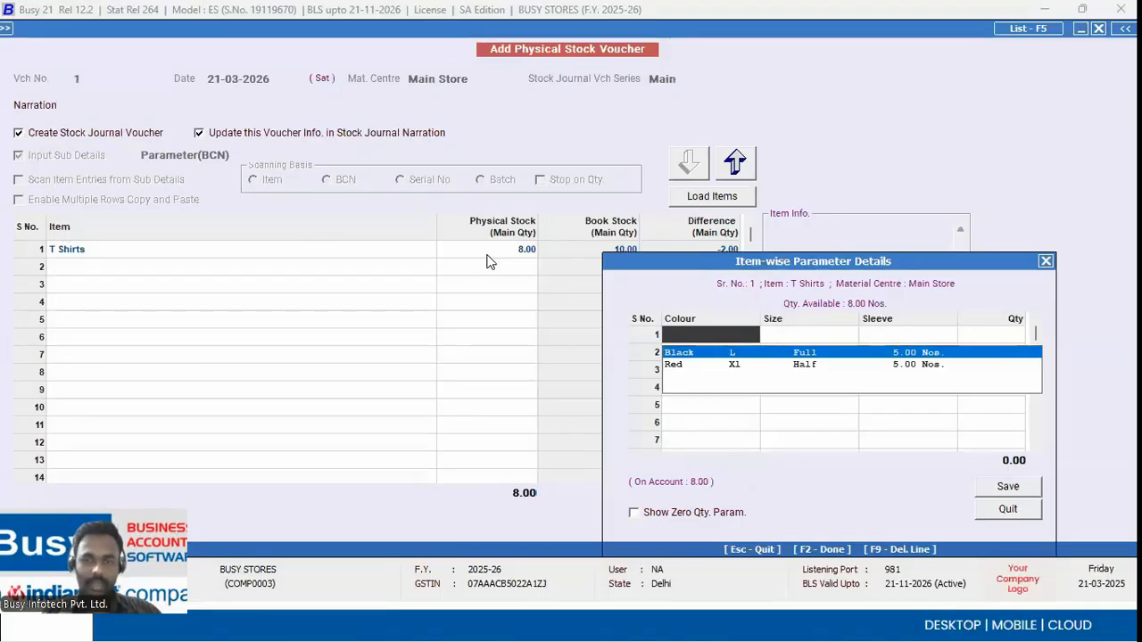
key("Down")
key("Up")
key("Down")
key("Up")
key("Return")
key("Return")
key("Return")
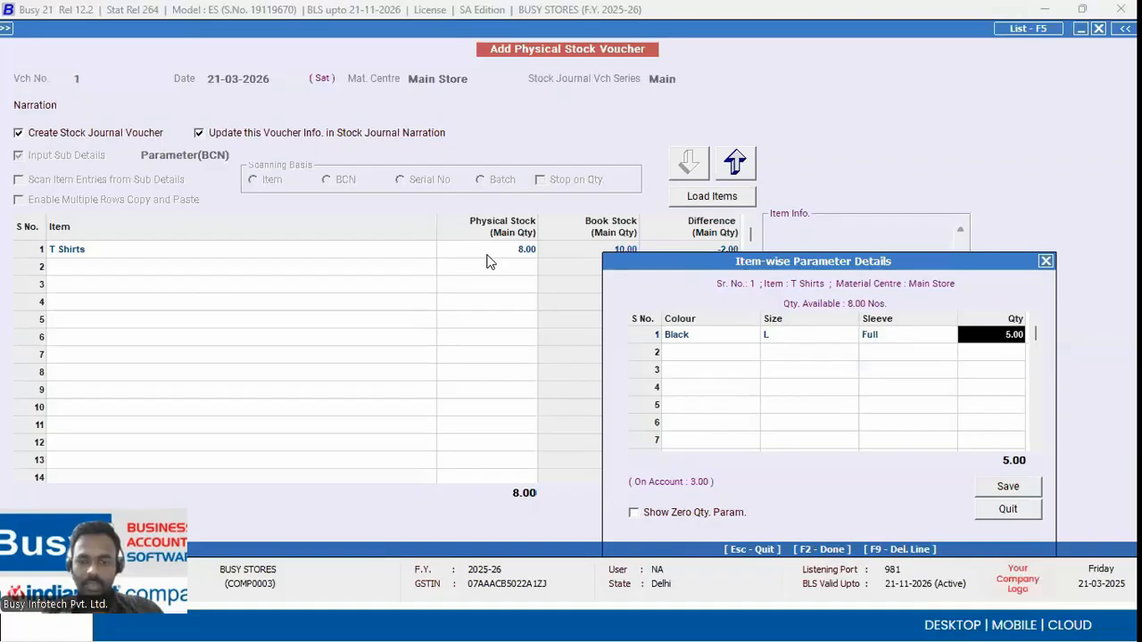
type("4")
key("Return")
Allocate the remaining 4 T Shirts to the parameters Red, Xl, Half
key("Down")
key("Return")
key("Return")
key("Return")
key("Up")
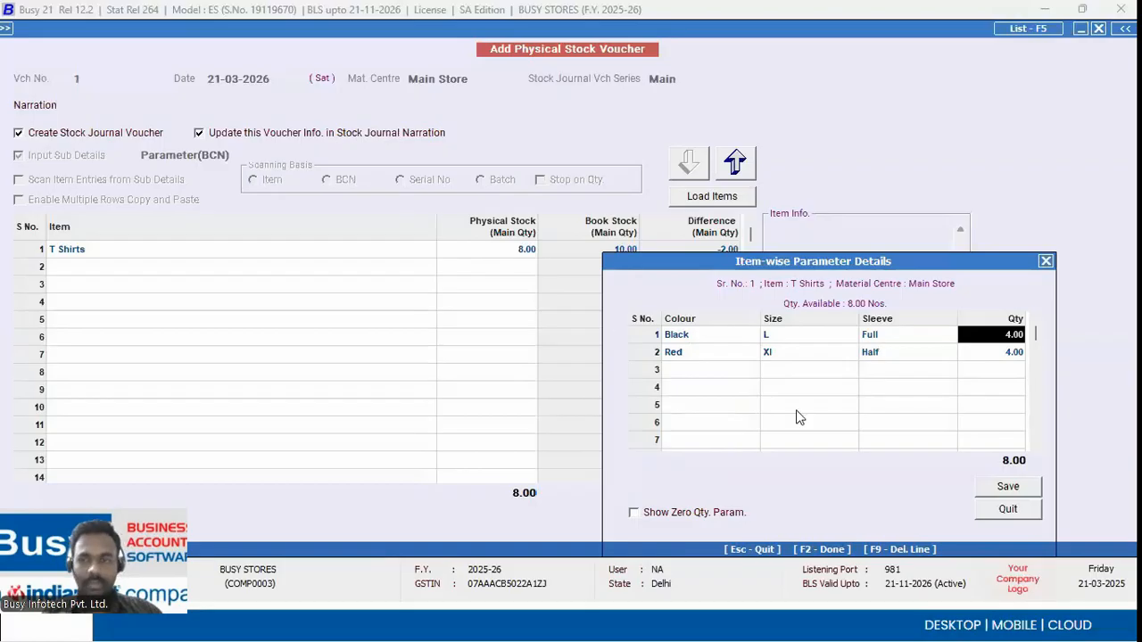
Turn on Show Zero Qty. Param. and save the parameter details for T Shirts
left_click(1015, 491)
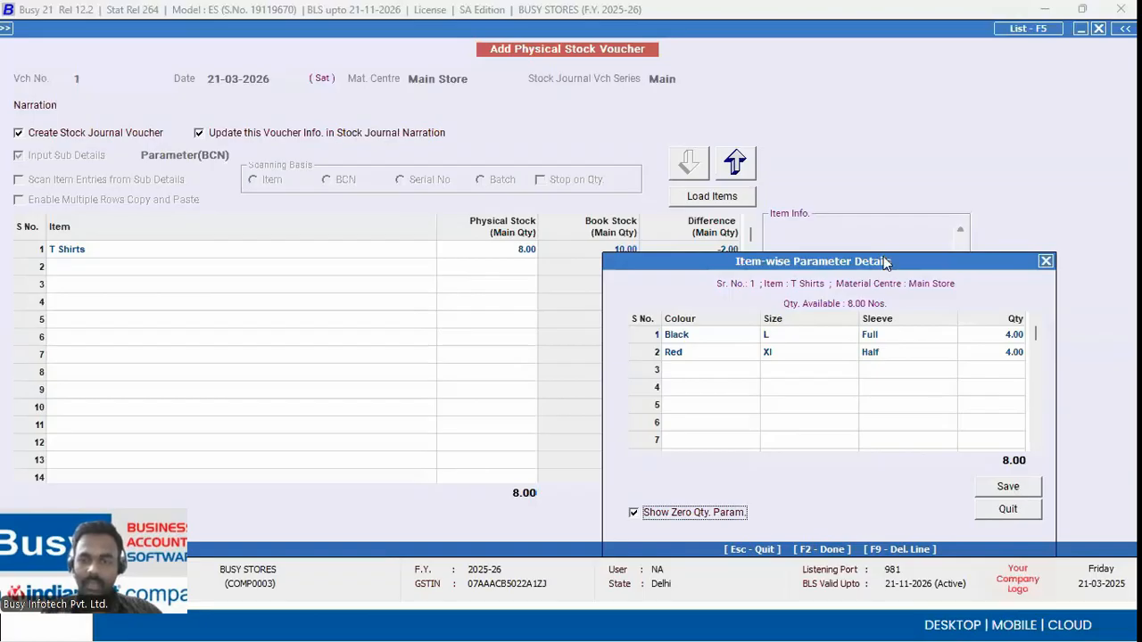
left_click_drag(627, 551, 612, 413)
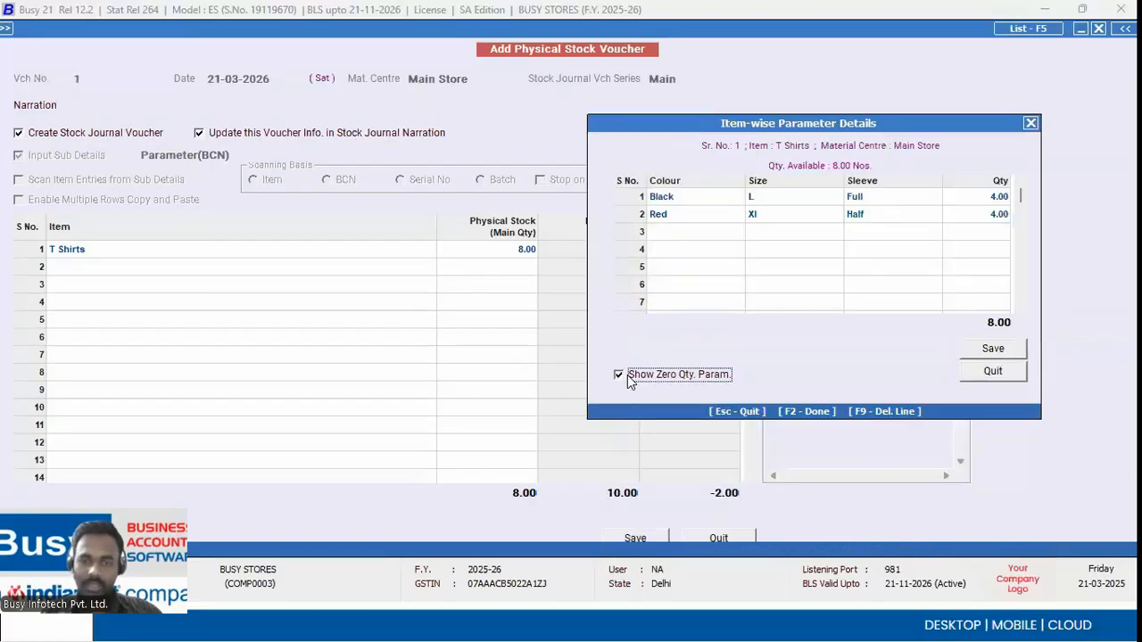
left_click(993, 348)
Save the physical stock voucher for T Shirts and close the voucher entry form
key("Return")
key("Return")
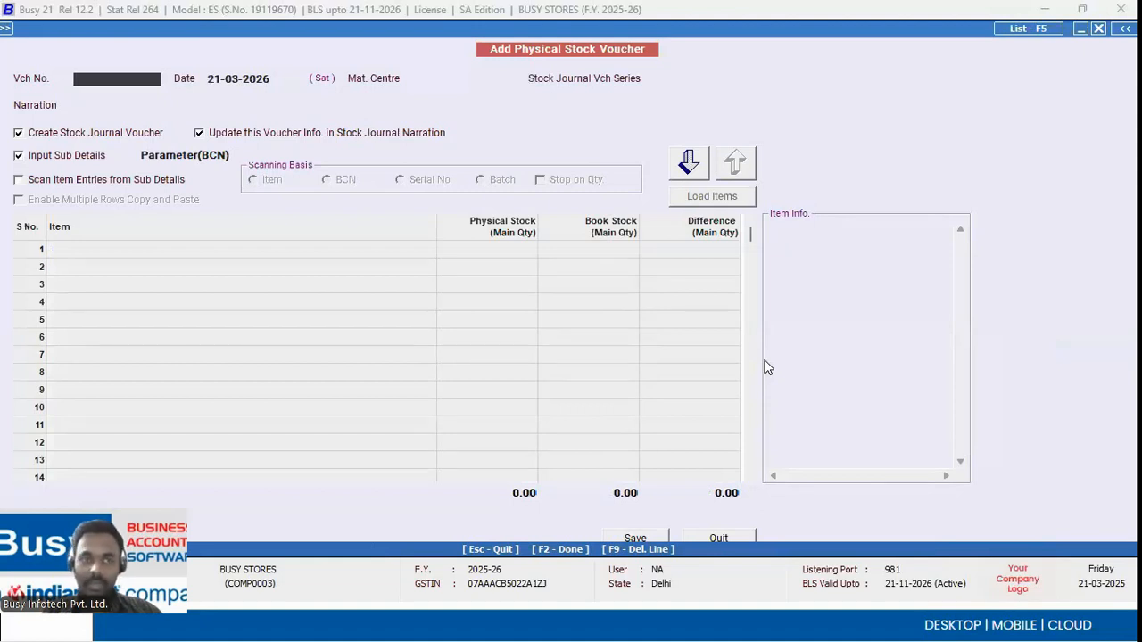
key("Escape")
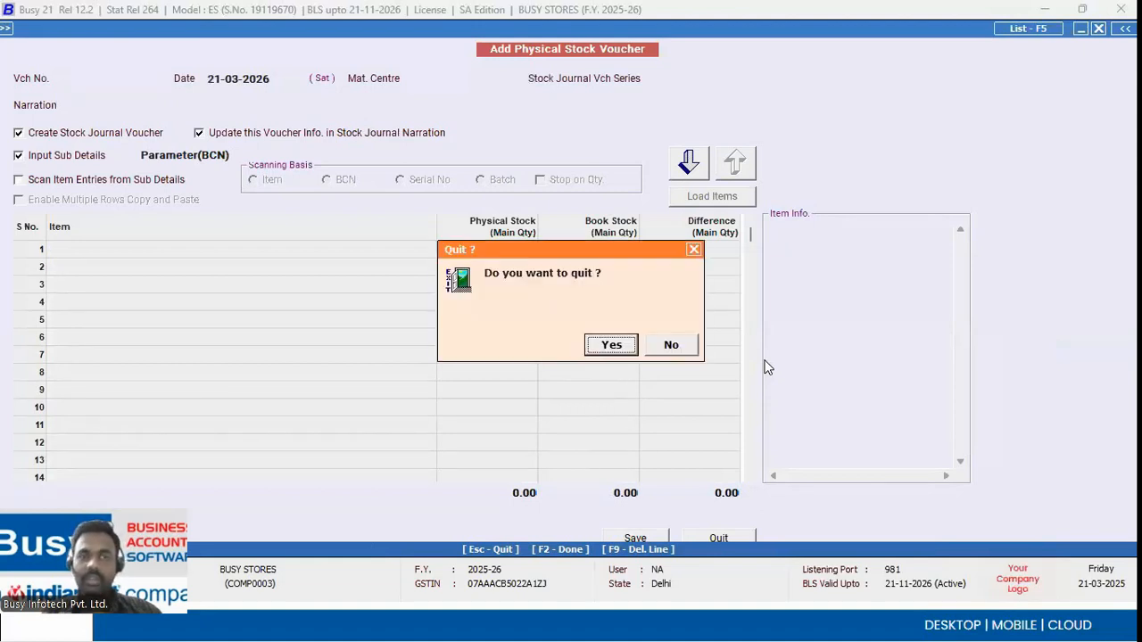
key("Return")
Reopen the parameterized closing stock balances, hide the SHIRT rows, check the T Shirts quantities by parameter, and close the report
key("Right")
key("Return")
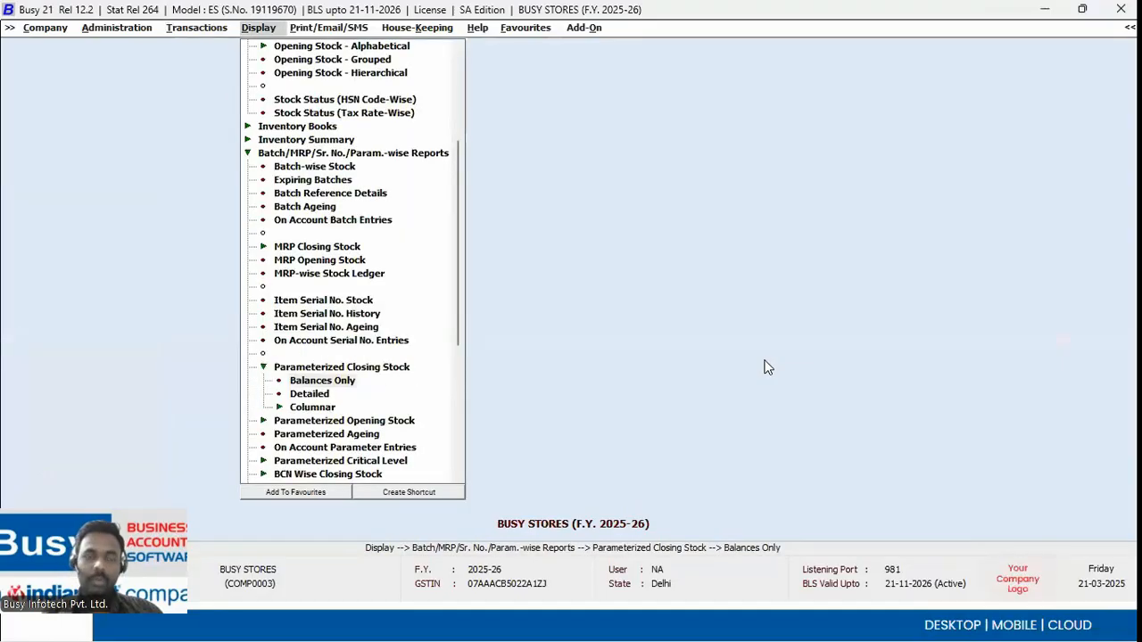
key("Return")
key("F2")
key("Down")
key("Up")
key("F9")
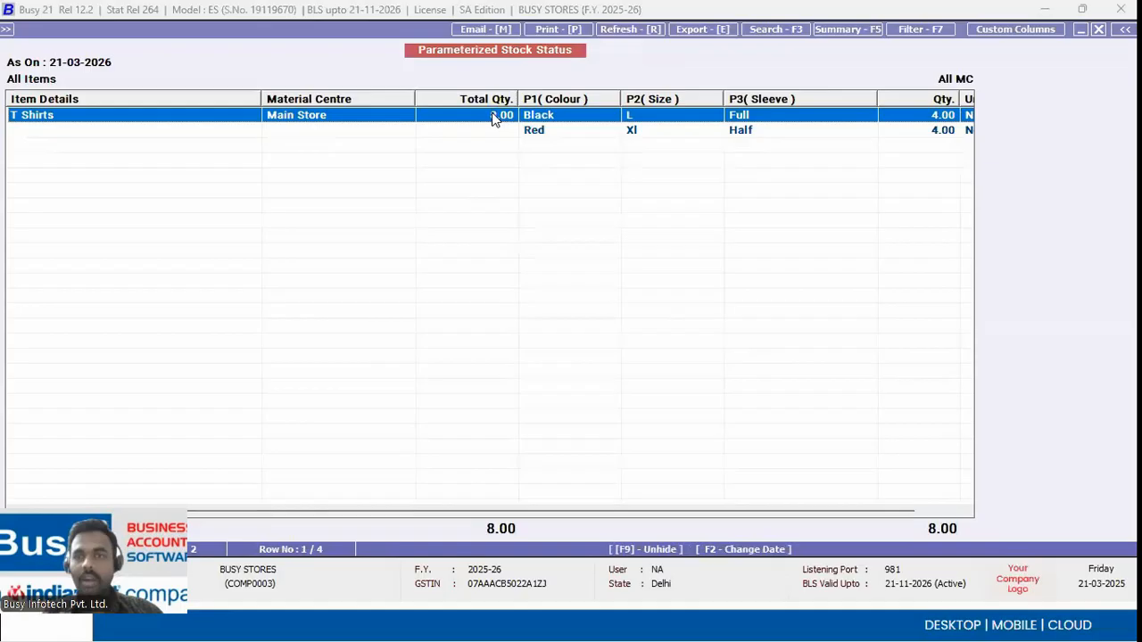
key("Right")
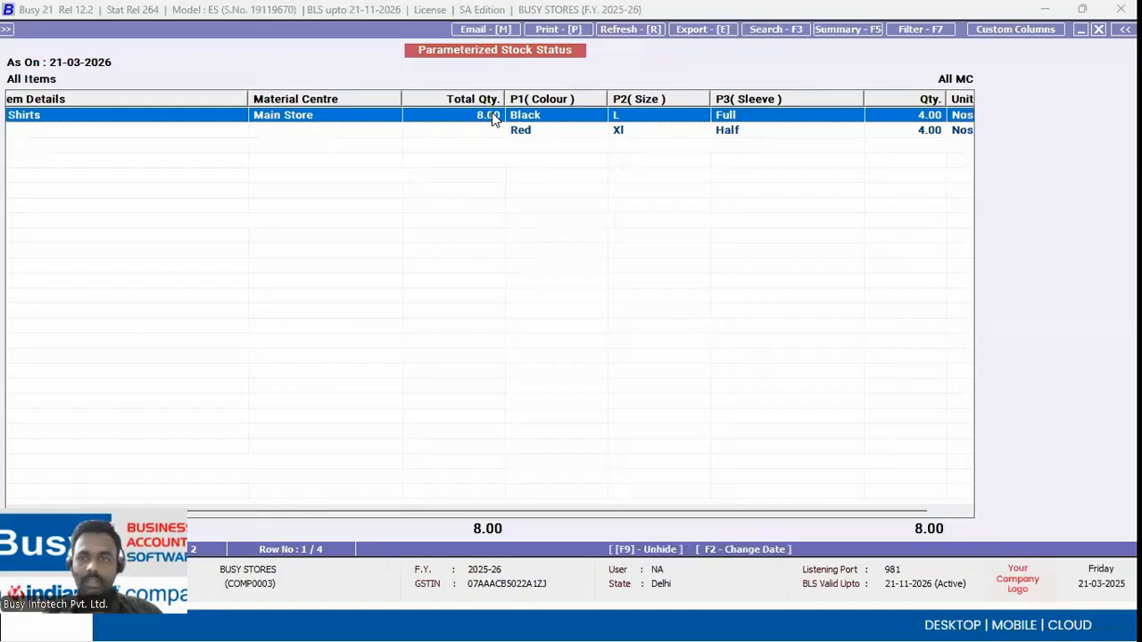
key("Escape")
key("Escape")
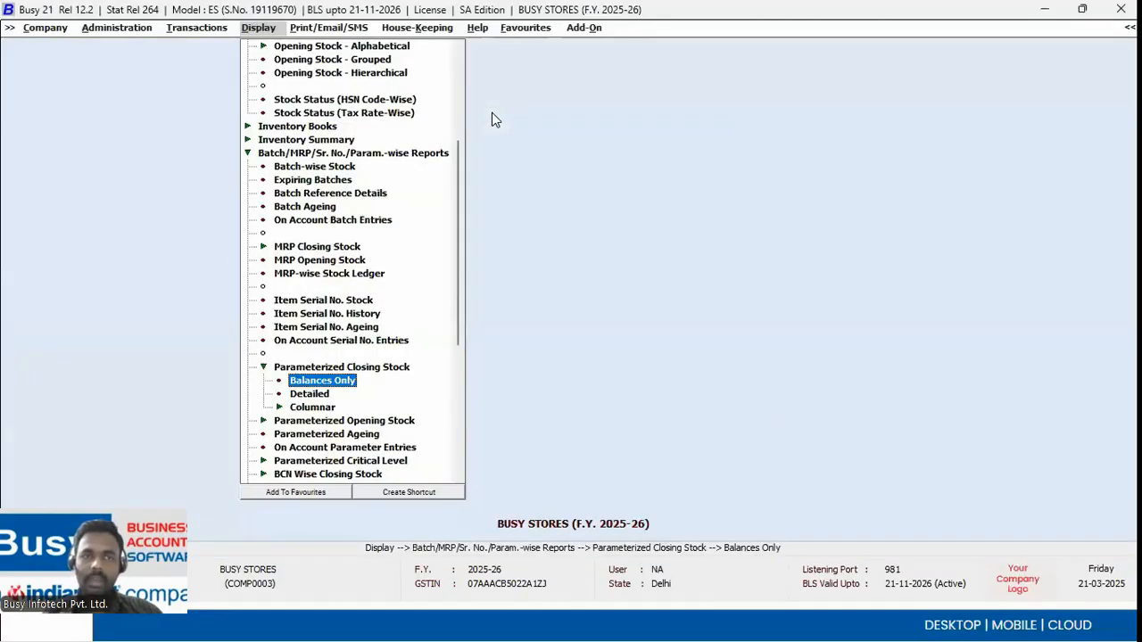
List the physical stock vouchers dated 21-03-2026 and open the T Shirts voucher for modification
key("Left")
key("Down")
key("Down")
key("Return")
key("Return")
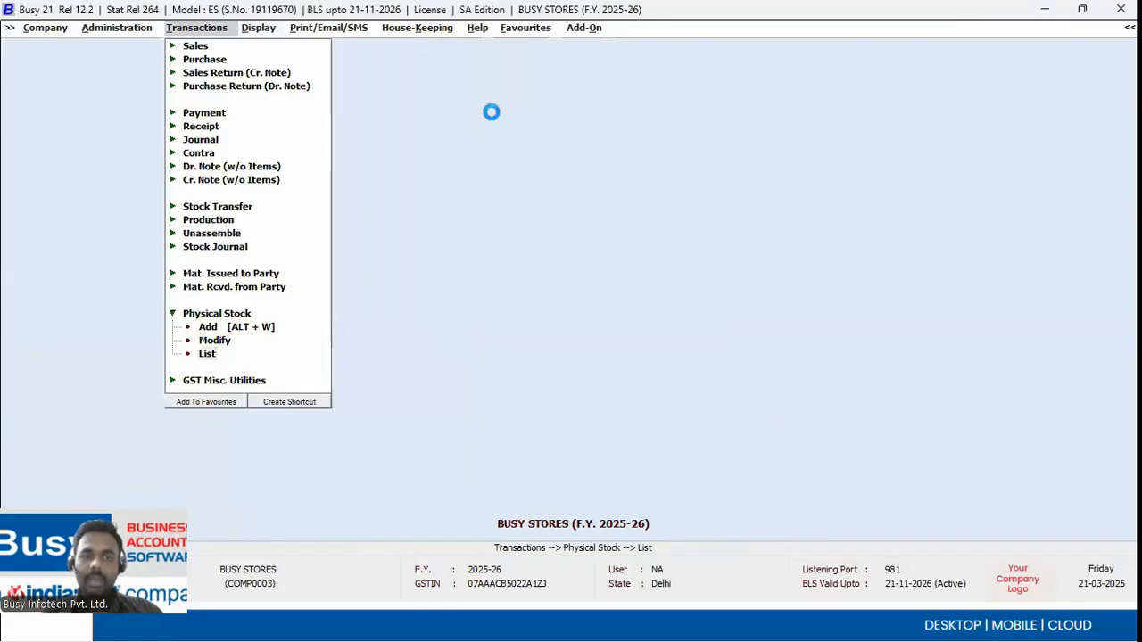
key("F2")
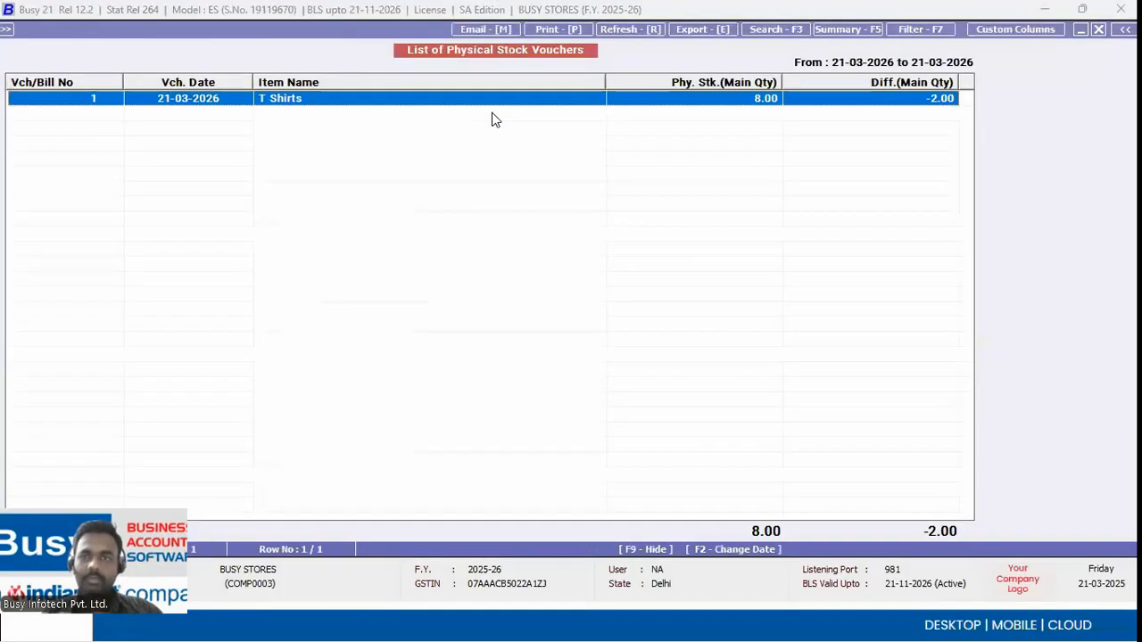
key("Return")
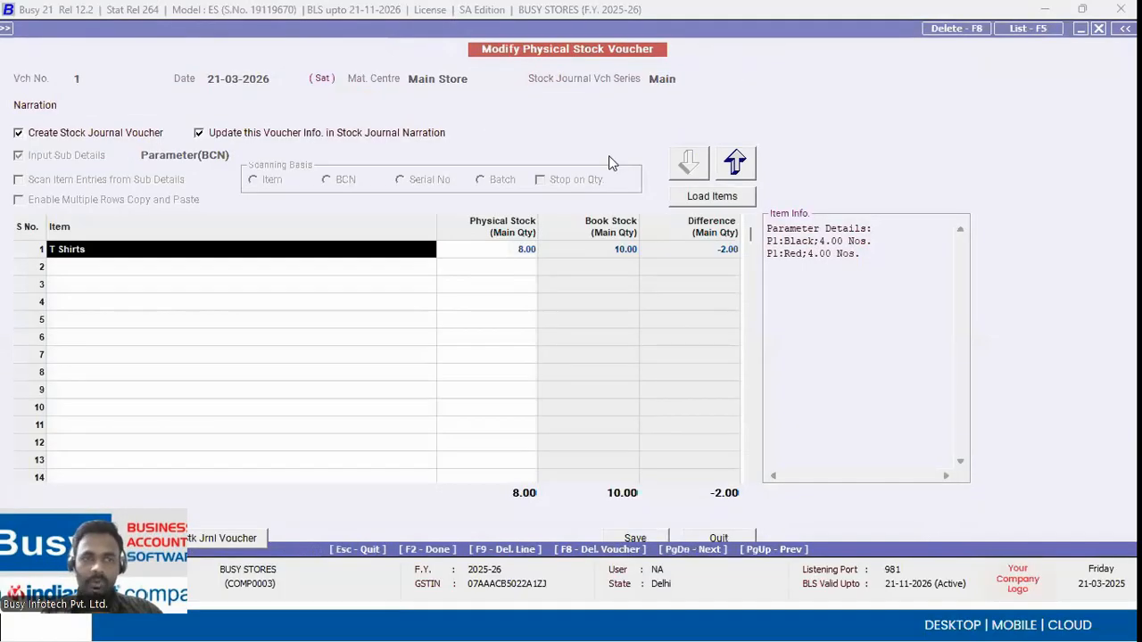
Turn on Scan Item Entries from Sub Details in the voucher, with BCN as the scanning basis
left_click(50, 182)
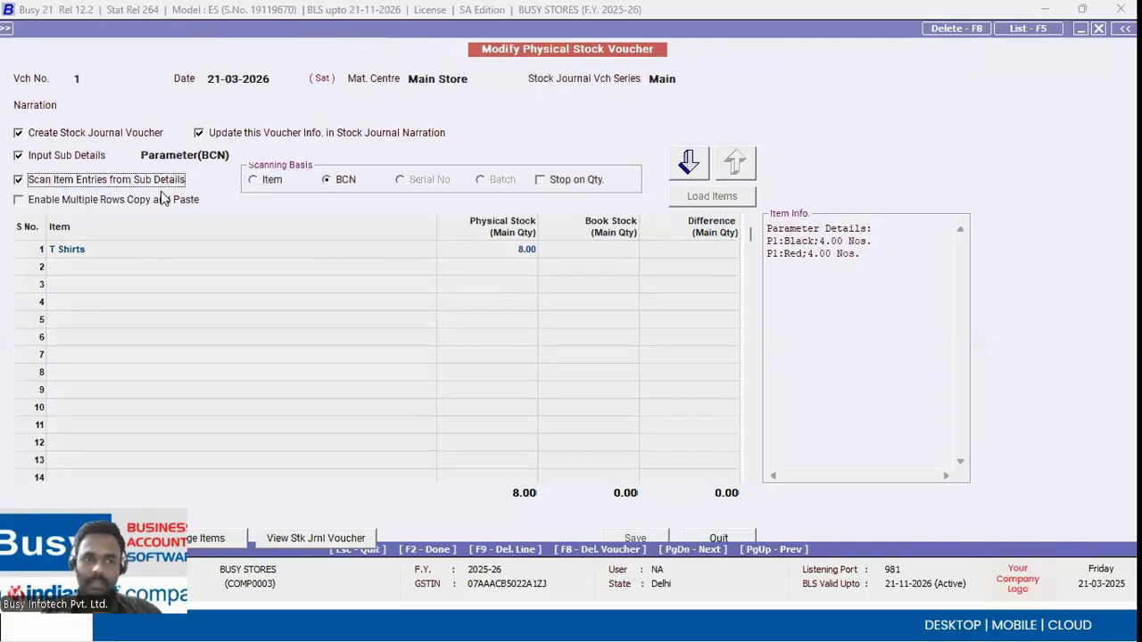
left_click(312, 183)
left_click(336, 181)
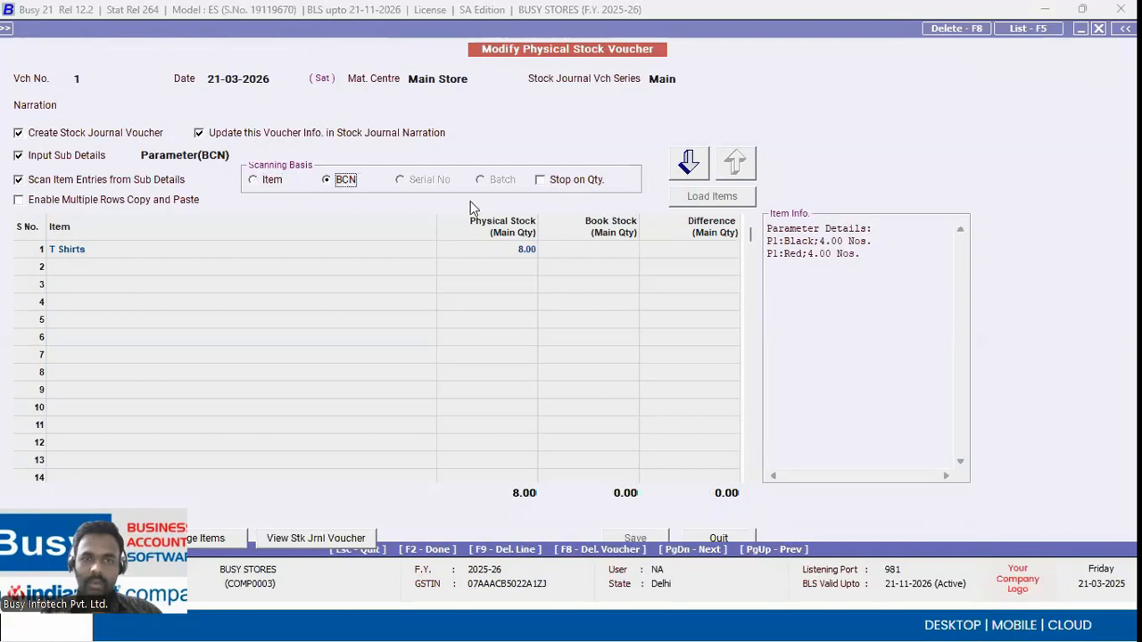
left_click(696, 162)
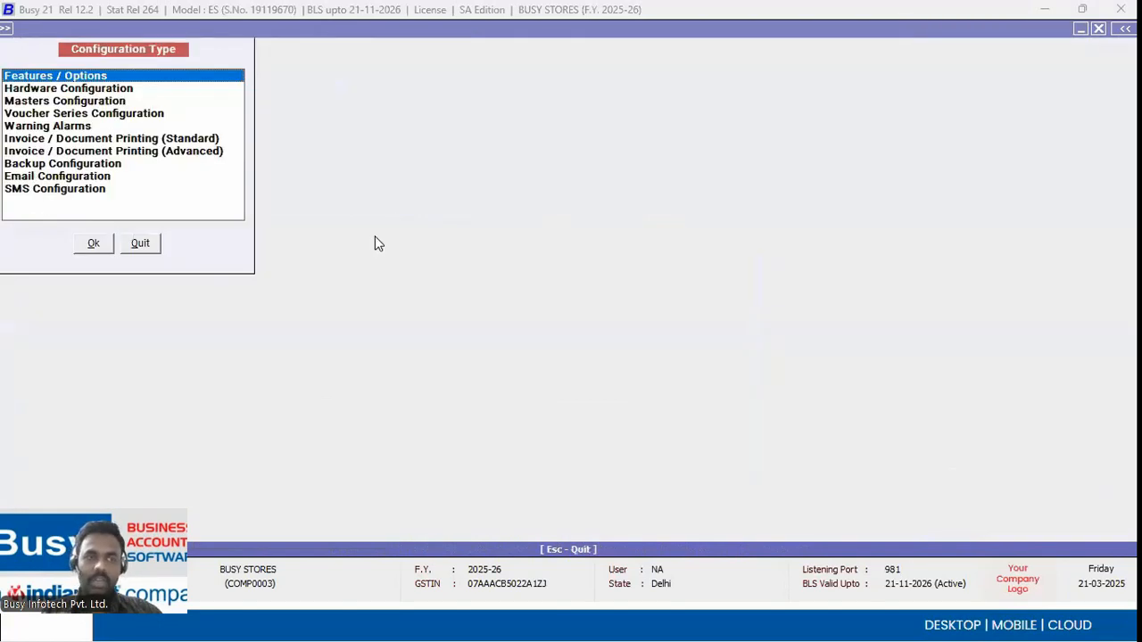
Check the barcode settings of Parameterized Details in the Inventory features configuration, and close the configuration
key("Return")
left_click(149, 259)
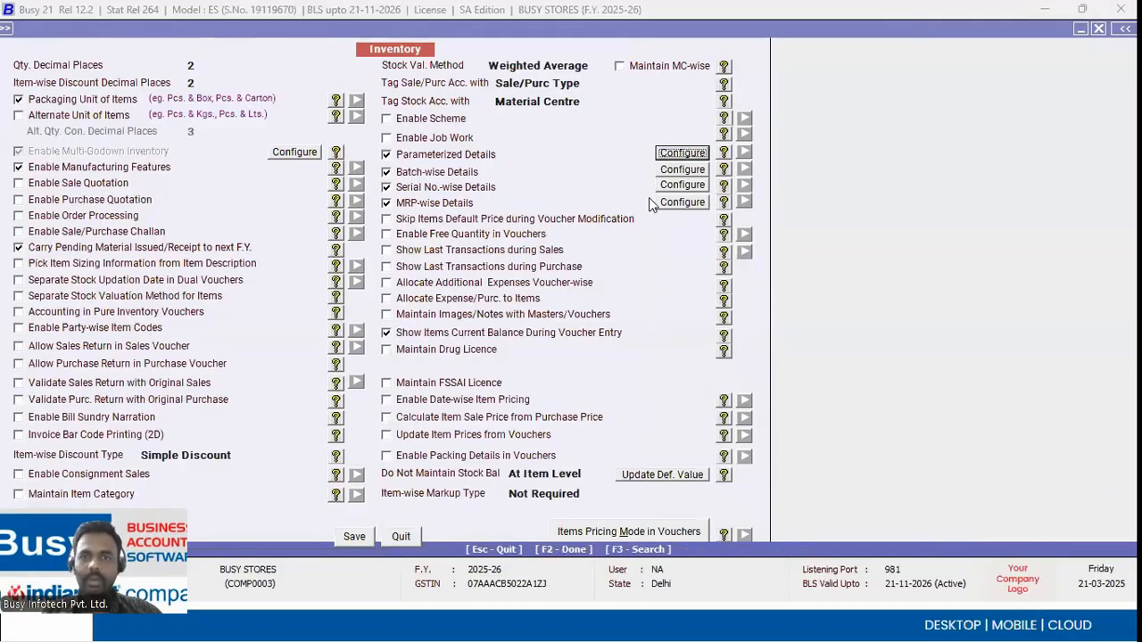
key("Return")
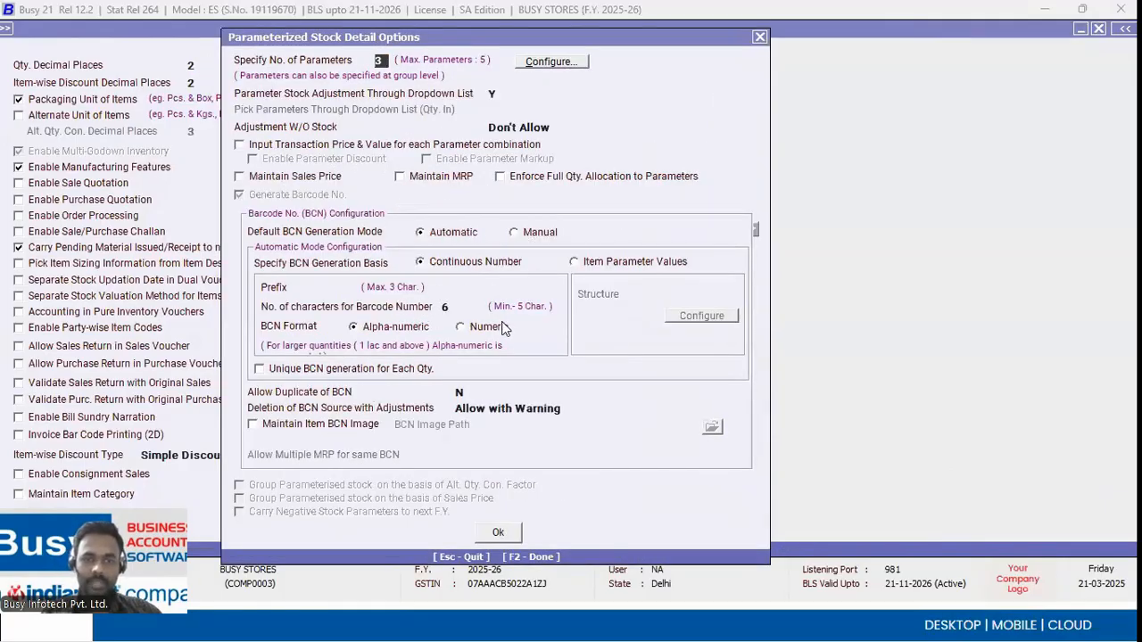
key("Escape")
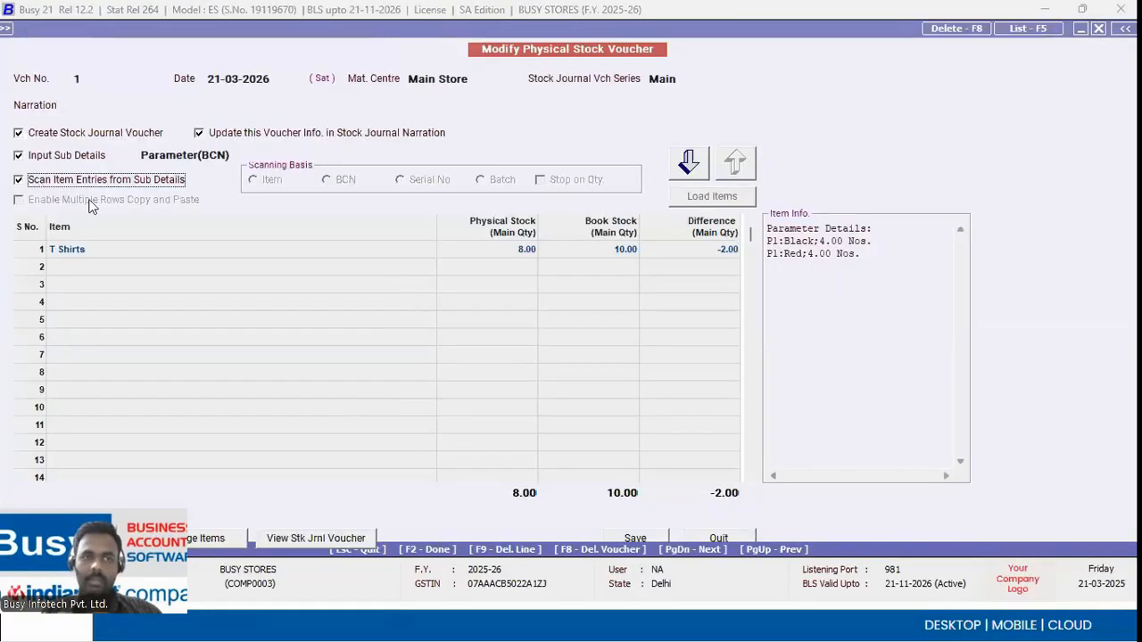
Enter three one-piece SHIRT rows in the voucher by barcode number, one for H00002 and two for H00001
left_click(699, 166)
type("h0000")
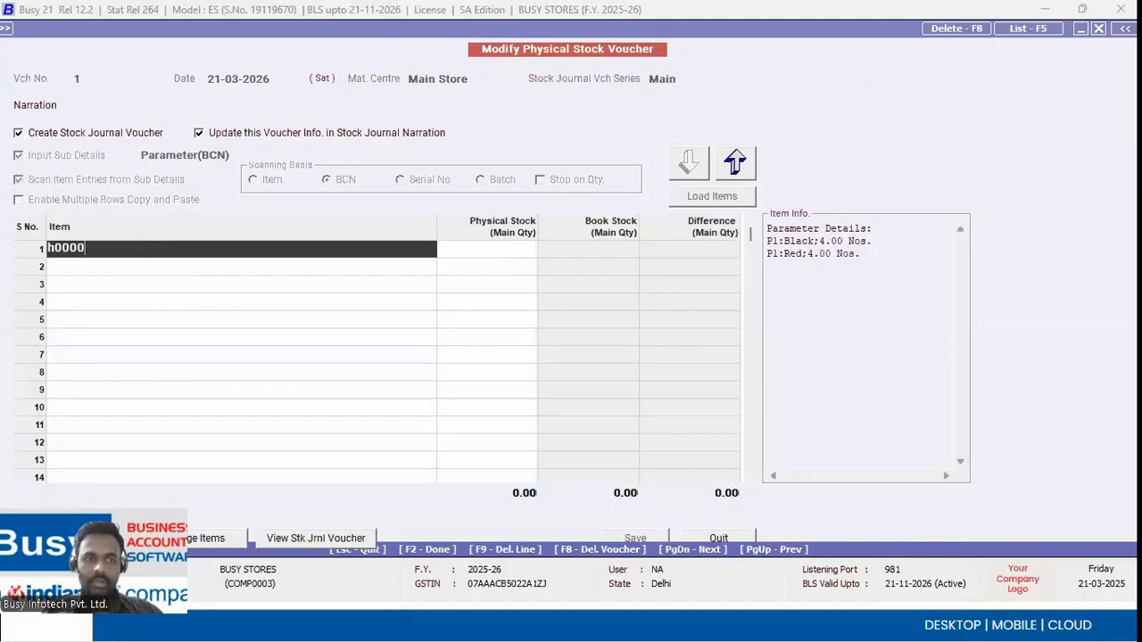
key("Return")
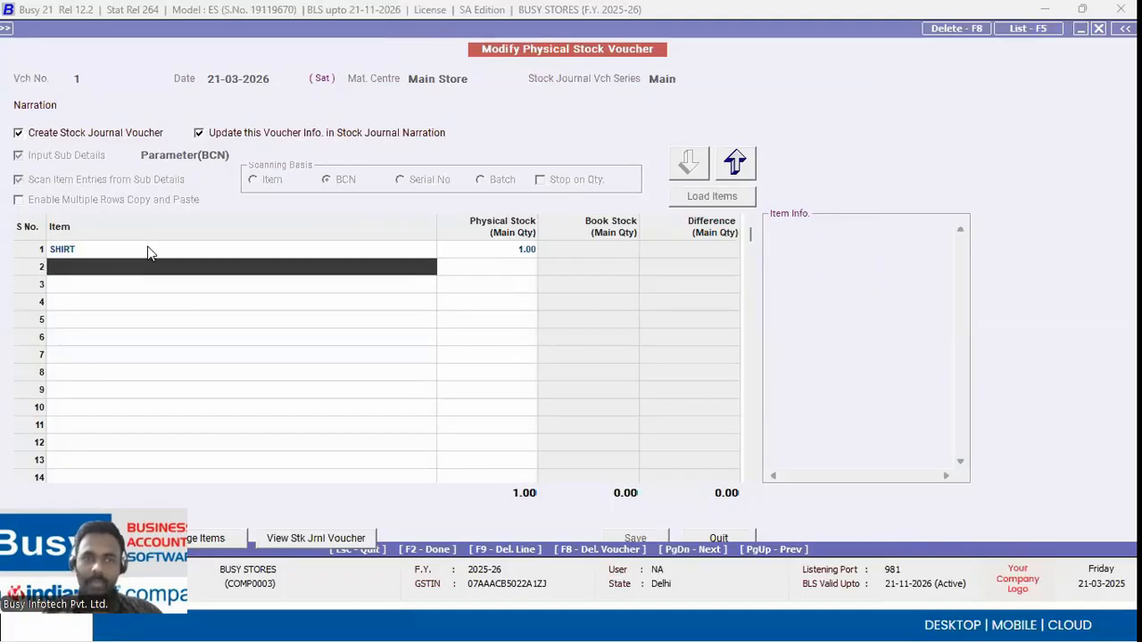
left_click(149, 251)
key("Down")
type("H0000")
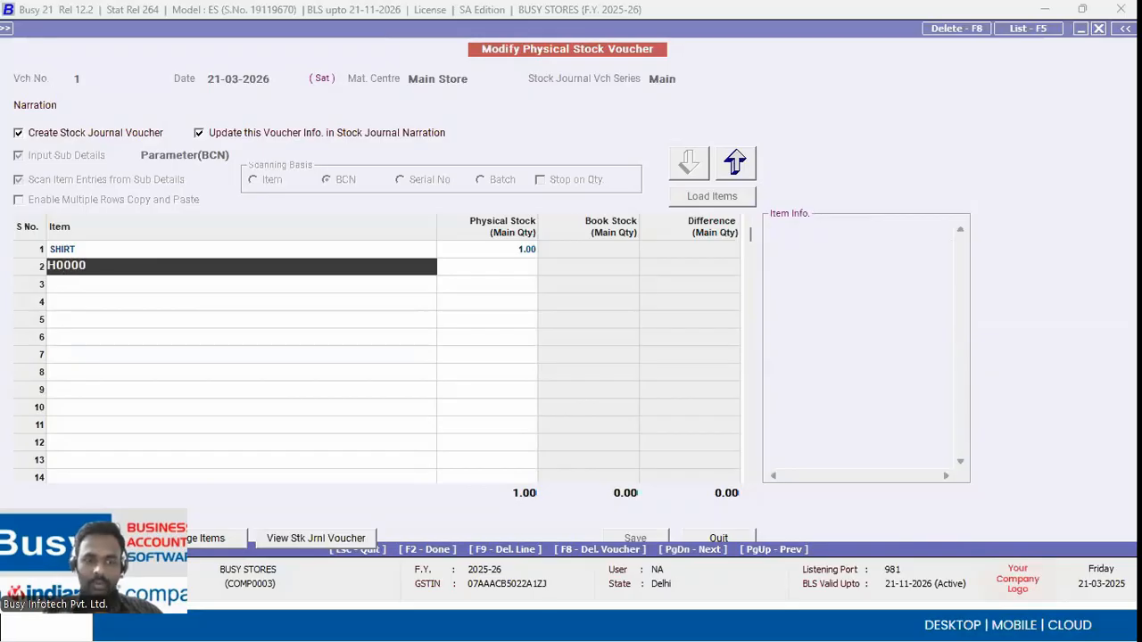
key("Return")
type("H0000")
key("Return")
key("Up")
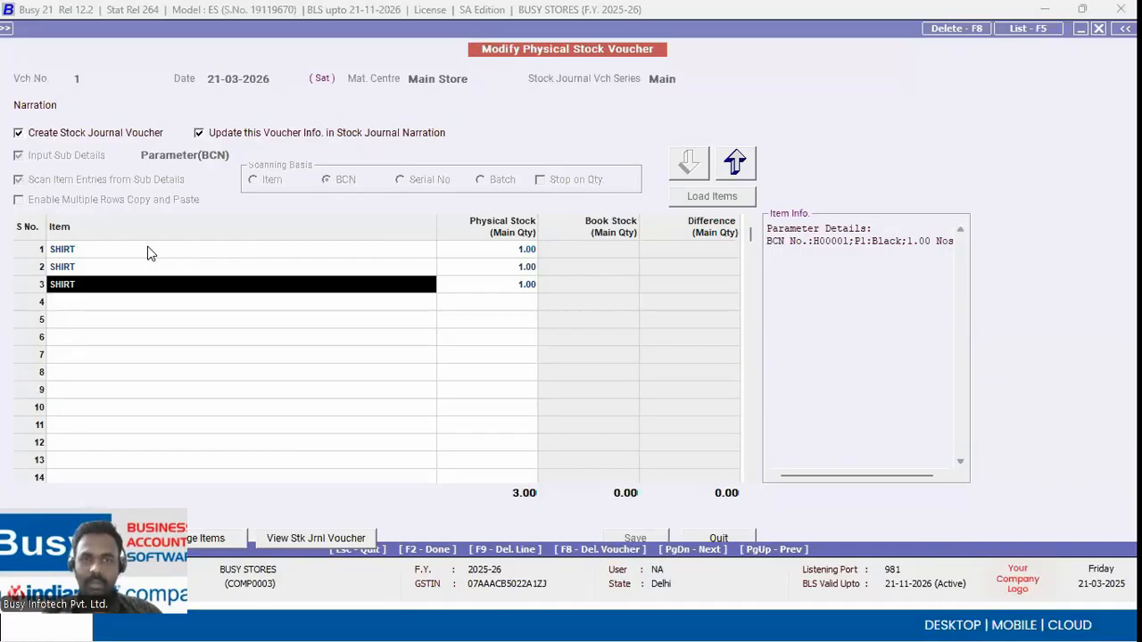
key("Down")
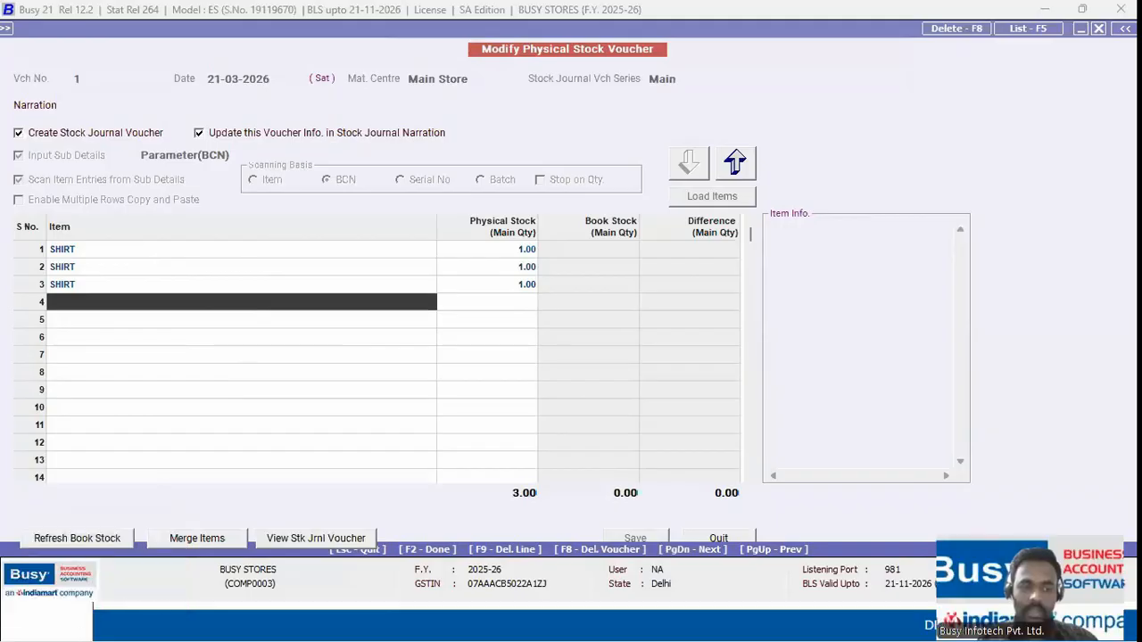
Merge the repeated SHIRT rows into one and refresh the book stock
left_click(212, 539)
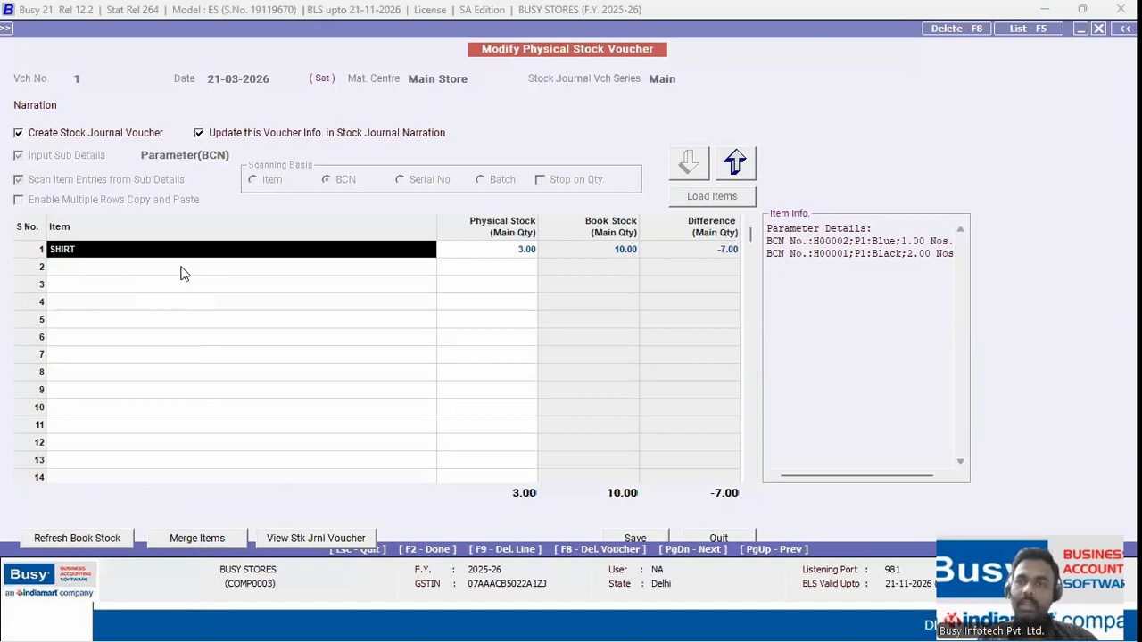
left_click(85, 538)
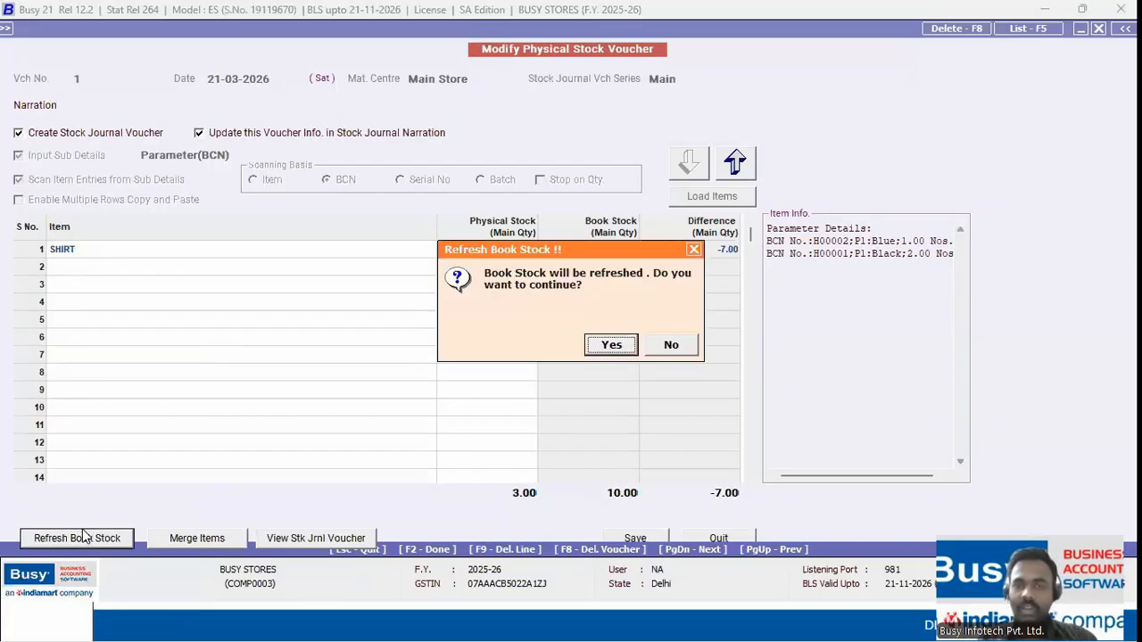
left_click(611, 345)
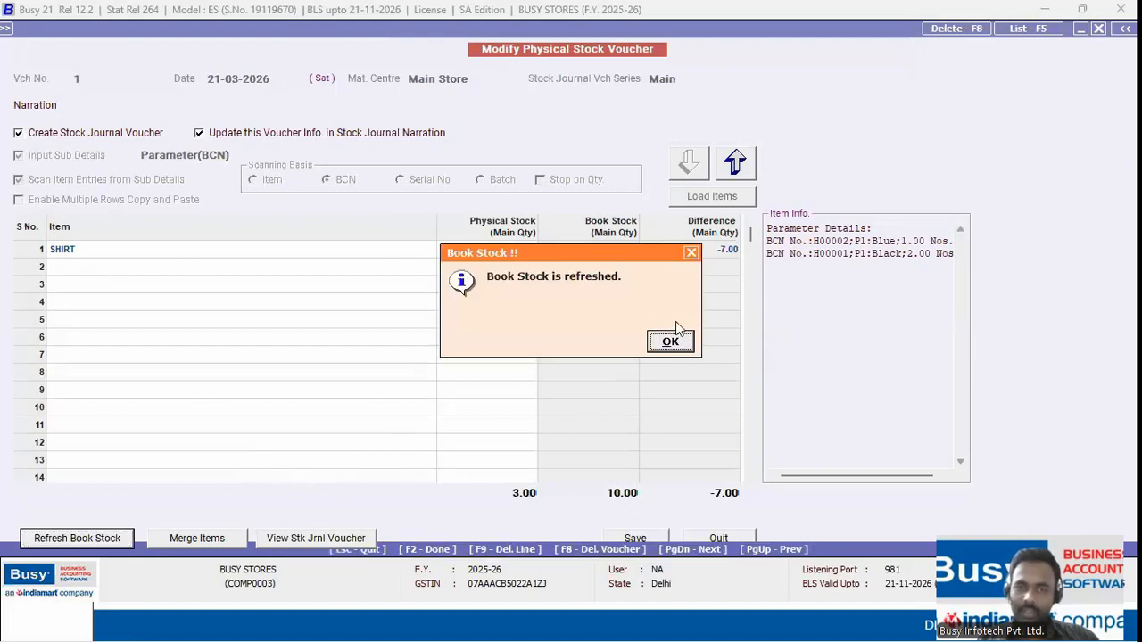
left_click(670, 342)
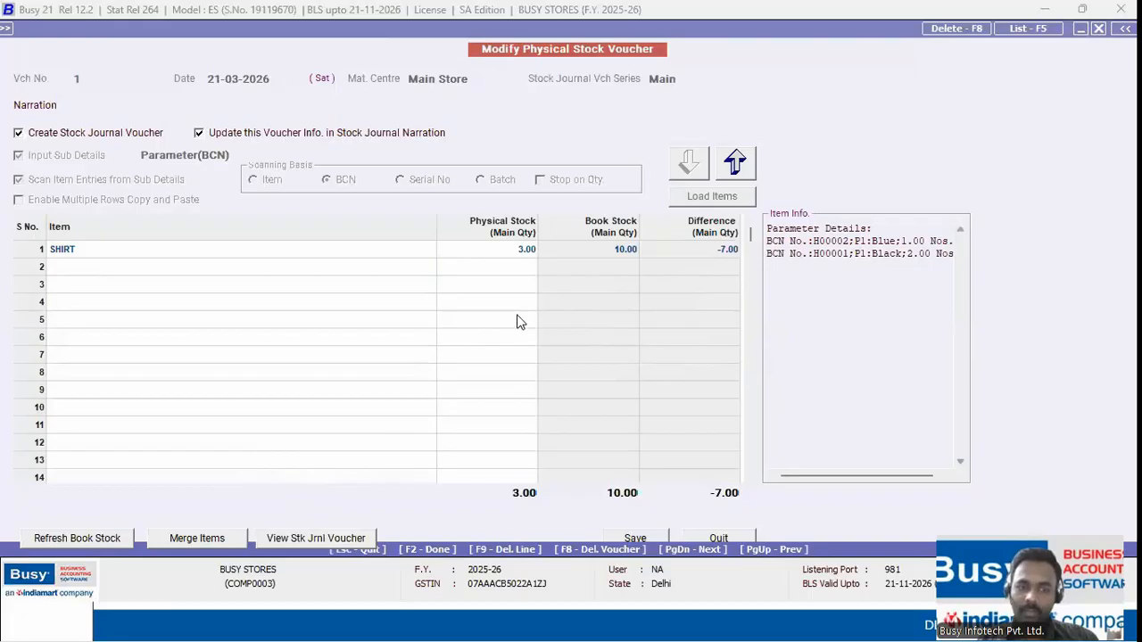
View the stock journal voucher linked to this physical stock voucher, close it, and return to the voucher's header options
left_click(315, 538)
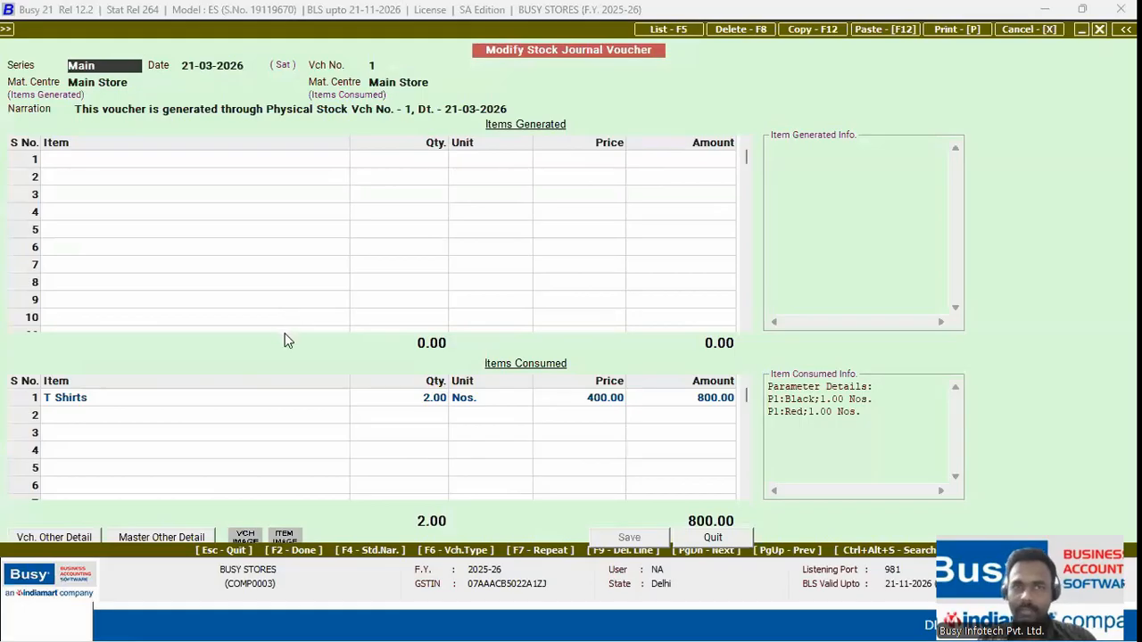
key("Escape")
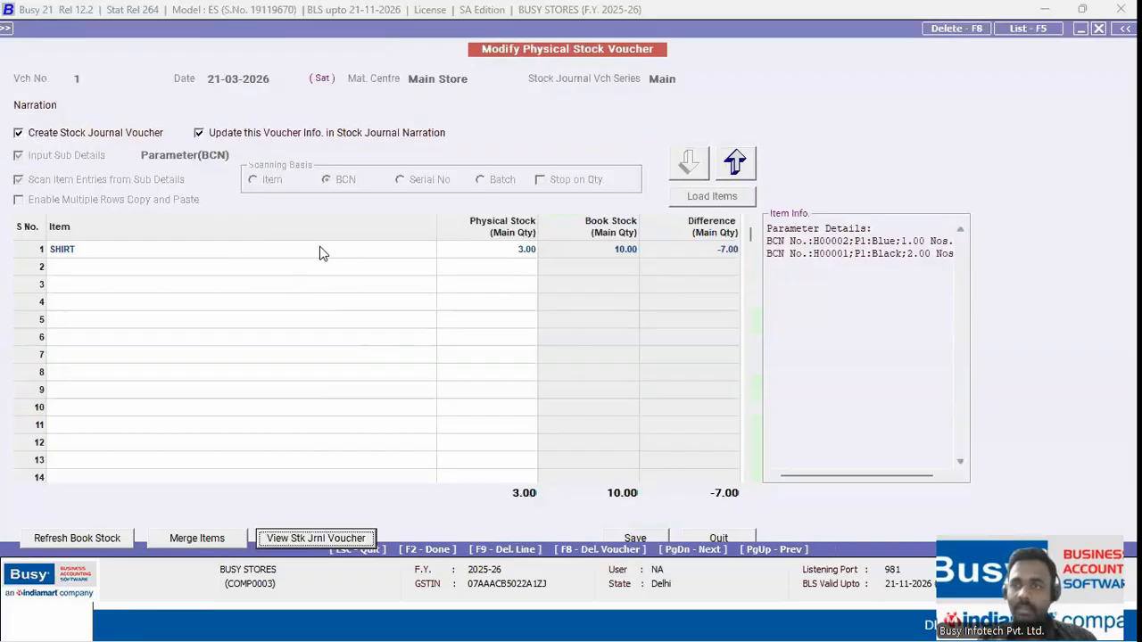
left_click(733, 165)
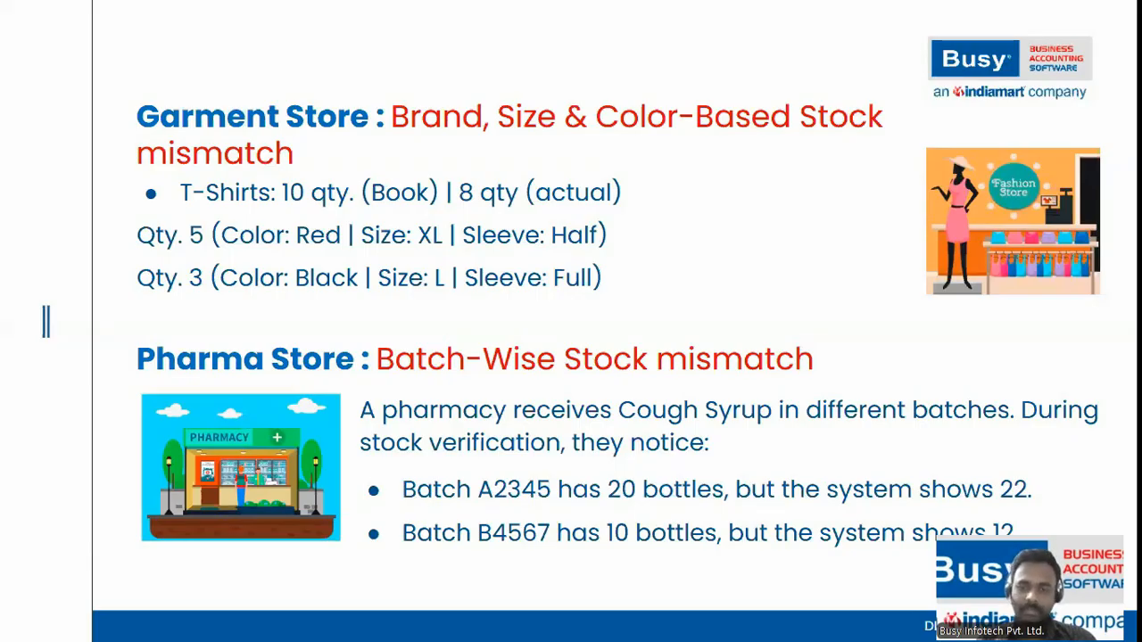
Switch from the slides back to Busy and close the list of physical stock vouchers
key("alt+Tab")
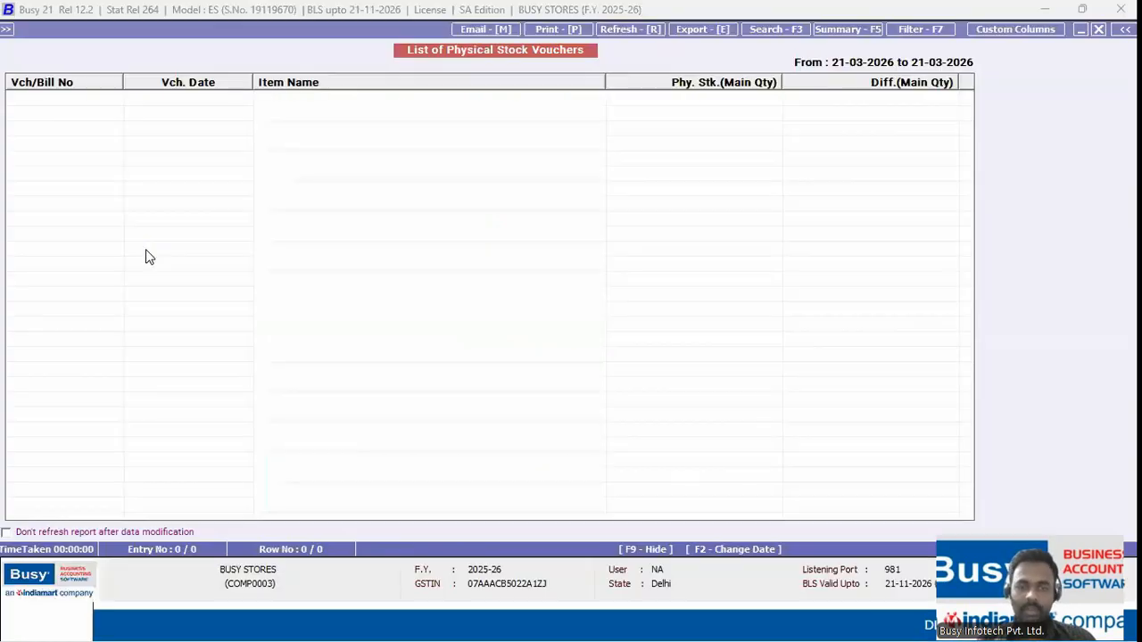
key("Escape")
key("Right")
key("Escape")
key("Escape")
Generate the batch-wise stock report for Cough Syrup
key("Down")
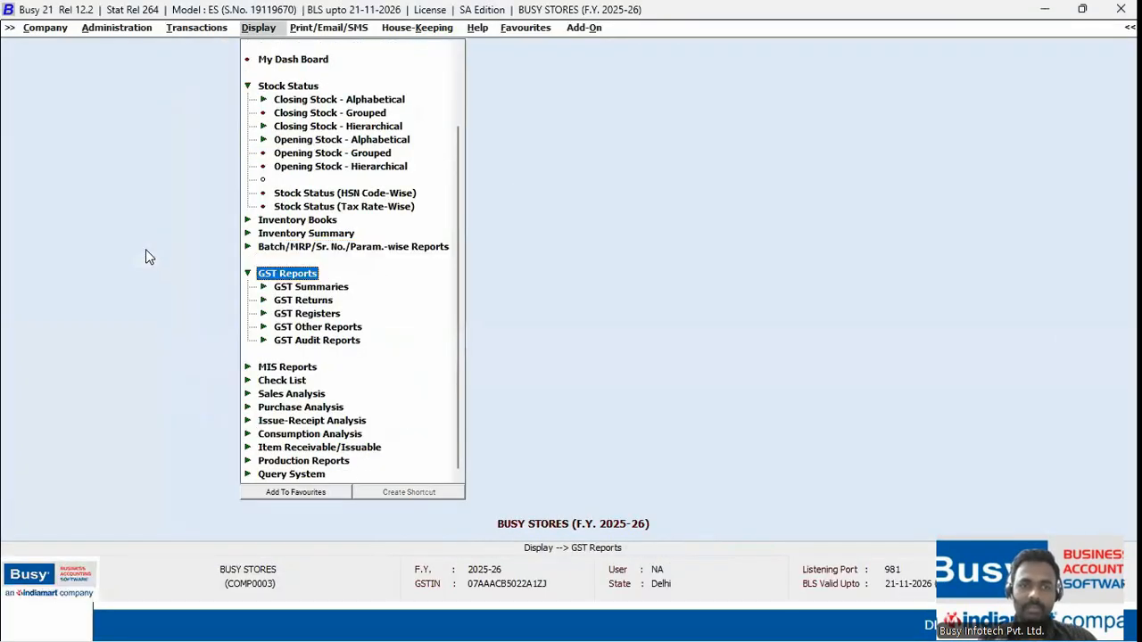
key("Escape")
key("Down")
key("Up")
key("Up")
key("Return")
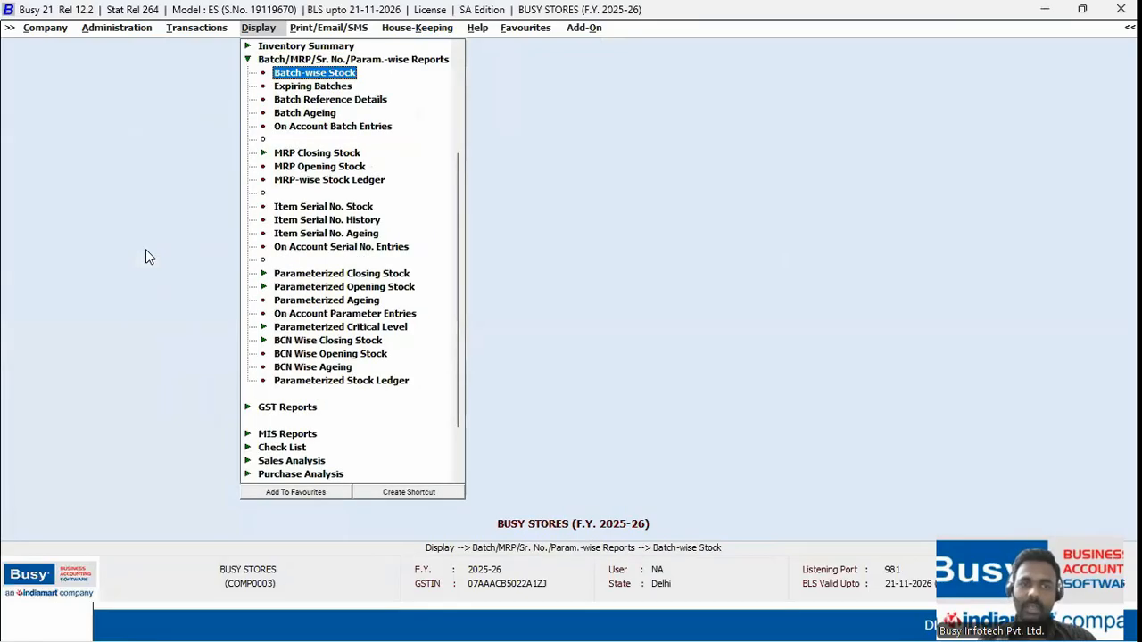
key("Return")
key("Return")
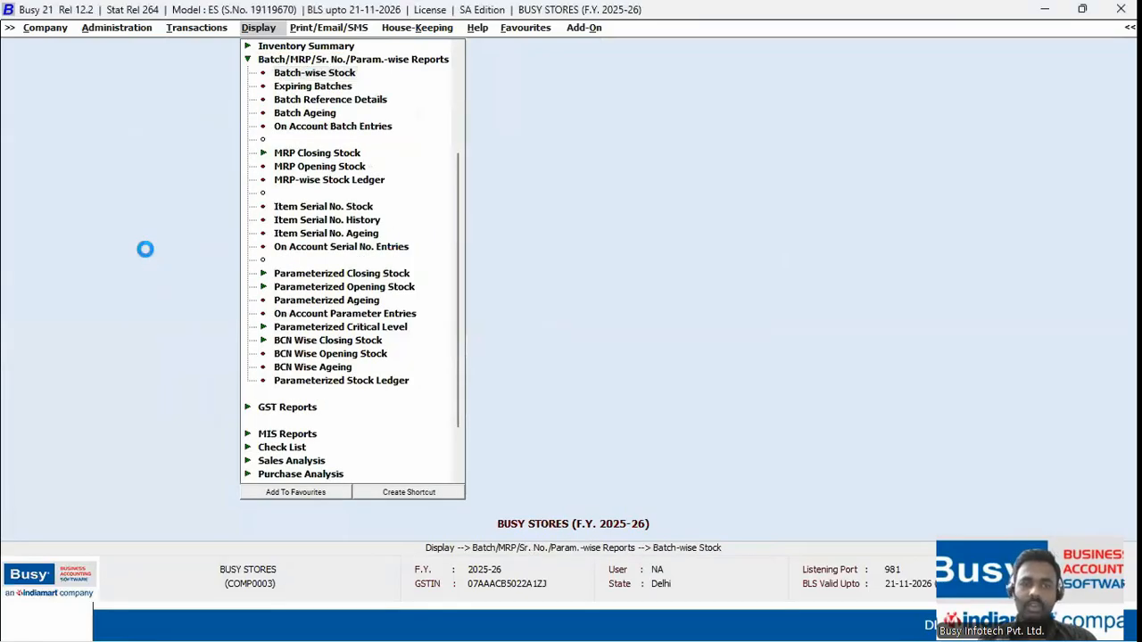
type("co")
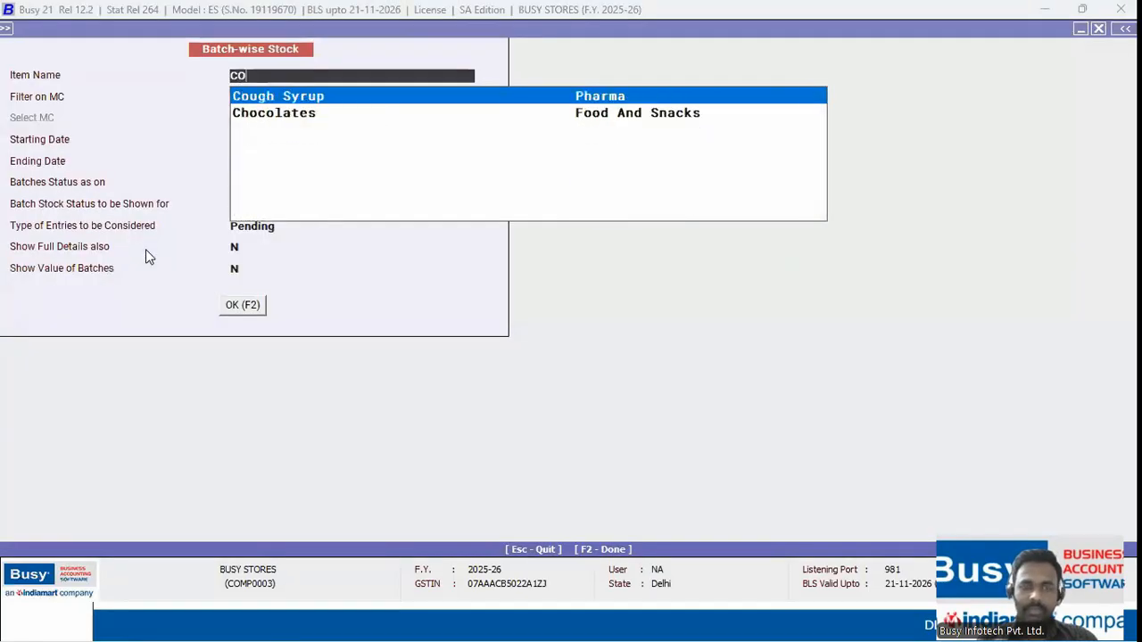
key("Return")
key("F2")
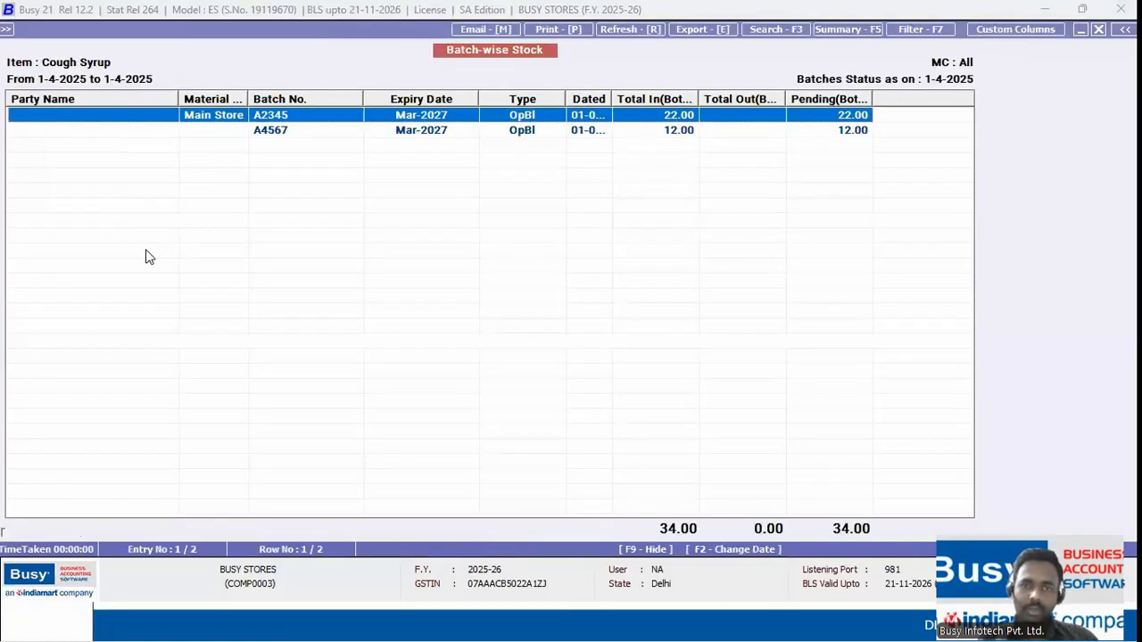
Check the quantity of batch A4567 in the batch-wise stock report, and close the report
left_click(277, 132)
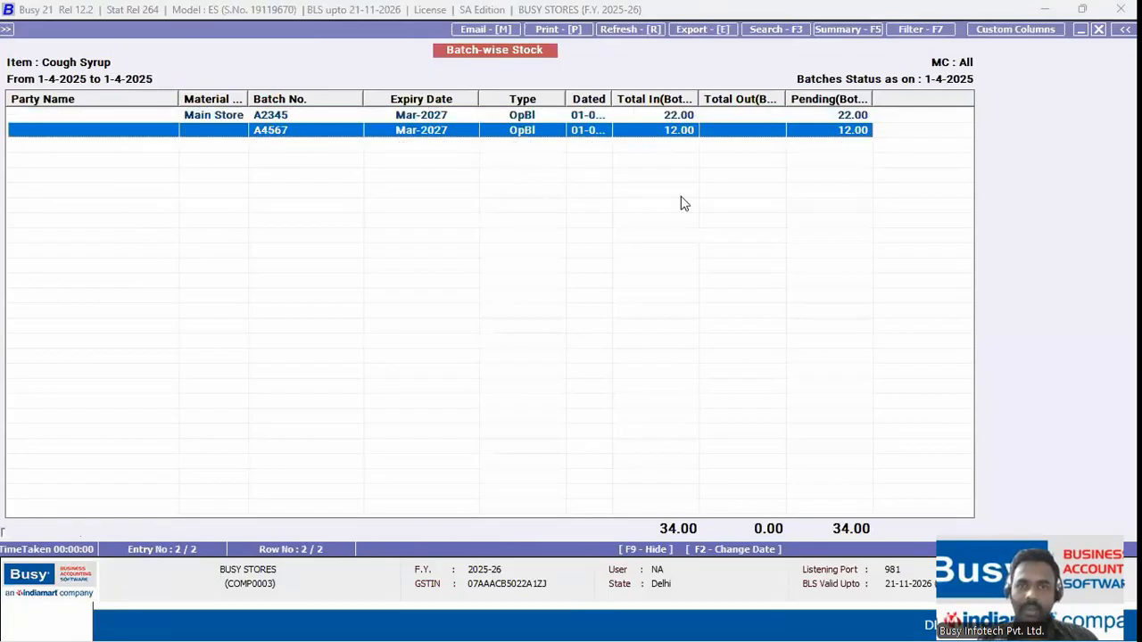
key("Escape")
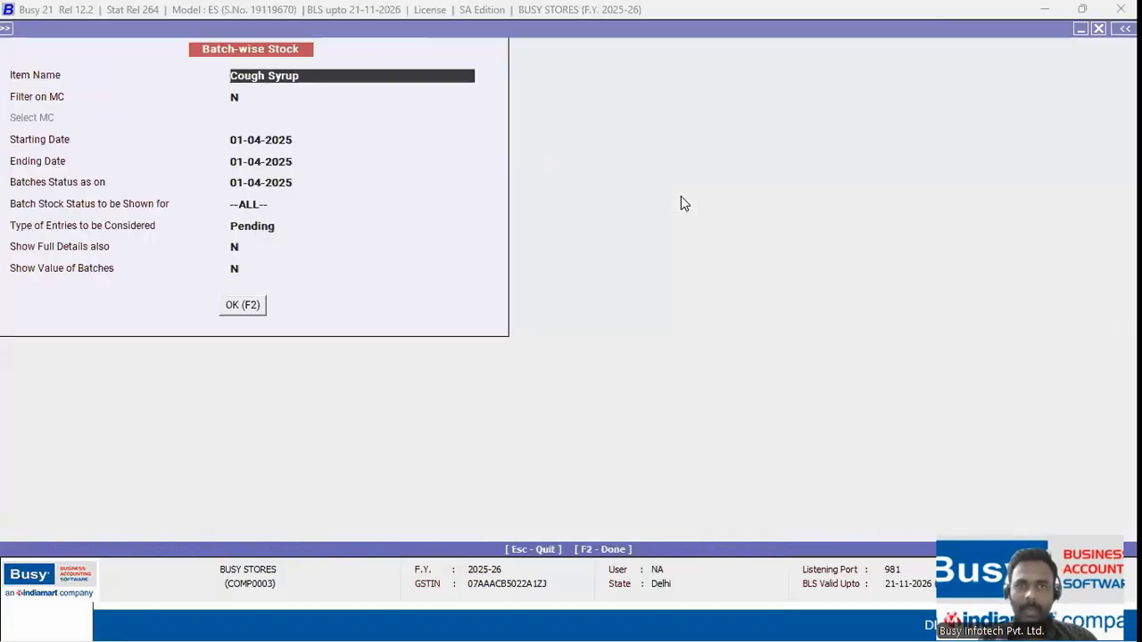
key("Escape")
Start a new physical stock voucher dated 23-01-2026 for Main Store with Batch sub details and scanning from sub details off
key("Left")
key("Return")
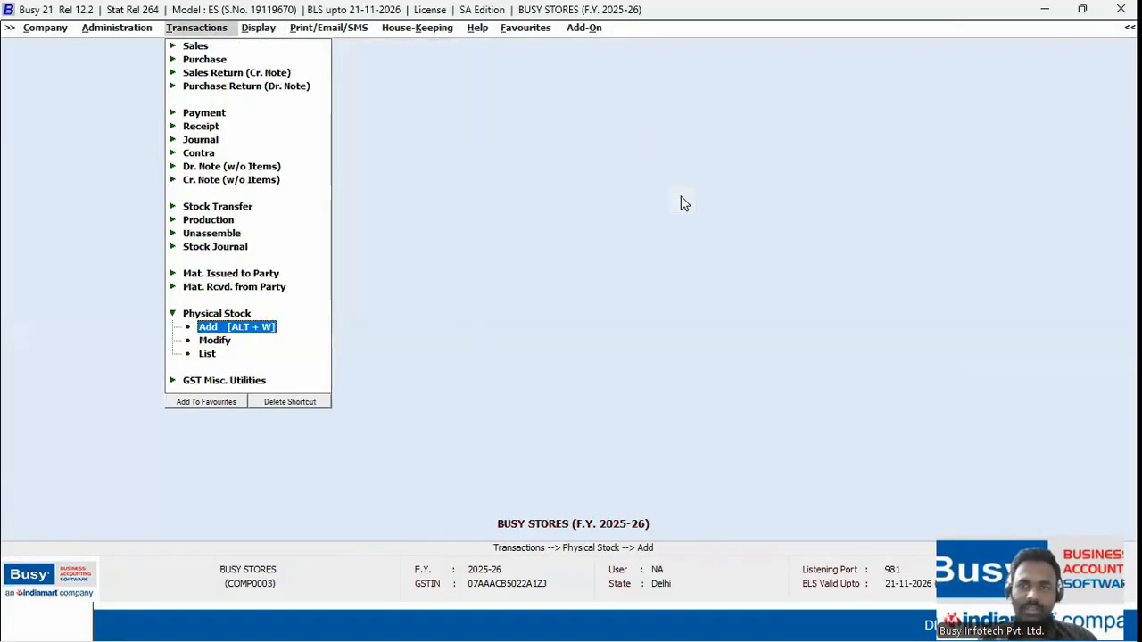
key("Return")
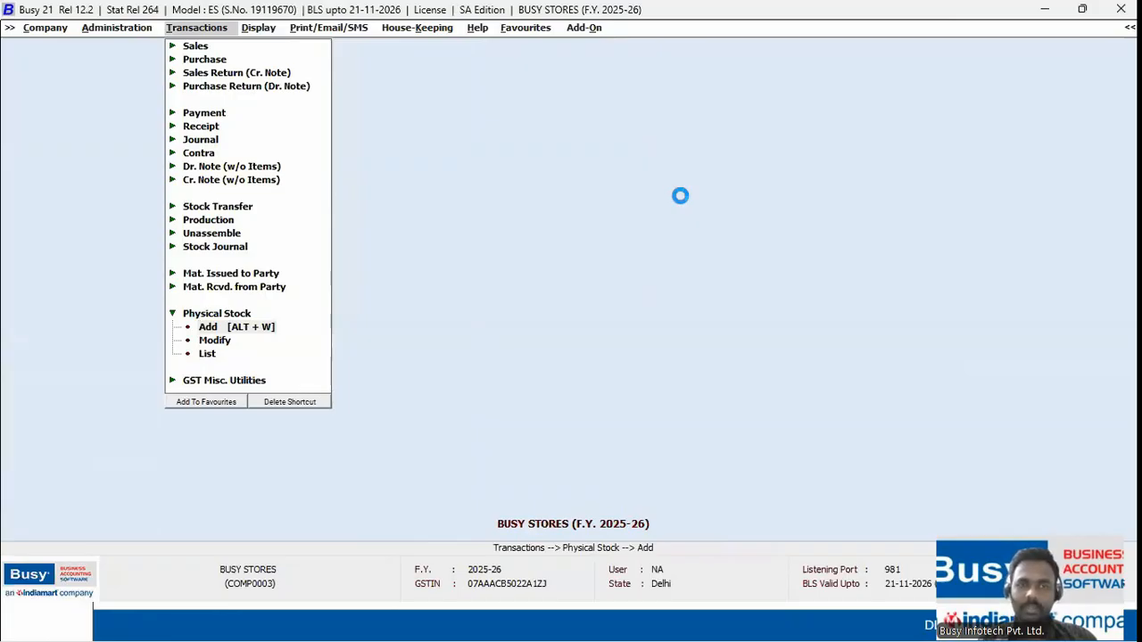
key("Return")
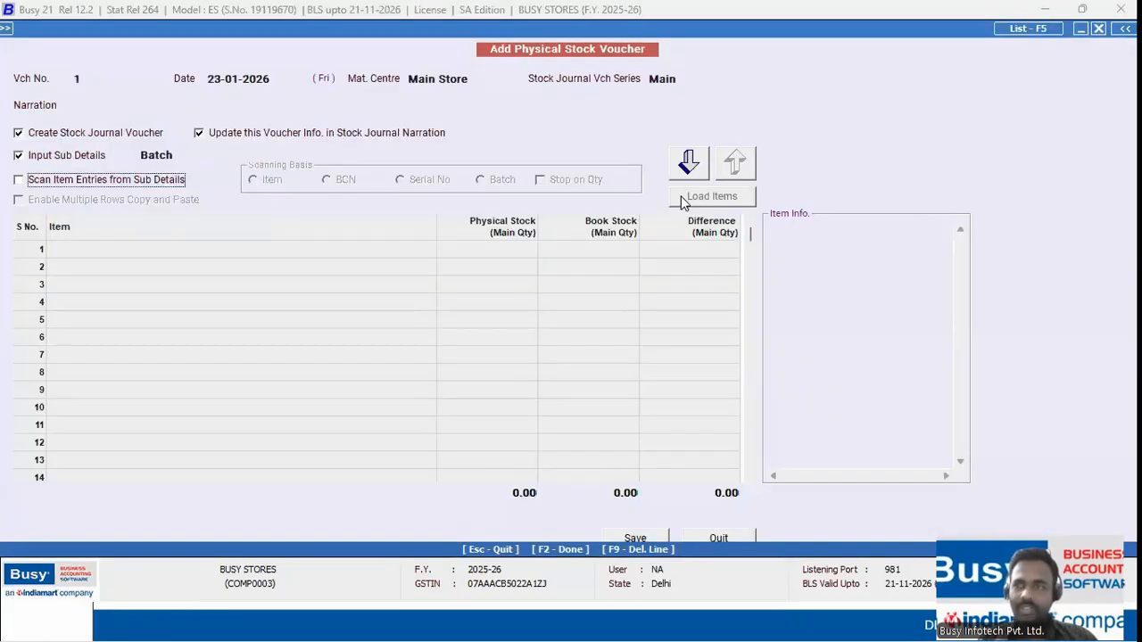
key("space")
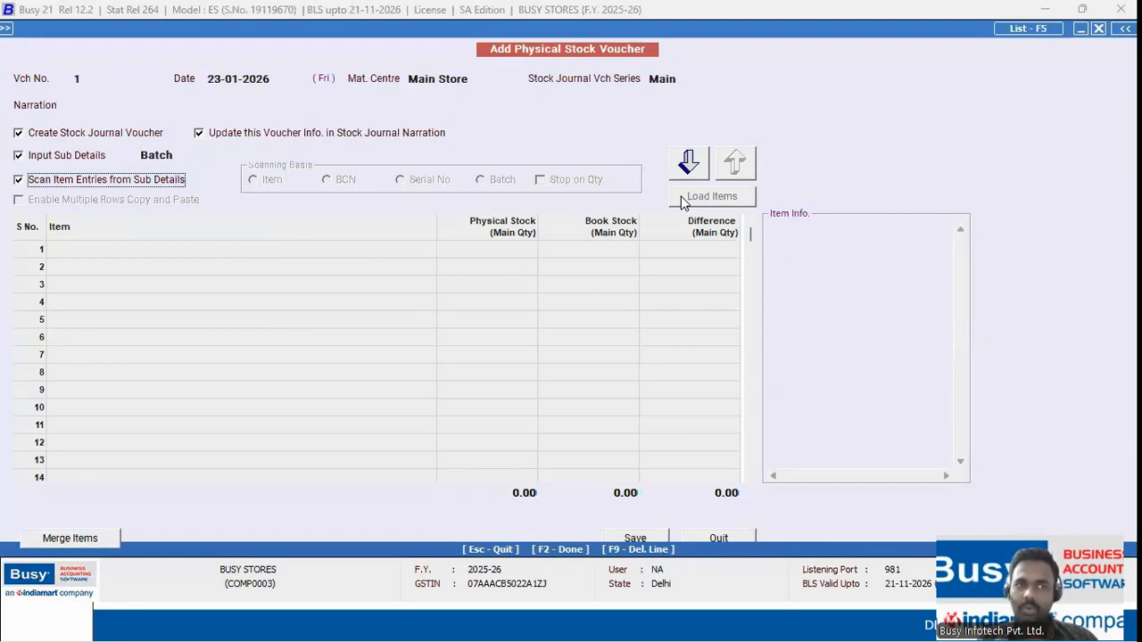
key("space")
key("Return")
key("Return")
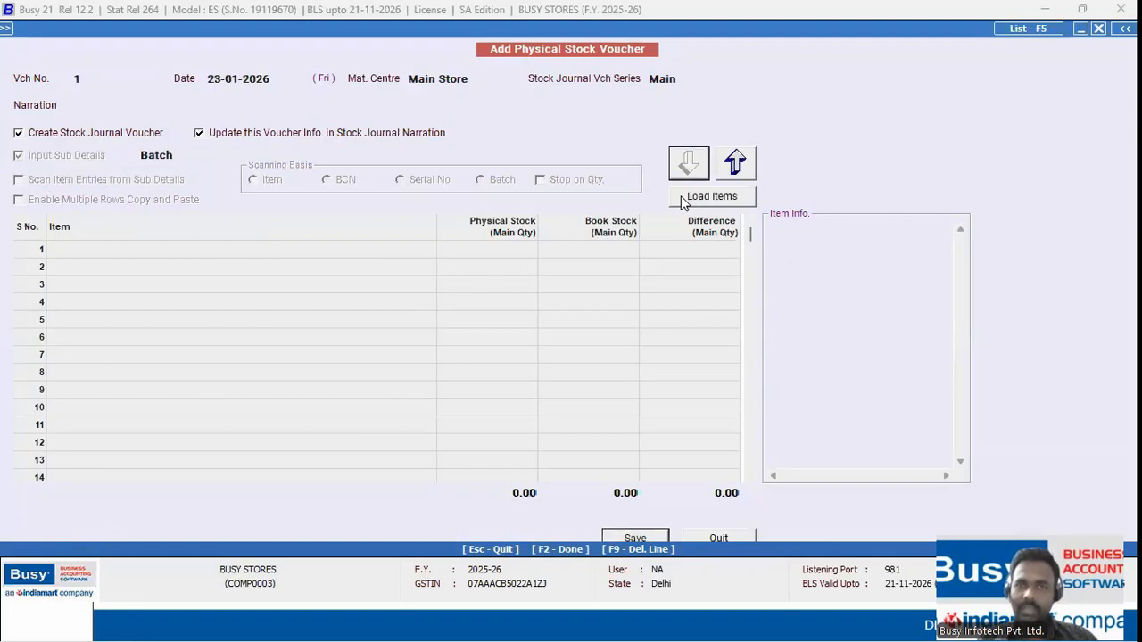
Add Cough Syrup to the first row of the voucher with a physical stock of 30
type("cou")
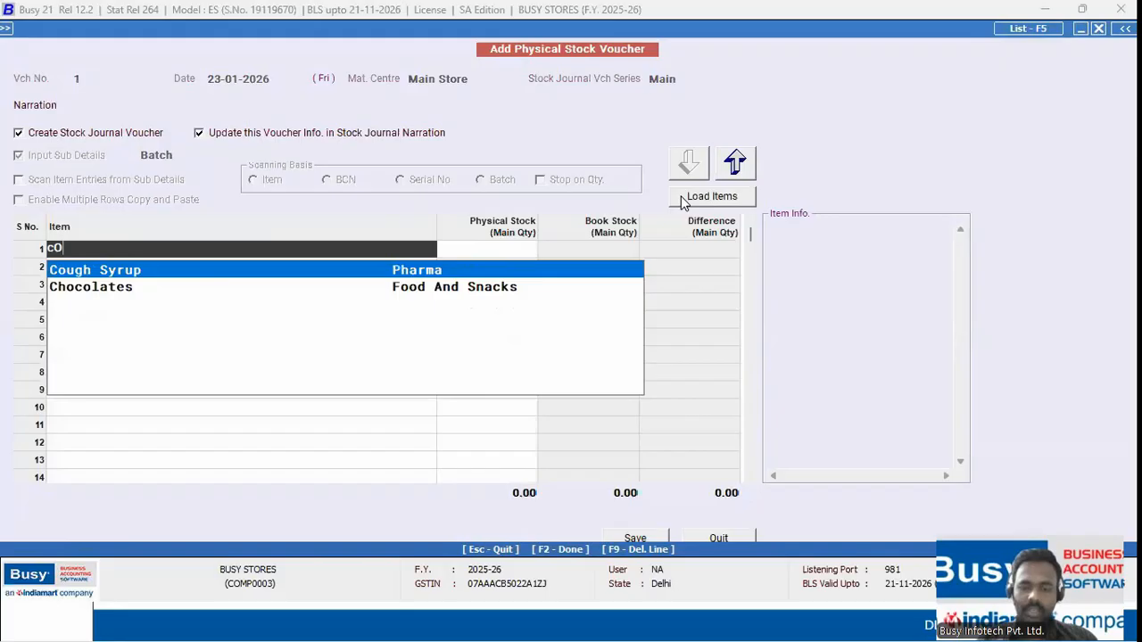
key("Return")
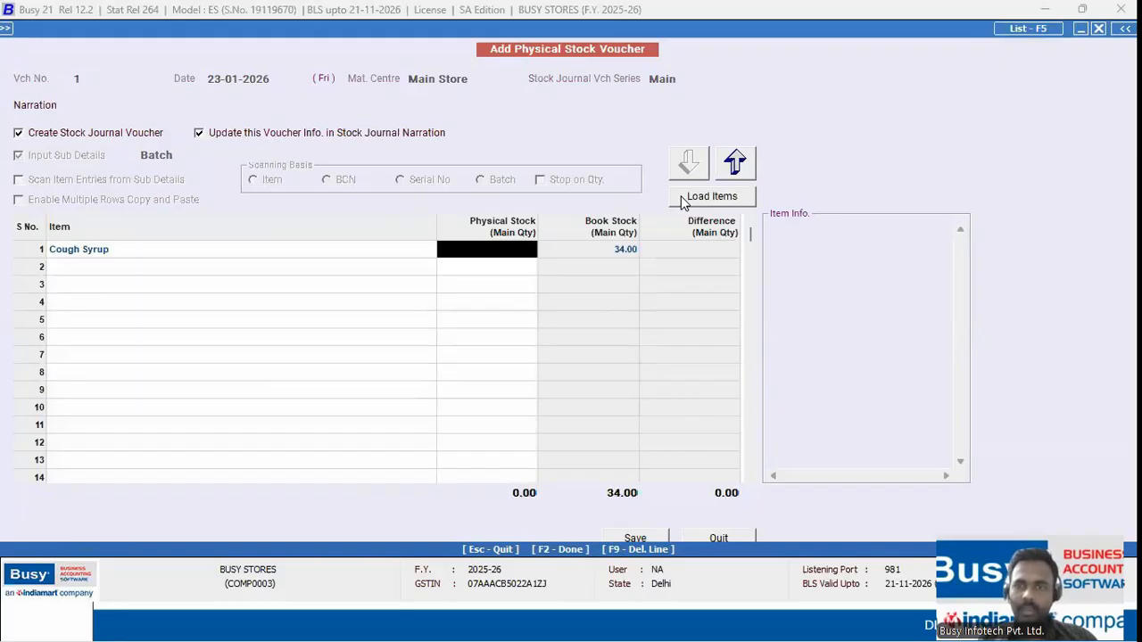
key("Return")
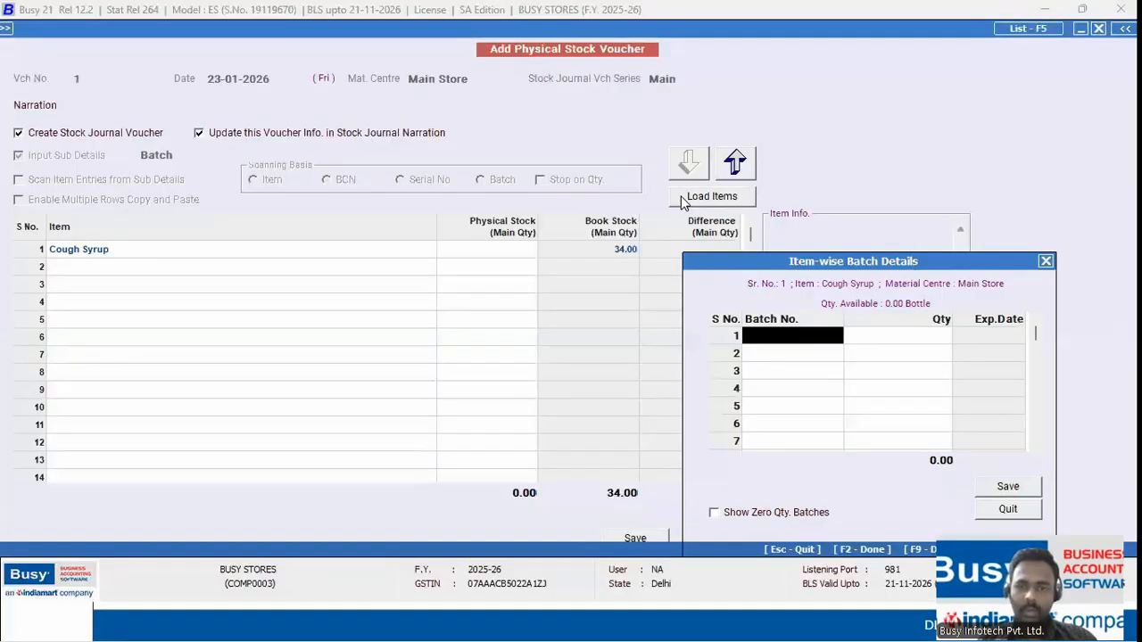
key("F2")
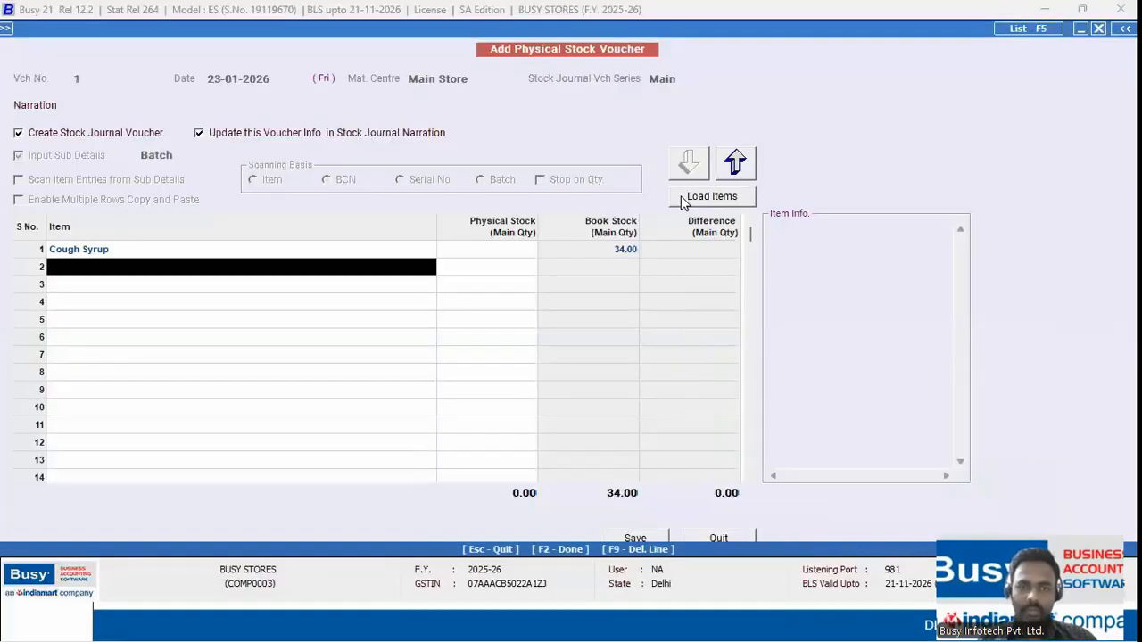
key("Up")
key("Right")
type("30")
key("Return")
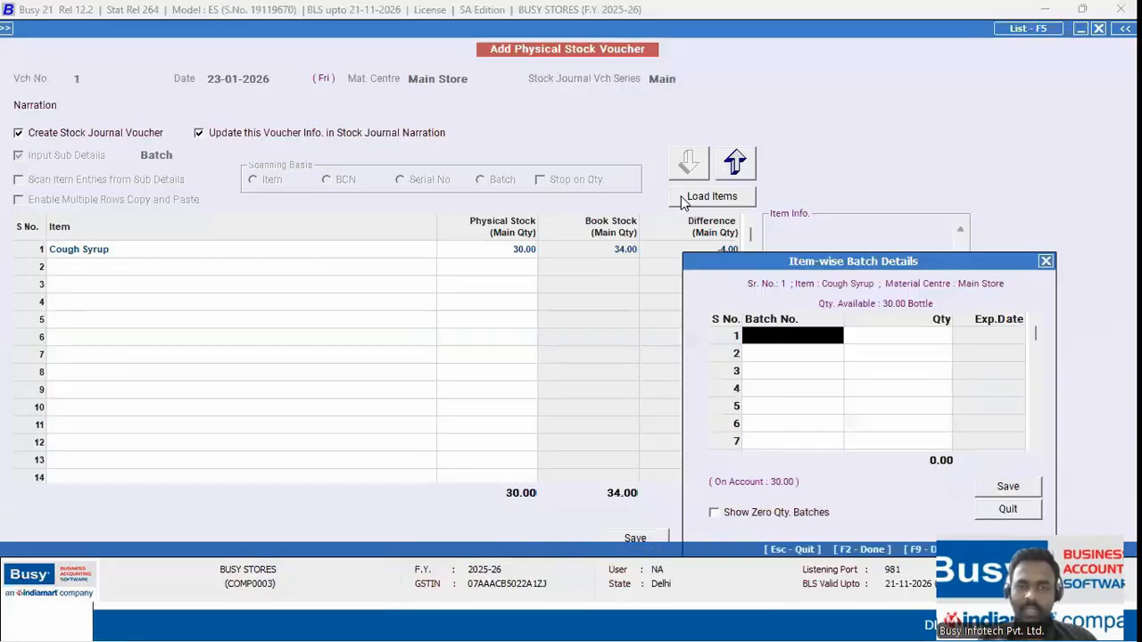
Allocate the Cough Syrup stock as 20 in batch A2345 and 10 in batch A4567, and save the voucher
key("Return")
key("Return")
type("20")
key("Return")
key("Return")
key("Return")
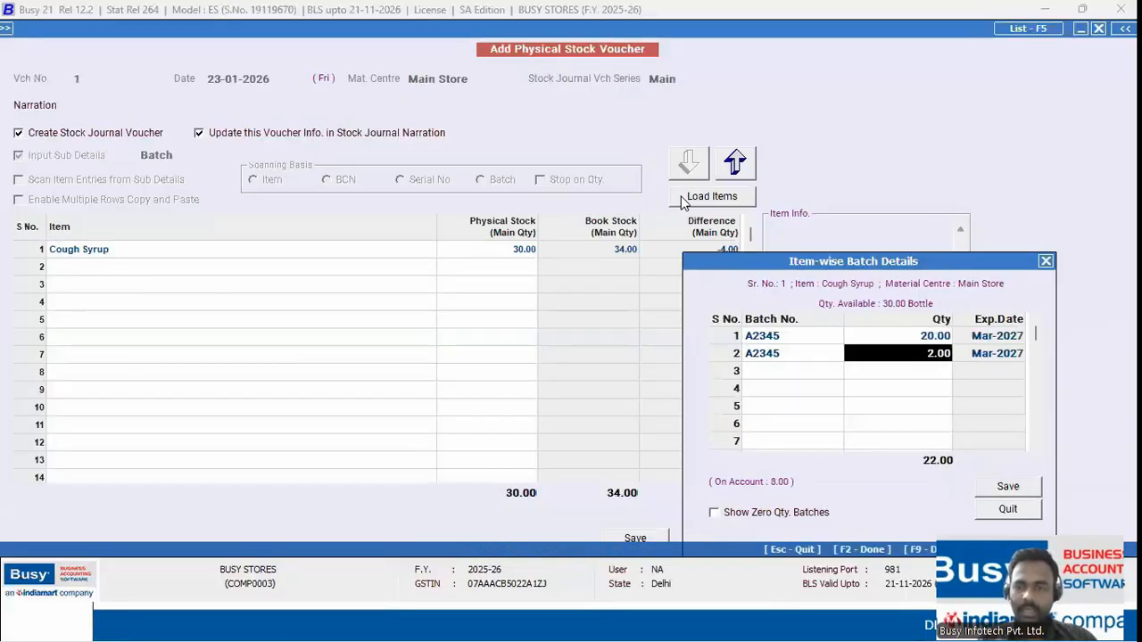
key("Left")
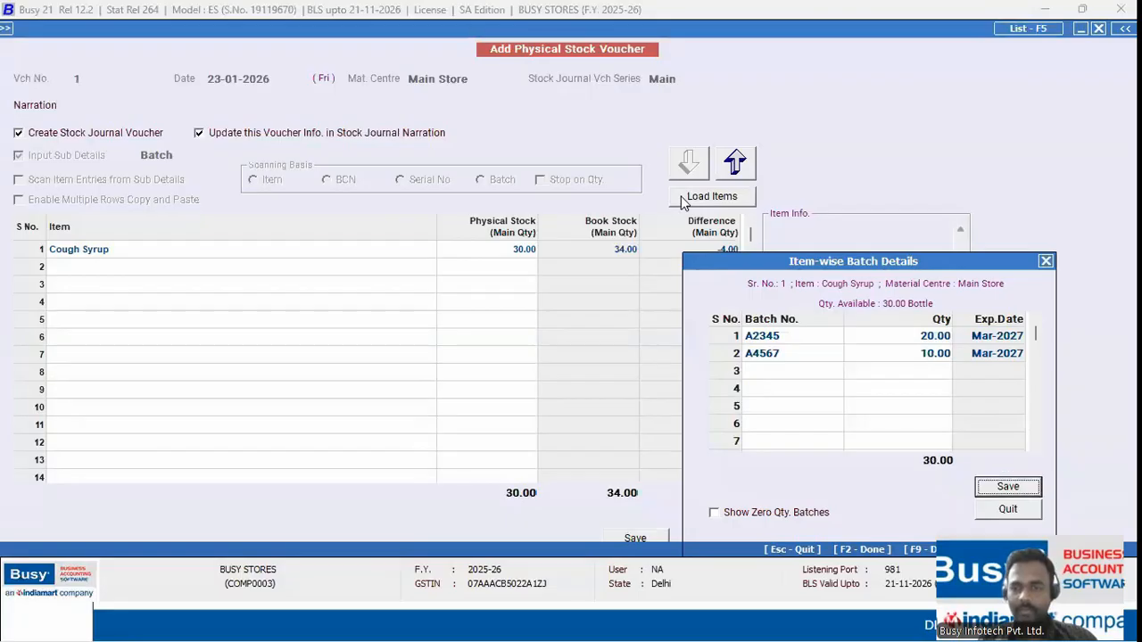
key("Return")
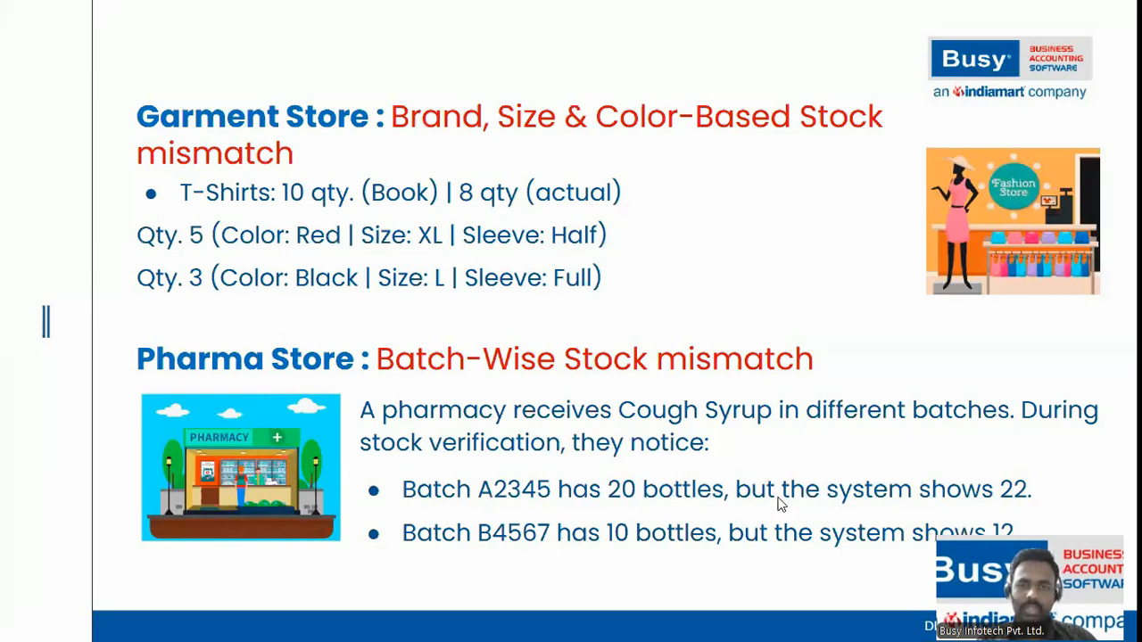
Switch from the slides to Busy, quit the blank voucher, and check both Cough Syrup batches' pending quantities in the batch-wise stock report
key("alt+Tab")
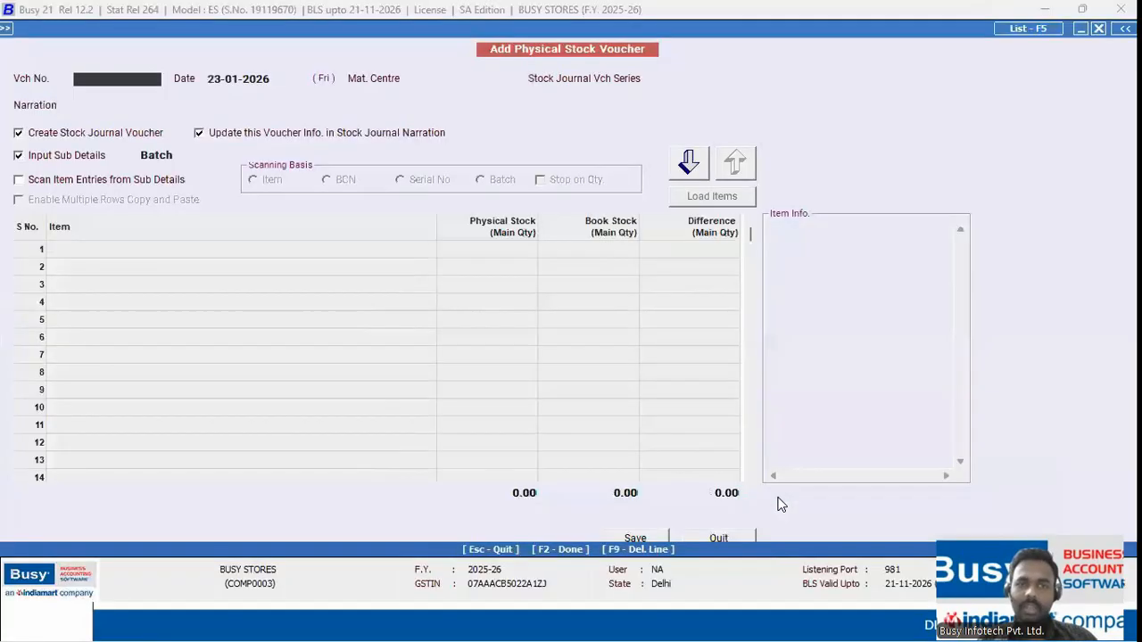
key("Escape")
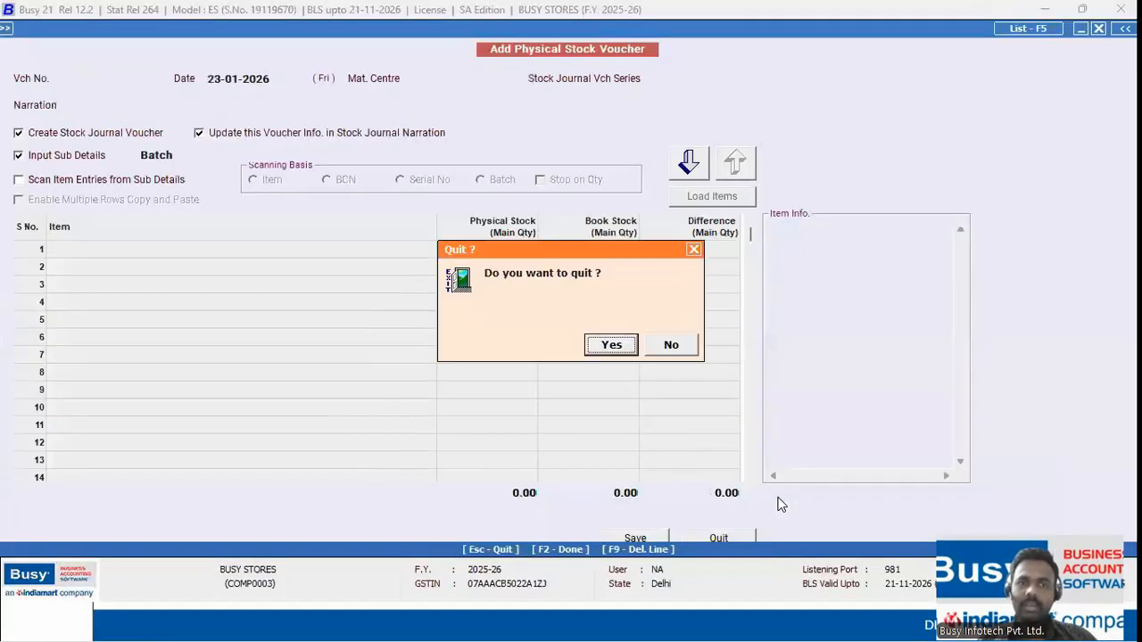
key("Return")
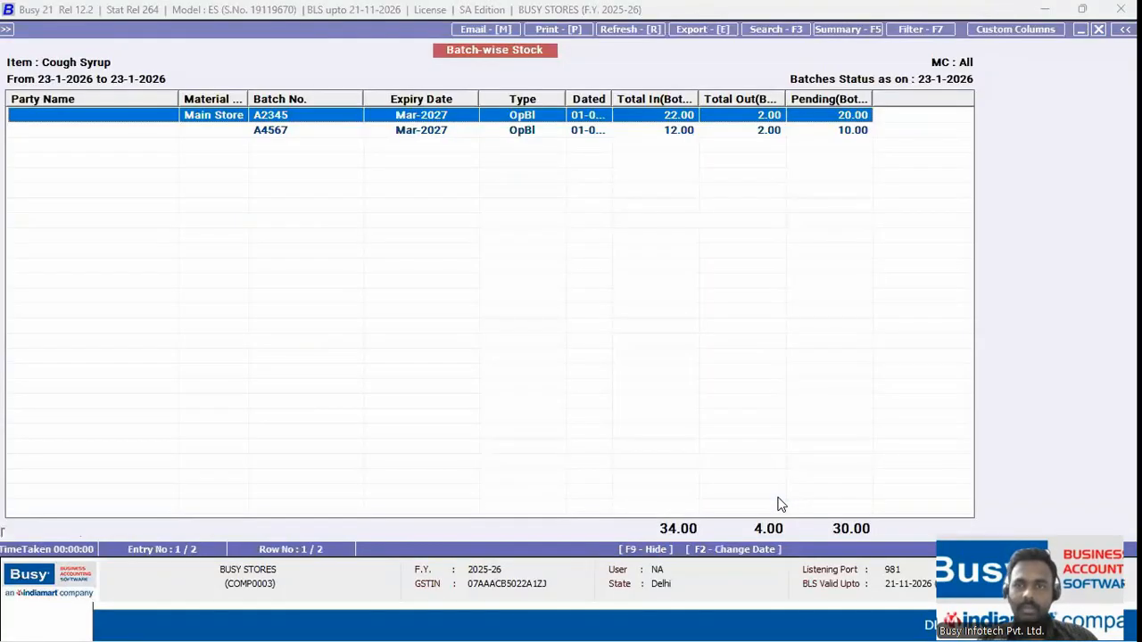
key("Down")
key("Up")
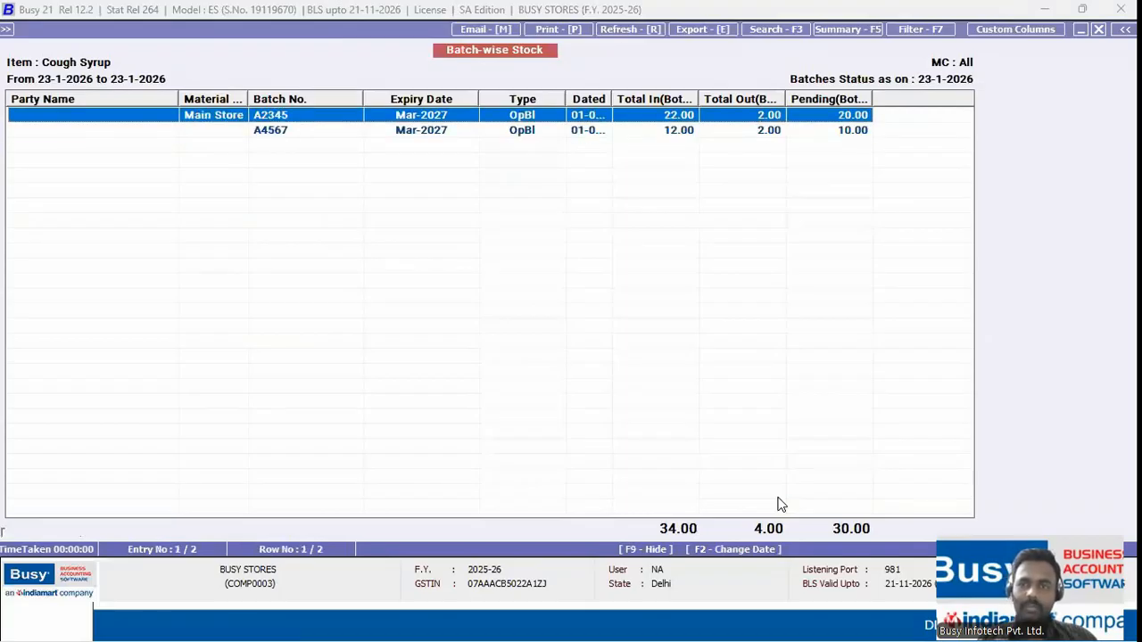
left_click_drag(872, 99, 910, 99)
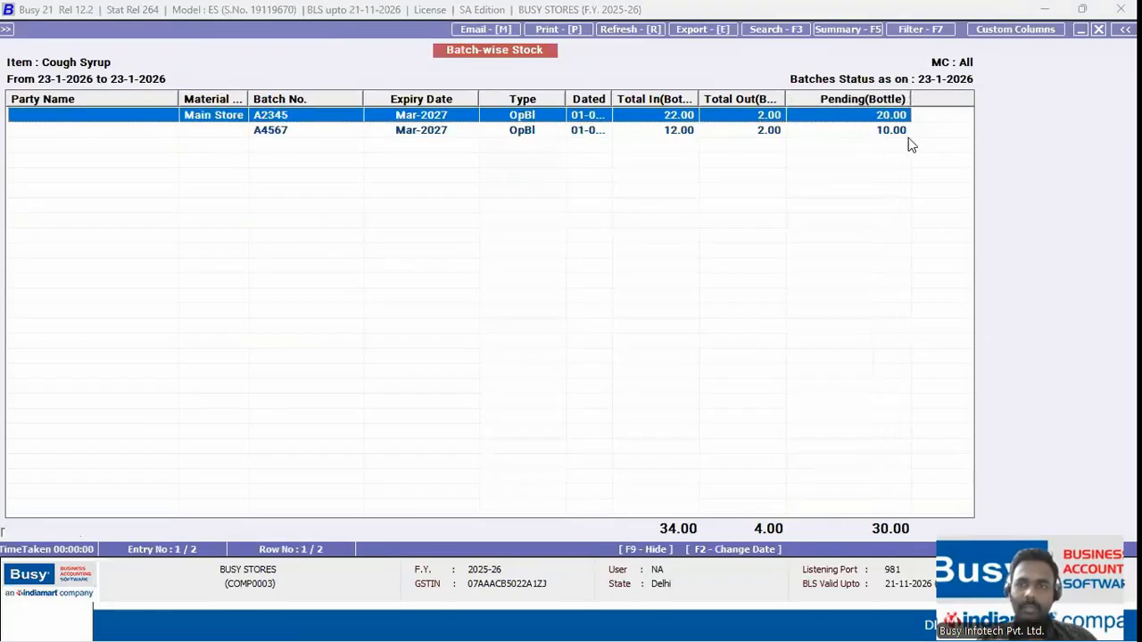
left_click(895, 132)
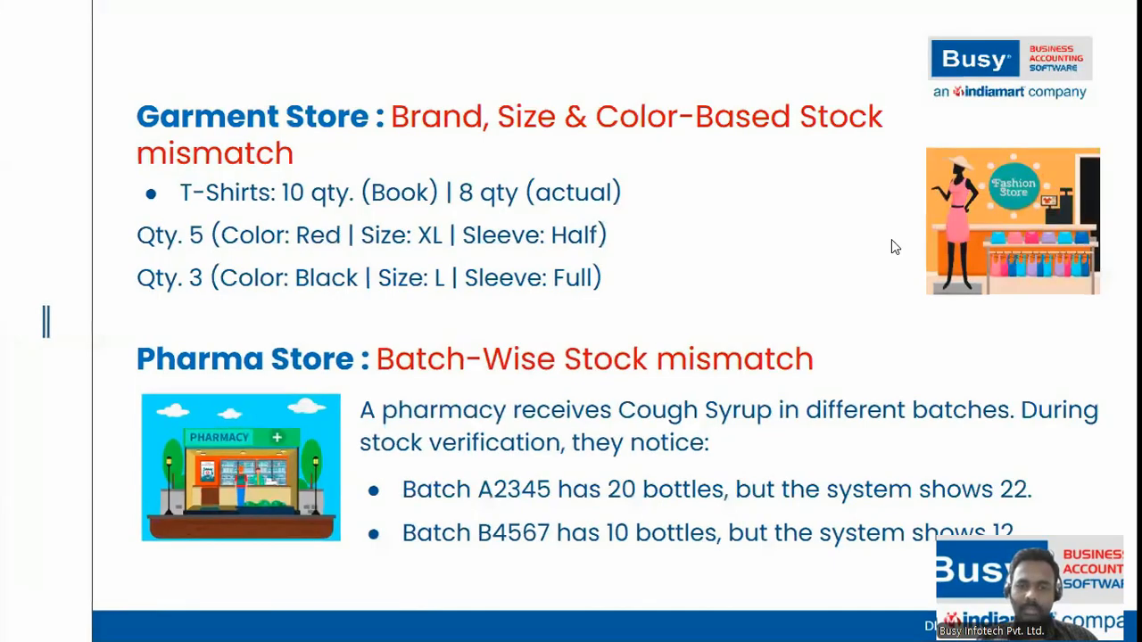
Switch back from the slides to Busy and regenerate the batch-wise stock report for Cough Syrup dated 23-01-2026
key("alt+Tab")
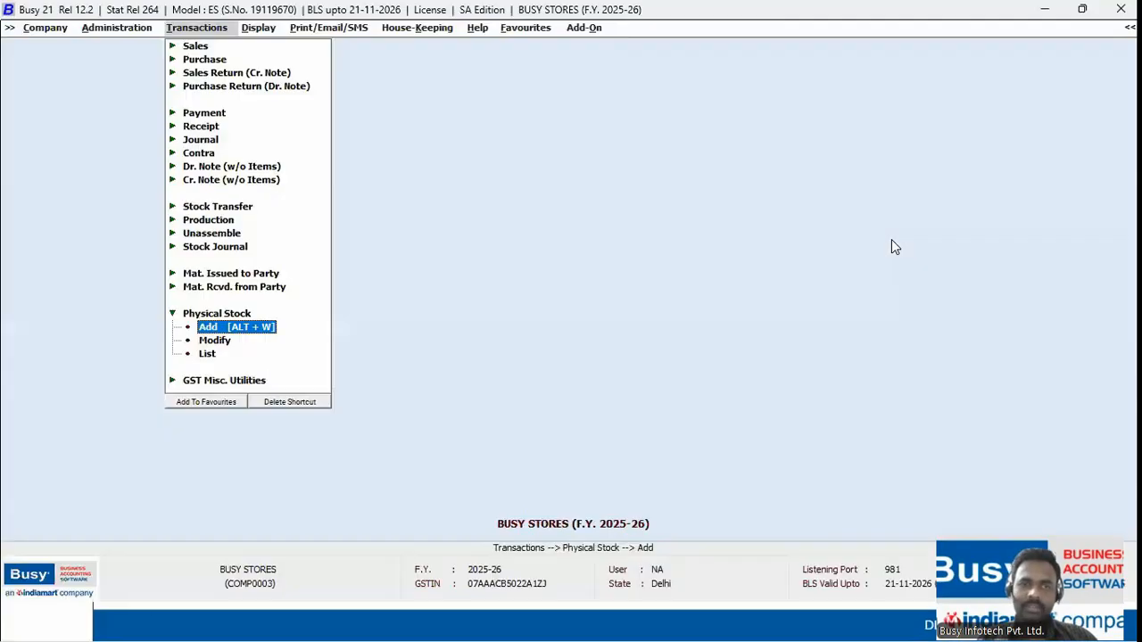
key("Right")
key("Return")
key("Return")
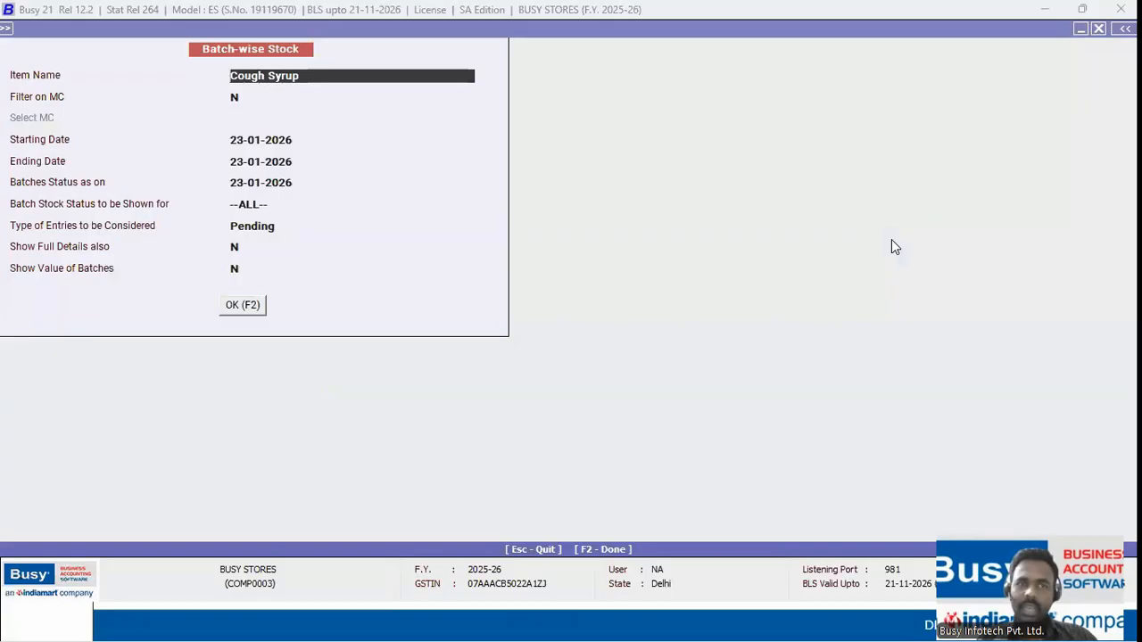
key("F2")
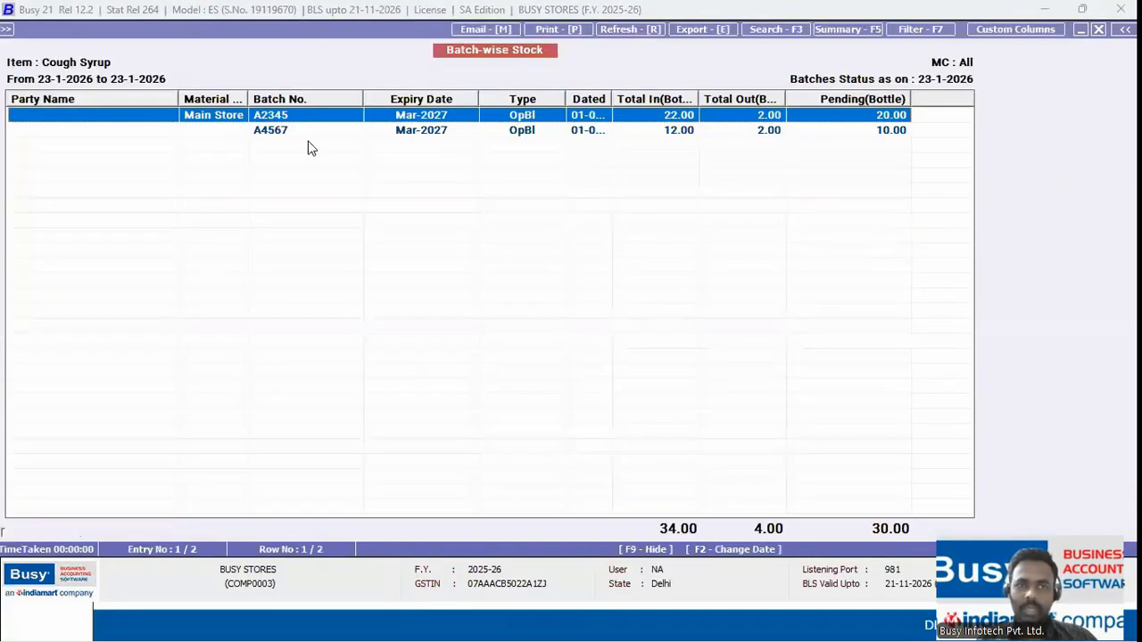
Close the batch-wise stock report and open physical stock voucher 1 for modification
key("Escape")
key("Escape")
key("Escape")
key("Left")
key("Return")
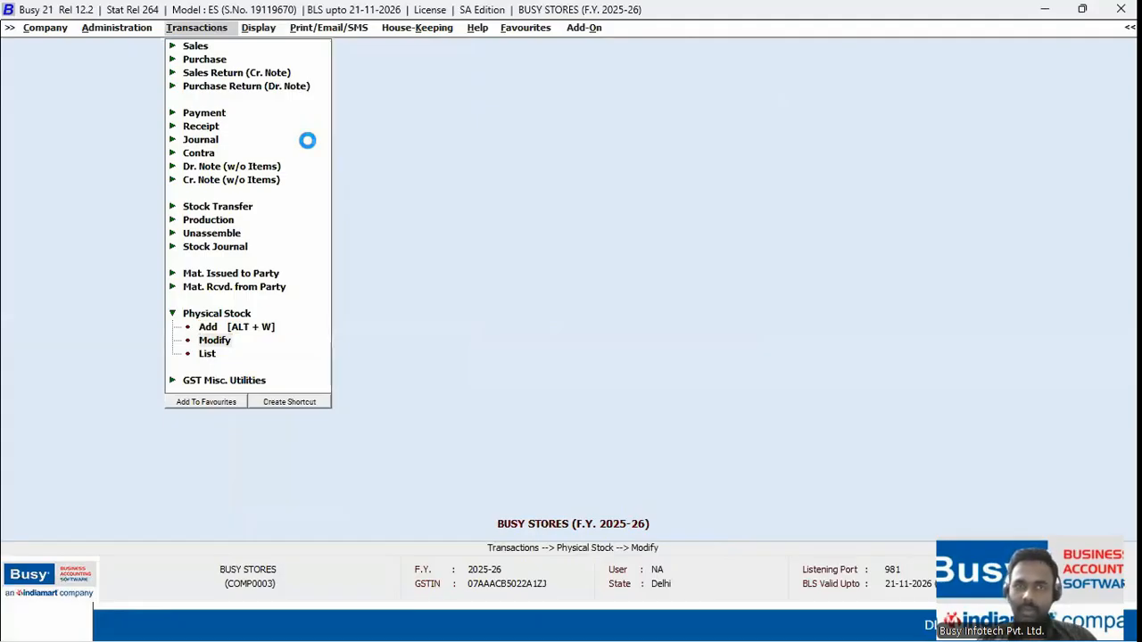
key("Return")
key("Return")
type("1")
key("Return")
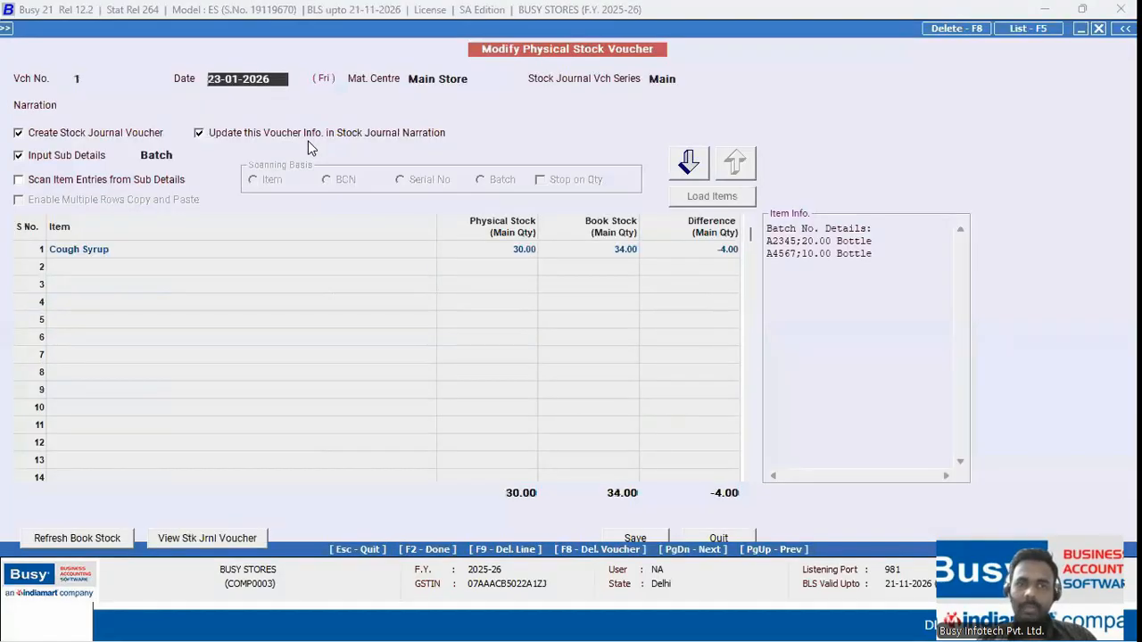
Enable scanning of item entries by Batch and replace the first row with an entry for batch A2345
left_click(688, 163)
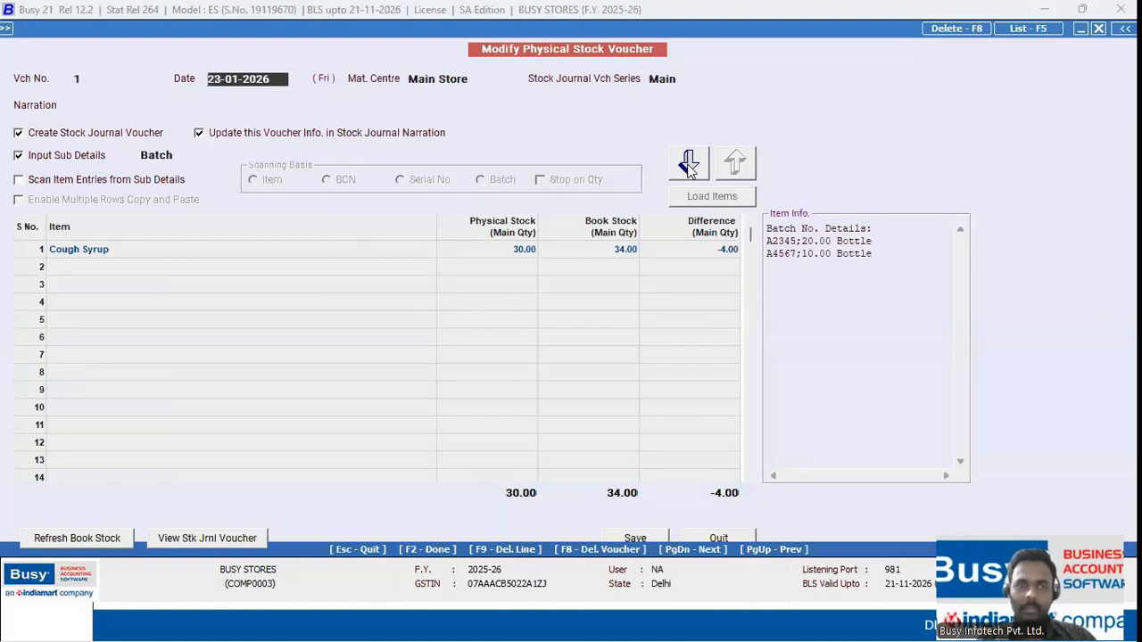
left_click(693, 174)
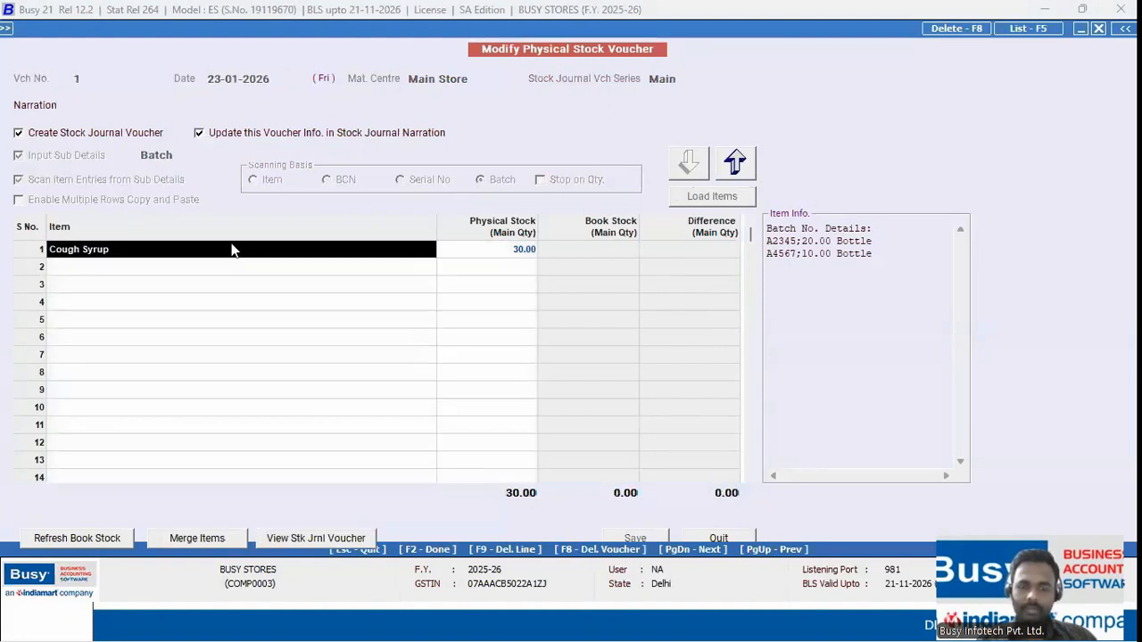
type("a2345")
key("Return")
type("a")
key("Escape")
left_click(231, 247)
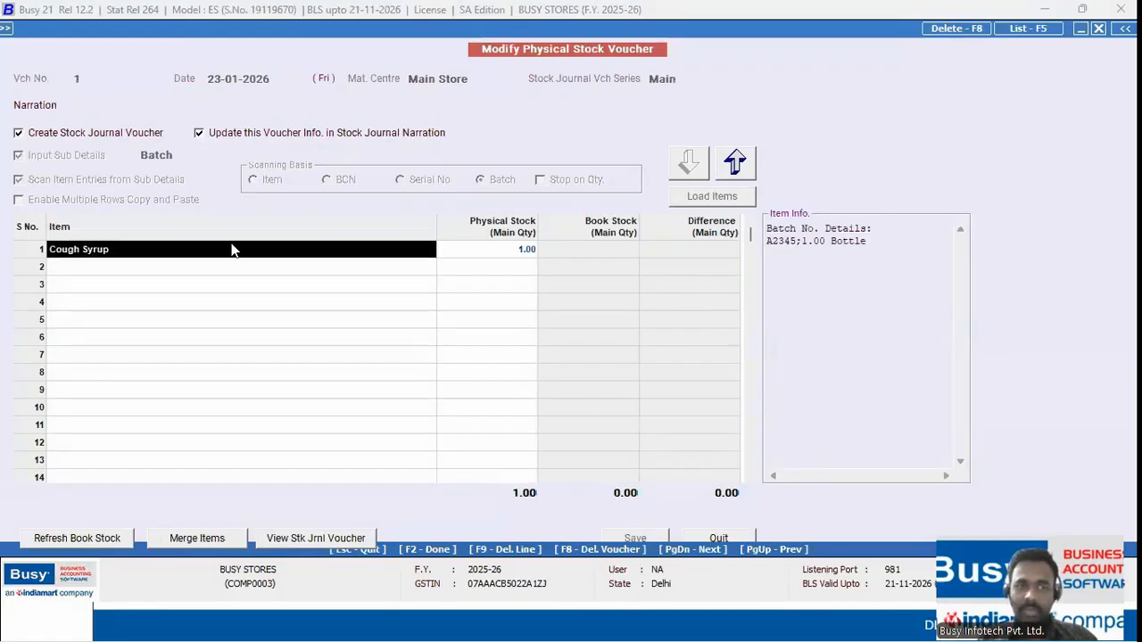
key("Return")
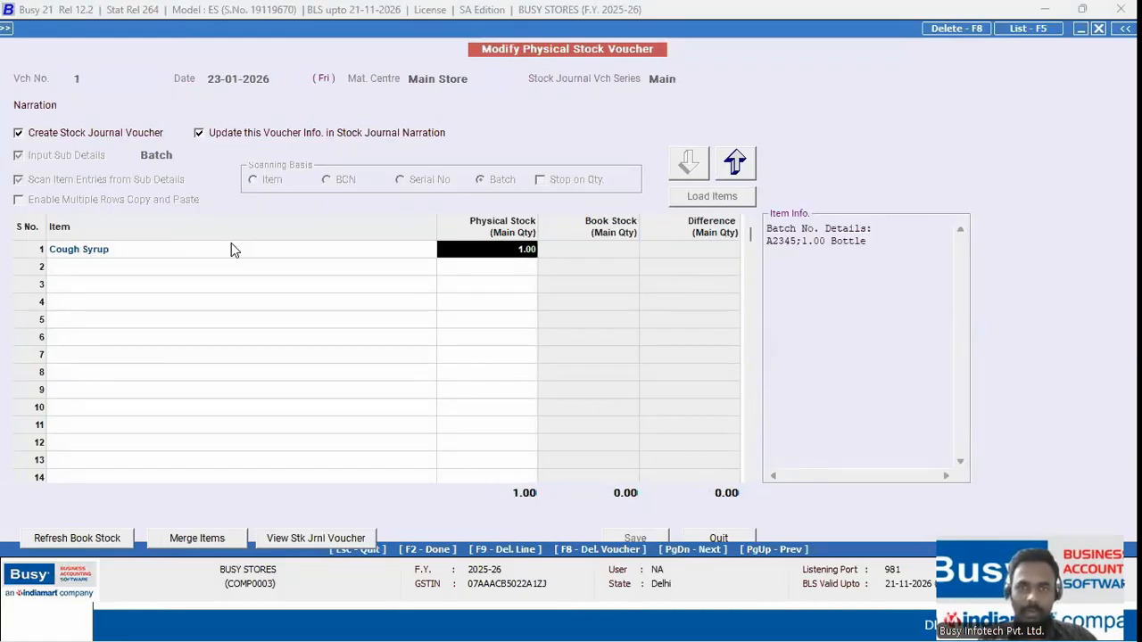
Turn on Stop on Qty. for the batch scanning and re-enter batch A2345 in the cleared first row
left_click(730, 165)
left_click(547, 183)
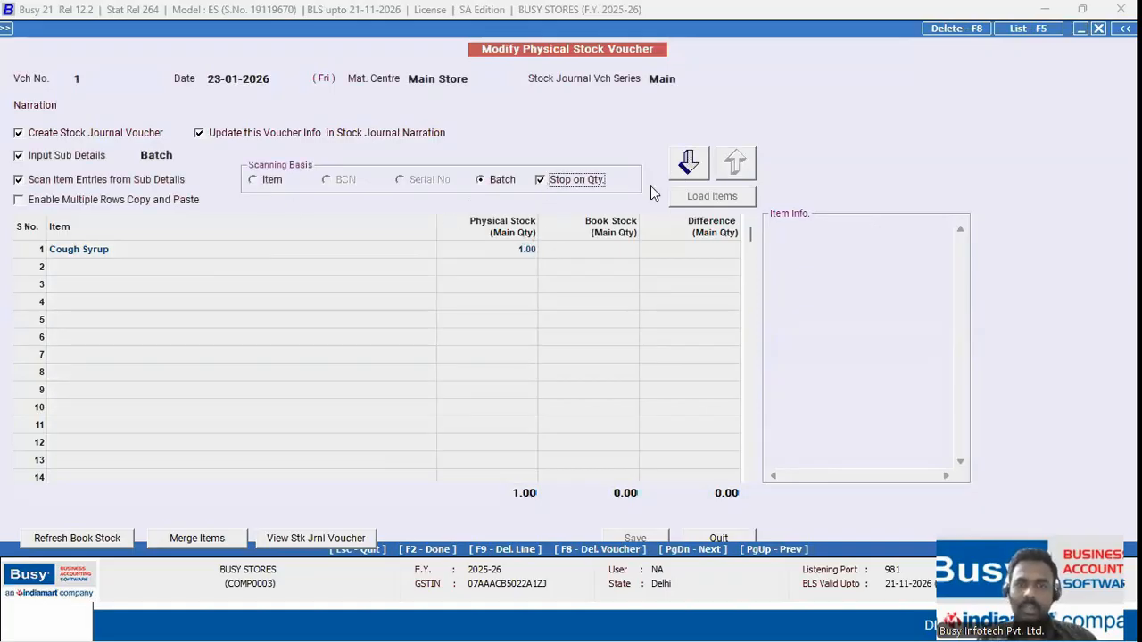
left_click(672, 178)
key("Left")
key("Return")
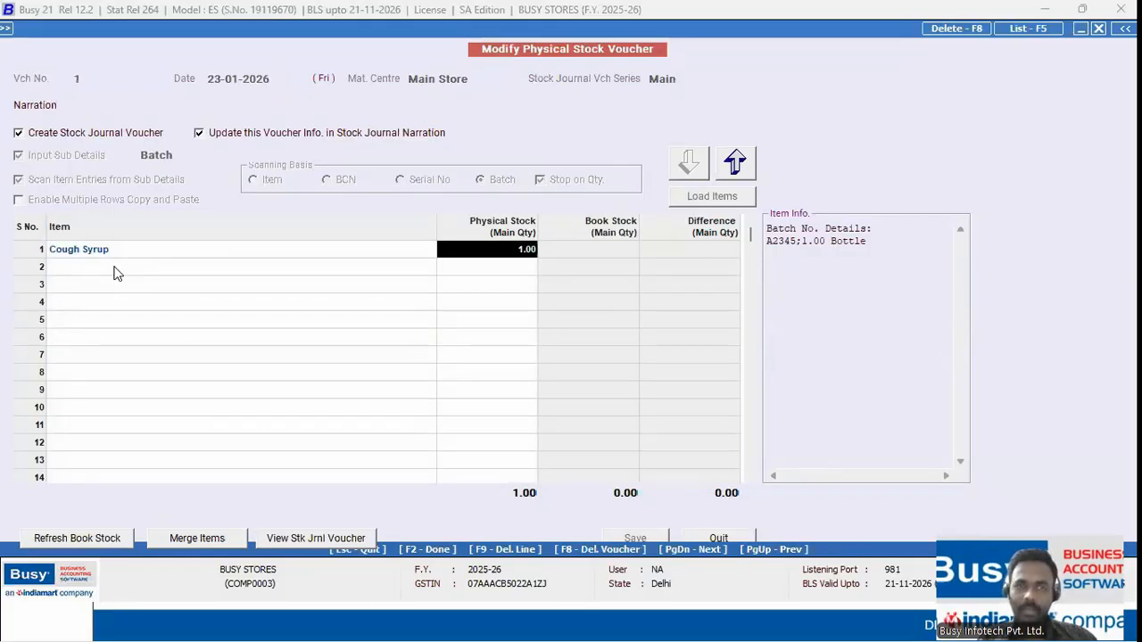
key("Left")
type("A2345")
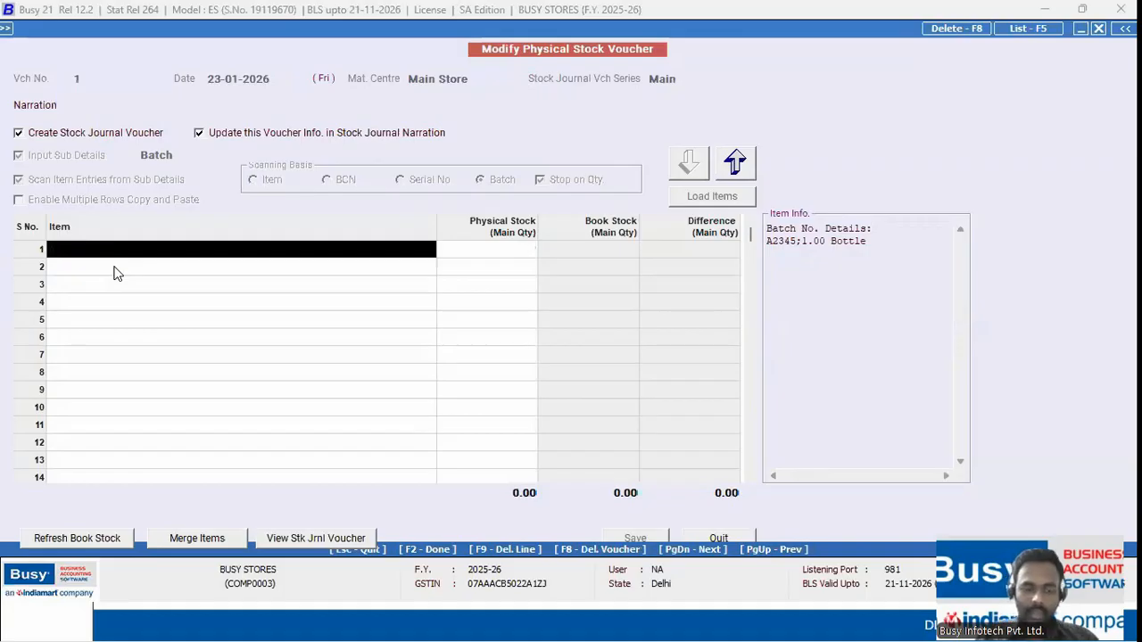
key("Return")
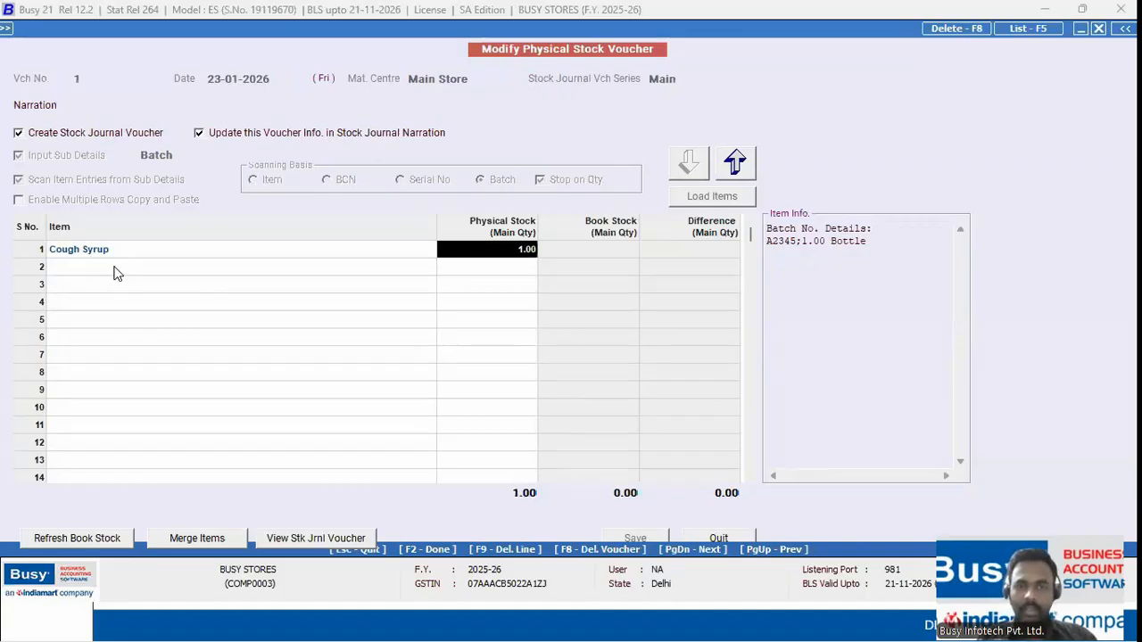
Try the batch entry without Stop on Qty., and enable multiple rows copy and paste in the voucher options
left_click(735, 161)
left_click(688, 163)
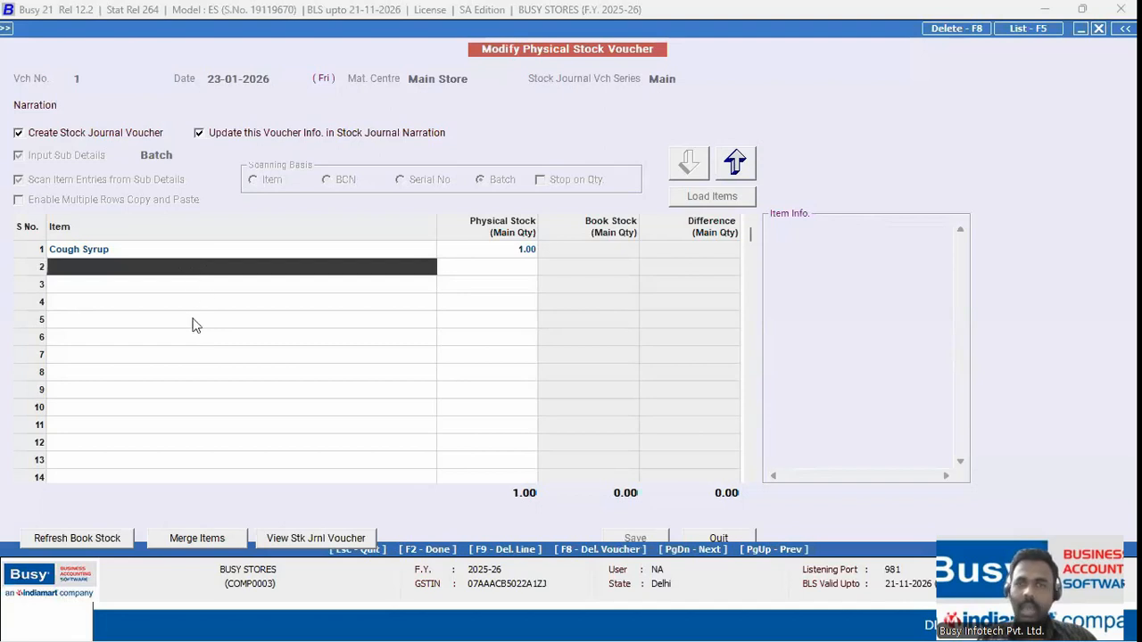
left_click(742, 165)
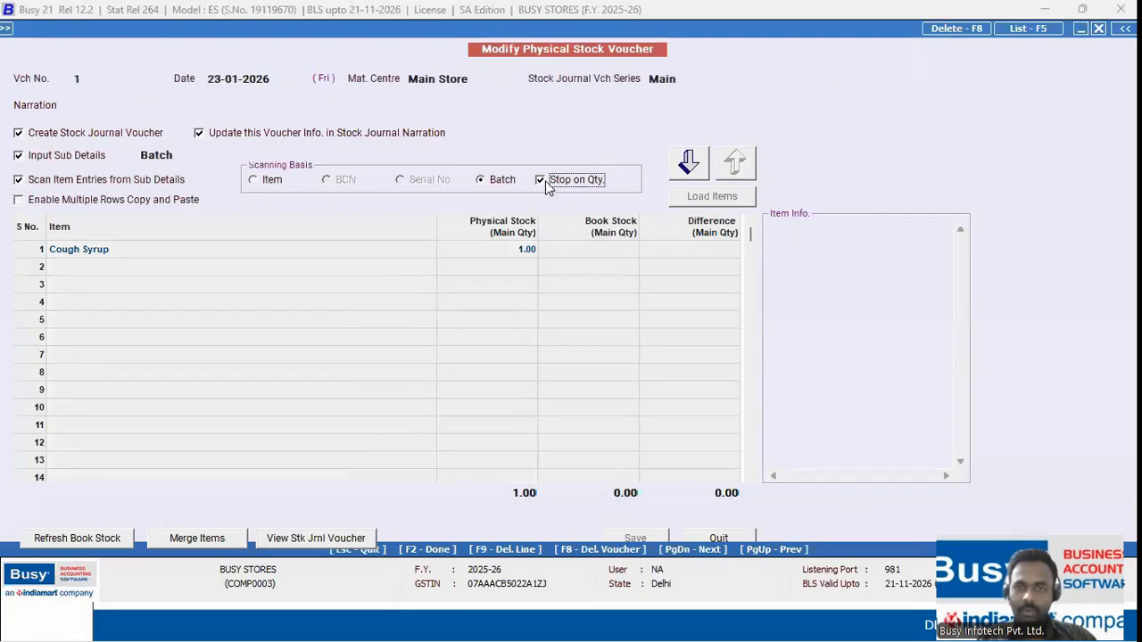
left_click(103, 201)
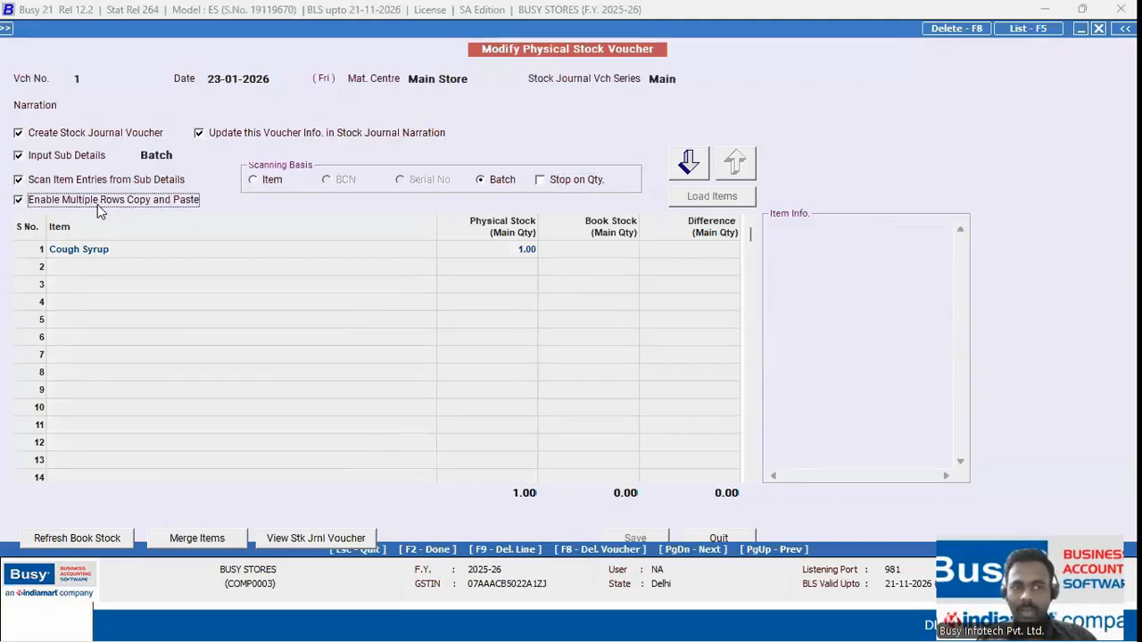
Turn off sub details, enable scanning by Item, and fill the first five rows with Sugar at quantity 1 each
left_click(90, 159)
key("Return")
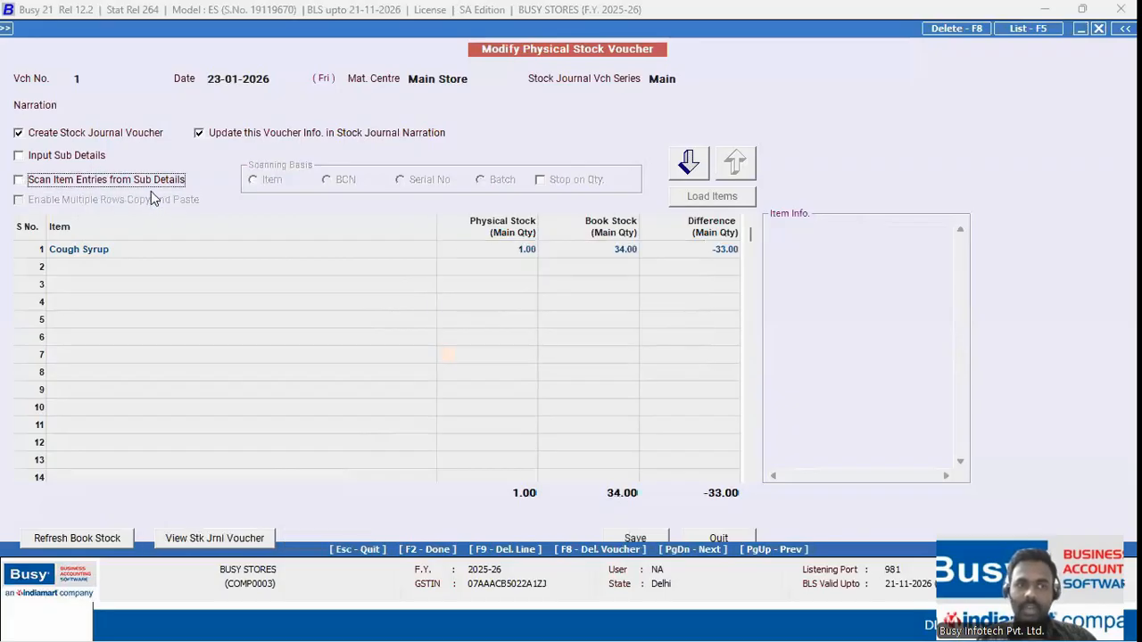
left_click(57, 157)
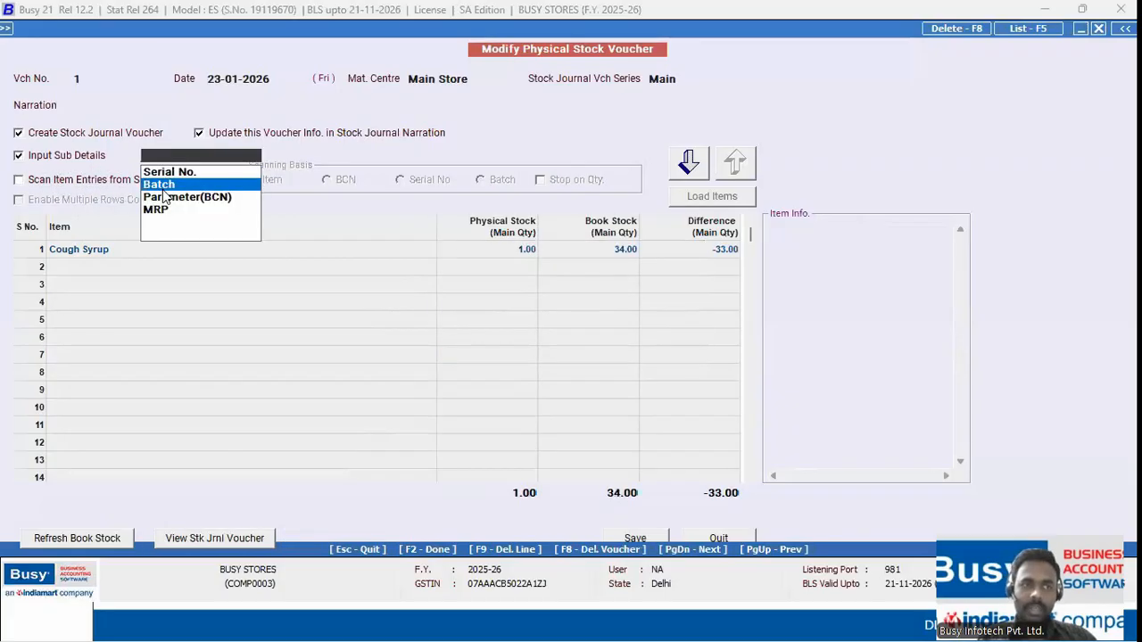
left_click(79, 155)
left_click(90, 184)
type("h")
key("Return")
key("Return")
key("Return")
key("Return")
key("Return")
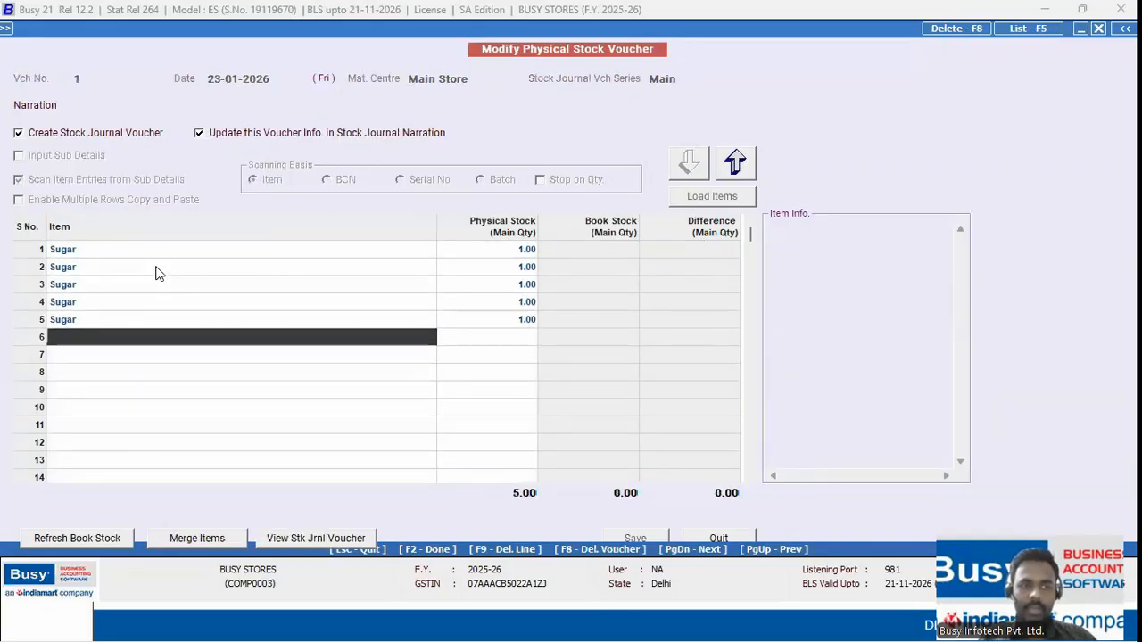
Enable multiple rows copy and paste, and duplicate the five Sugar rows into rows 6 to 10
left_click(724, 172)
left_click(55, 201)
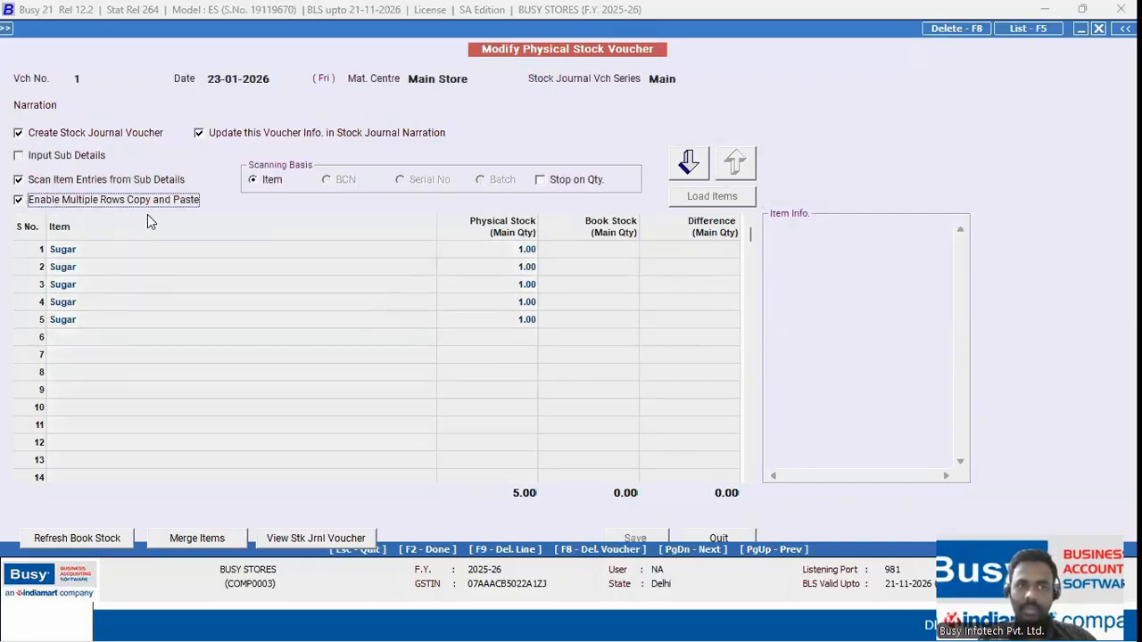
left_click(690, 163)
left_click_drag(87, 250, 727, 324)
key("ctrl+c")
key("ctrl+v")
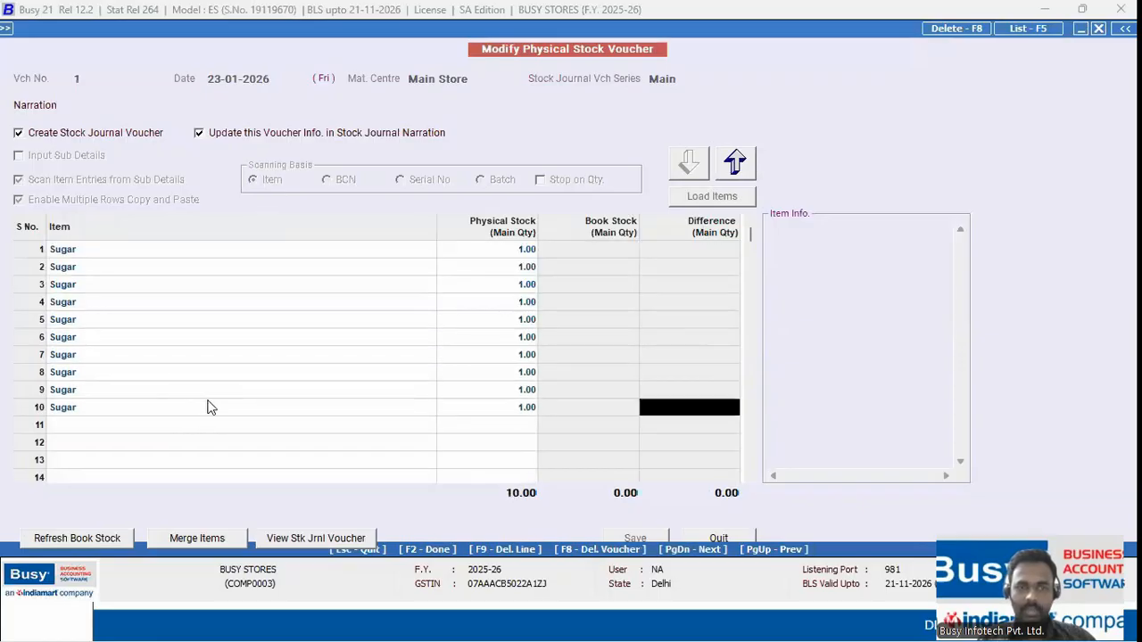
Try copying the upper Sugar rows to row 11 with multiple rows copy and paste turned off
left_click(716, 172)
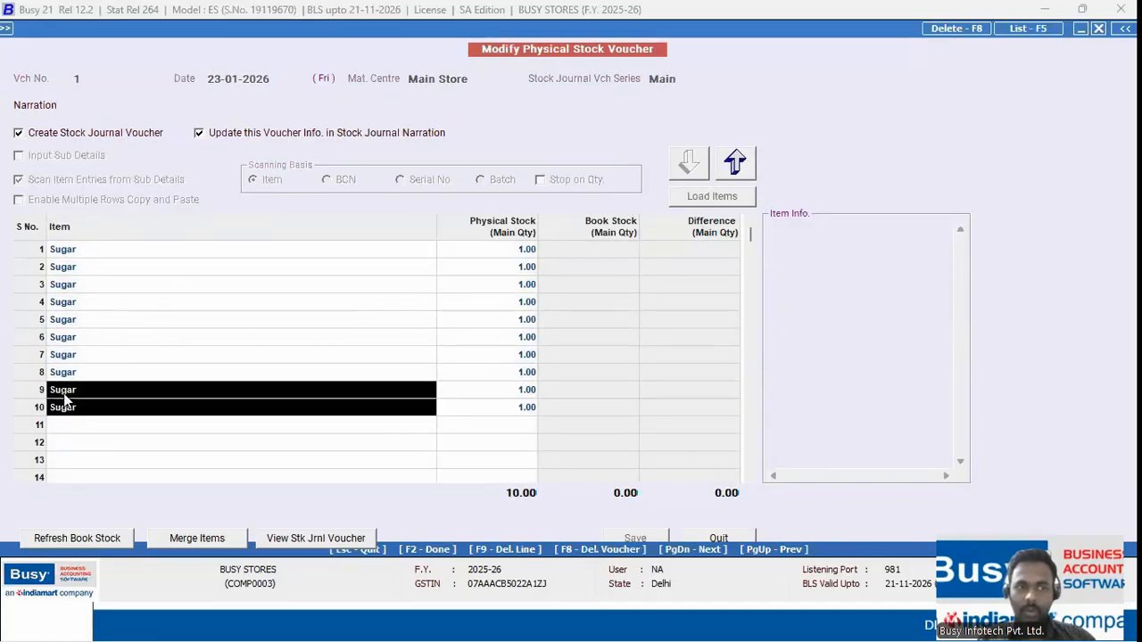
left_click_drag(66, 252, 531, 339)
key("ctrl+c")
left_click(82, 428)
key("ctrl+v")
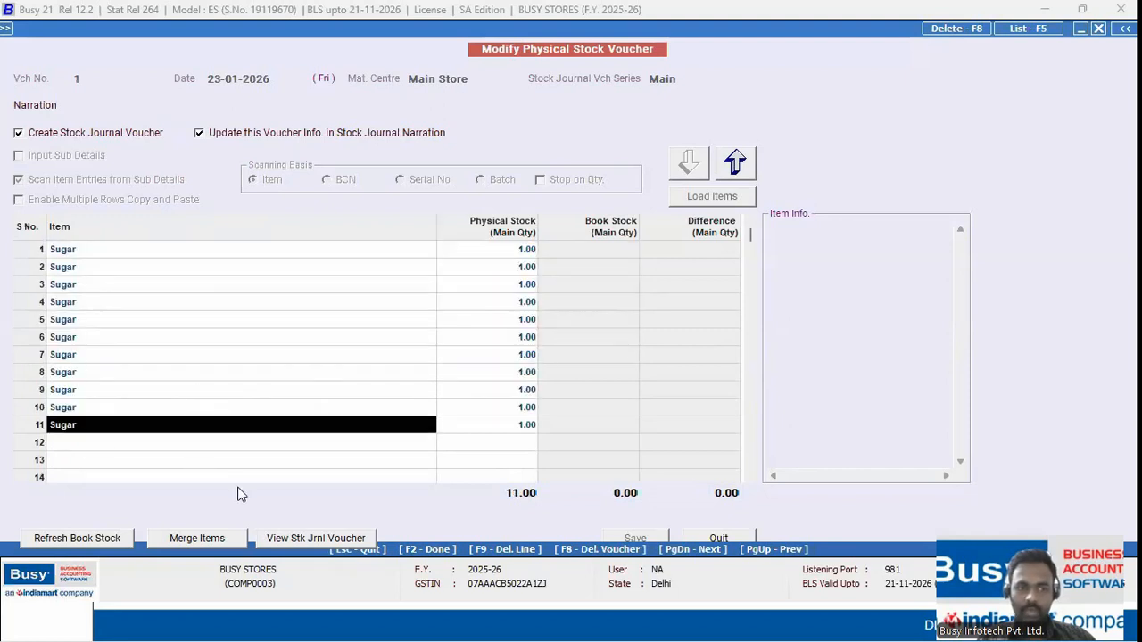
Turn multiple rows copy and paste back on, and quit the physical stock voucher without saving
left_click(734, 161)
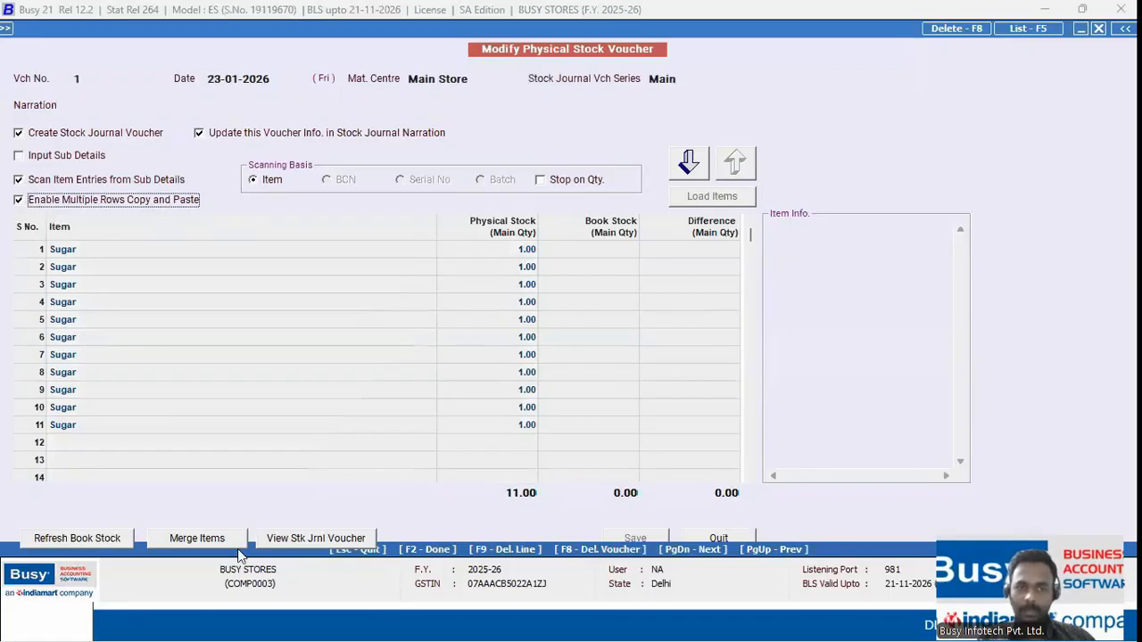
left_click(718, 538)
left_click(603, 352)
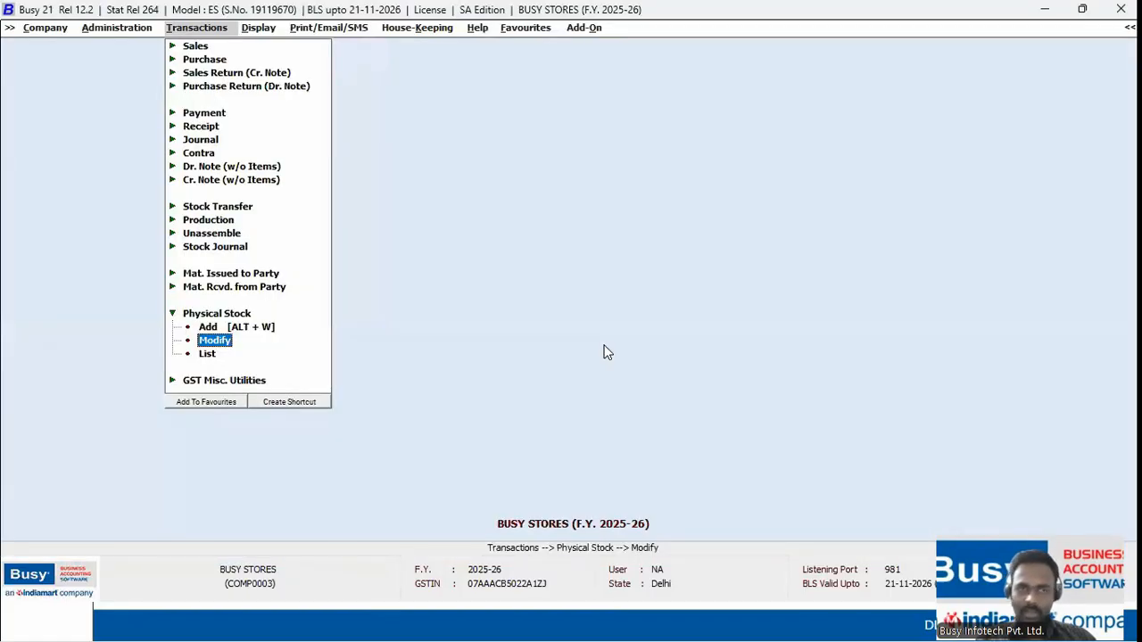
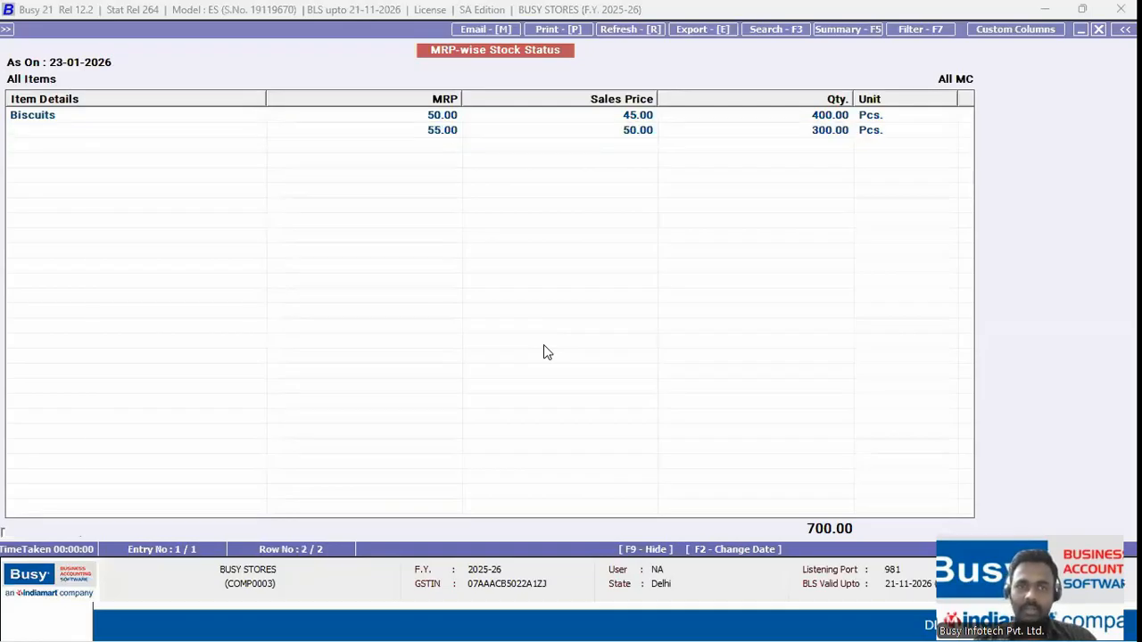
Check the biscuit quantities on the presentation slide, and enter Biscuits with MRP sub details in a new physical stock voucher dated 21-03-2026
key("alt+Tab")
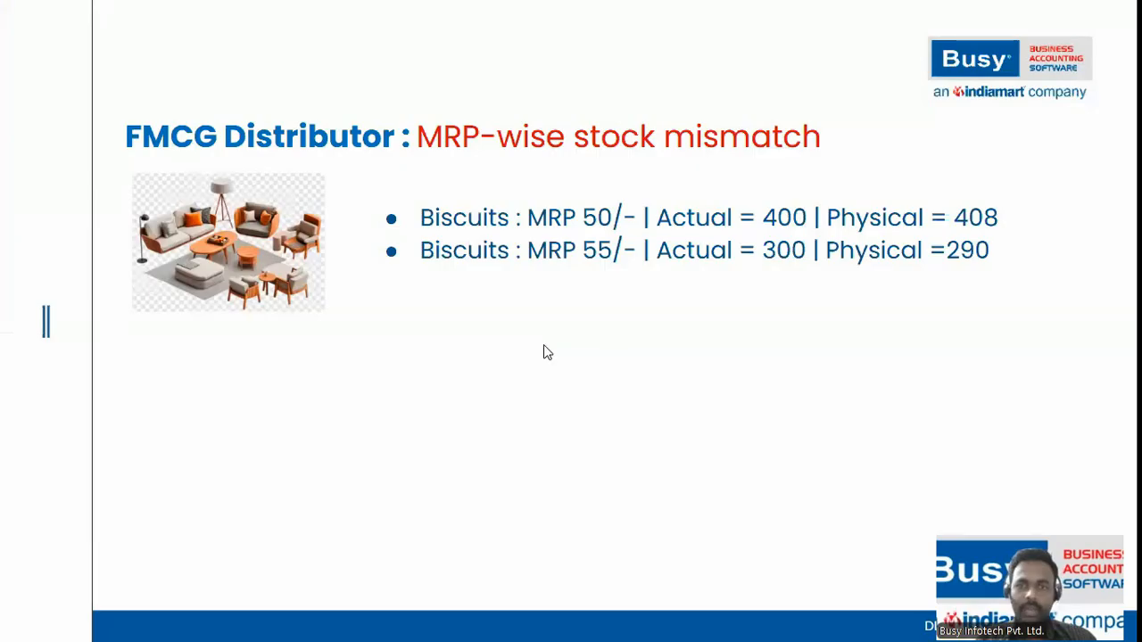
key("alt+Tab")
key("Return")
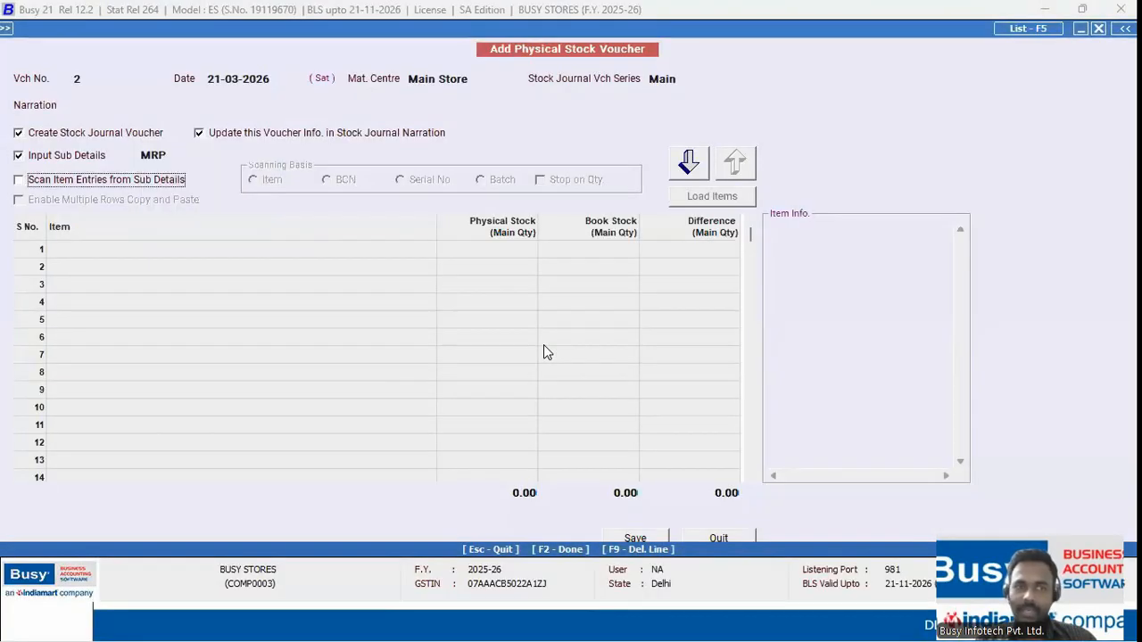
key("Return")
key("Return")
key("Return")
key("Return")
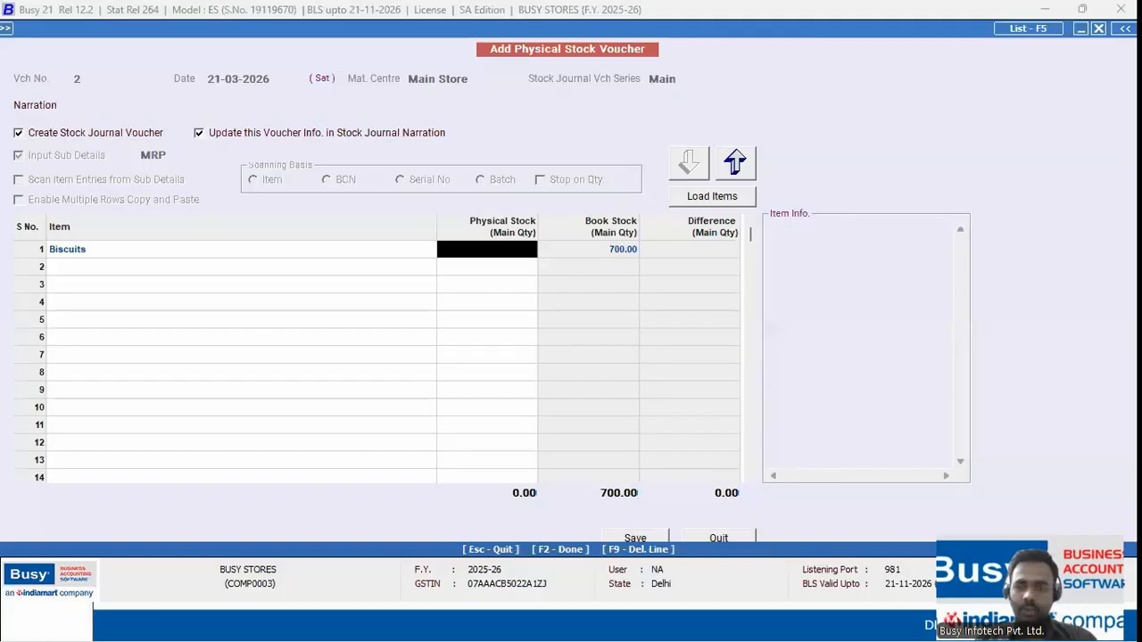
Recheck the slide's MRP-wise quantities, and set the physical stock of Biscuits to 698
key("alt+Tab")
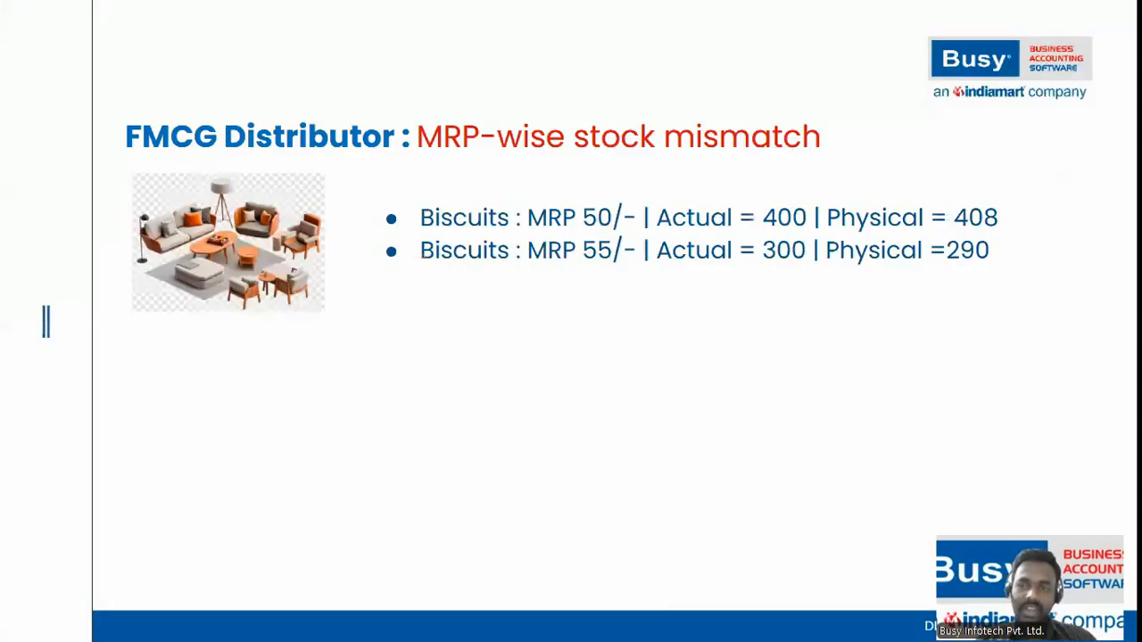
key("alt+Tab")
type("698")
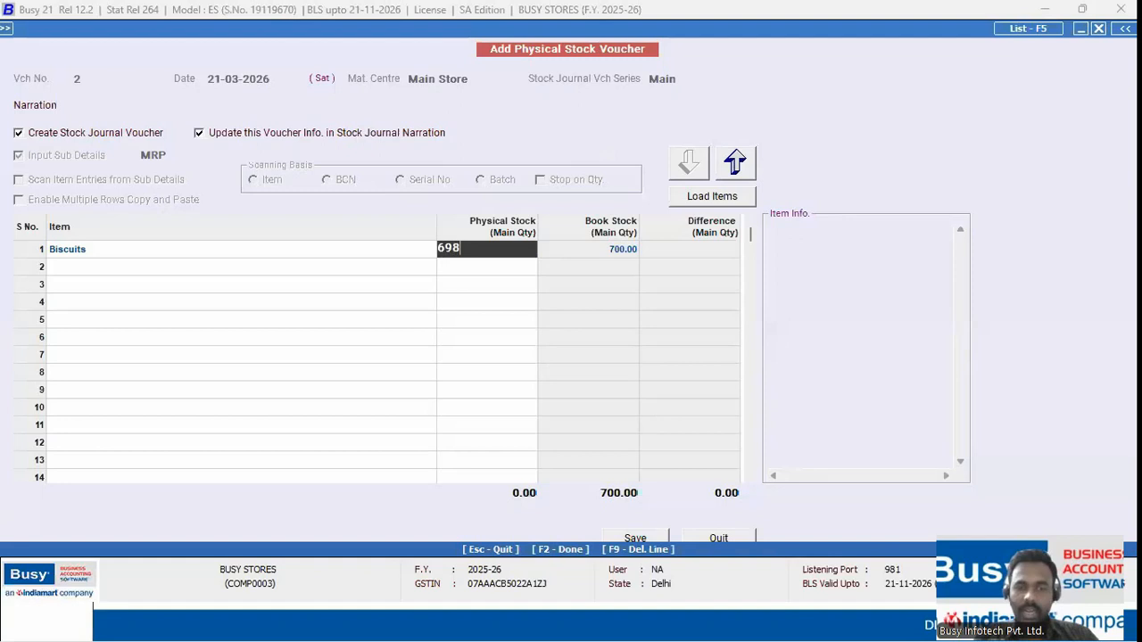
key("Return")
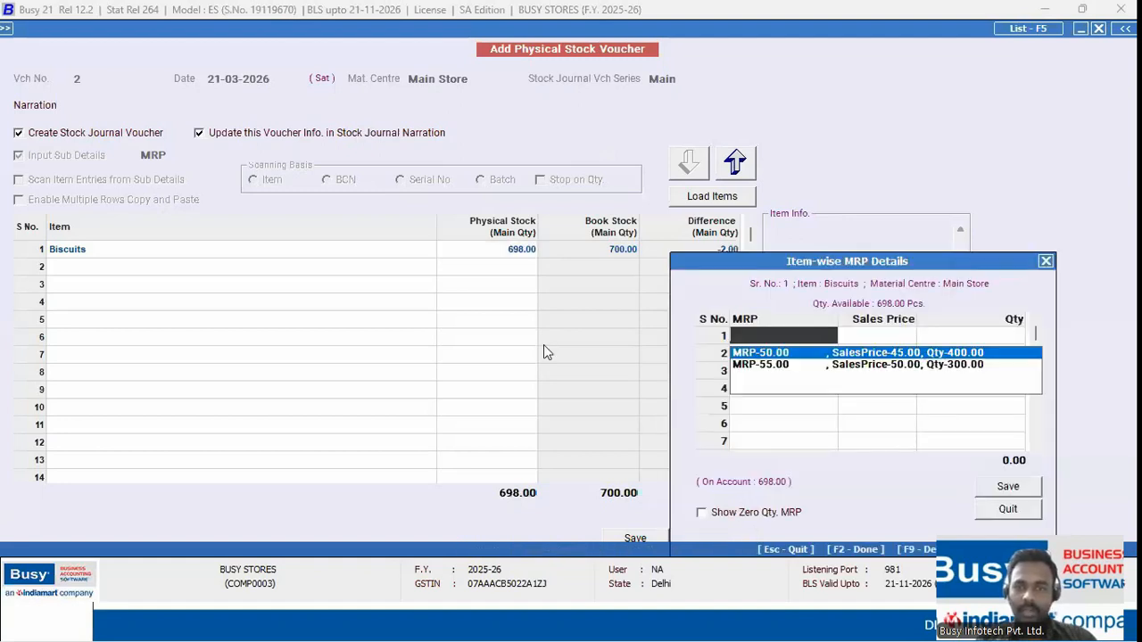
Allocate the Biscuits quantity by MRP: 408 at MRP 50 and 290 at MRP 55
key("Return")
key("Return")
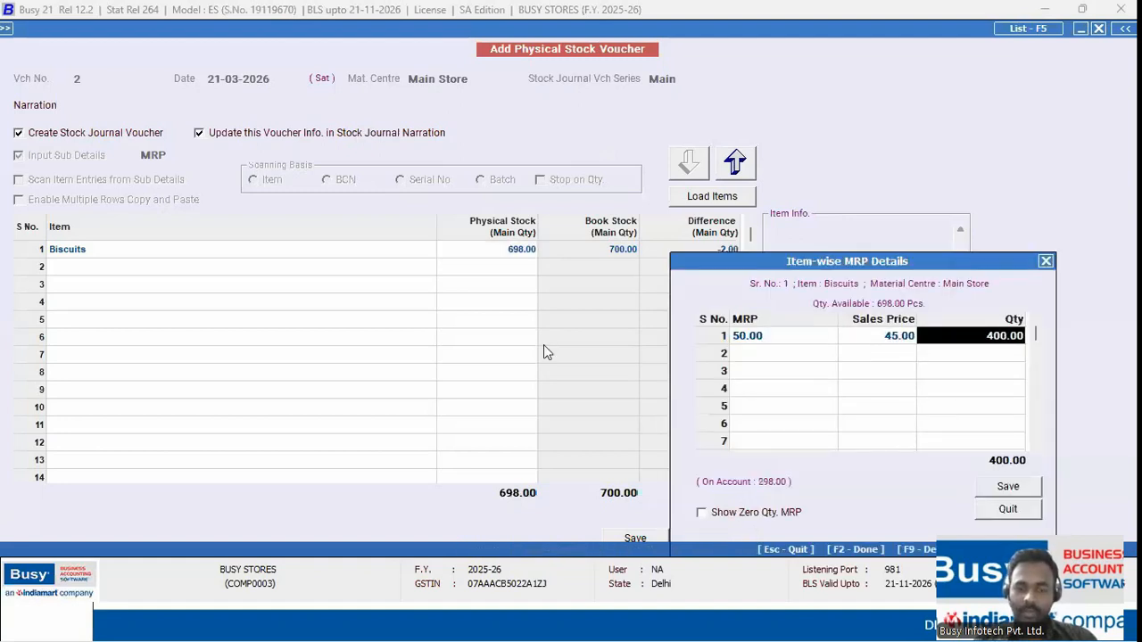
key("Return")
key("Return")
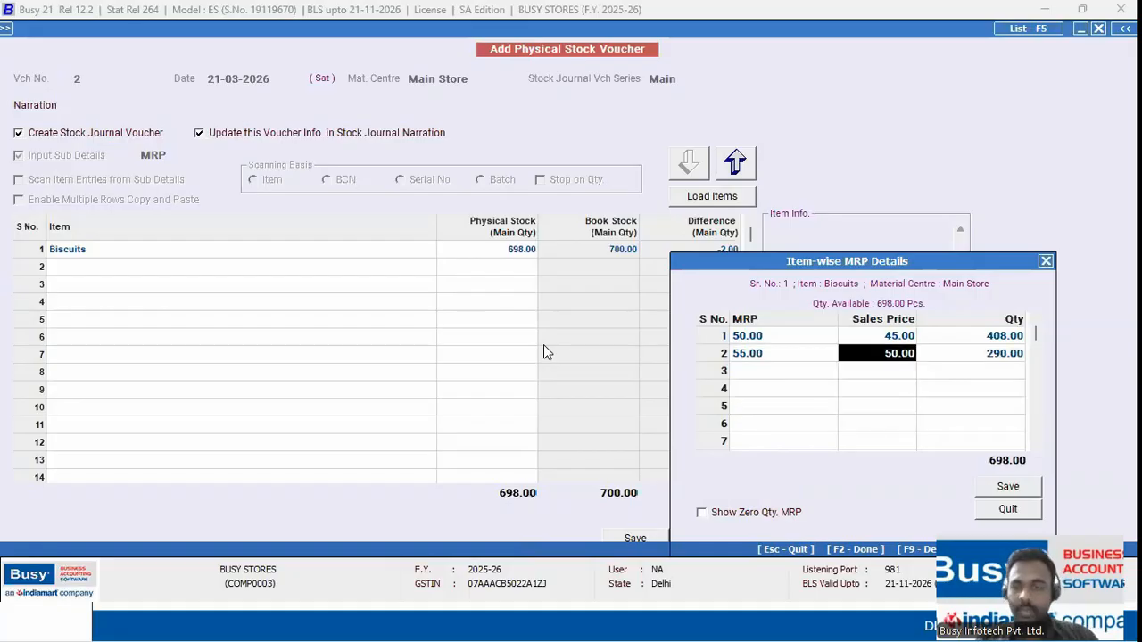
key("Return")
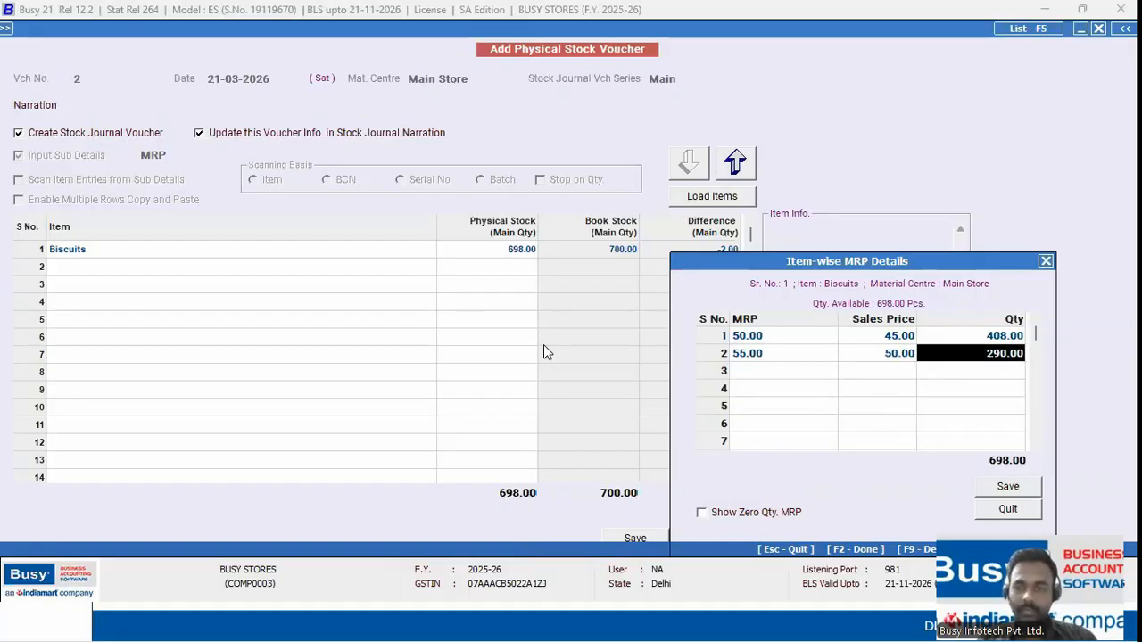
Try to finish the MRP details with the MRP 55 quantity set to 300
type("300")
key("Return")
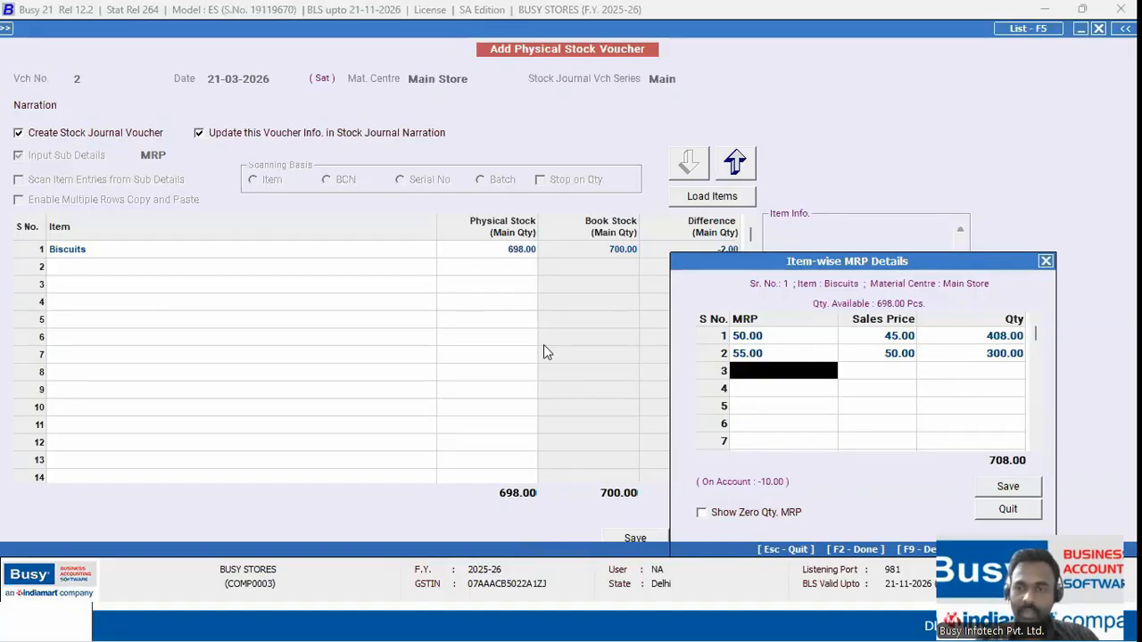
key("Return")
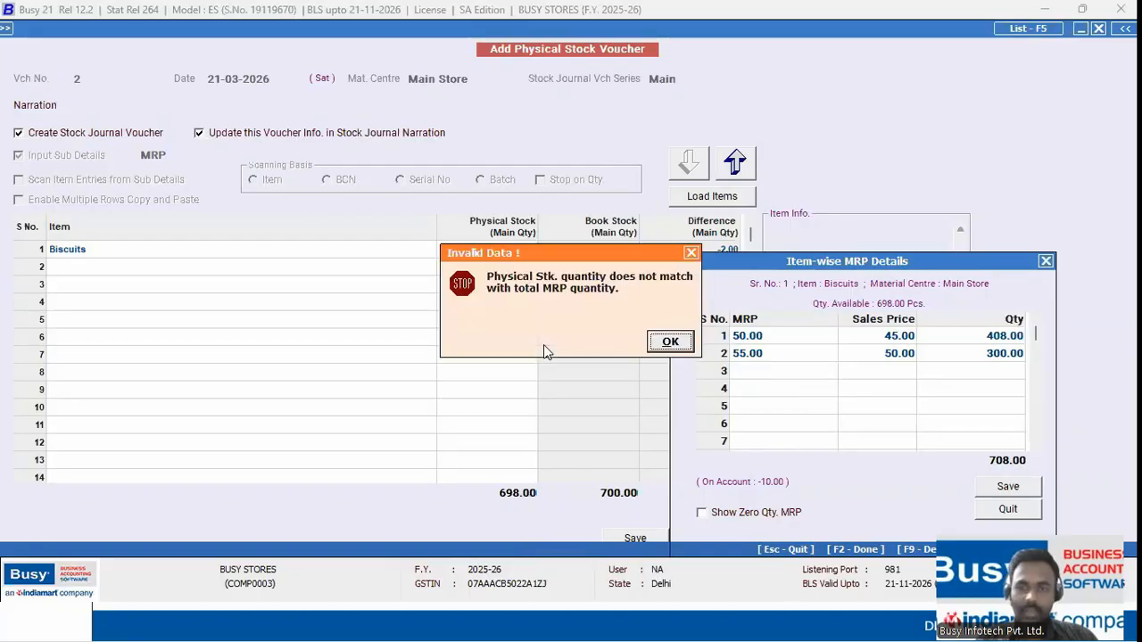
key("Return")
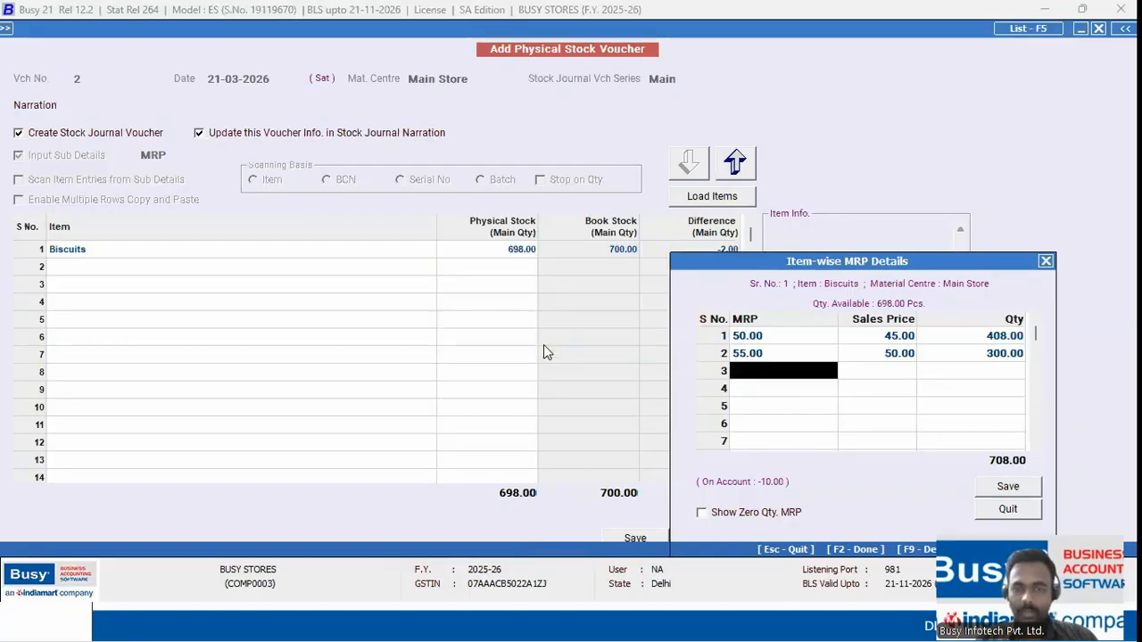
Set the MRP 55 quantity to 290 and save the item-wise MRP details
key("shift+Tab")
type("290")
key("Return")
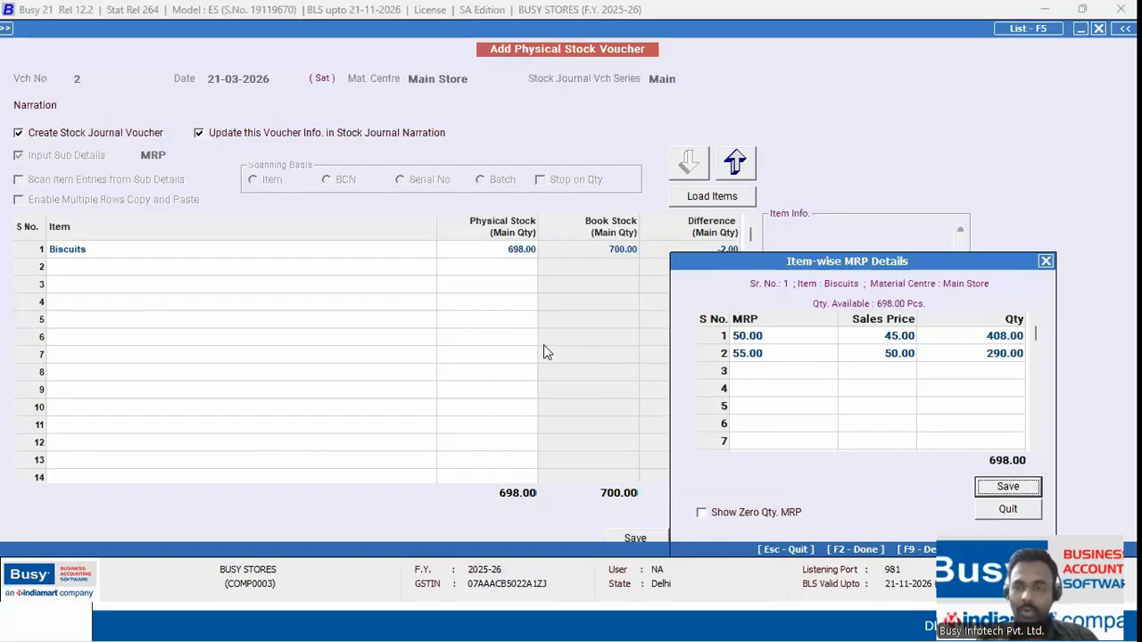
key("Return")
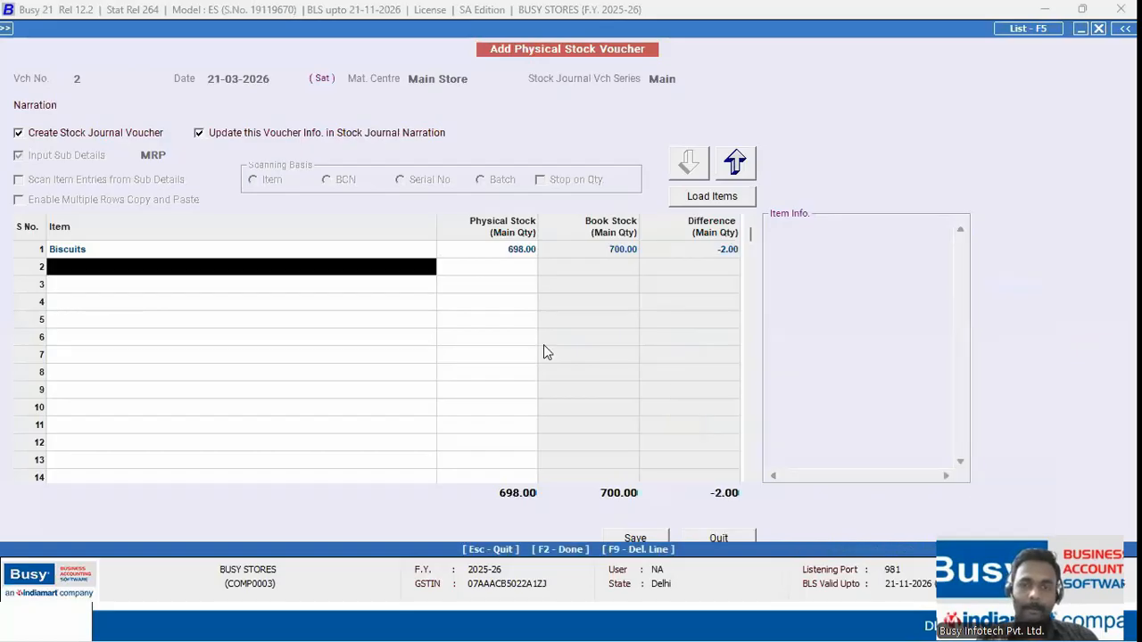
Save the Biscuits physical stock voucher and leave voucher entry
key("shift+Tab")
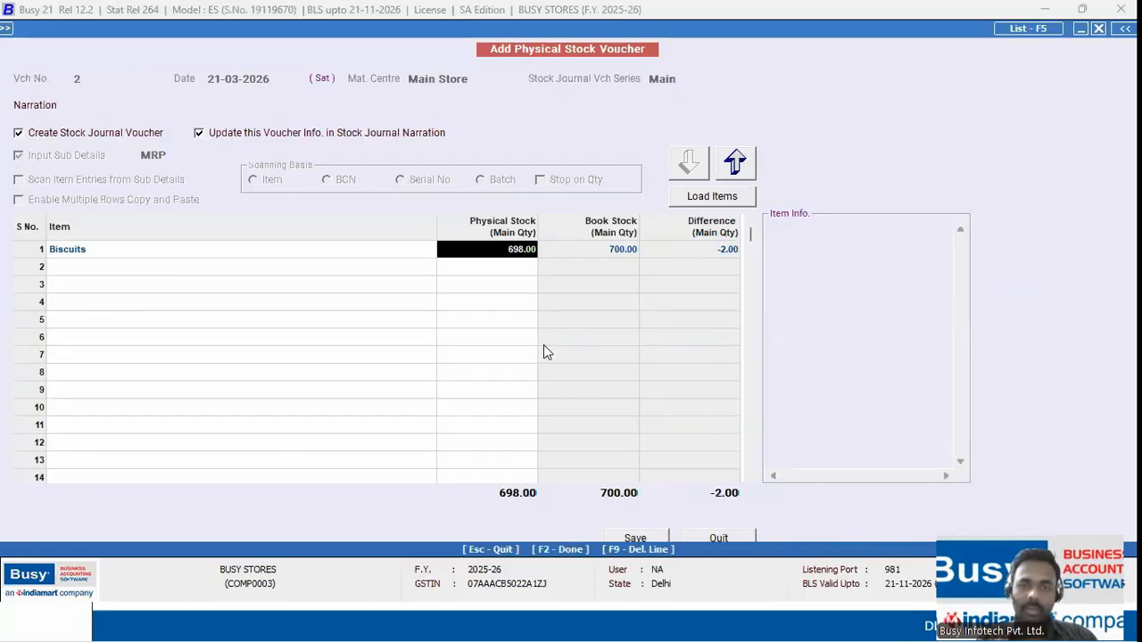
key("Tab")
key("Tab")
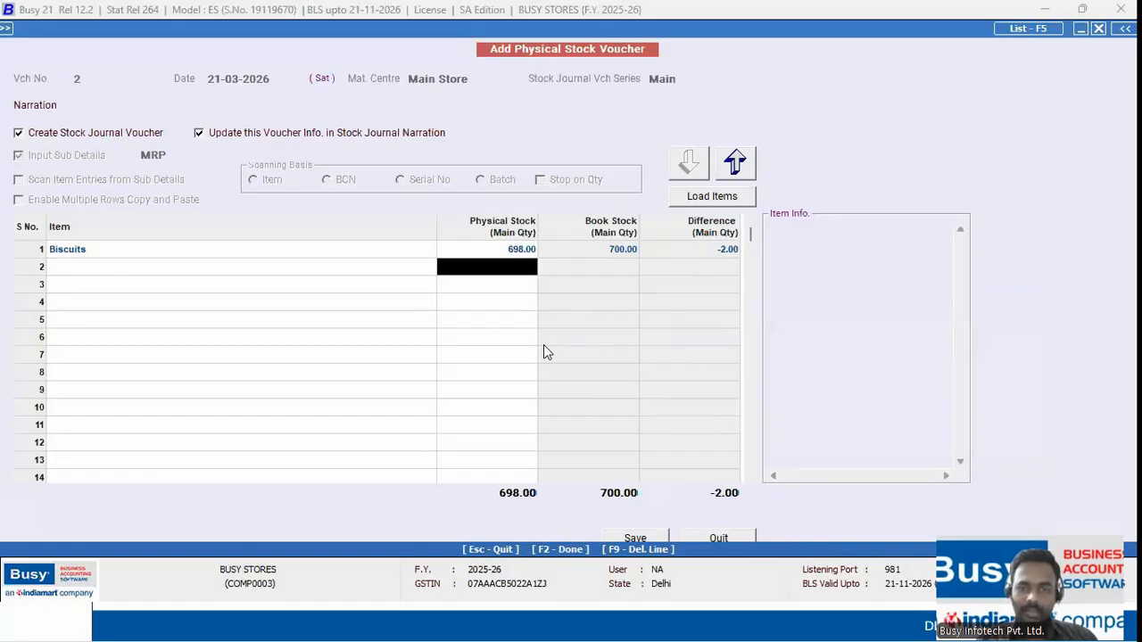
left_click(529, 254)
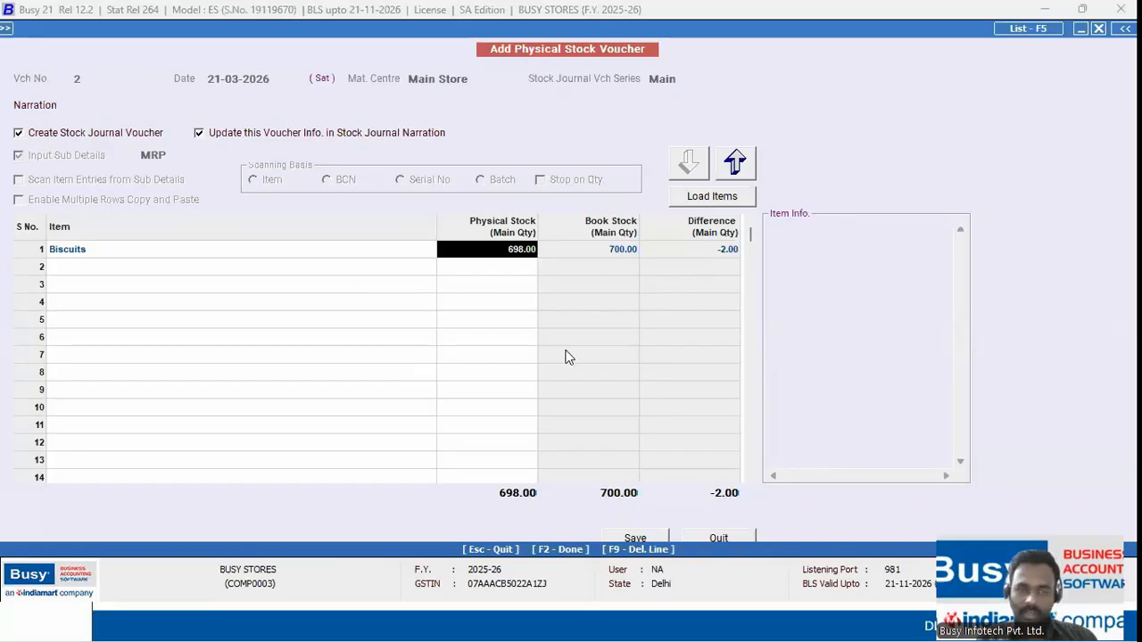
key("F2")
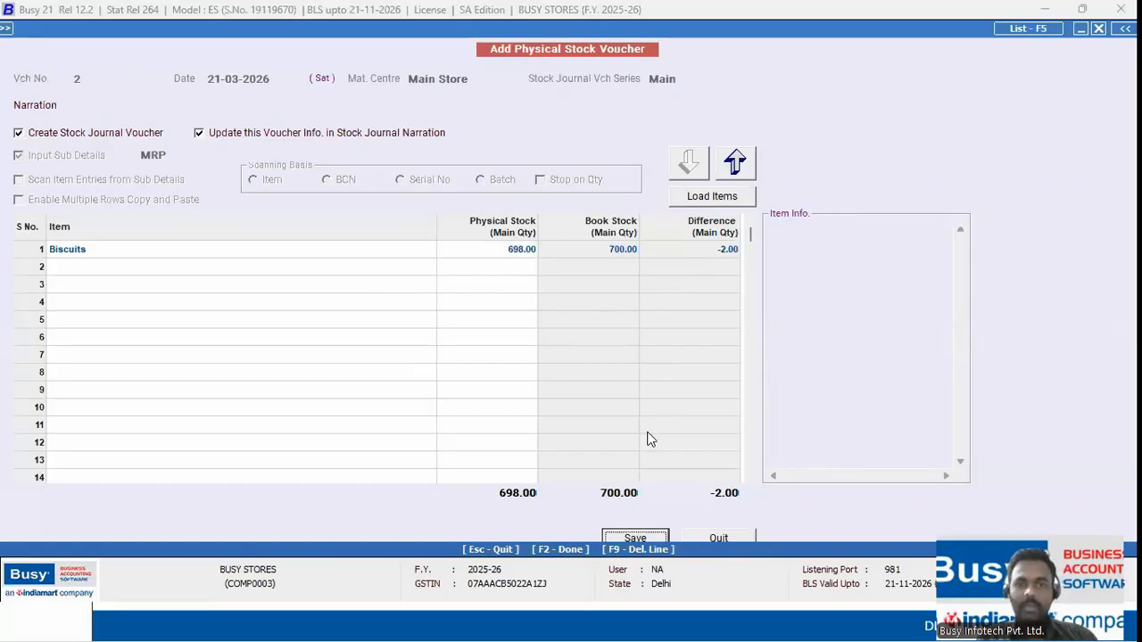
key("Return")
key("Return")
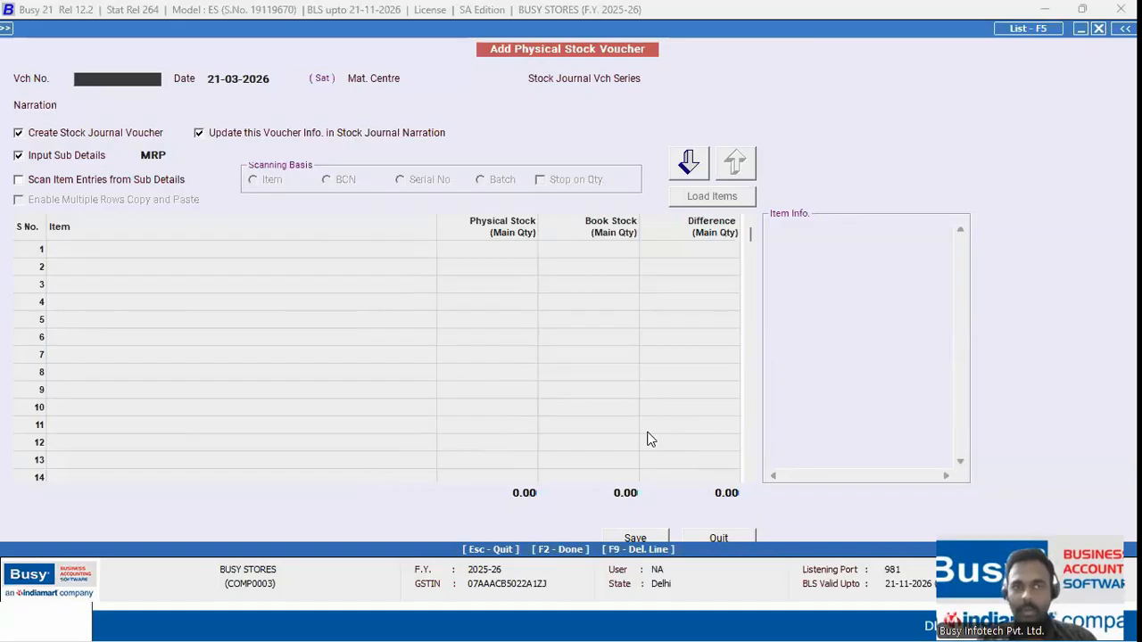
key("Escape")
key("Right")
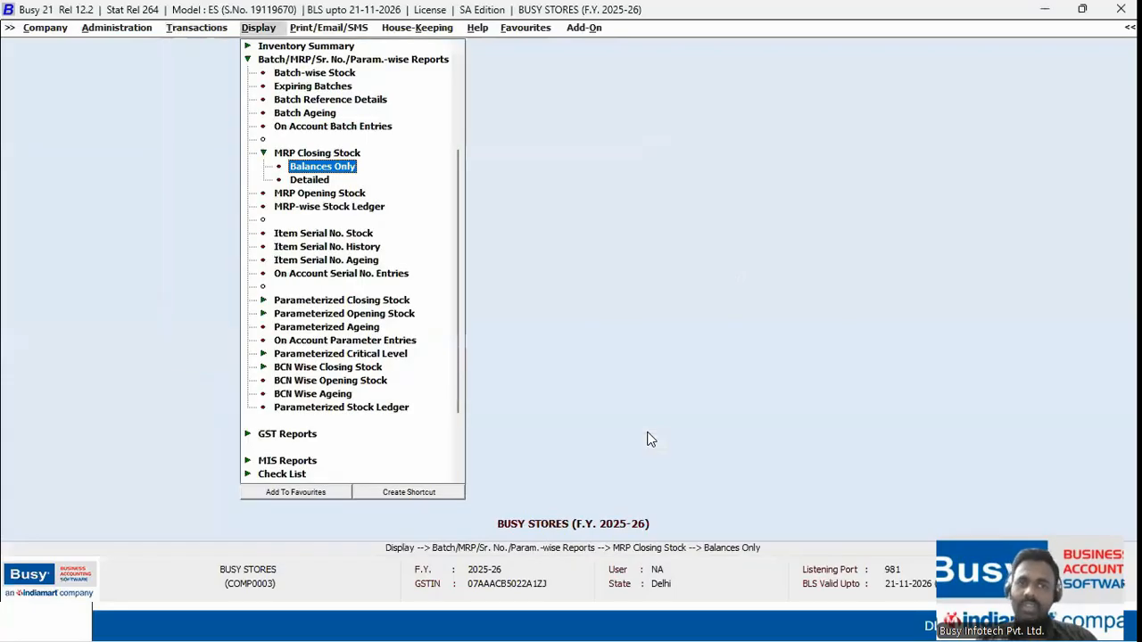
key("Left")
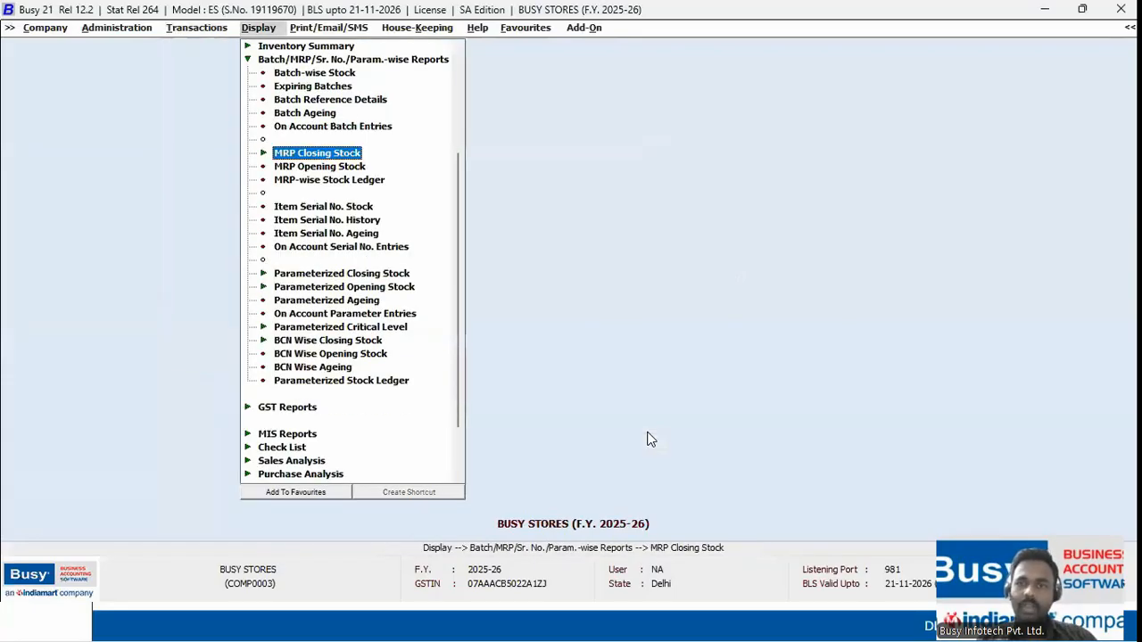
key("Down")
key("Down")
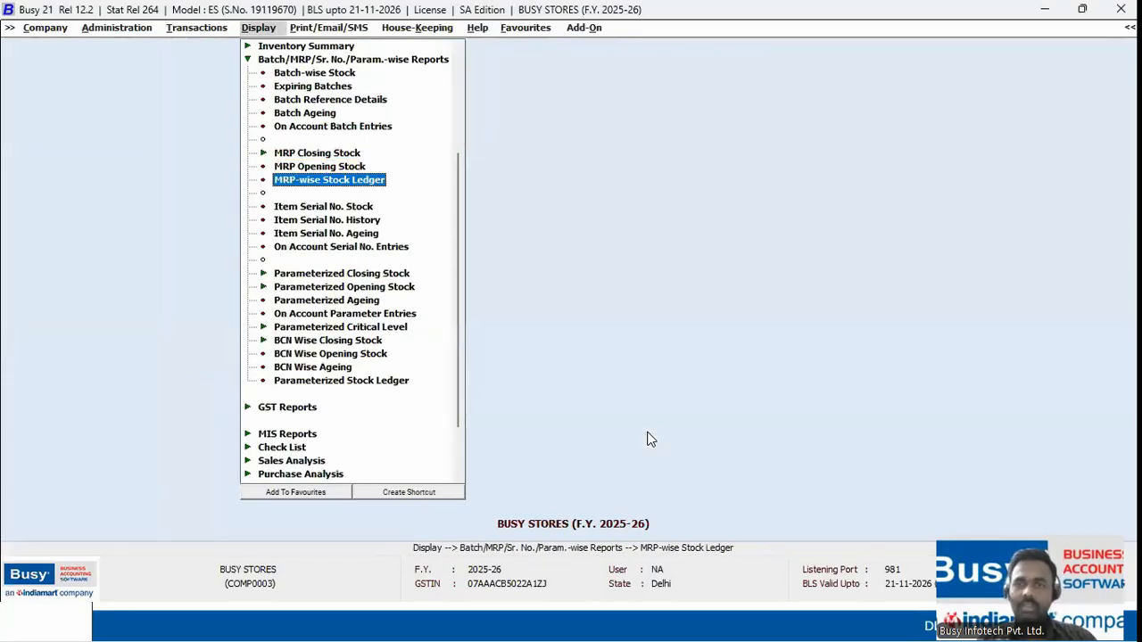
key("Down")
key("Down")
key("Up")
key("Left")
key("Up")
key("Up")
key("Up")
key("Right")
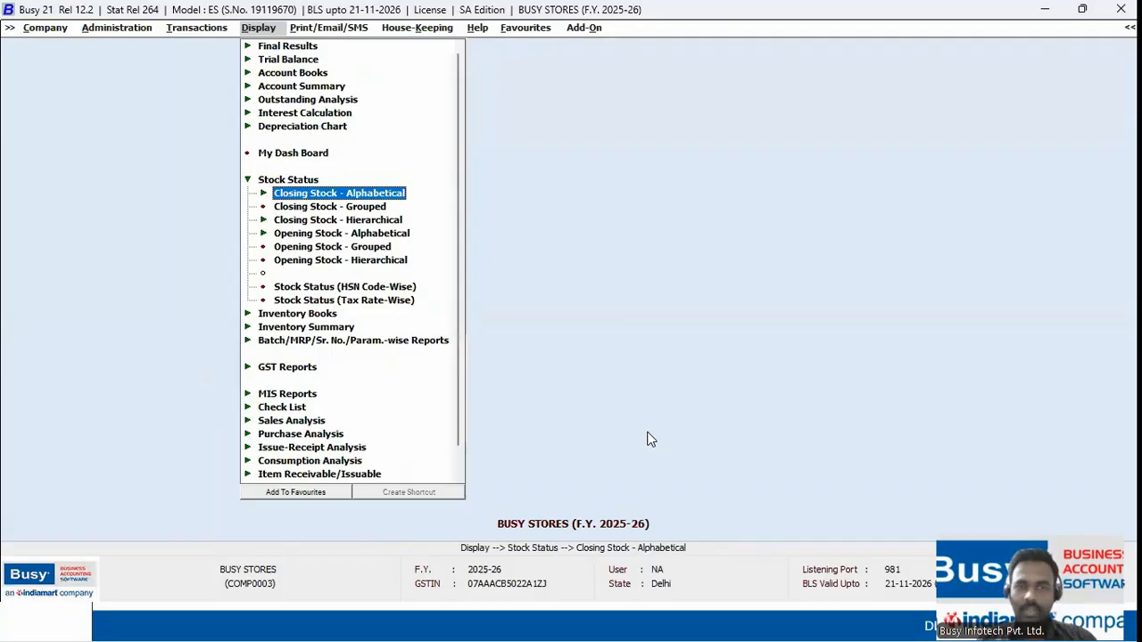
key("Right")
key("Down")
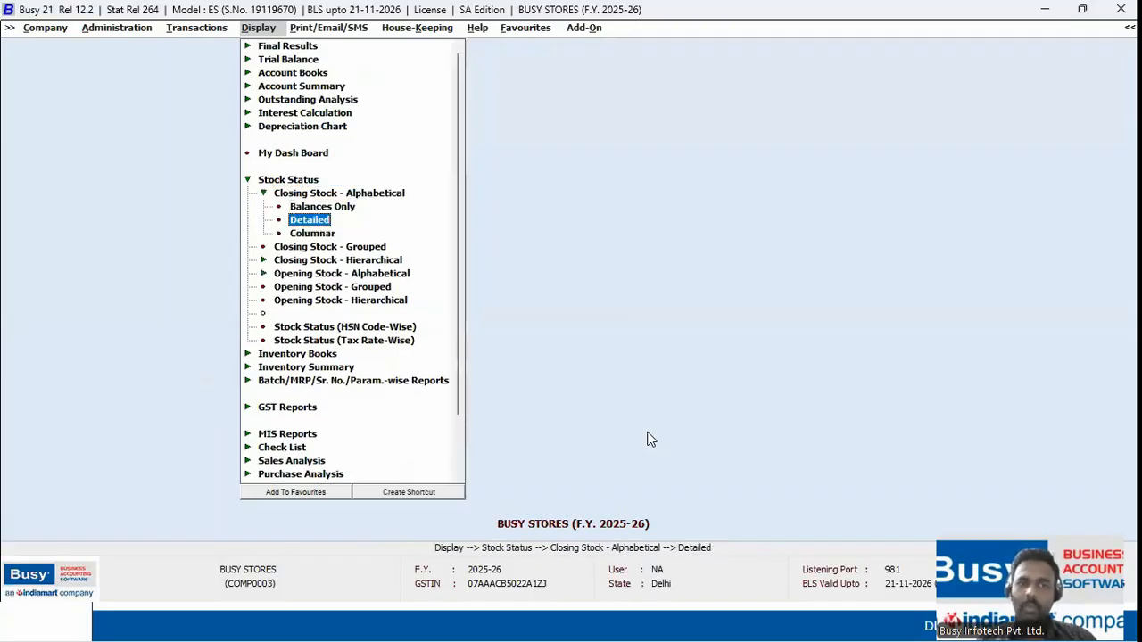
key("Up")
key("Down")
key("Down")
key("Left")
key("Left")
key("Left")
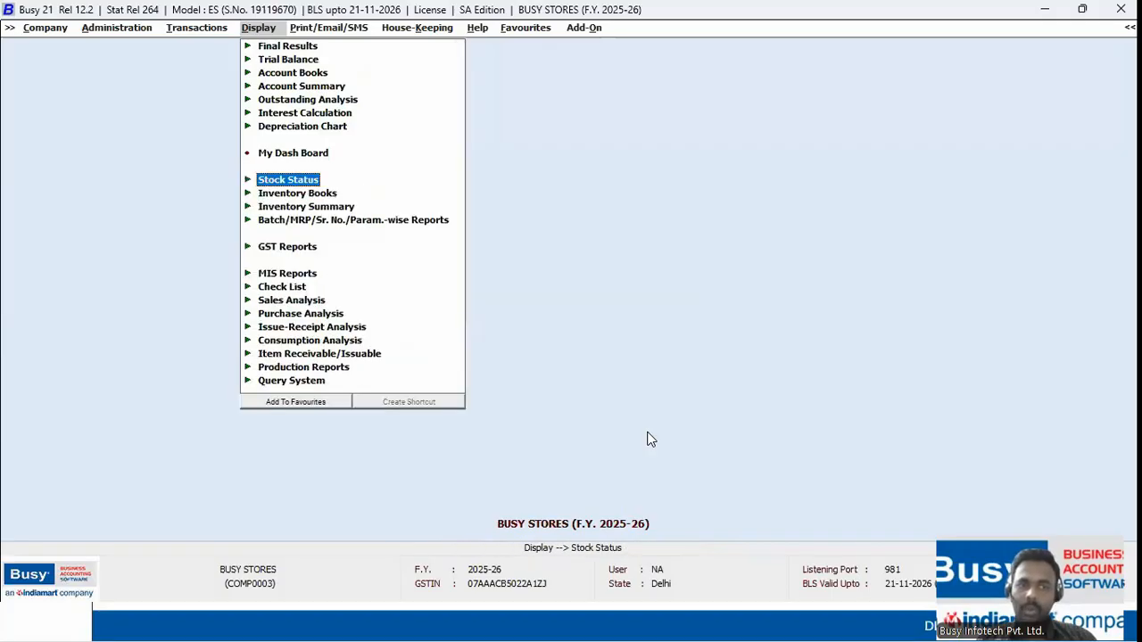
Open the item-wise Stock Ledger report from the inventory books
key("Down")
key("Right")
key("Down")
key("Down")
key("Right")
key("Down")
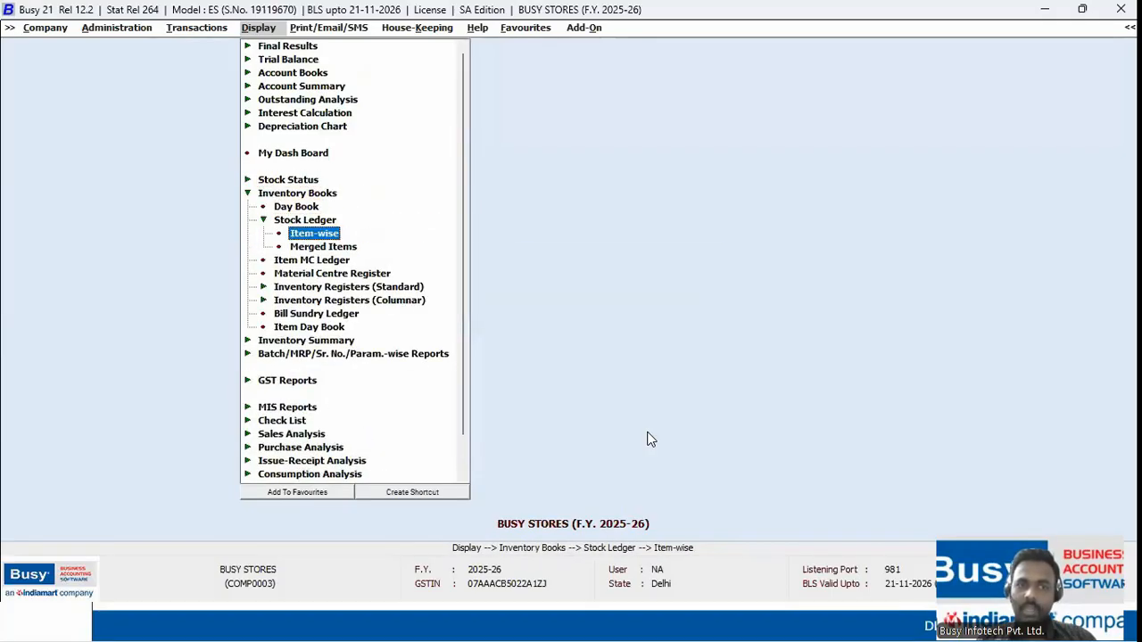
key("Return")
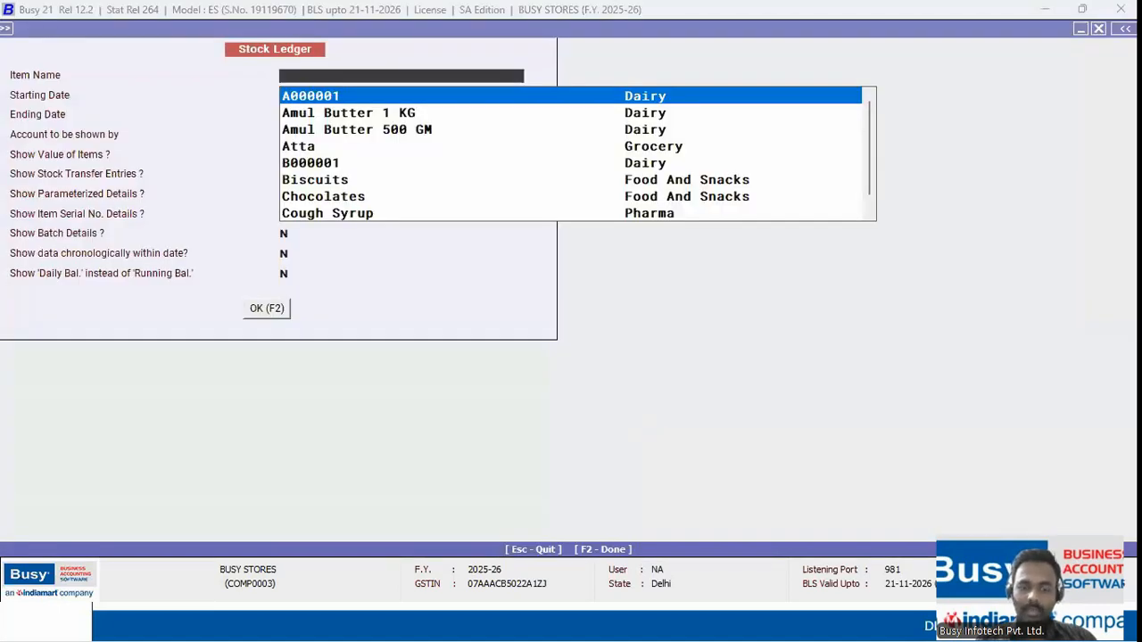
key("Down")
key("Return")
key("F2")
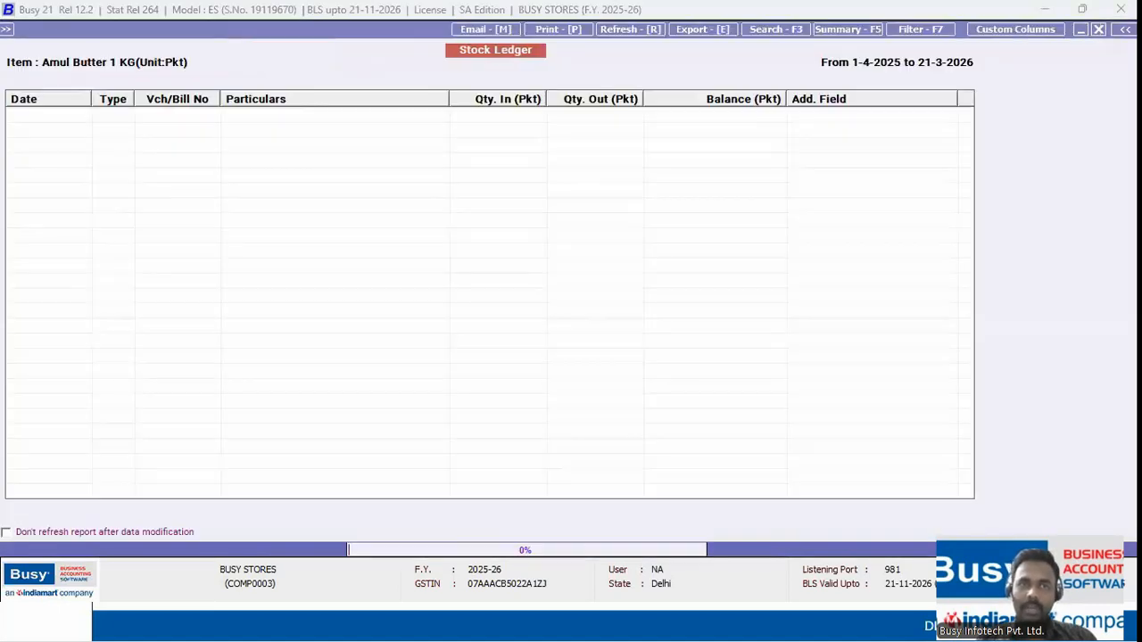
key("Escape")
Generate the Stock Ledger for Biscuits and review its stock journal entries
type("Bis")
key("Return")
key("F2")
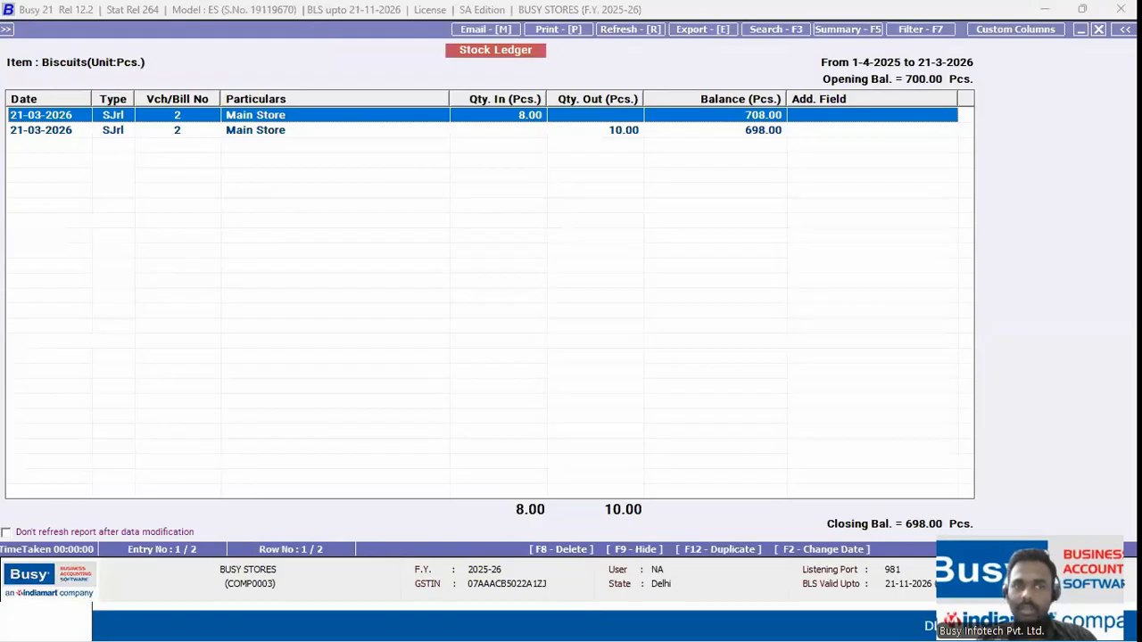
key("Down")
key("Up")
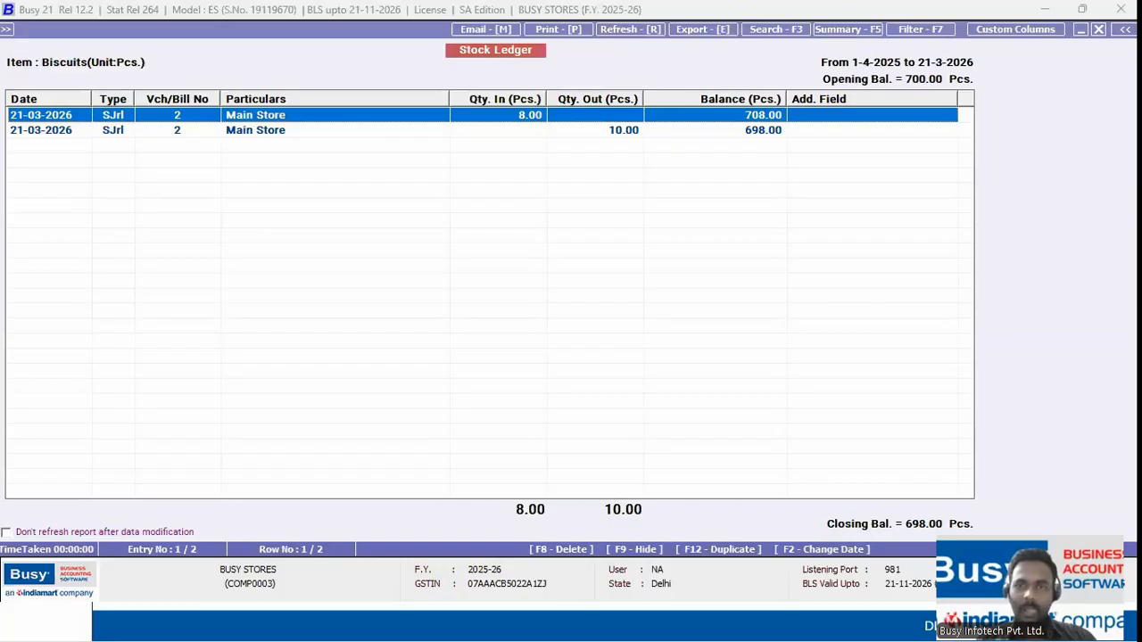
Close the Biscuits Stock Ledger and collapse the inventory books list
key("Escape")
key("Escape")
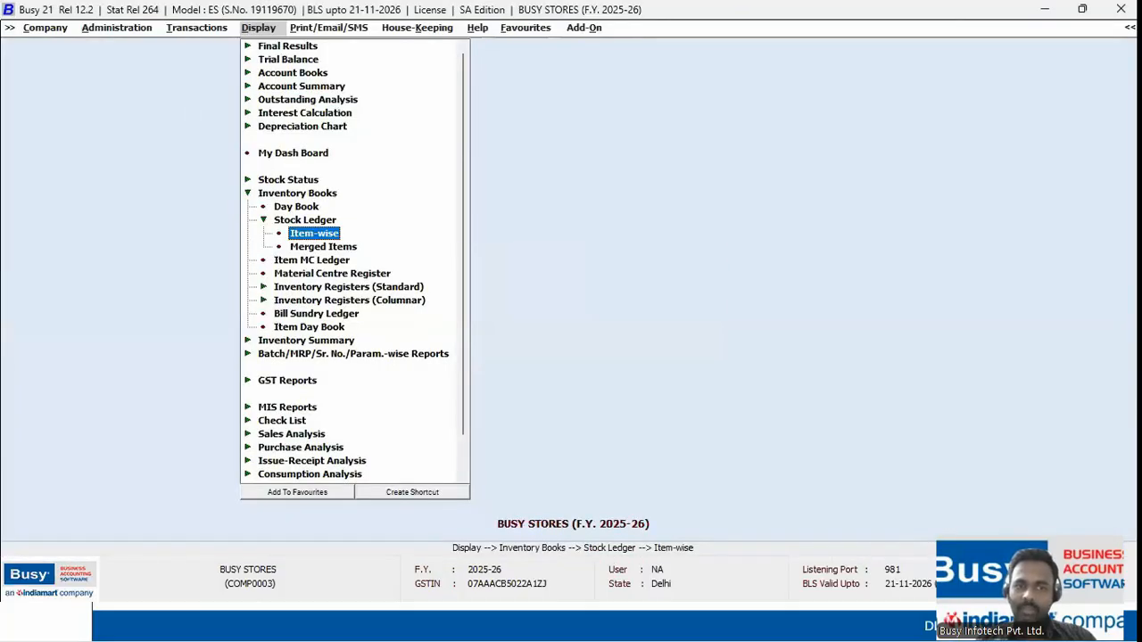
key("Escape")
key("Escape")
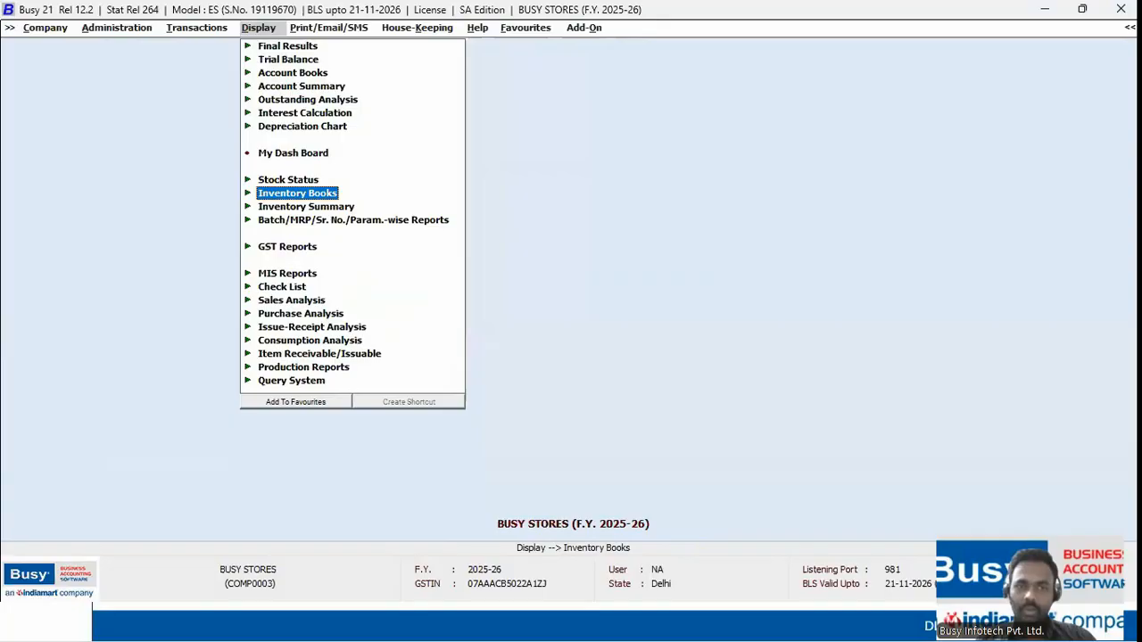
Open the Check Negative Stock report from the inventory summary reports
key("Down")
key("Return")
key("Down")
key("Down")
key("Down")
key("Down")
key("Down")
key("Down")
key("Down")
key("Down")
key("Down")
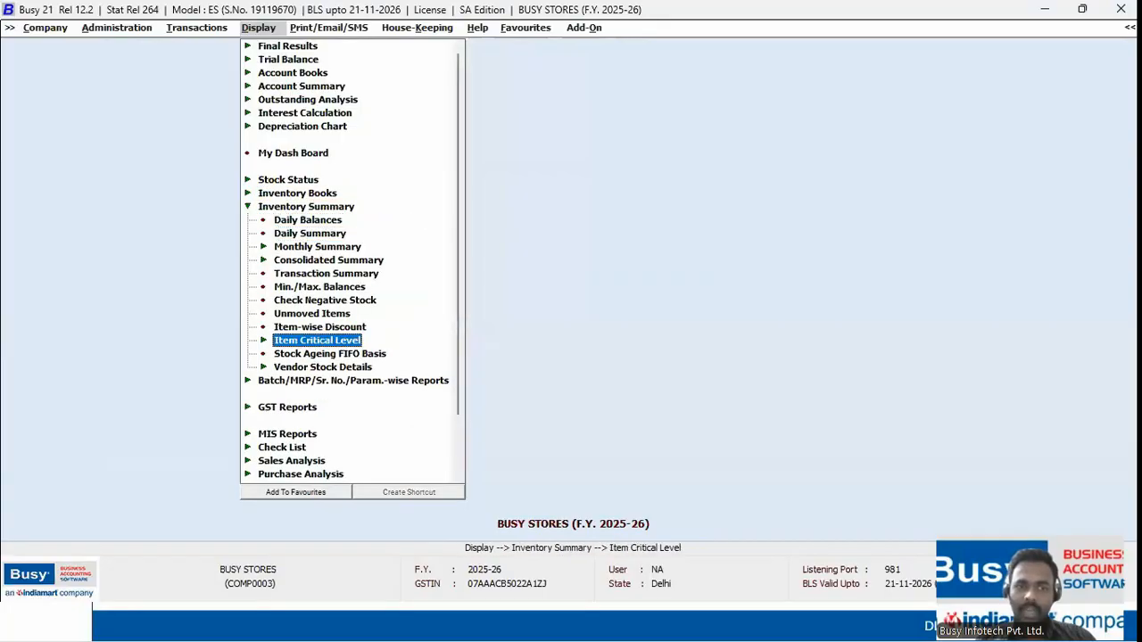
key("Up")
key("Up")
key("Up")
key("Return")
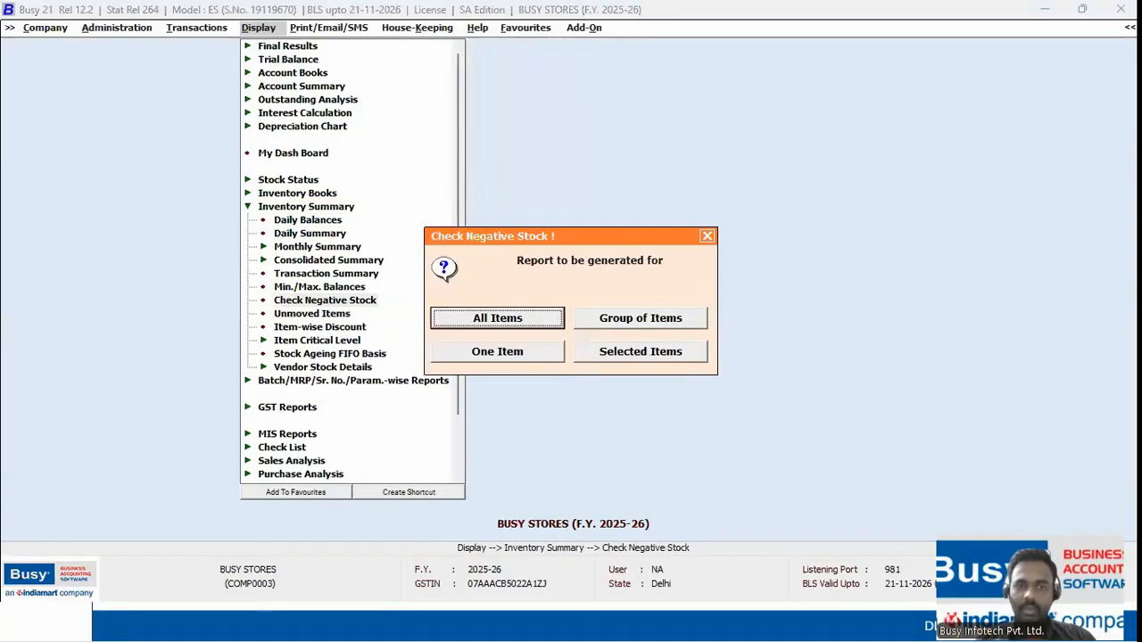
Generate the negative stock report for all items from 01-04-2025 to 21-03-2026, considering total stock
key("Return")
key("Tab")
key("Tab")
key("Return")
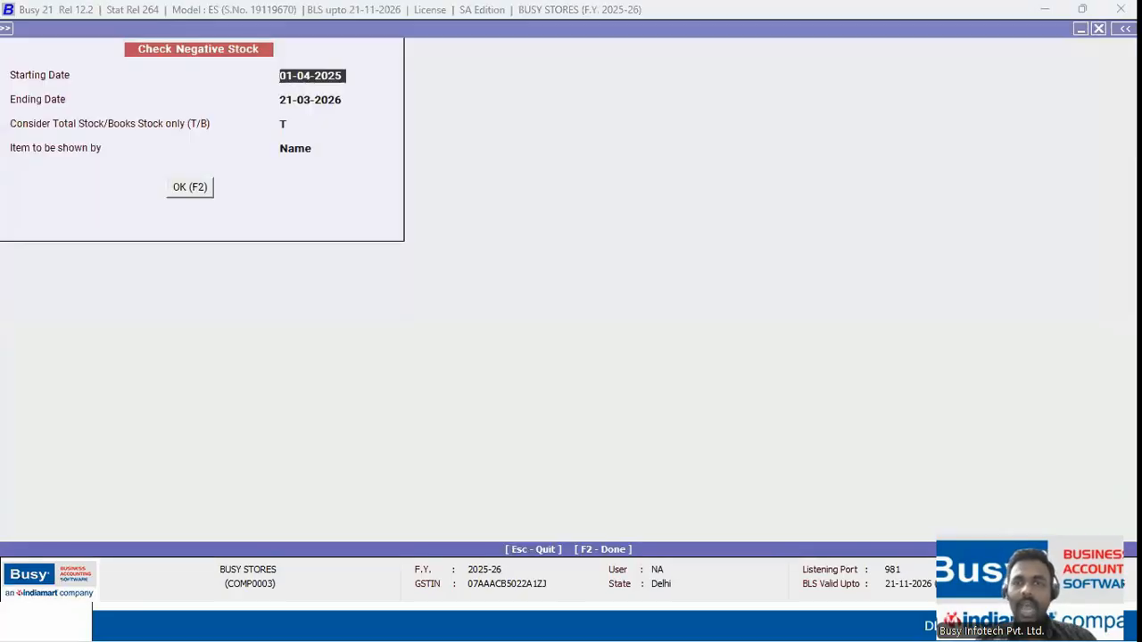
key("F2")
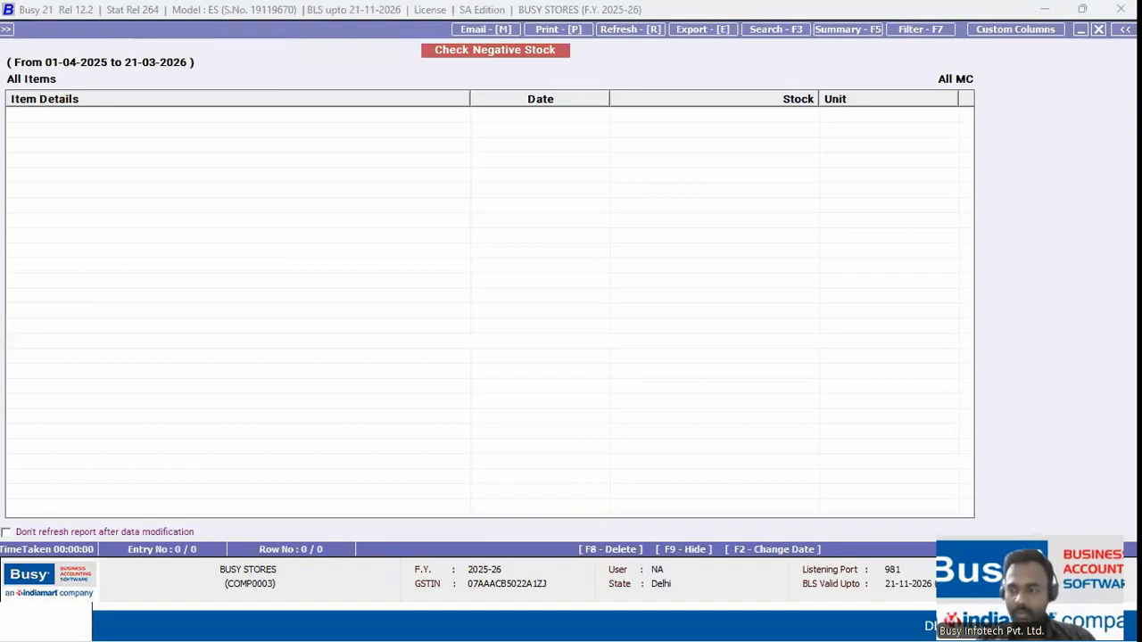
Close the negative stock report and browse the batch, MRP, serial number and parameter-wise reports
key("Escape")
key("Escape")
key("Escape")
key("Down")
key("Return")
key("Down")
key("Down")
key("Down")
key("Down")
key("Down")
key("Down")
key("Down")
key("Down")
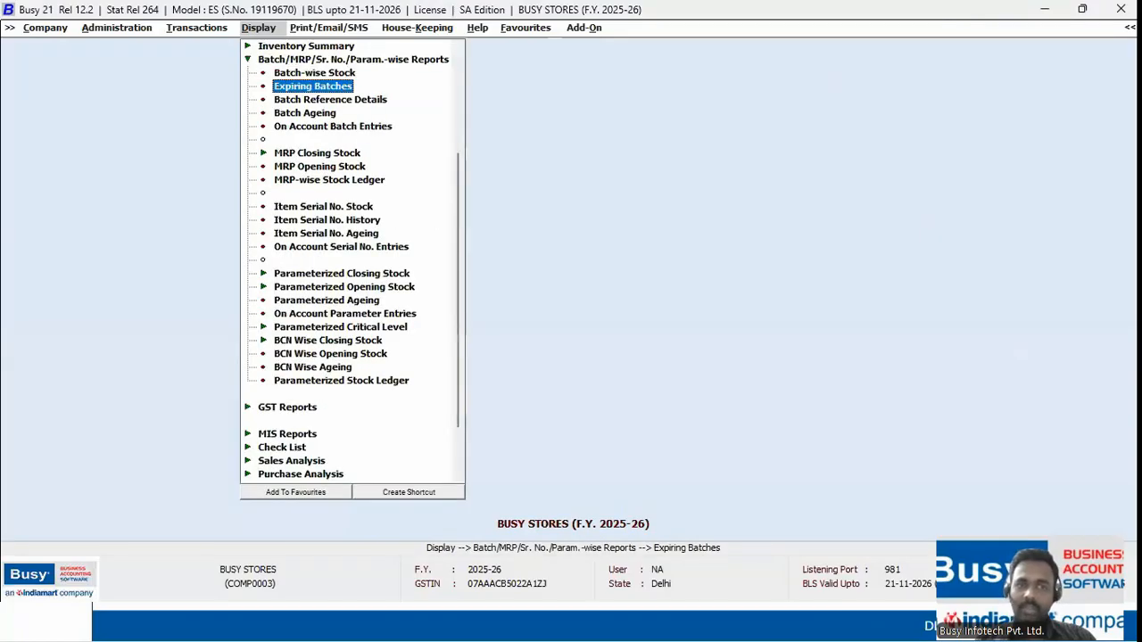
key("Down")
key("Down")
key("Down")
key("Down")
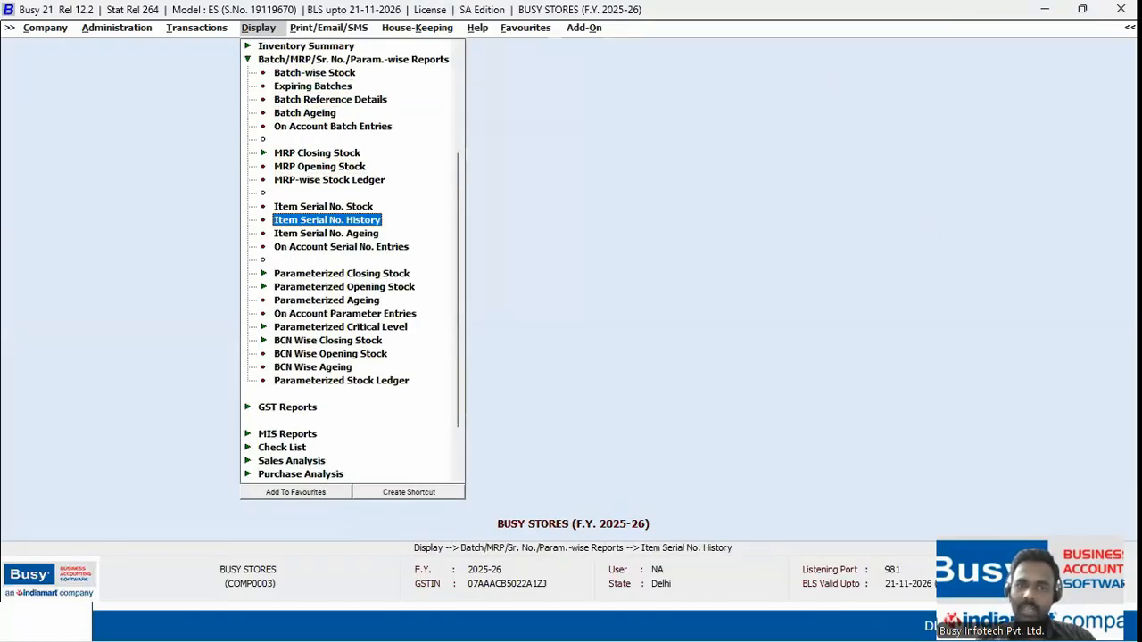
Generate the balances-only Parameterized Closing Stock report for all items
key("Return")
key("Return")
key("Down")
key("Up")
key("Return")
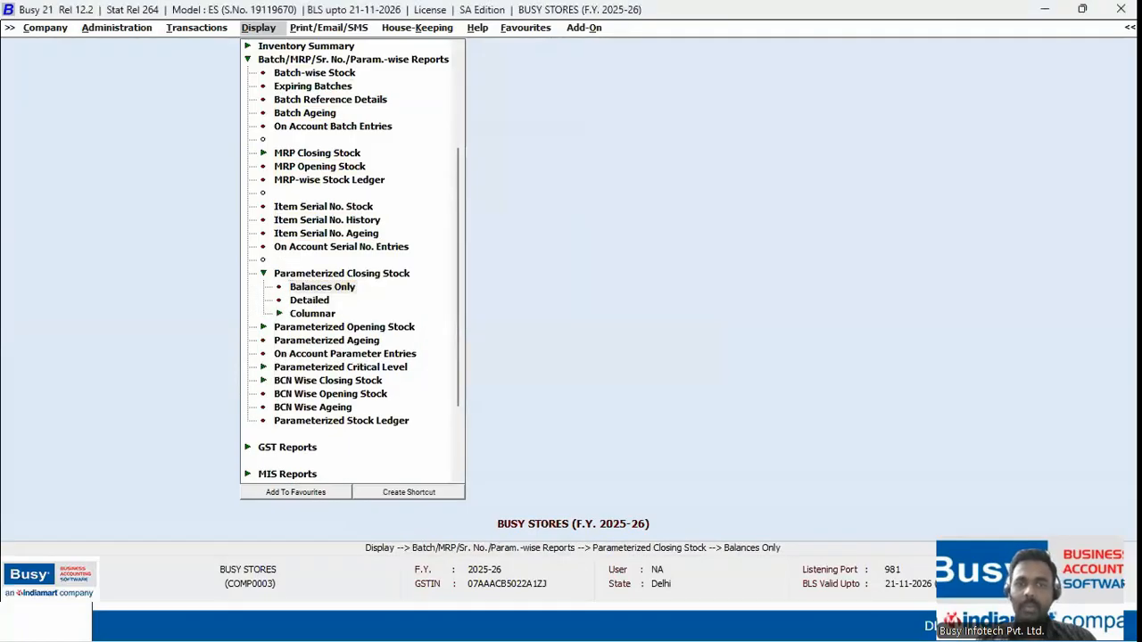
key("F2")
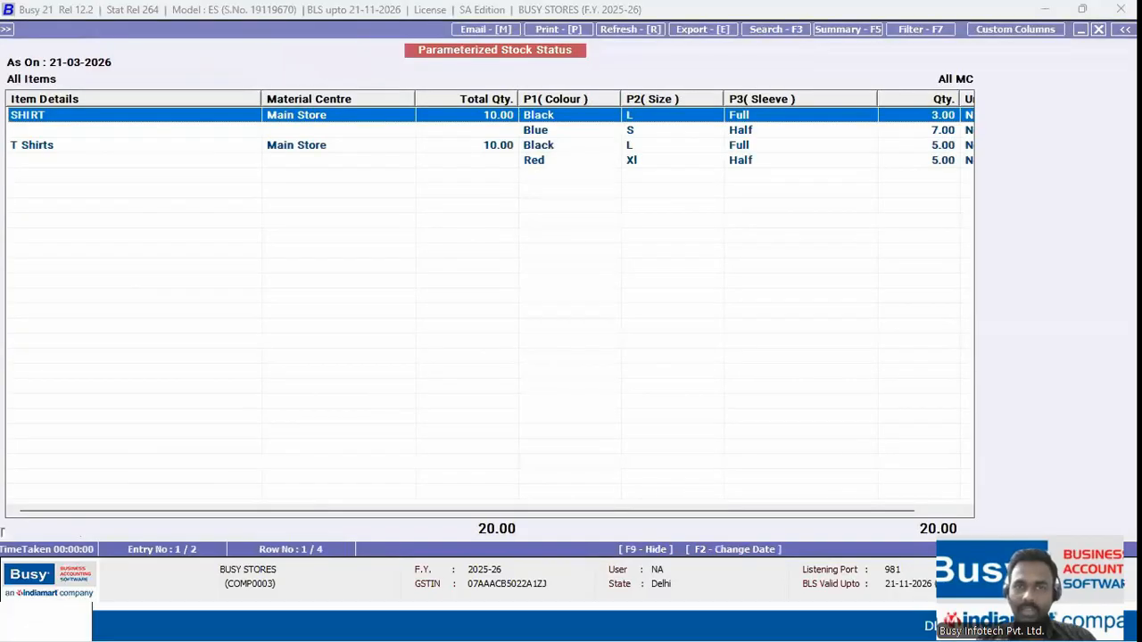
Review the SHIRT and T Shirts stock by colour, size and sleeve, and close the parameterized stock report
key("Down")
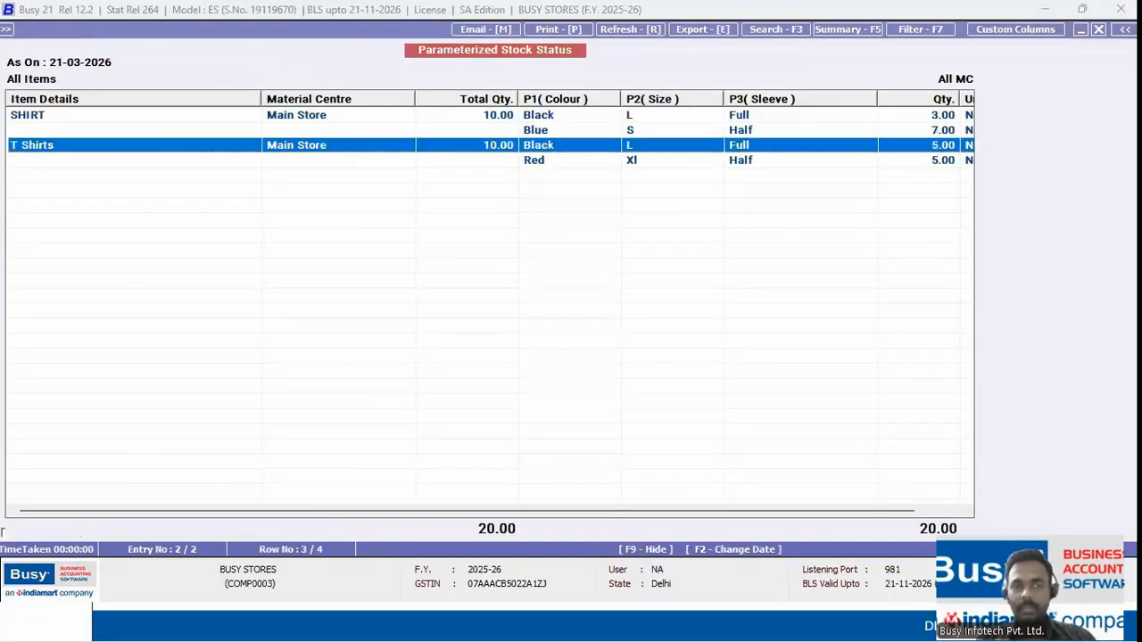
key("Up")
key("Down")
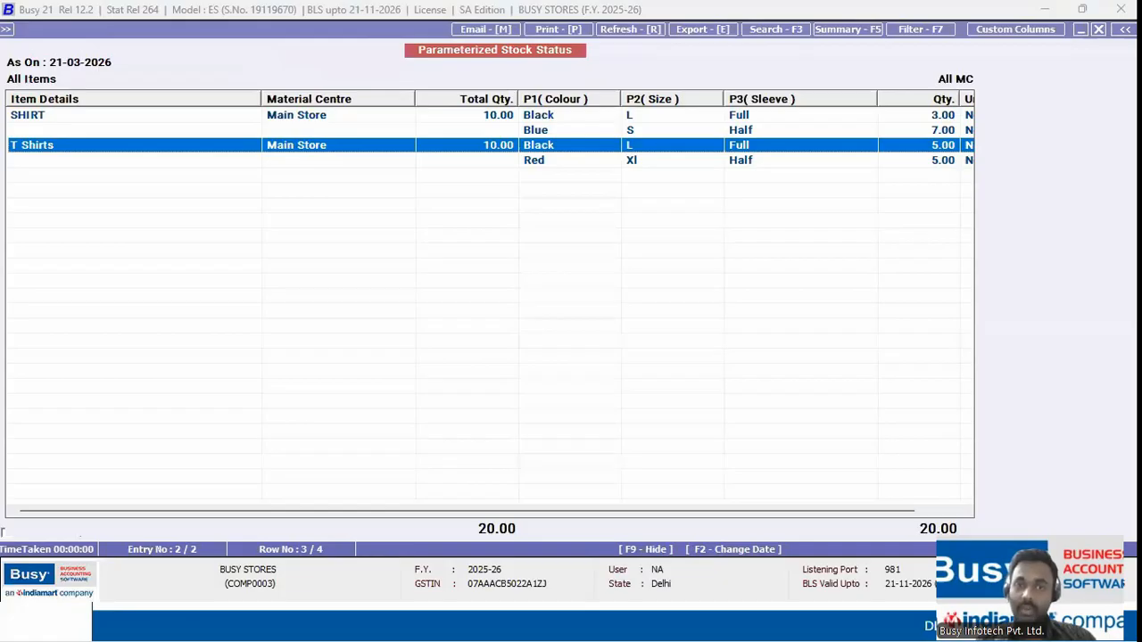
key("Escape")
key("Escape")
key("Escape")
key("Escape")
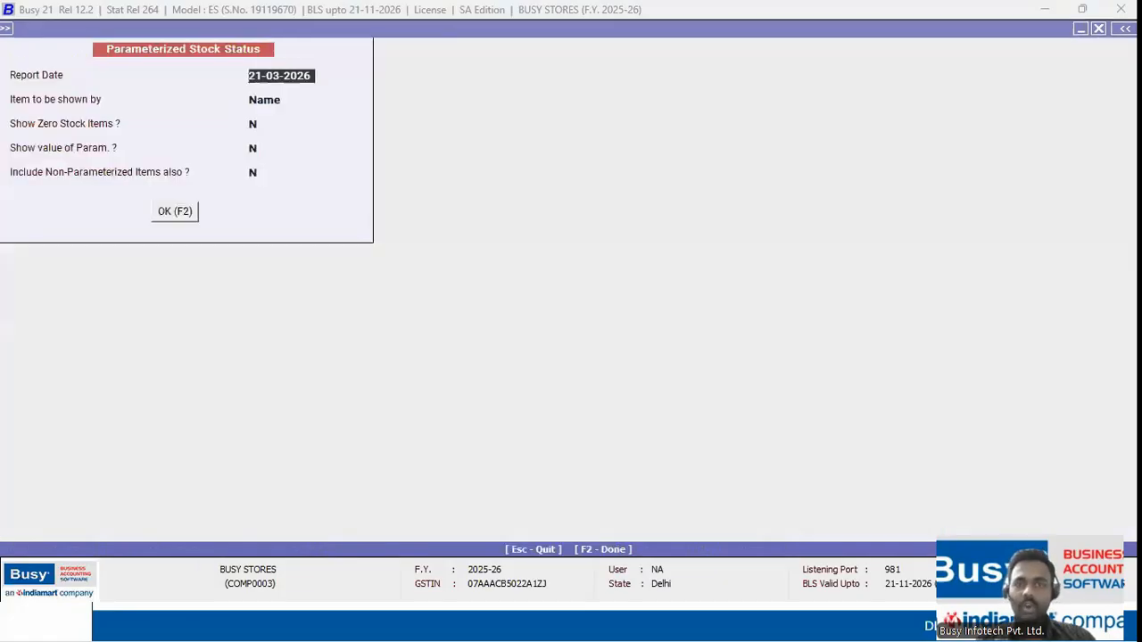
key("Escape")
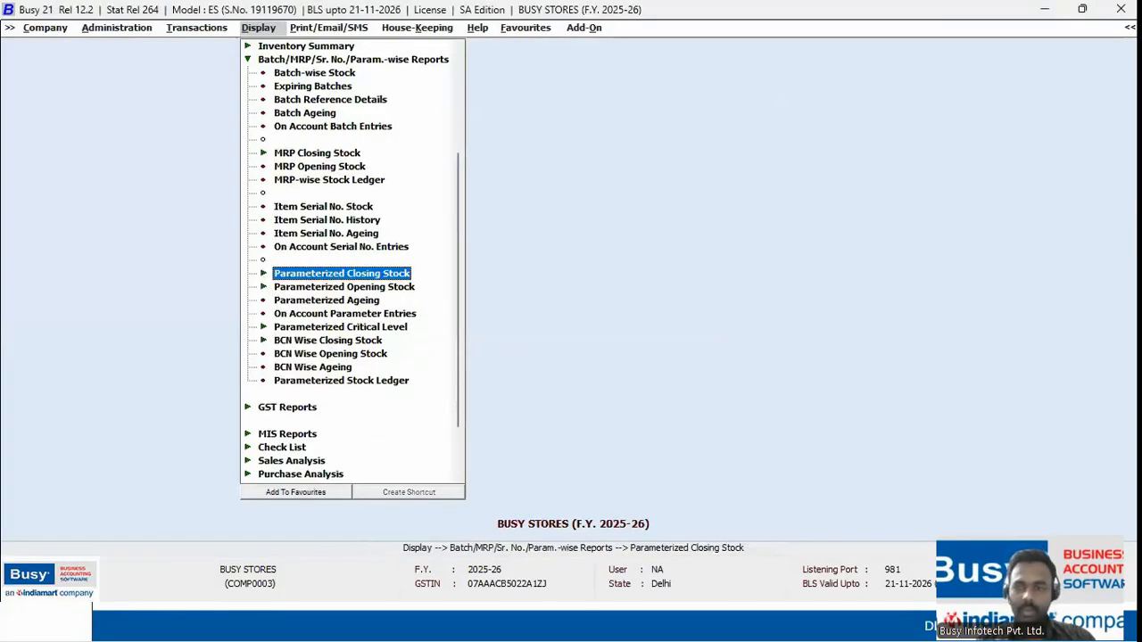
key("Escape")
Open the vertical Monthly Summary from the inventory summary reports
key("Up")
key("Return")
key("Down")
key("Down")
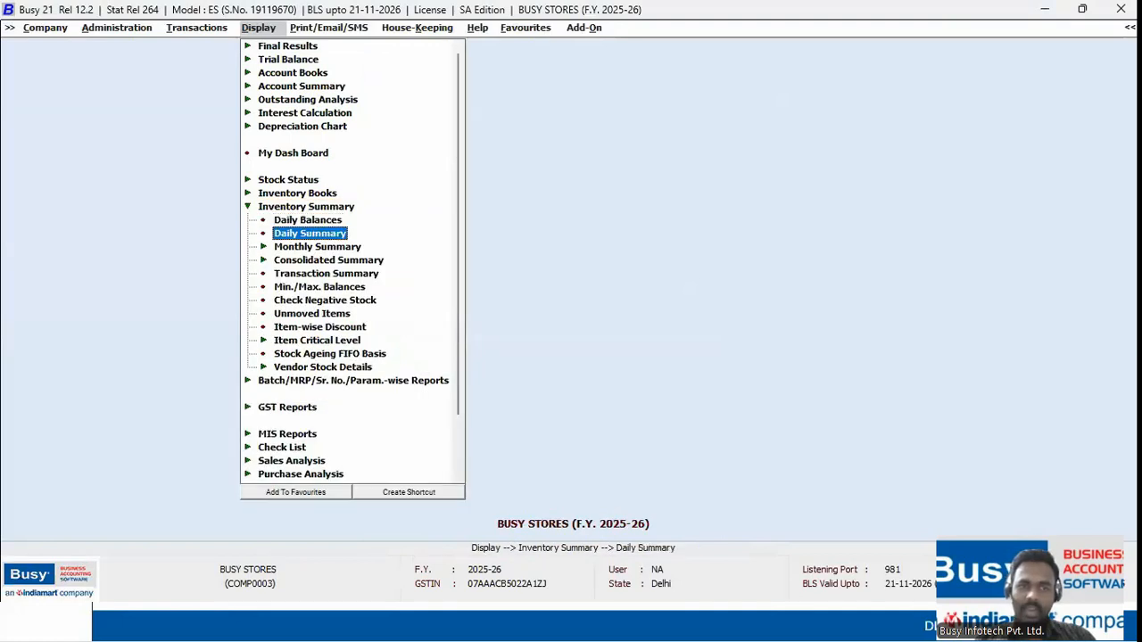
key("Up")
key("Down")
key("Return")
key("Return")
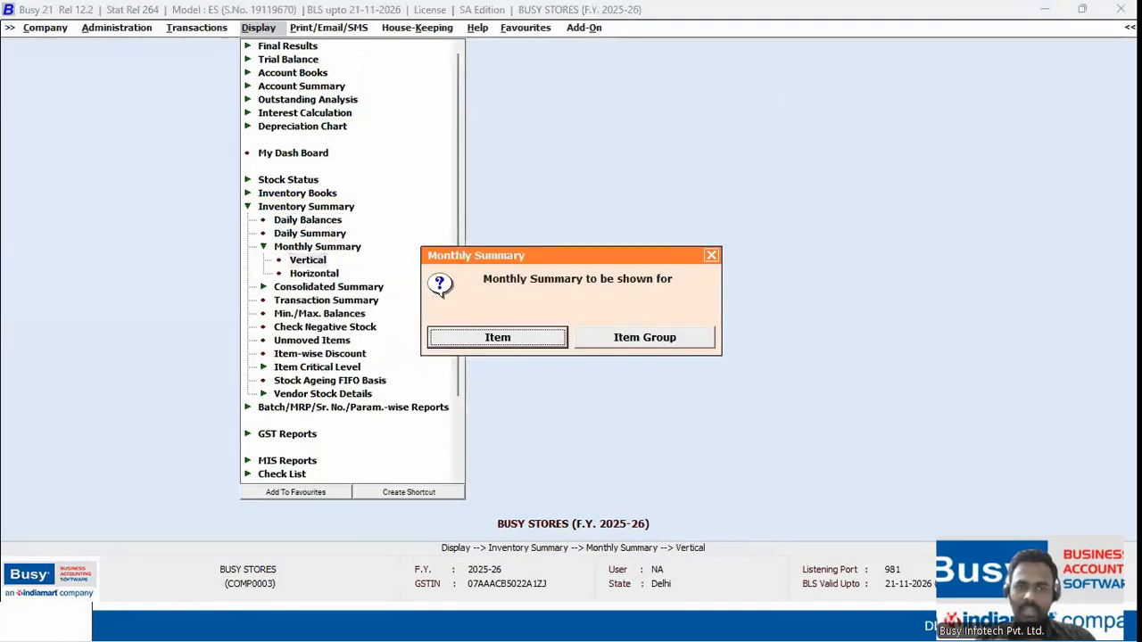
key("Return")
key("Return")
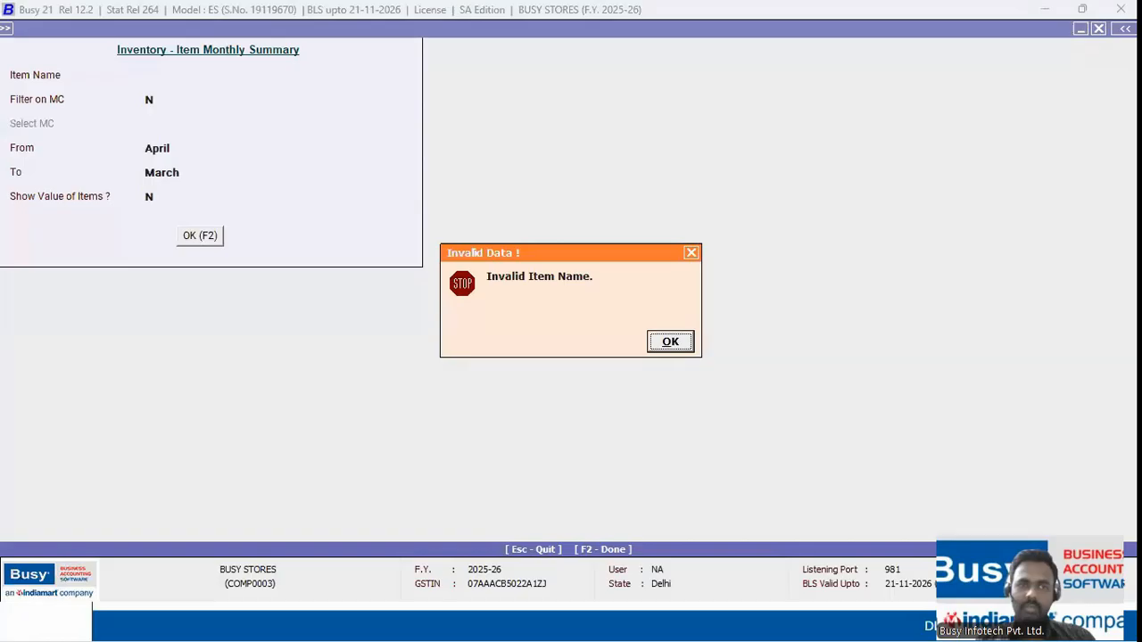
key("Return")
key("Down")
key("Escape")
key("Down")
key("Escape")
key("Escape")
key("Escape")
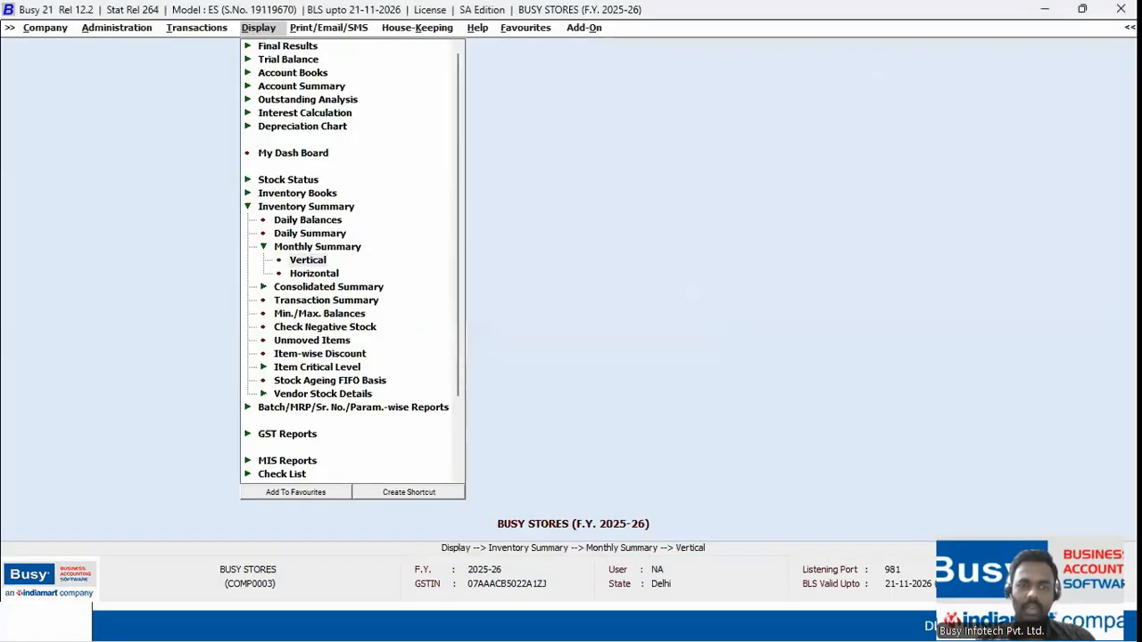
Generate the vertical Monthly Summary for the Grocery item group from April to March, without item values
key("Return")
key("Down")
key("Down")
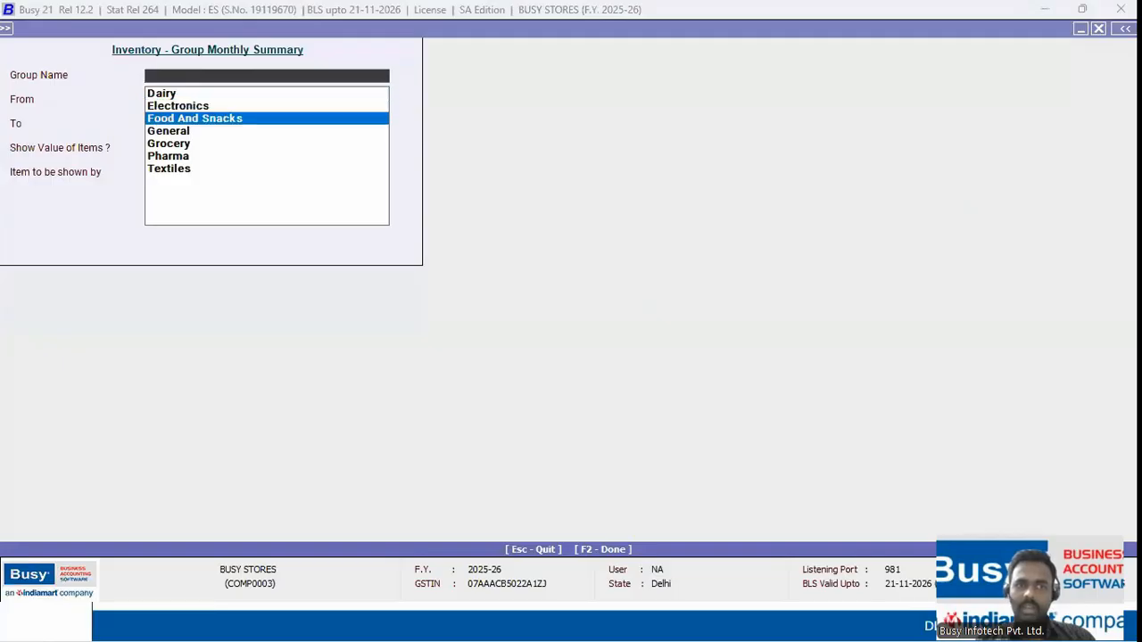
key("Down")
key("Down")
key("Return")
key("Return")
key("Return")
key("Return")
key("Return")
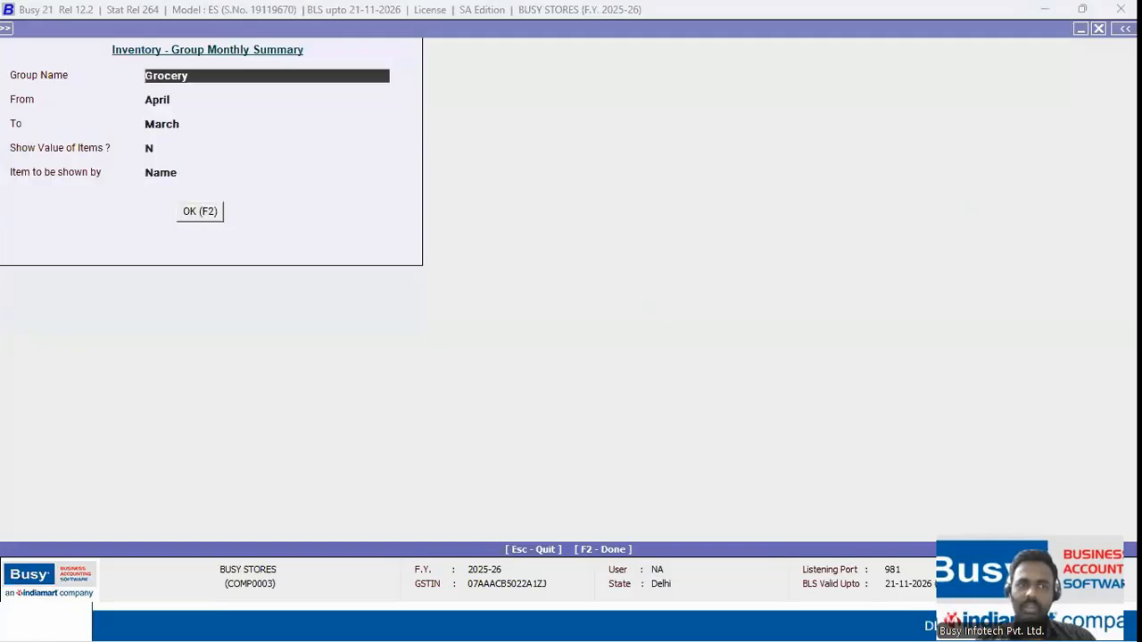
key("Return")
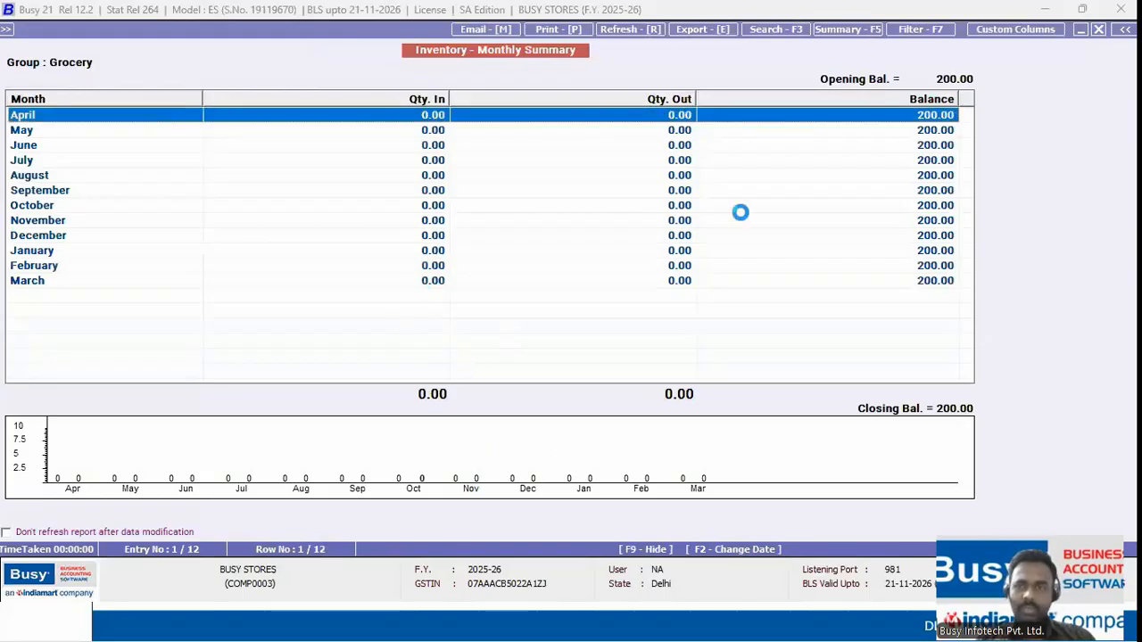
Examine the enlarged chart of the Grocery monthly summary and close the report
left_click(466, 443)
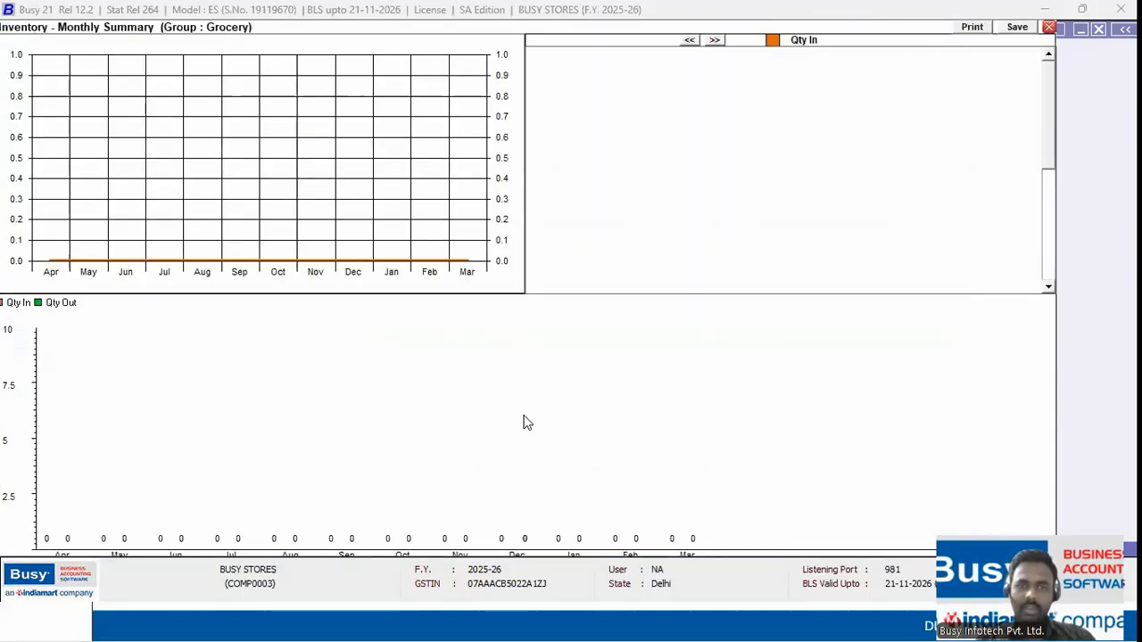
key("Escape")
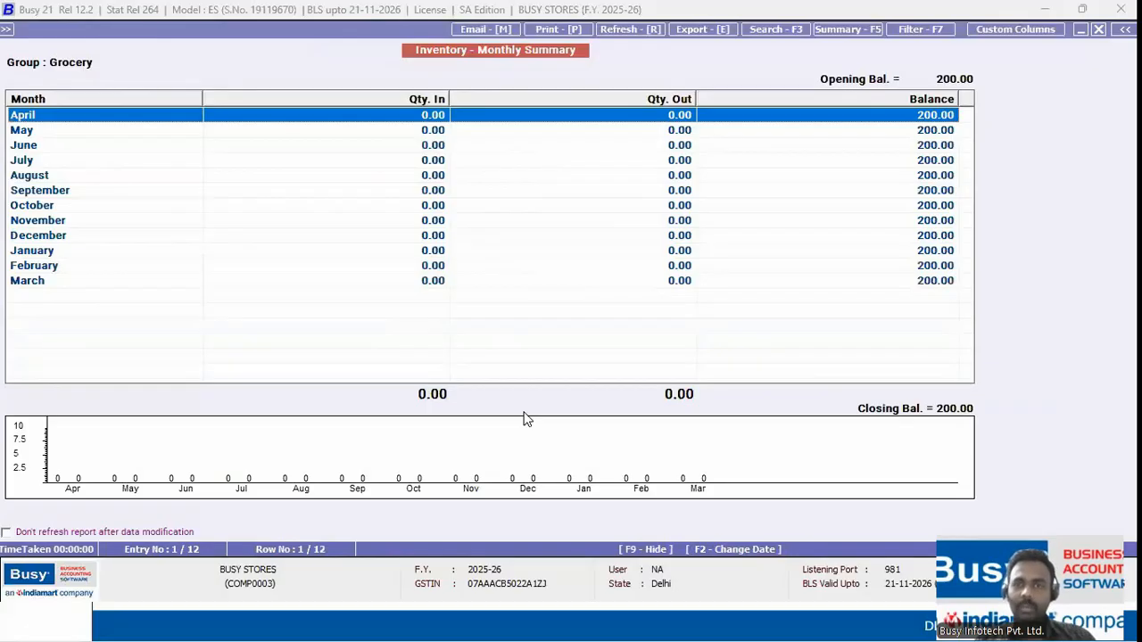
key("Escape")
key("Escape")
key("Escape")
key("Escape")
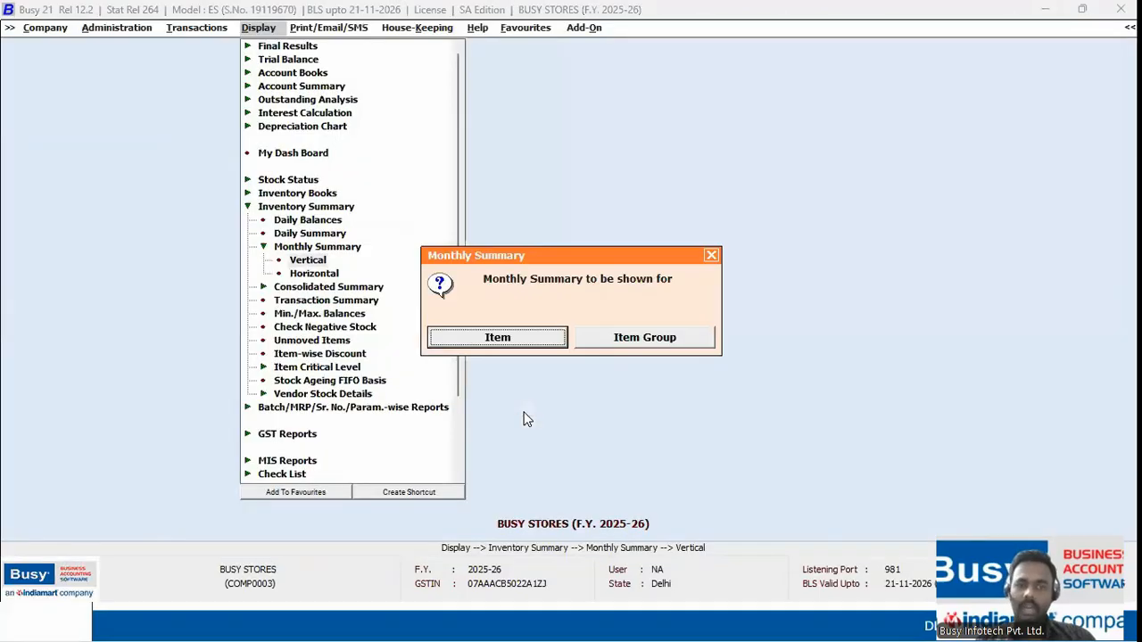
Generate the Daily Summary for Amul Butter 500 GM, review it and close the report
key("Up")
key("Return")
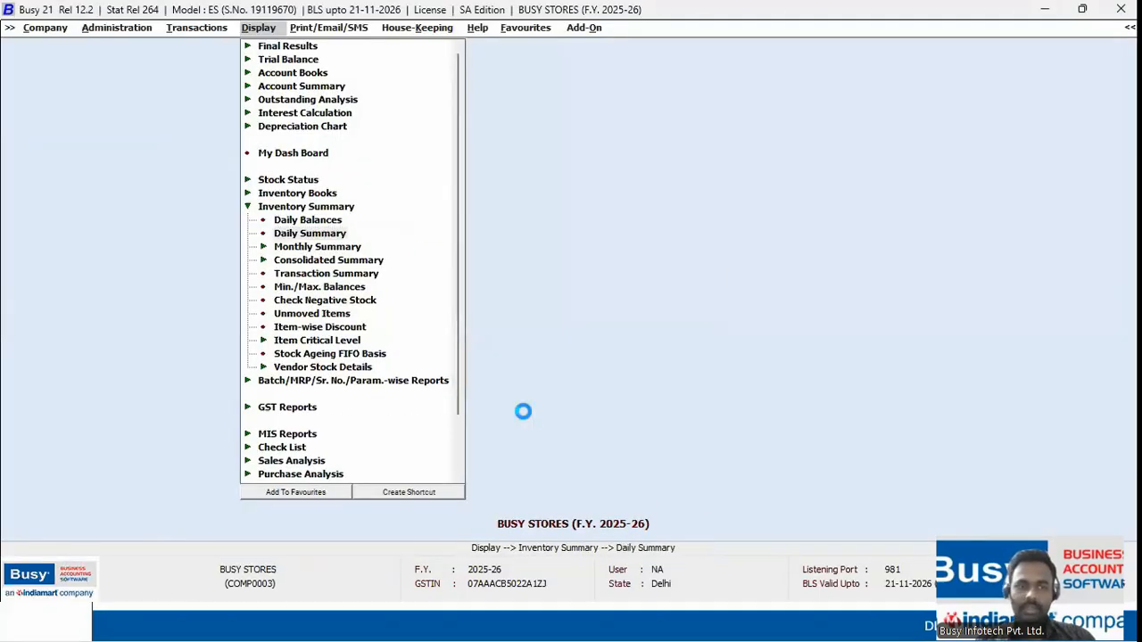
key("space")
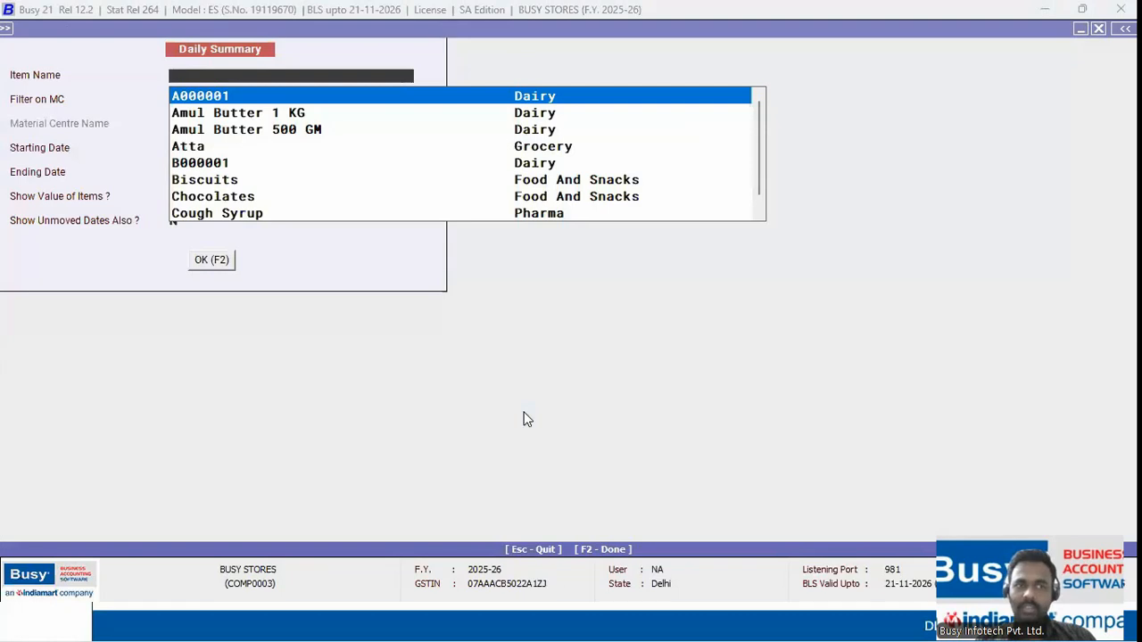
key("Down")
key("Down")
key("Return")
key("F2")
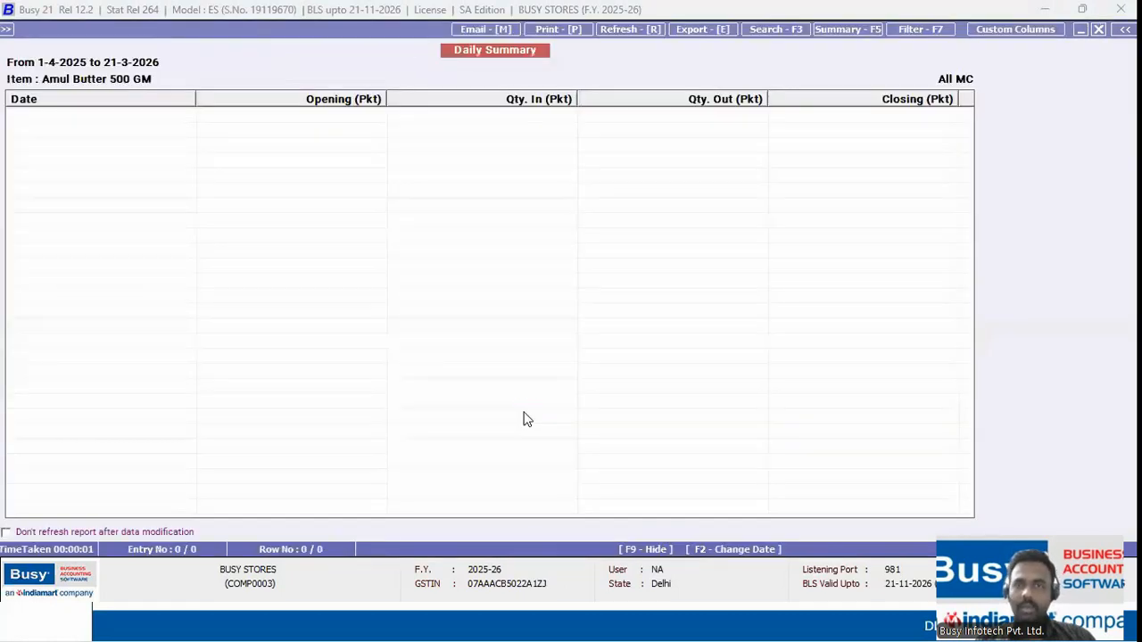
key("Escape")
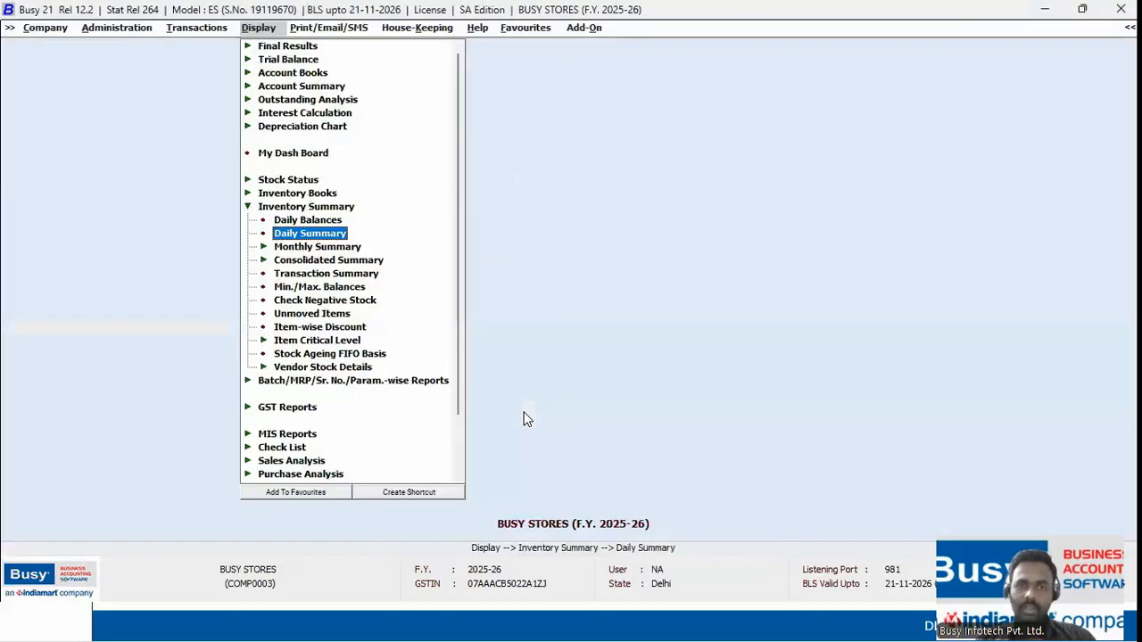
Generate the item-wise Consolidated Summary for all items, review opening, in, out and closing quantities, and close it
key("Down")
key("Down")
key("Return")
key("Return")
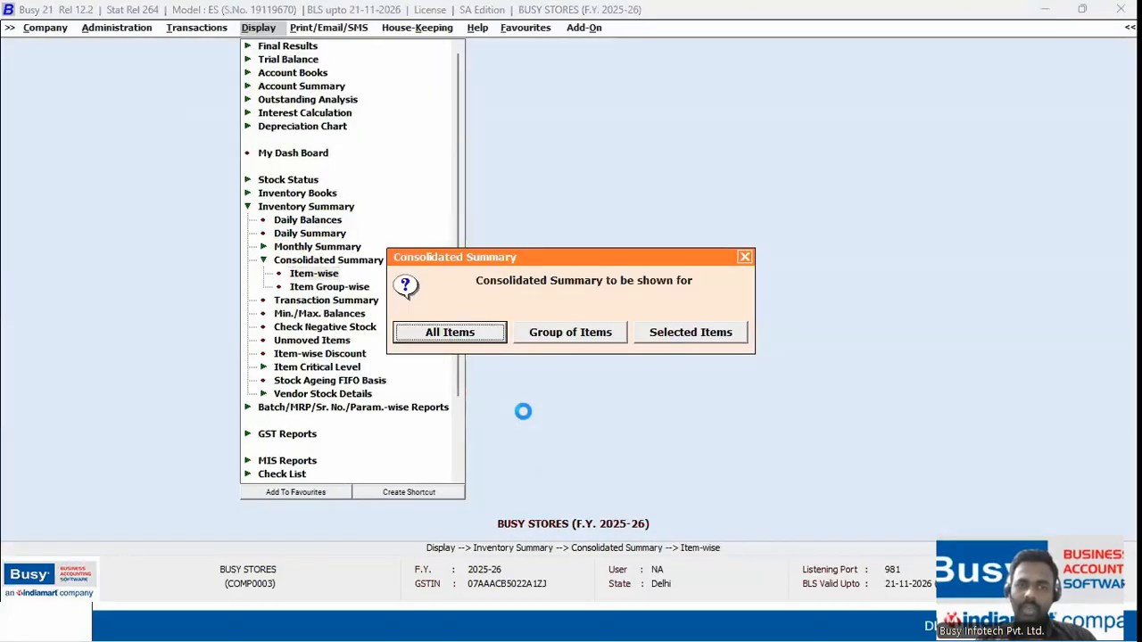
key("Return")
key("Return")
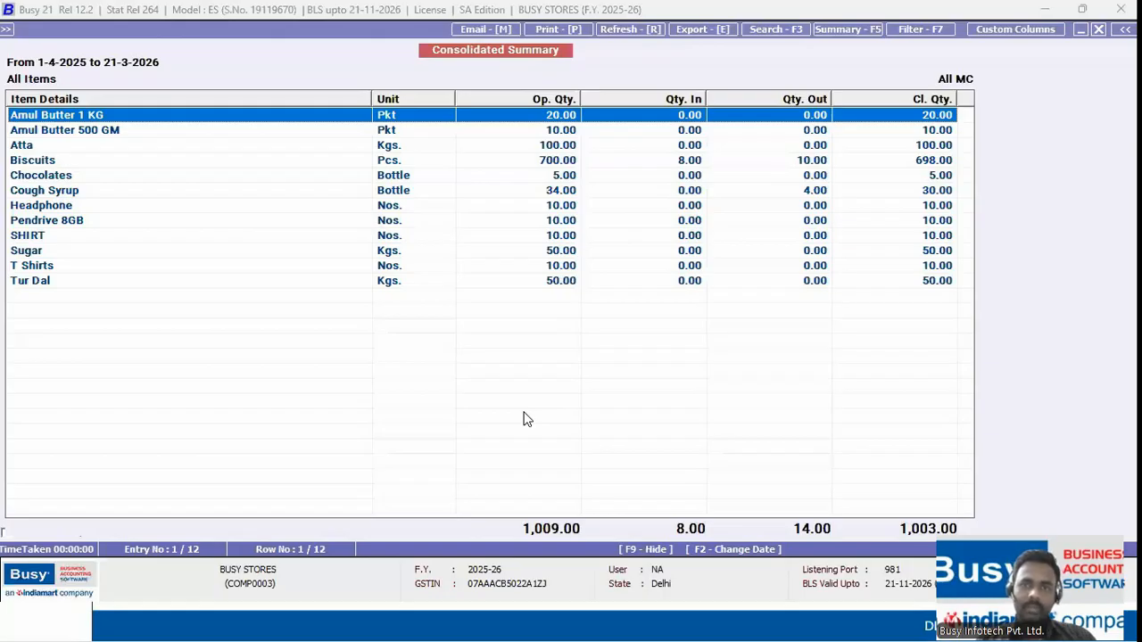
key("Escape")
key("Escape")
key("Escape")
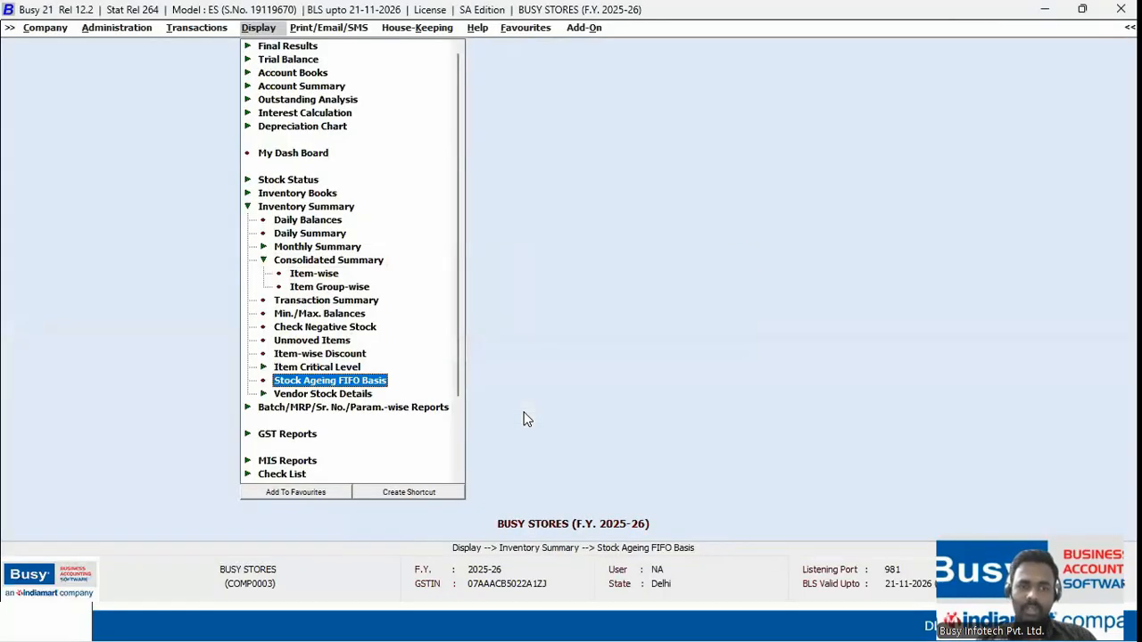
key("Up")
key("Up")
key("Up")
key("Down")
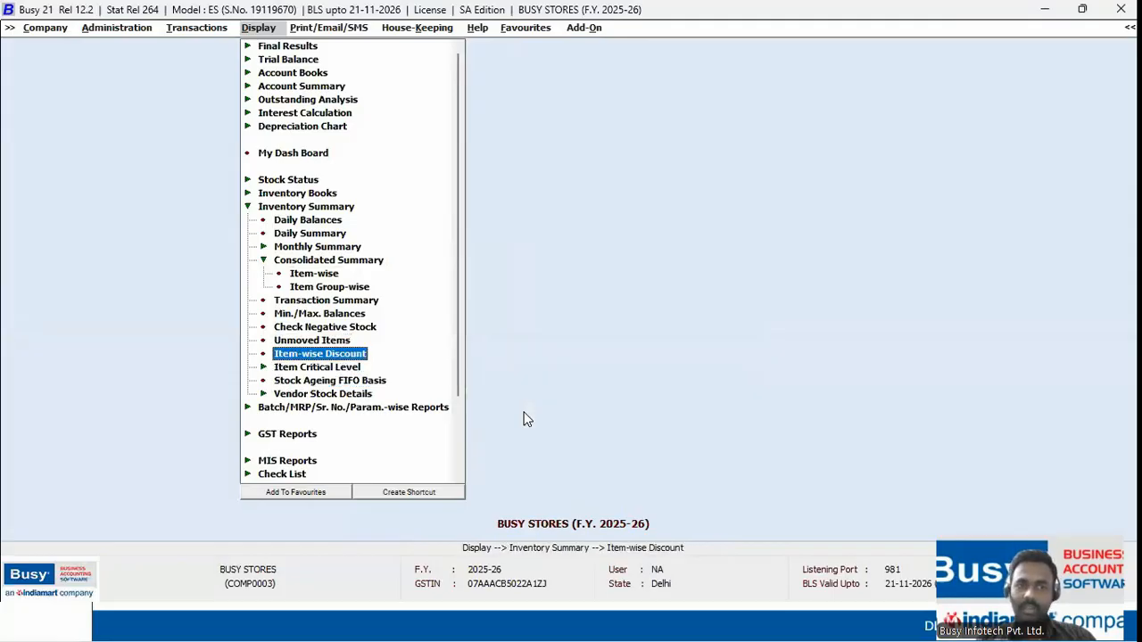
key("Up")
key("Up")
key("Up")
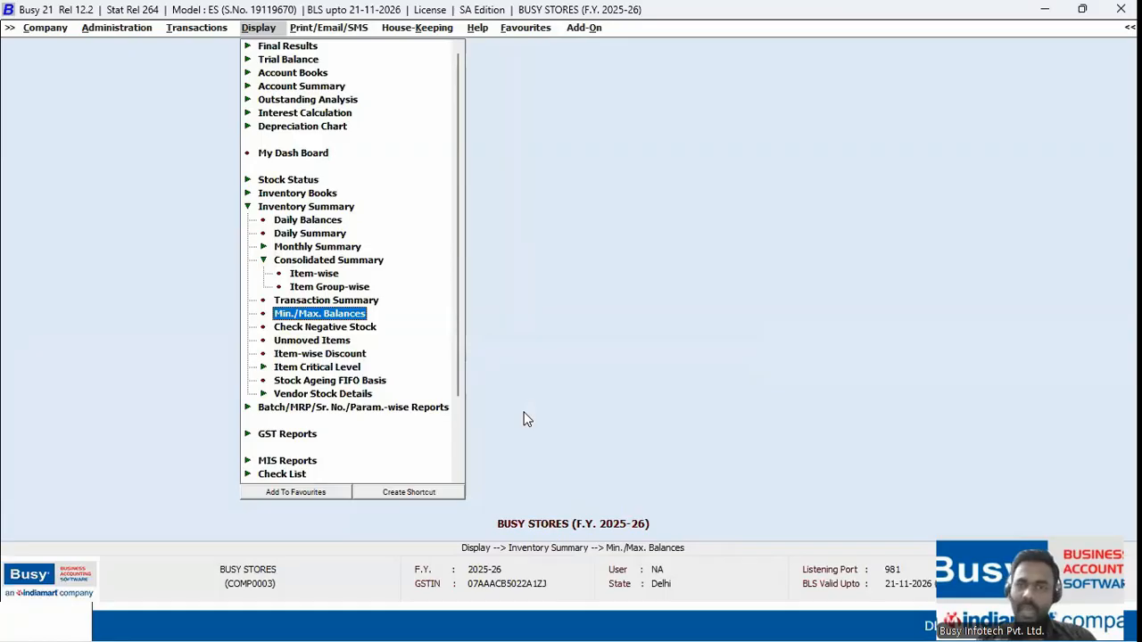
Open the Unmoved Items report for all items and return to the inventory summary reports
key("Down")
key("Down")
key("Down")
key("Up")
key("Return")
key("Tab")
key("Tab")
key("Return")
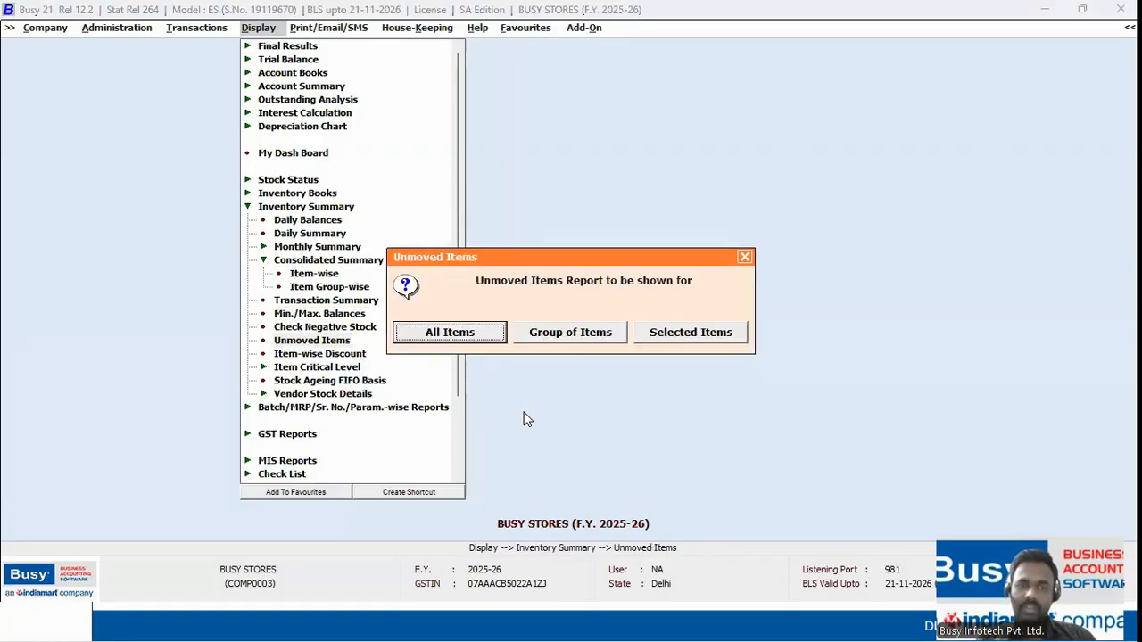
key("Return")
key("Escape")
key("Escape")
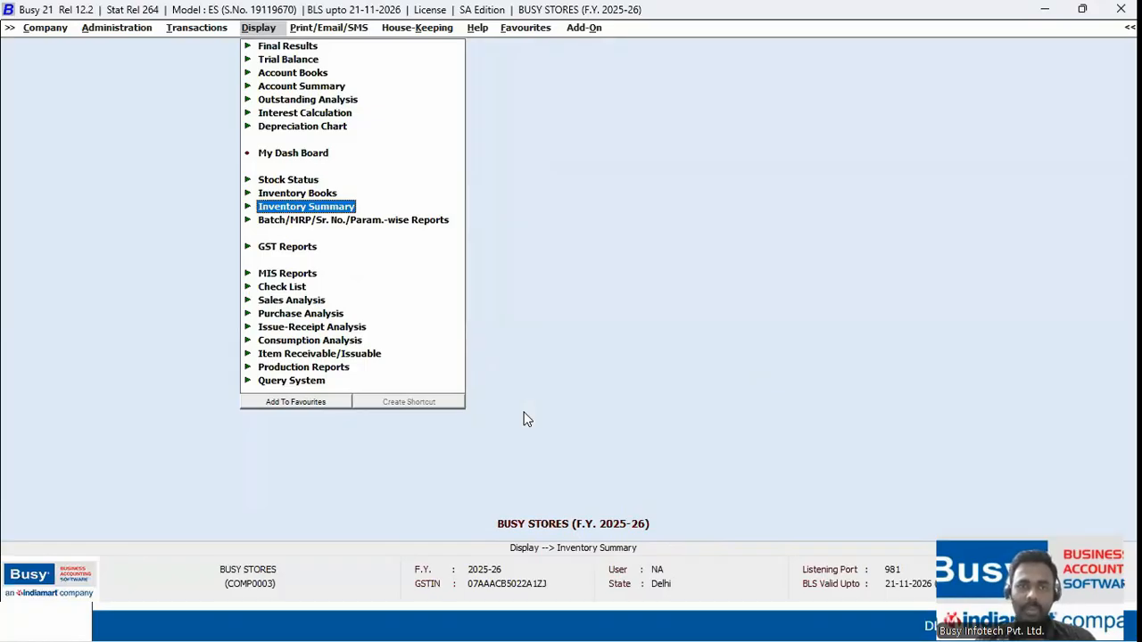
key("Left")
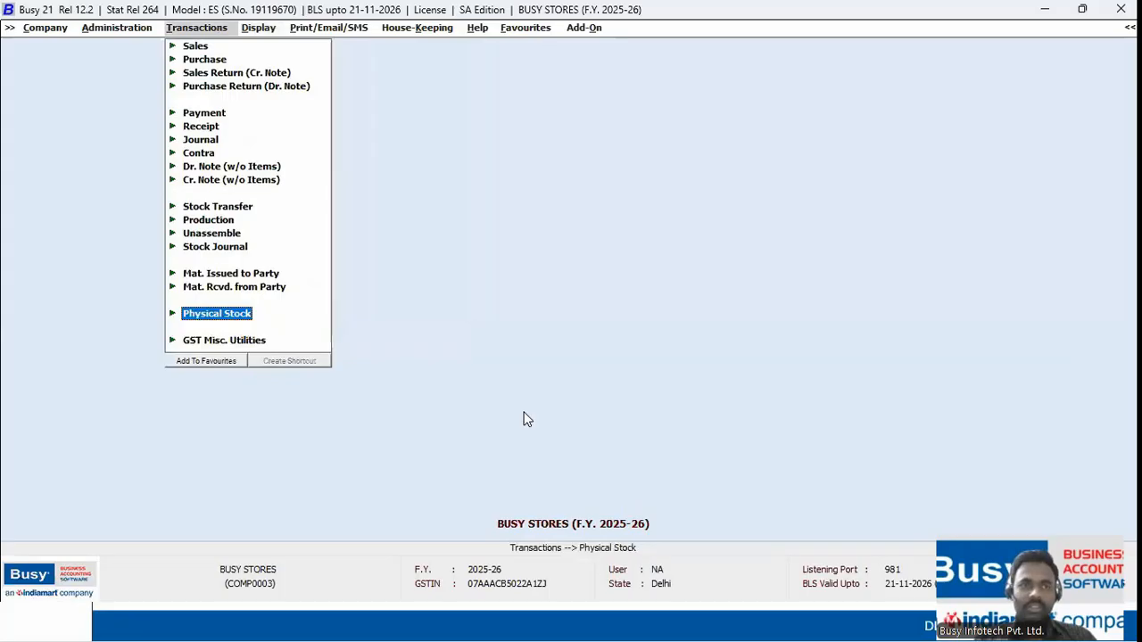
key("Left")
key("Left")
key("Down")
key("Up")
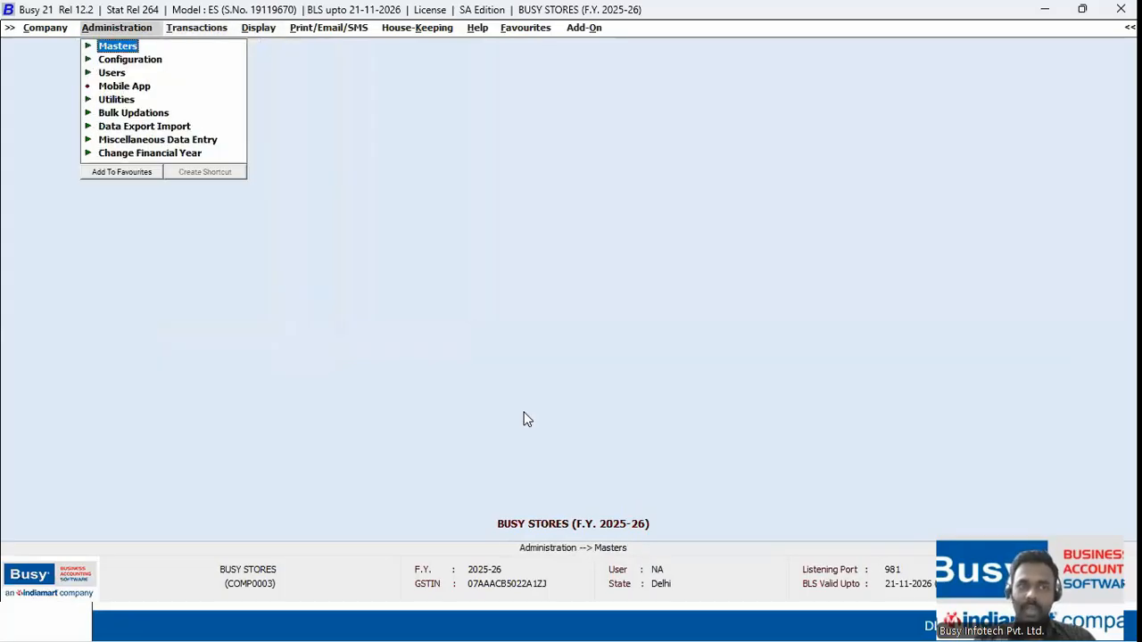
key("Right")
key("Down")
key("Down")
key("Down")
key("Right")
key("Down")
key("Return")
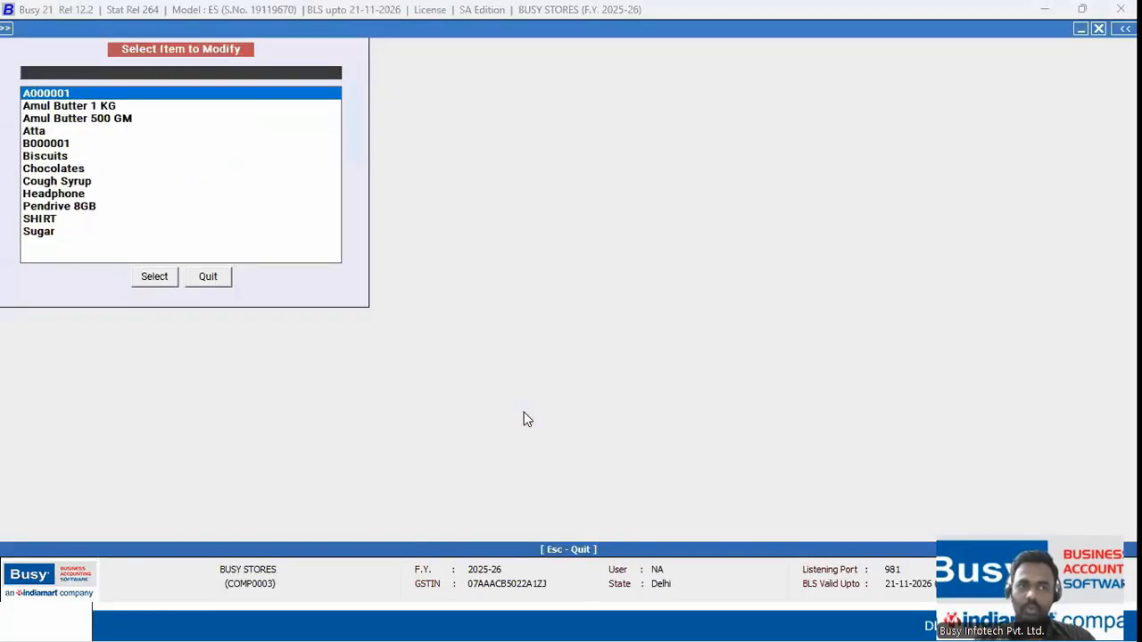
key("Escape")
Open the inventory features configuration, check the options for alternate unit of items, and save and leave the configuration
key("Left")
key("Down")
key("Right")
key("Down")
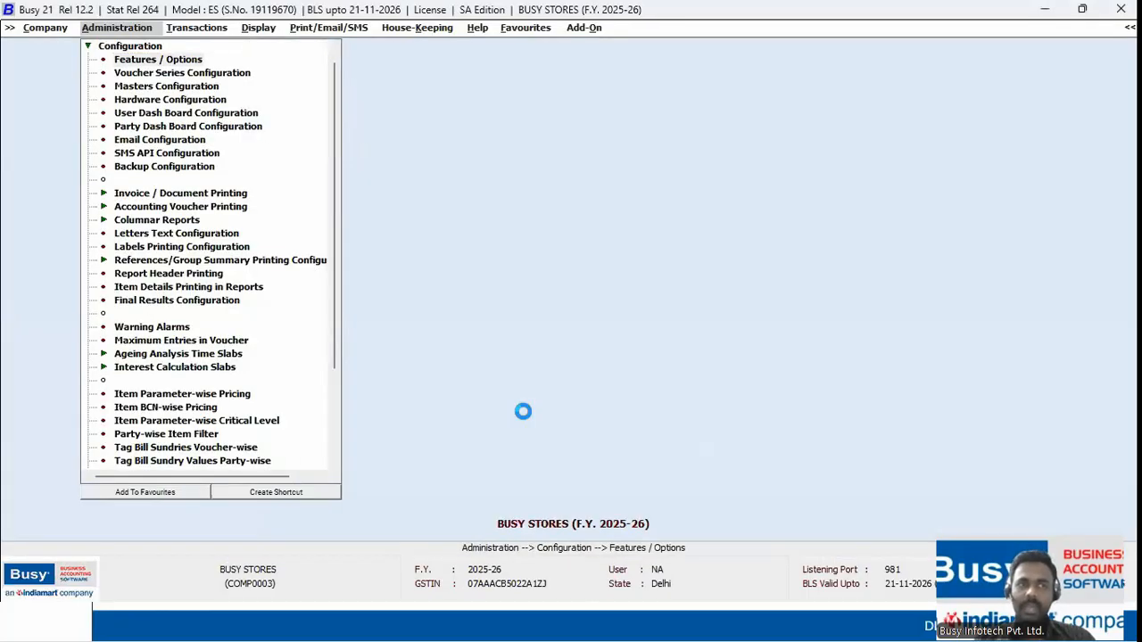
key("Return")
left_click(108, 118)
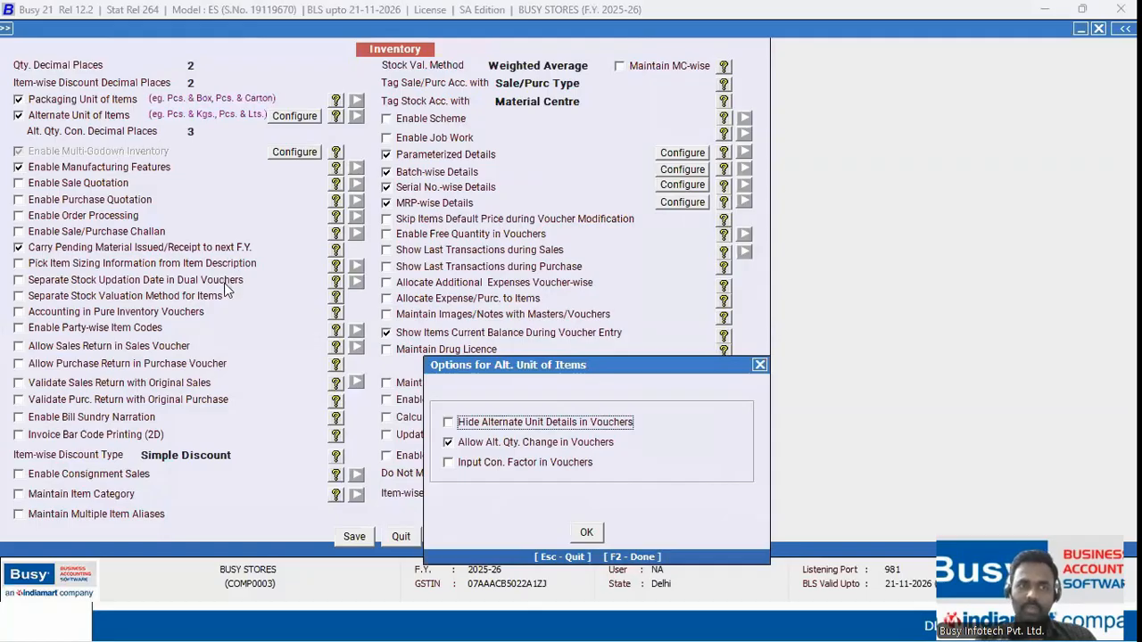
key("F2")
key("F2")
key("Return")
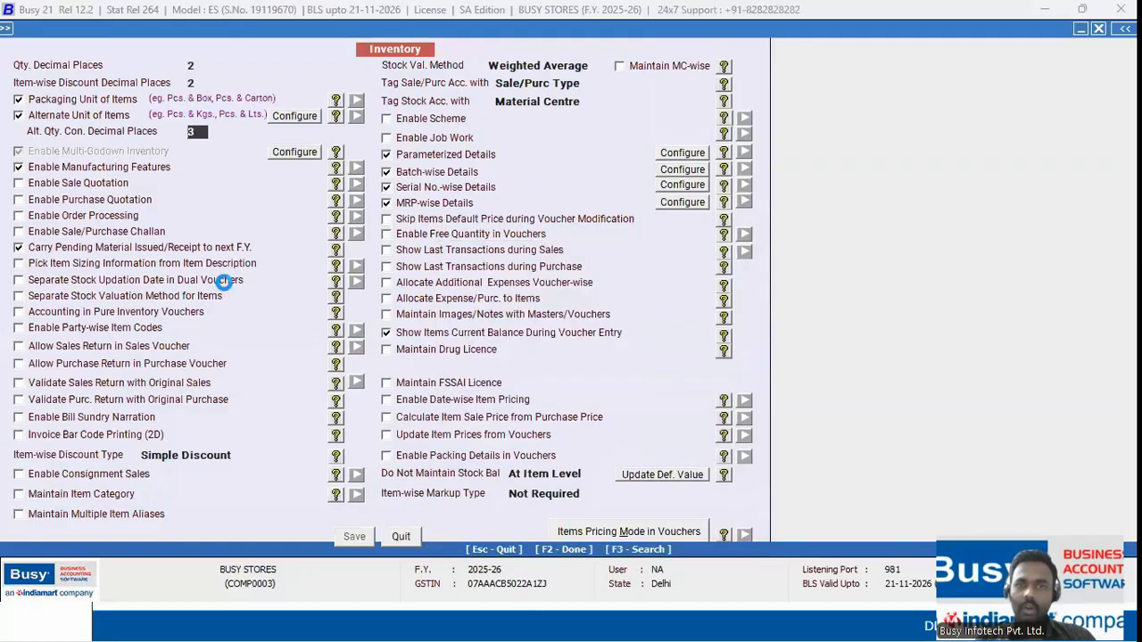
key("Escape")
Open the Chocolates item master for modification
key("Left")
key("Up")
key("Return")
key("Down")
key("Down")
key("Down")
key("Return")
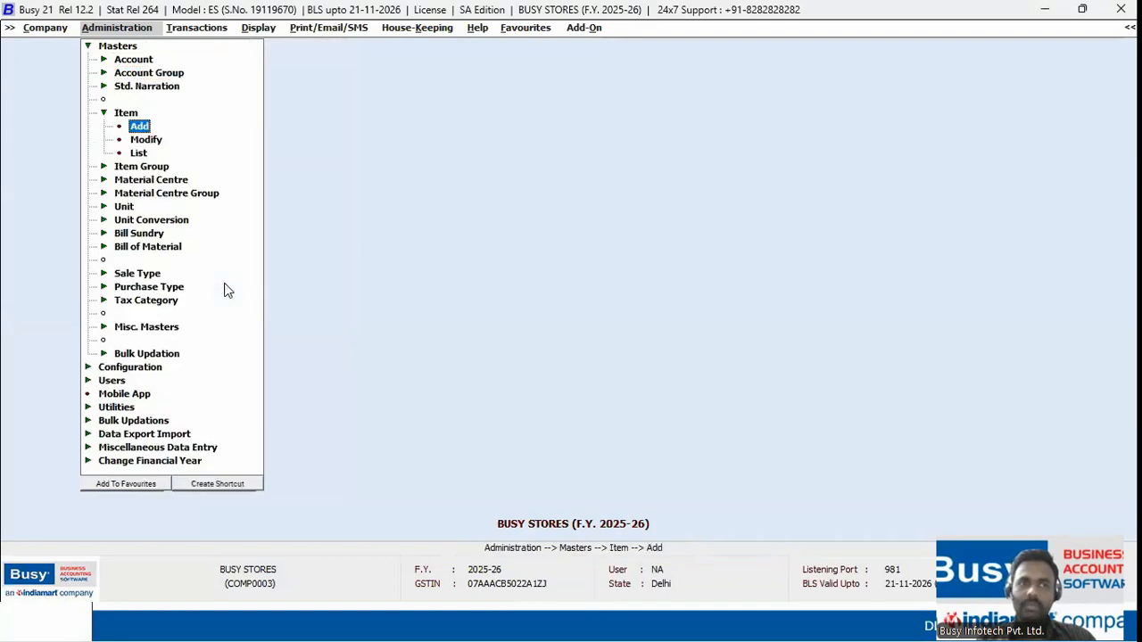
key("Down")
key("Return")
key("Down")
key("Down")
key("Down")
key("Down")
key("Down")
key("Down")
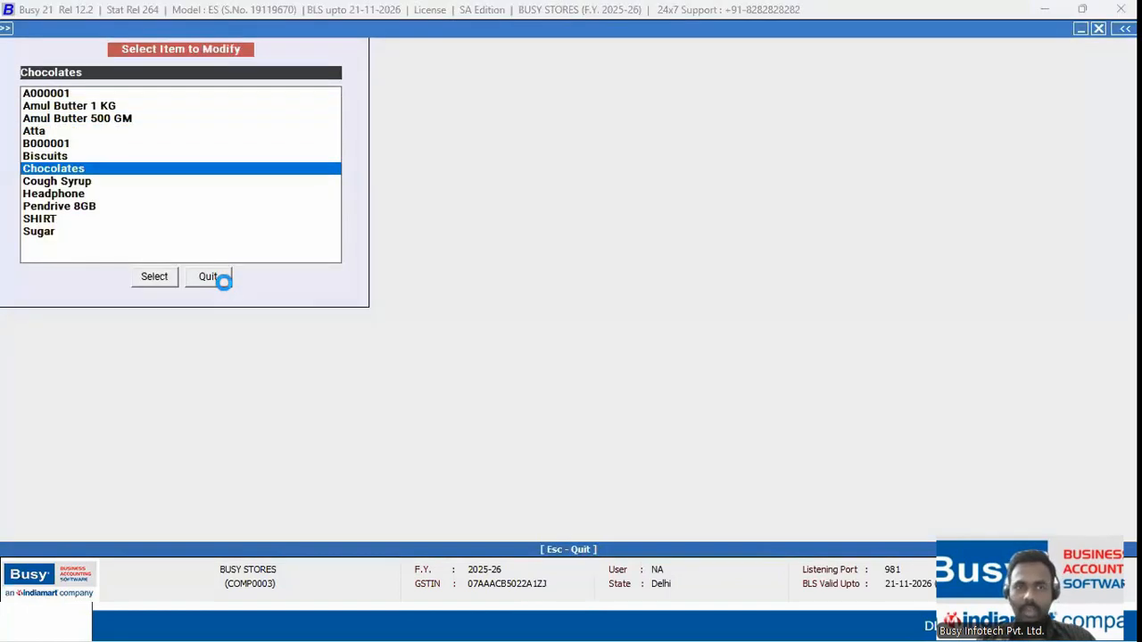
key("Return")
Review the main unit, alternate unit, conversion factor and opening stock of Chocolates, and save and close the item master
key("Return")
key("Return")
key("Return")
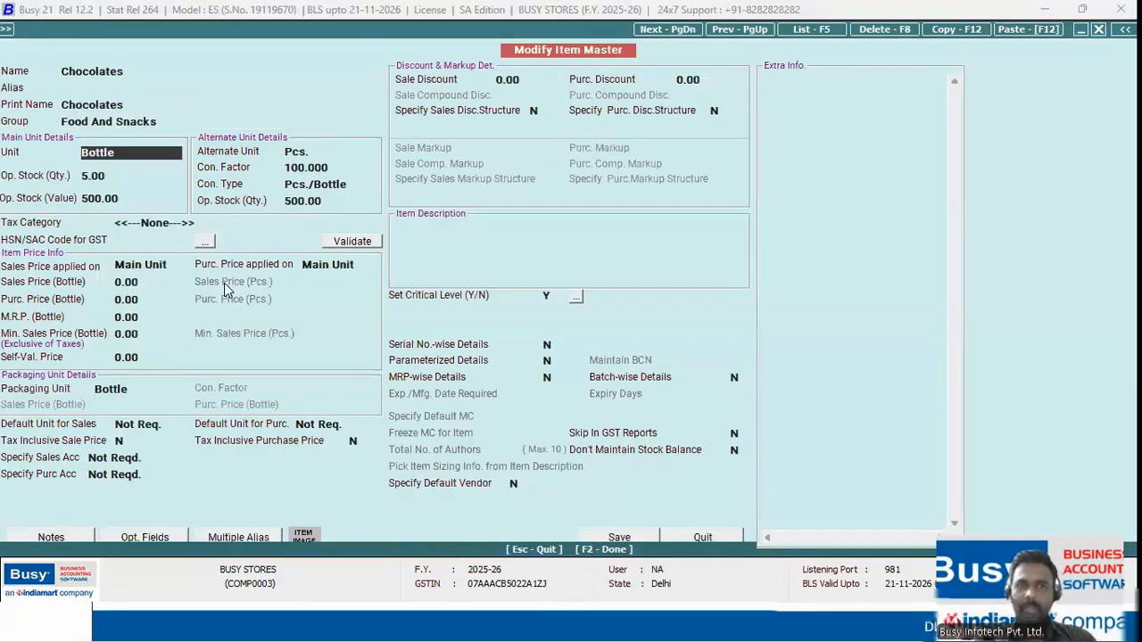
key("Return")
key("Return")
key("Return")
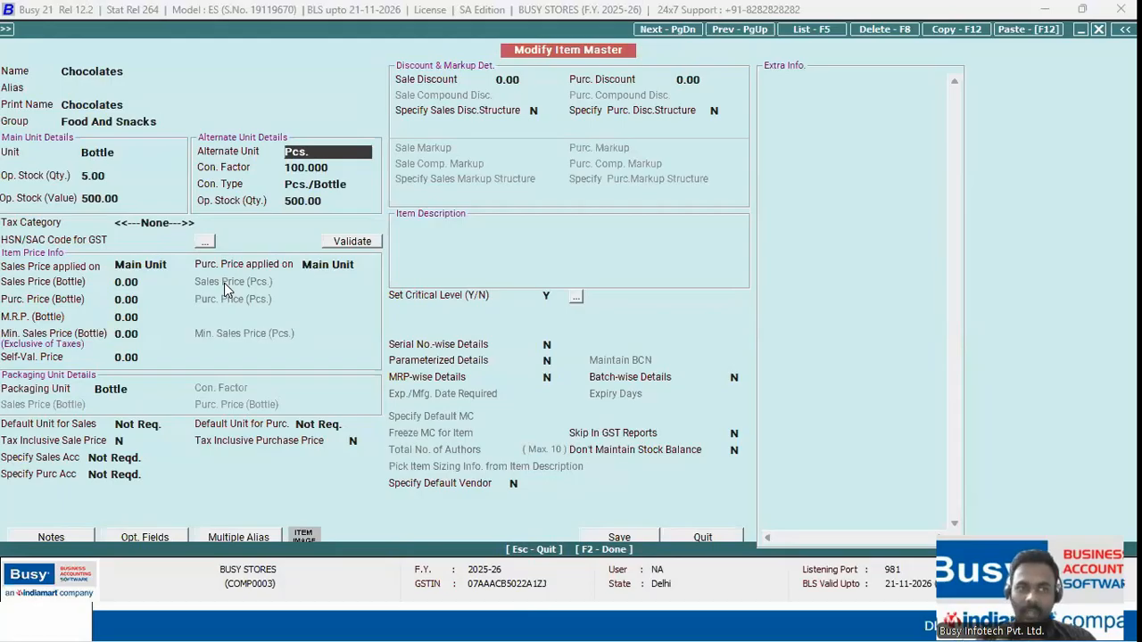
key("Return")
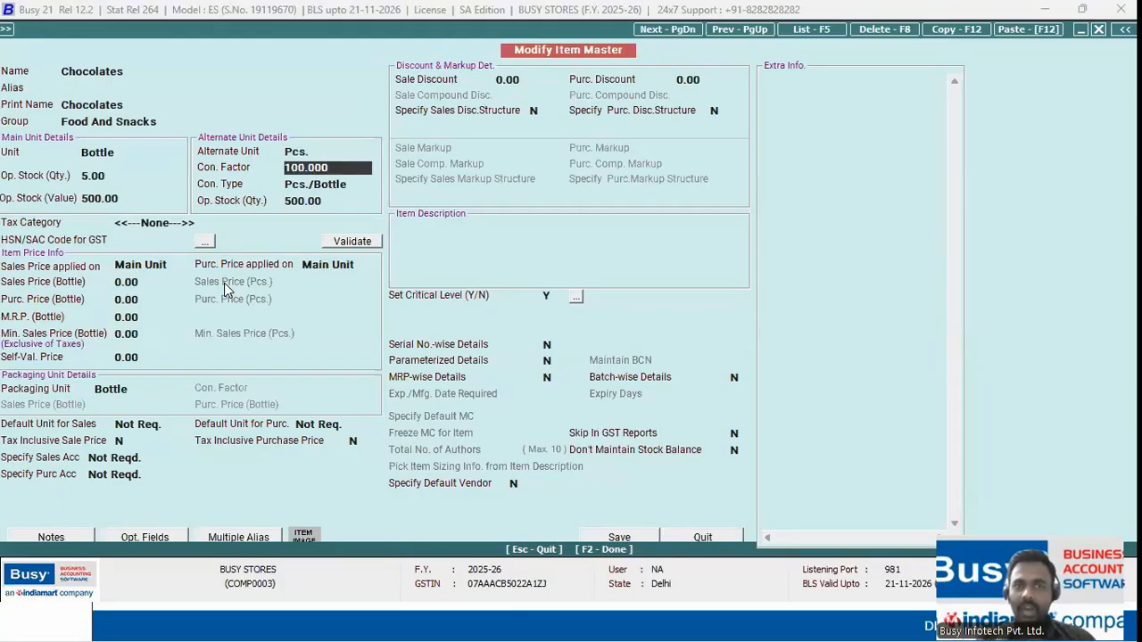
key("Return")
key("Return")
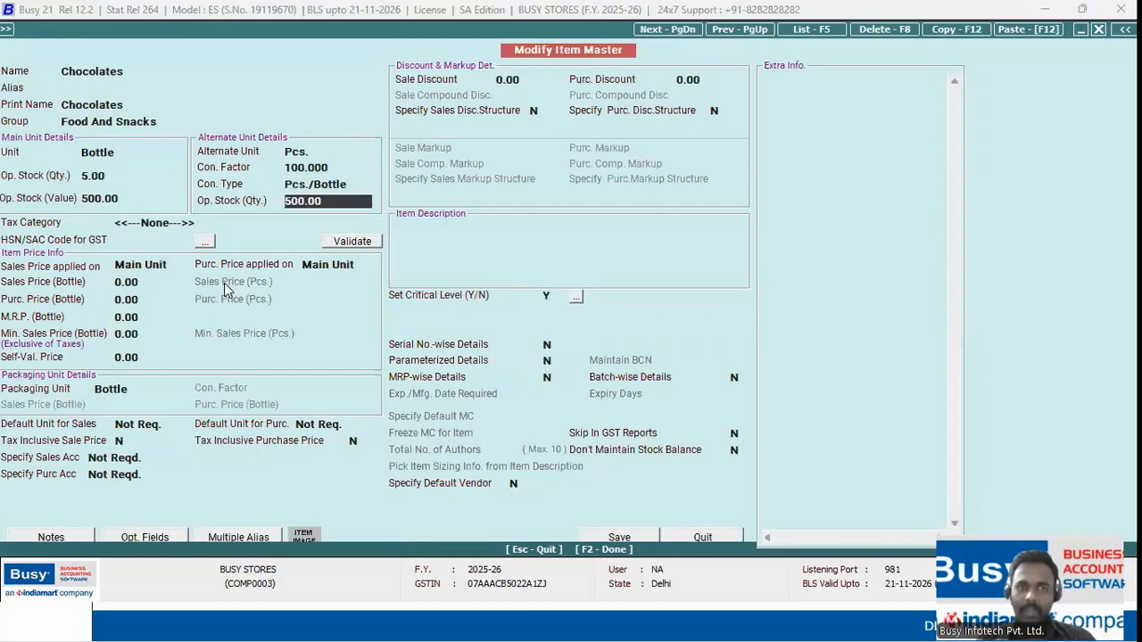
key("Up")
key("Up")
key("Up")
key("Up")
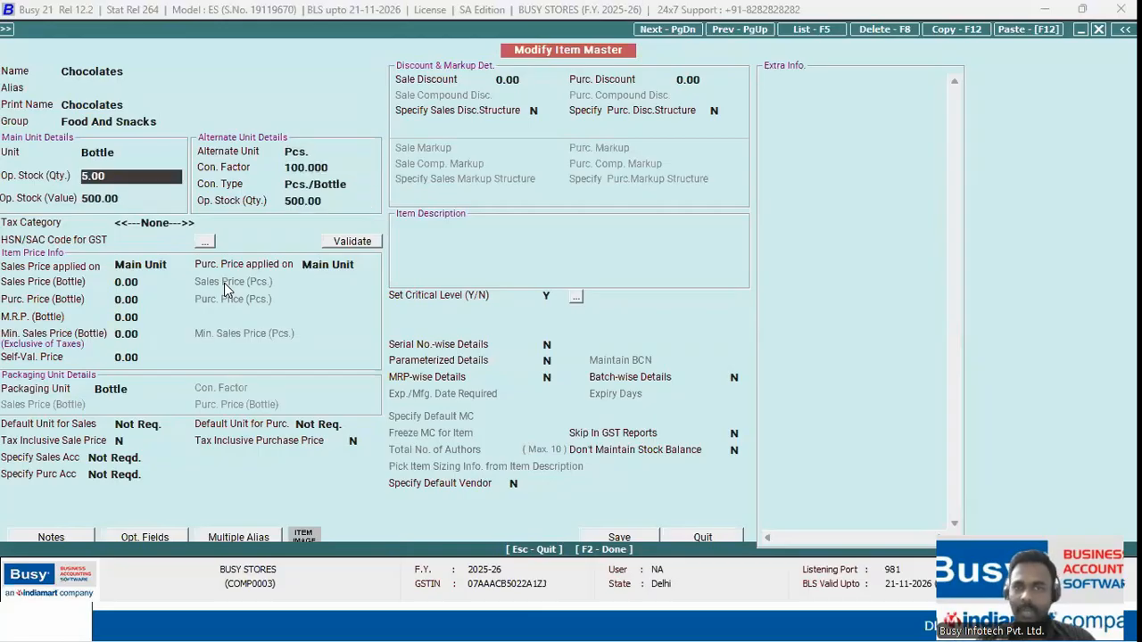
key("Return")
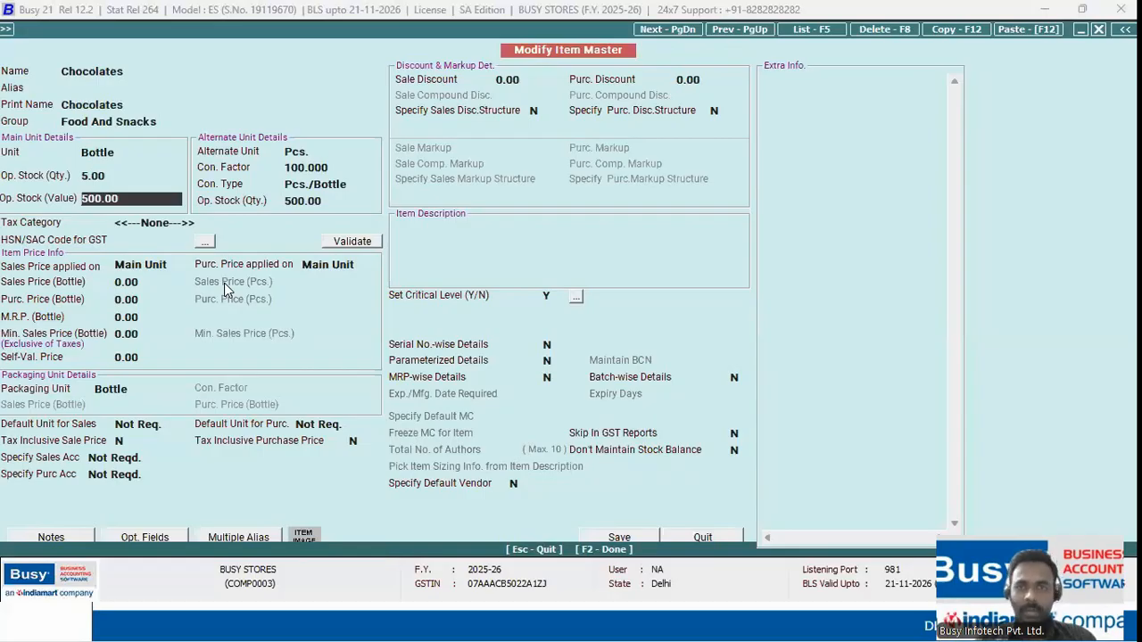
key("Up")
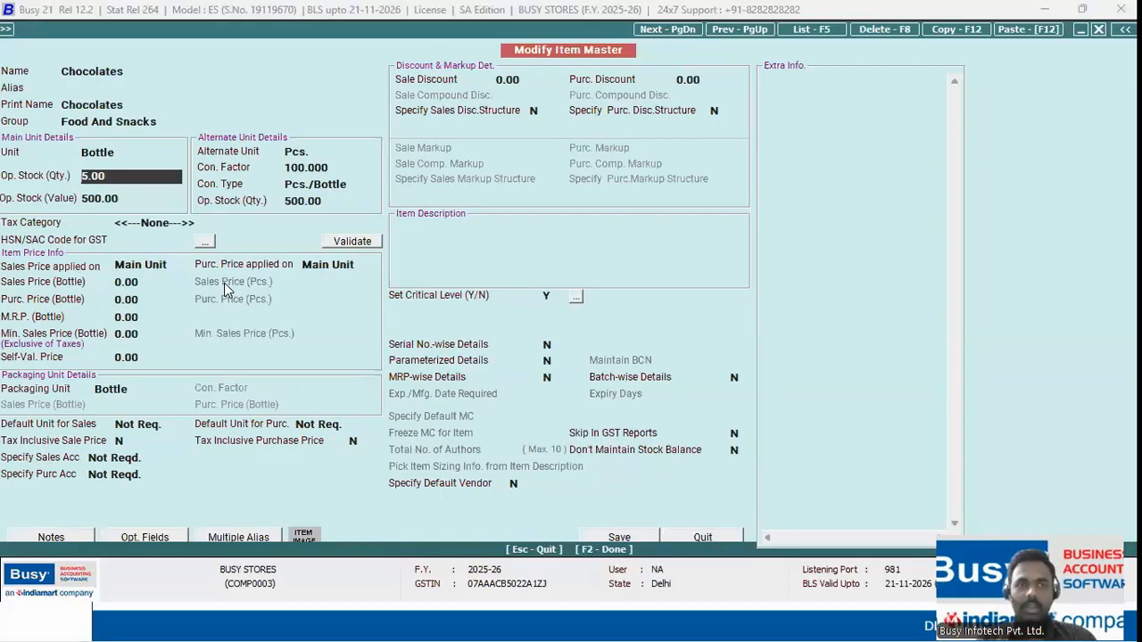
key("F2")
key("Return")
key("Escape")
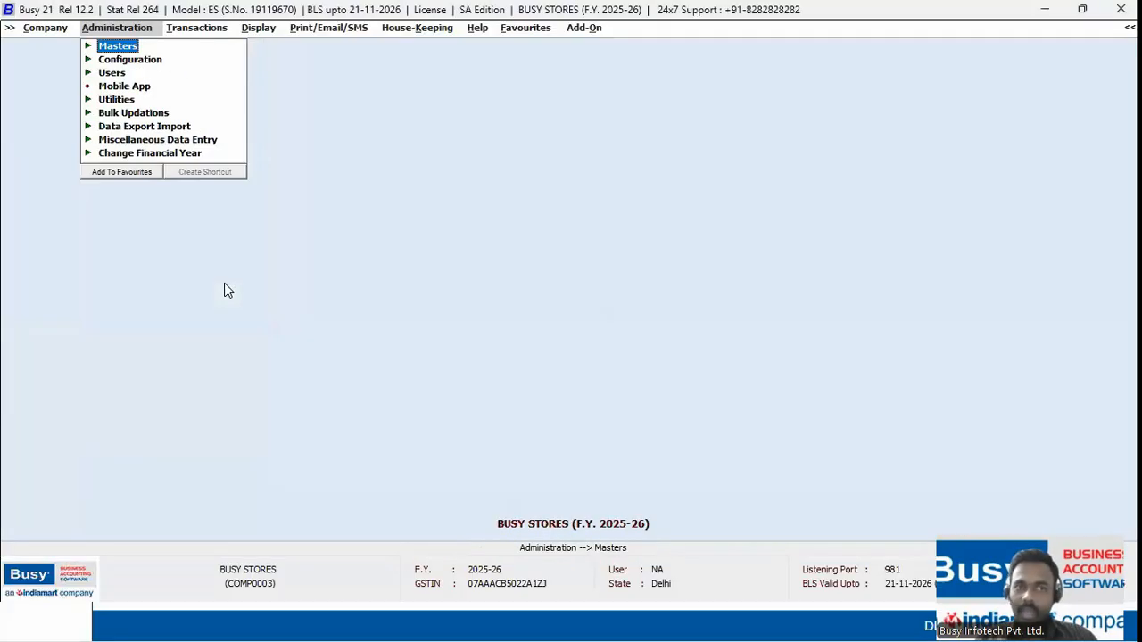
Start a new physical stock voucher numbered 13, dated 21-03-2026, for Main Store with stock journal series Main
key("Right")
key("Down")
key("Down")
key("Down")
key("Down")
key("Down")
key("Down")
key("Down")
key("Down")
key("Down")
key("Down")
key("Down")
key("Down")
key("Down")
key("Down")
key("Down")
key("Down")
key("Return")
key("Return")
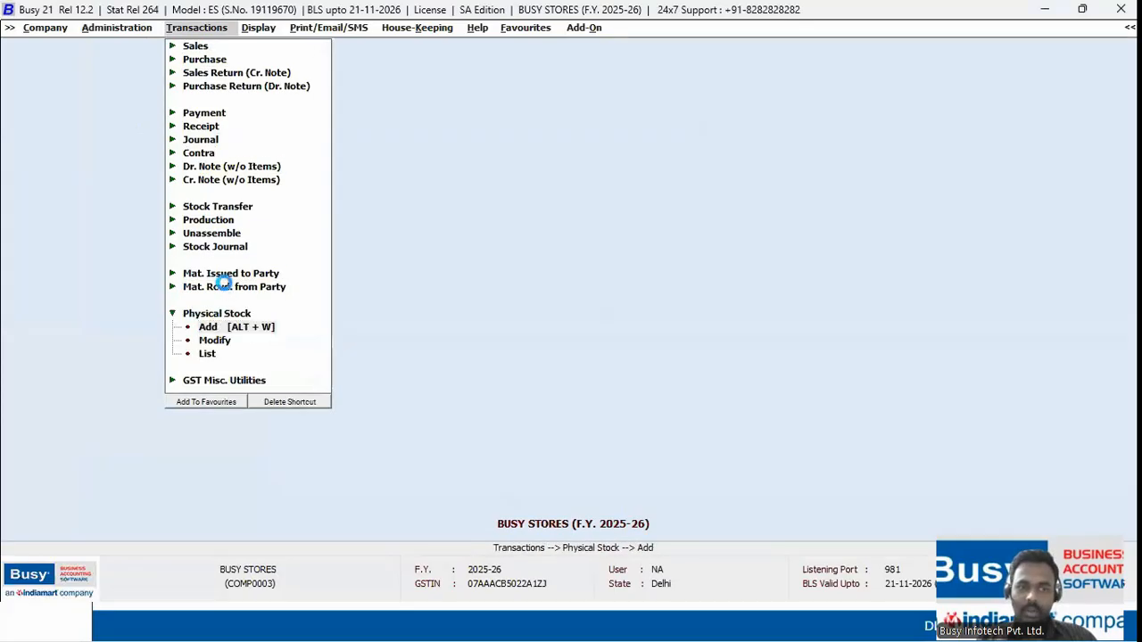
type("13")
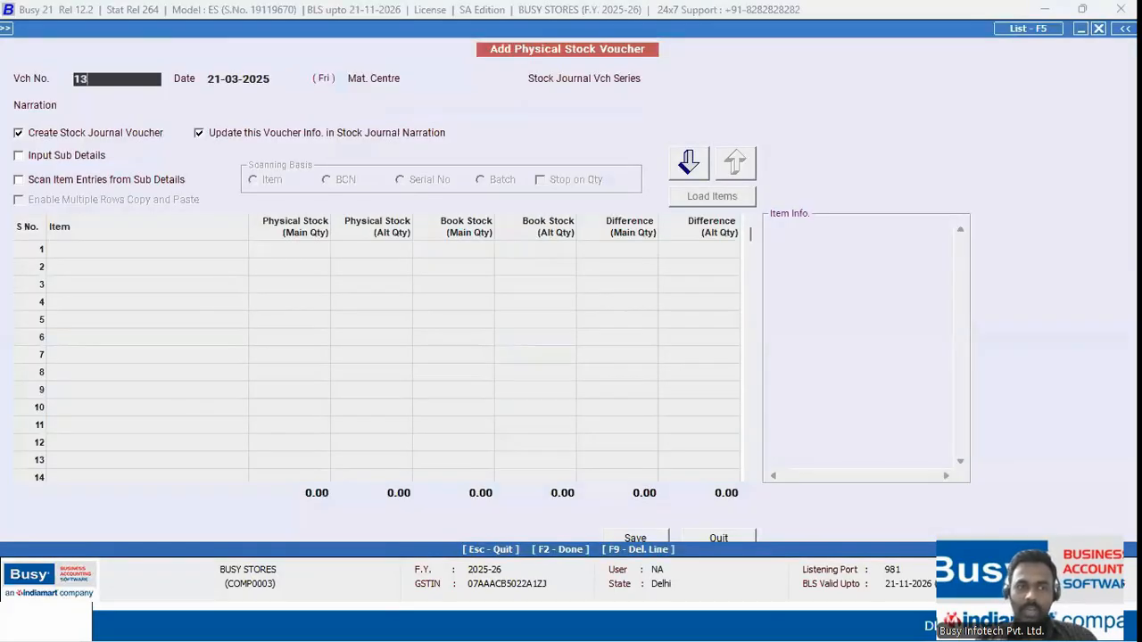
key("Return")
key("Return")
key("Return")
type("21")
key("Return")
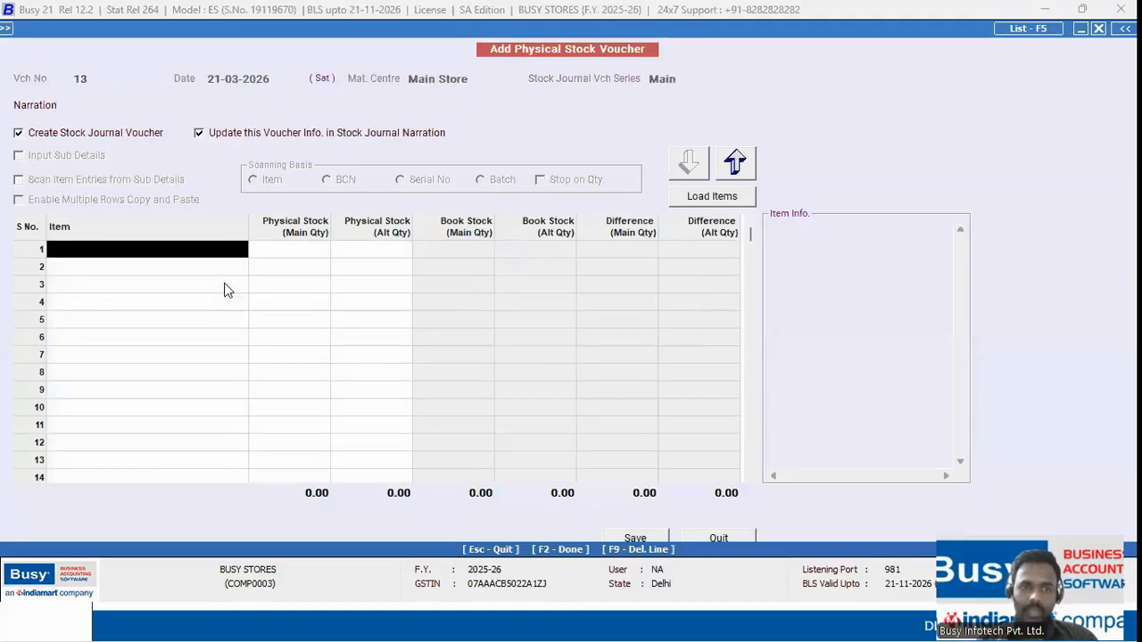
Add Chocolates to the first row of the physical stock voucher with a main quantity of 4
left_click(298, 257)
left_click(369, 257)
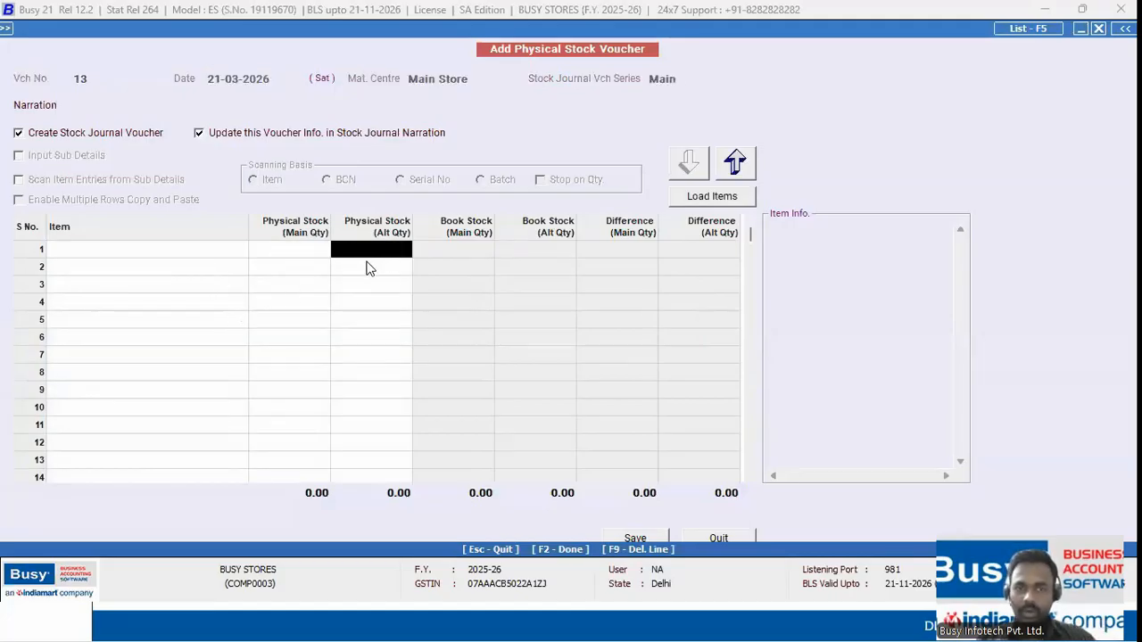
left_click(314, 248)
left_click(349, 257)
key("Return")
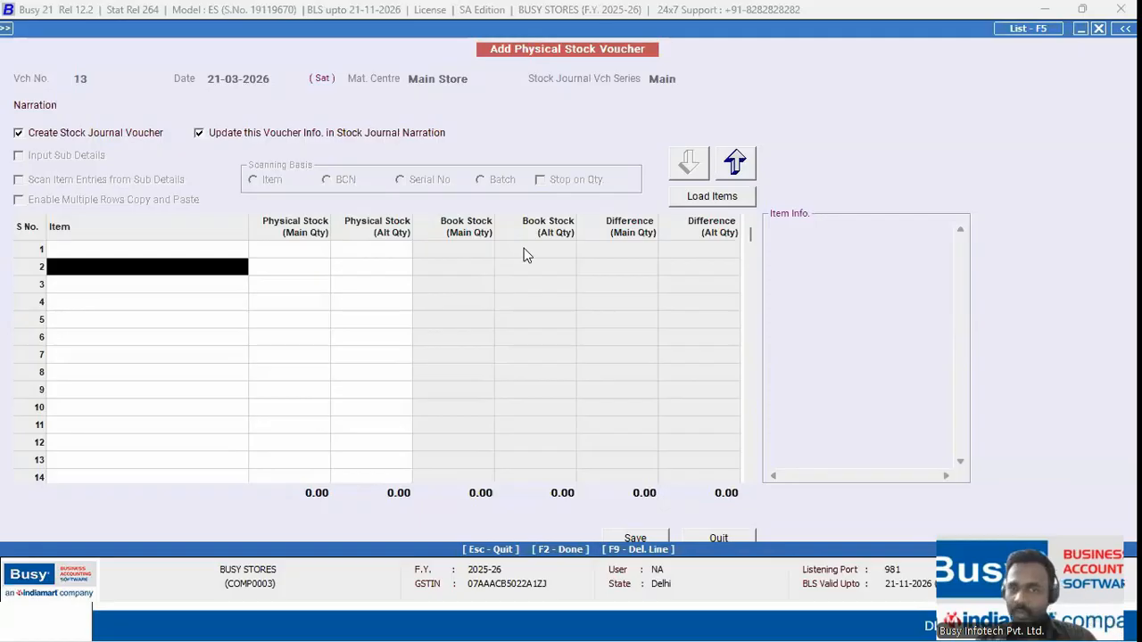
left_click(220, 253)
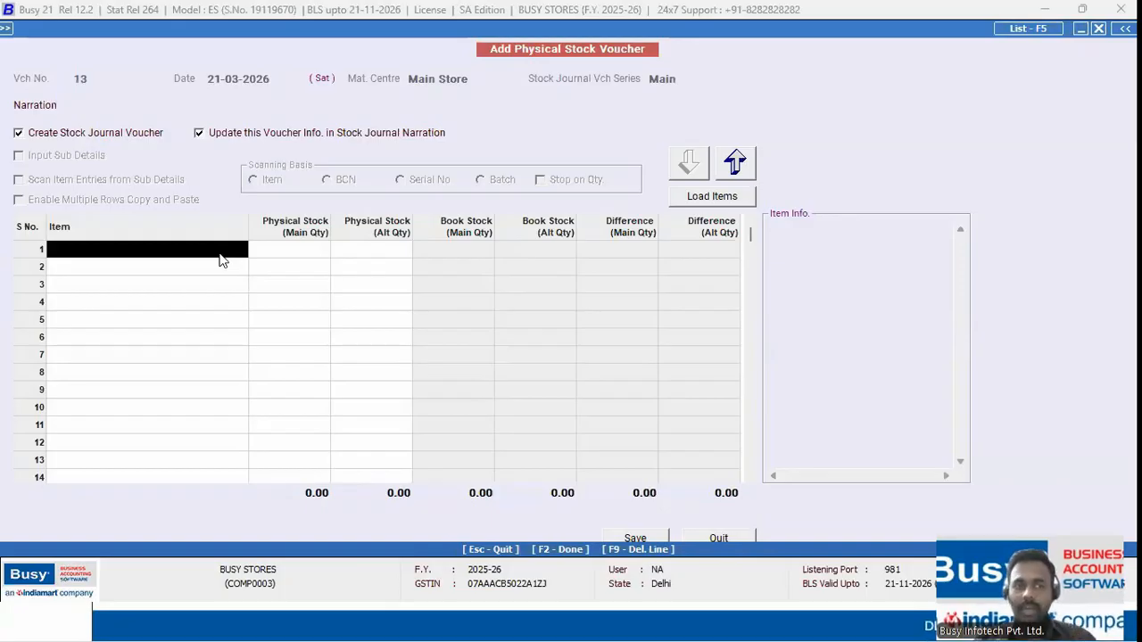
type("CH")
key("Return")
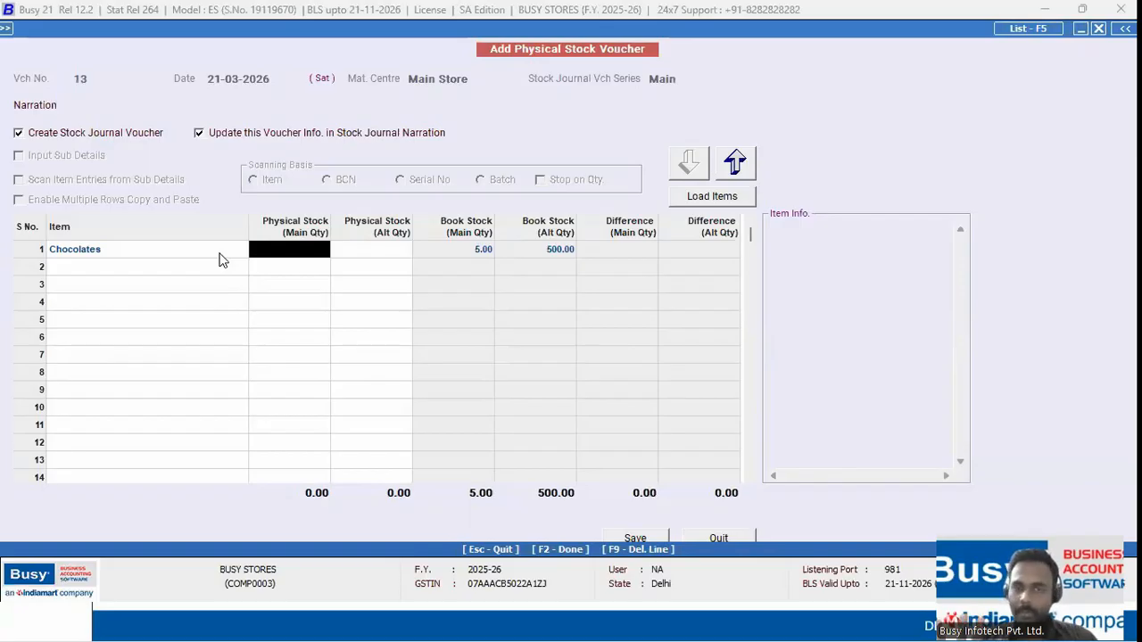
type("4")
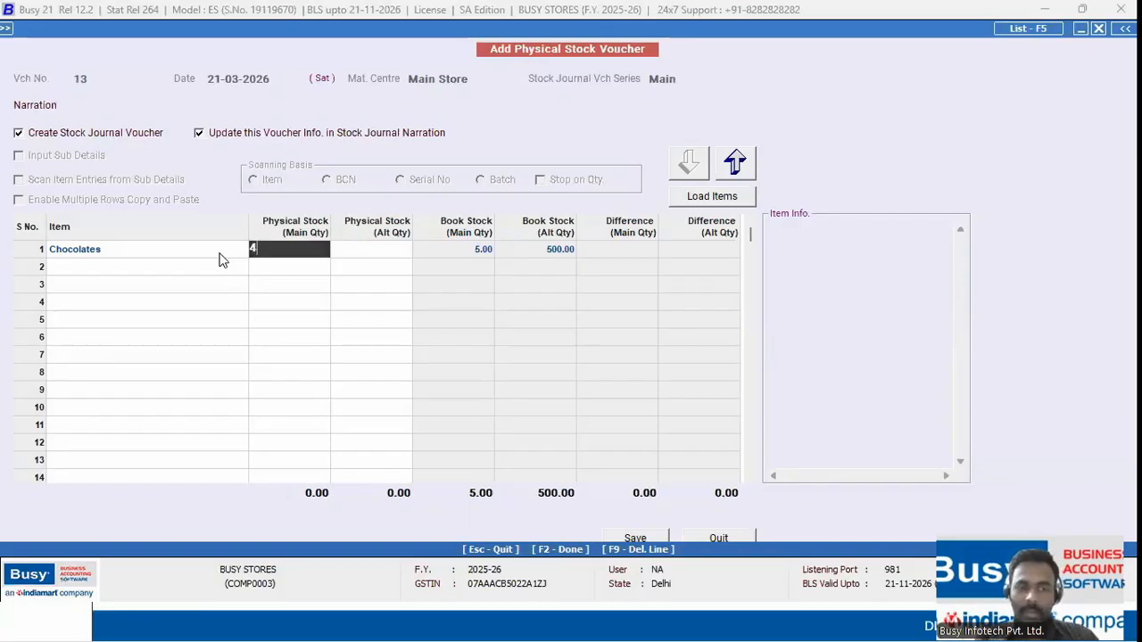
key("Return")
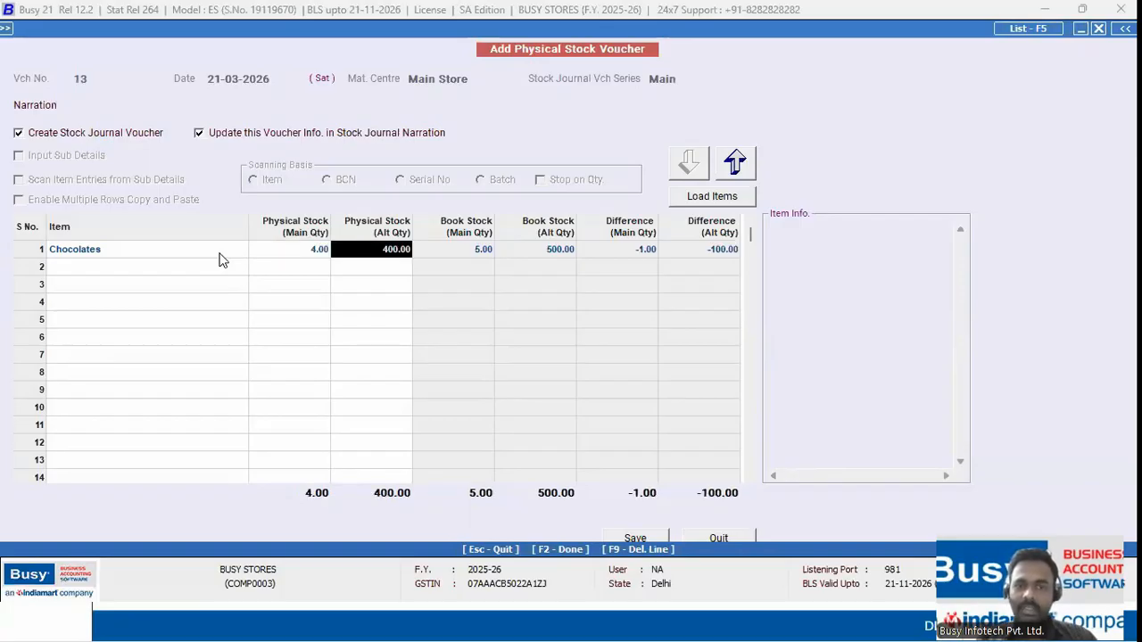
Try physical main quantities of 3 and 0 for Chocolates
key("shift+Tab")
type("3")
key("Return")
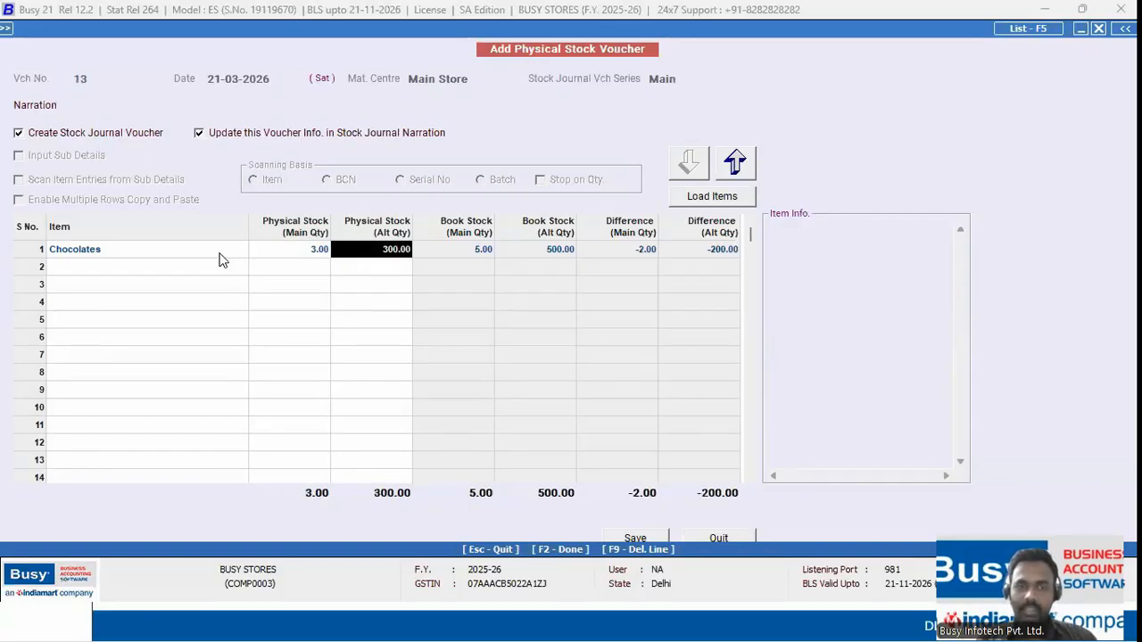
key("shift+Tab")
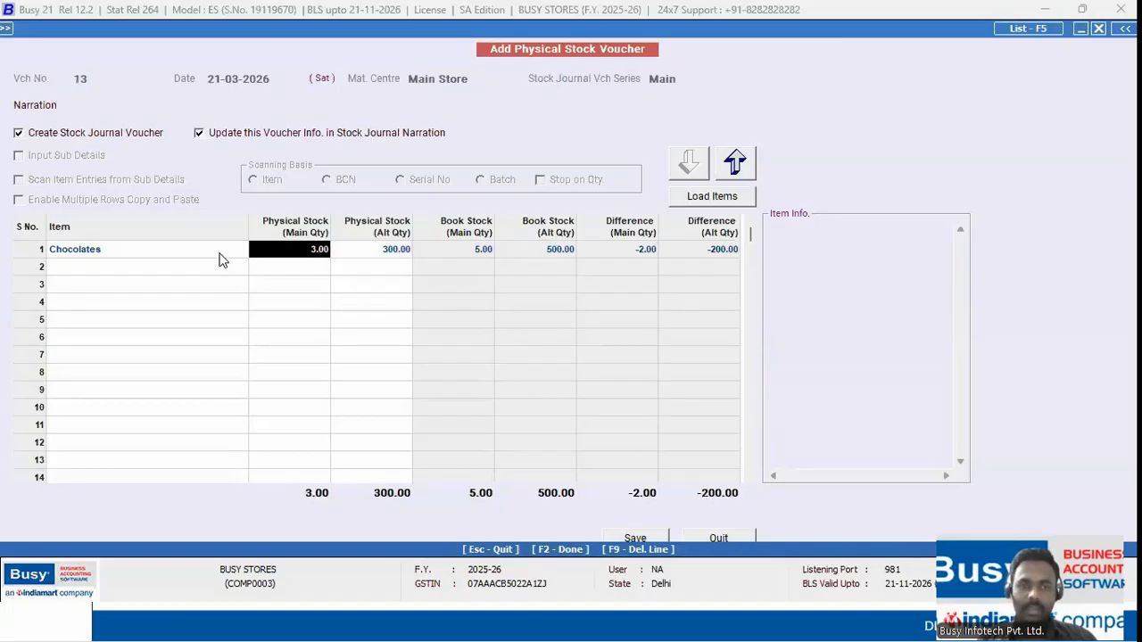
type("0")
key("Return")
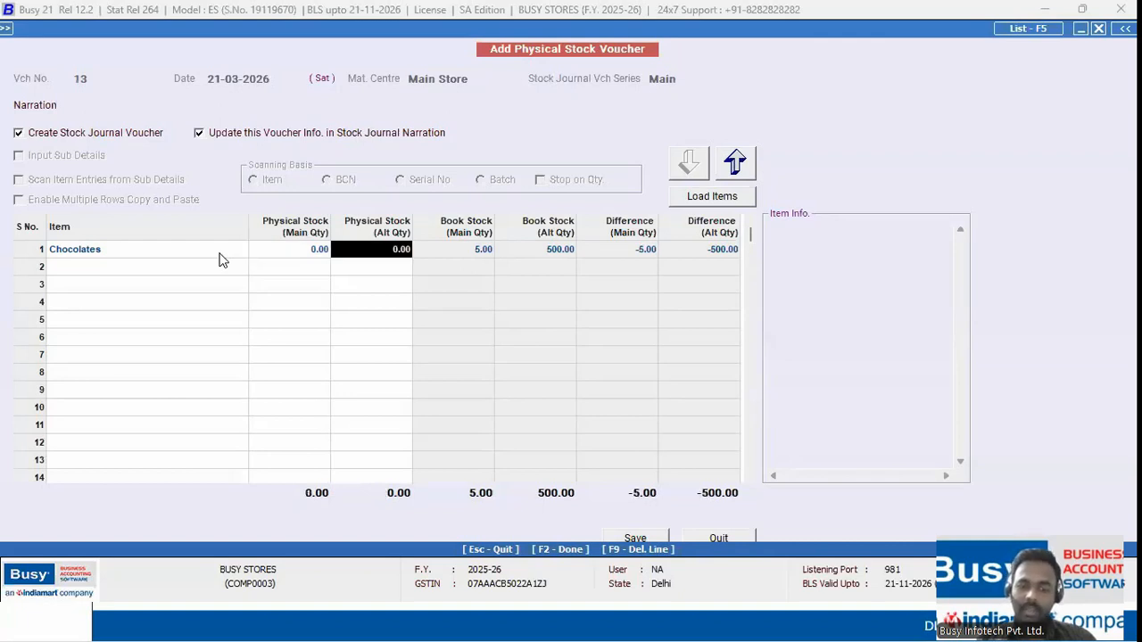
key("shift+Tab")
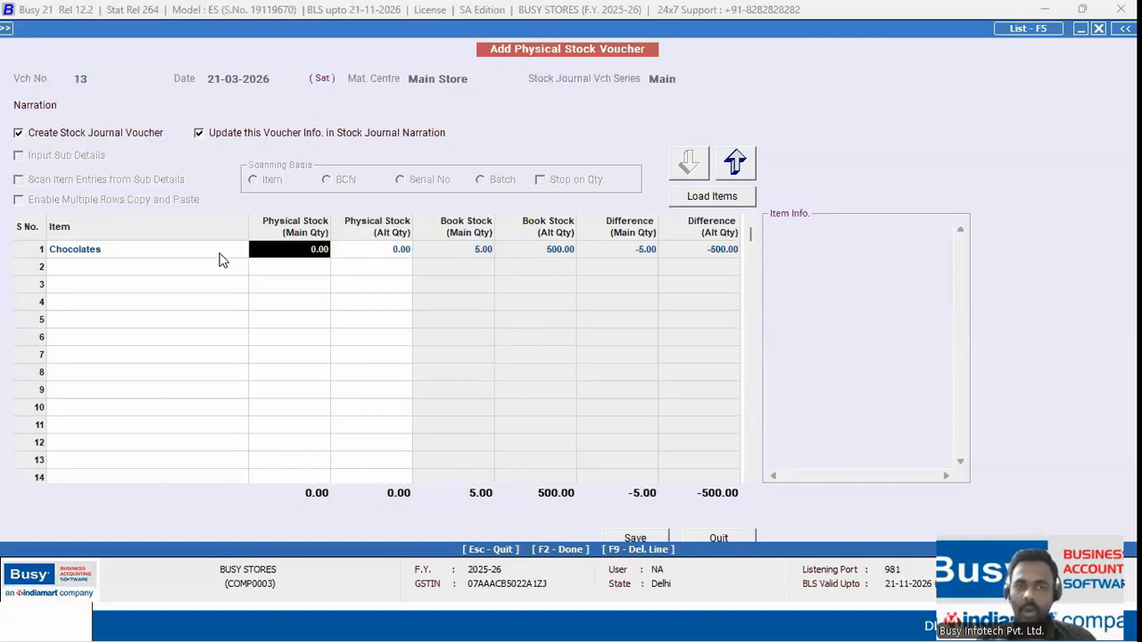
Set the physical alternate quantity of Chocolates to 50
key("Return")
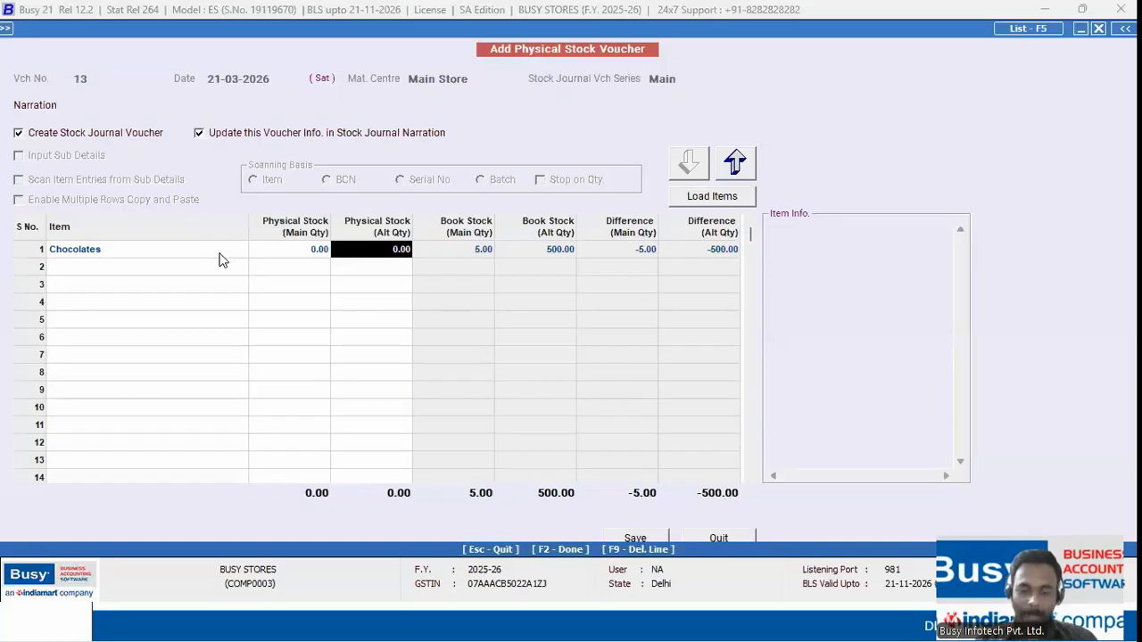
type("50")
key("Return")
key("Up")
key("Return")
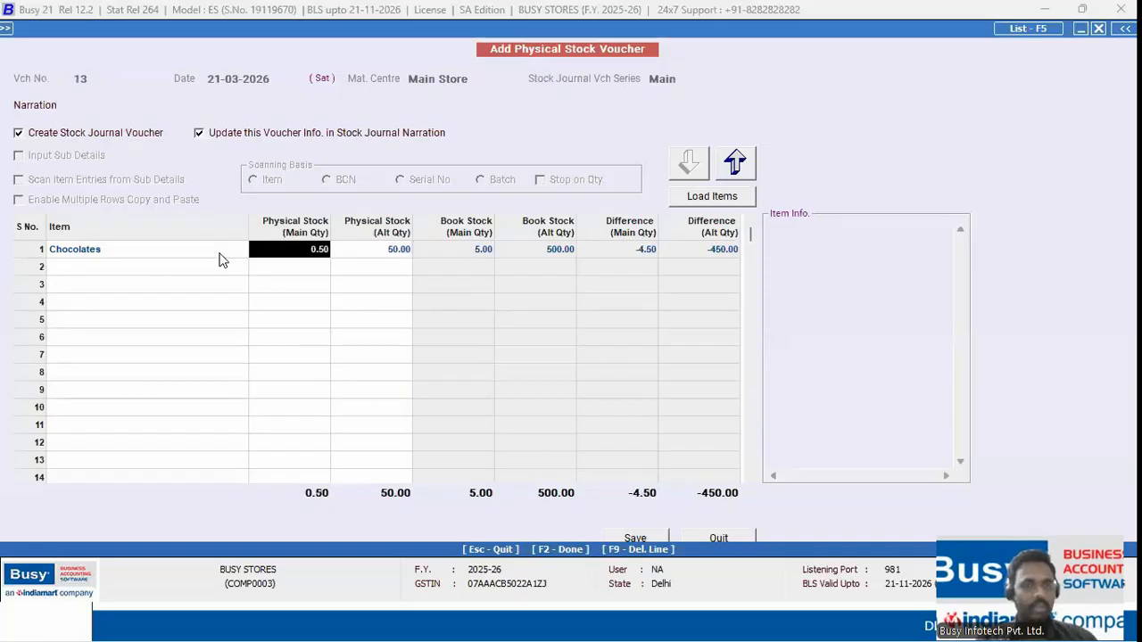
Set the physical main quantity of Chocolates to 0.25
key("Return")
key("Left")
type("0")
key("Return")
type("0.25")
key("Return")
key("Up")
key("Return")
key("Return")
key("Left")
type("0.25")
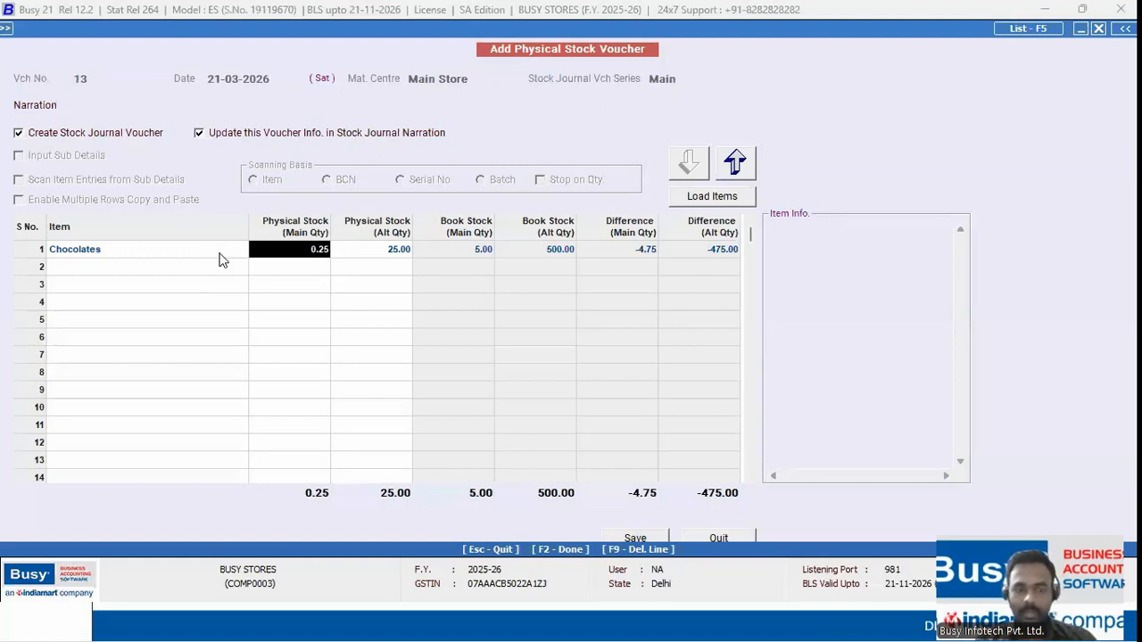
Quit the physical stock voucher without saving and return to the transactions list
key("alt+Tab")
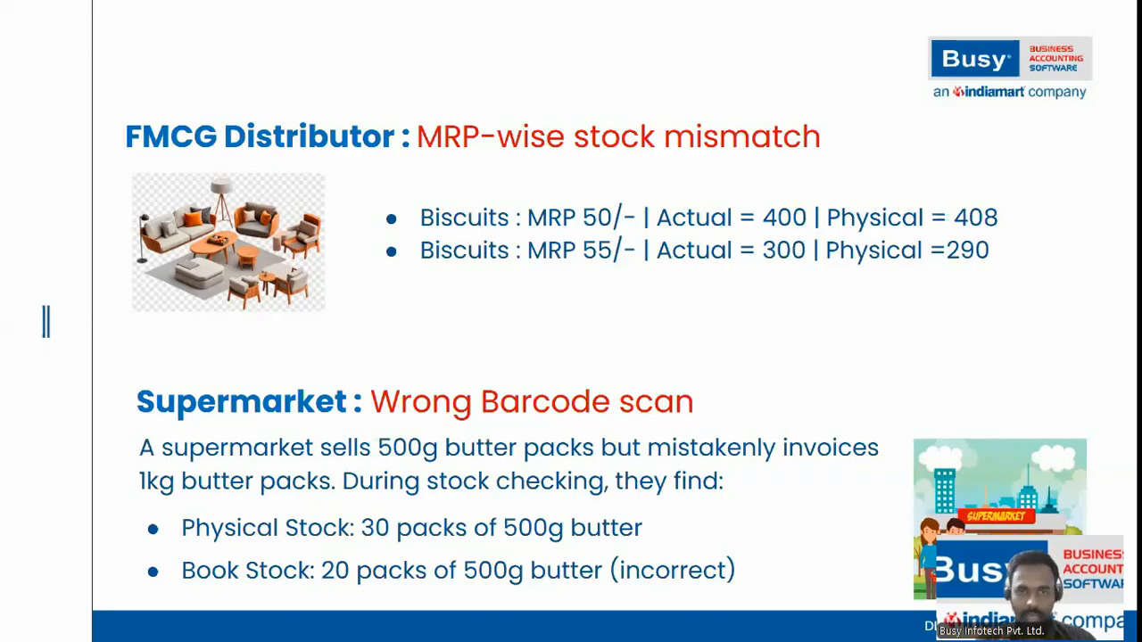
key("alt+Tab")
key("Escape")
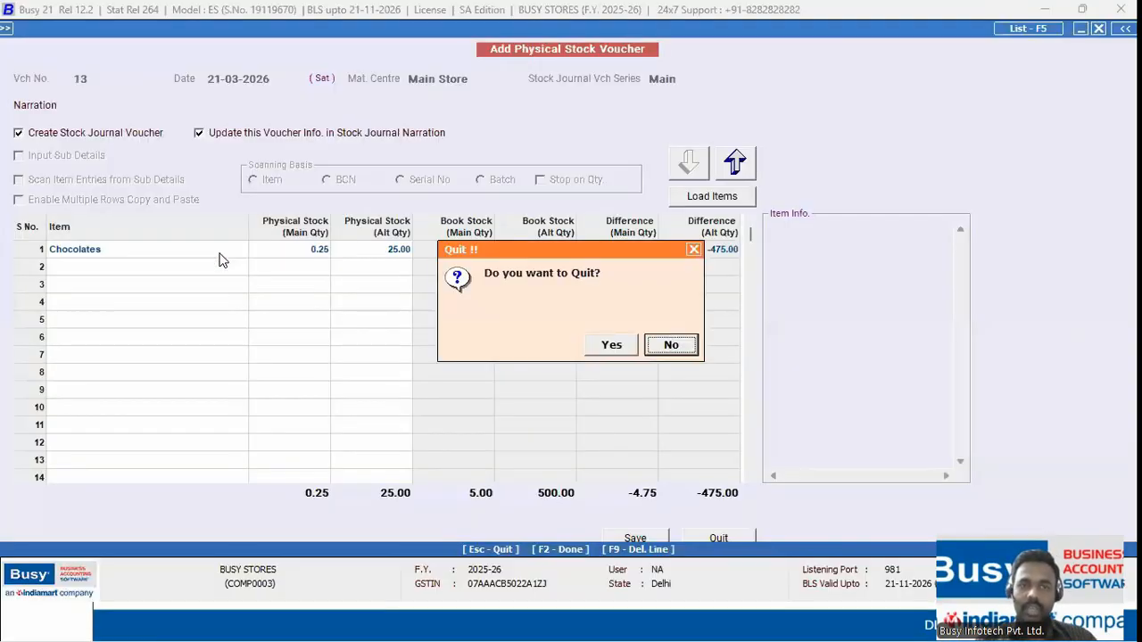
key("y")
key("Return")
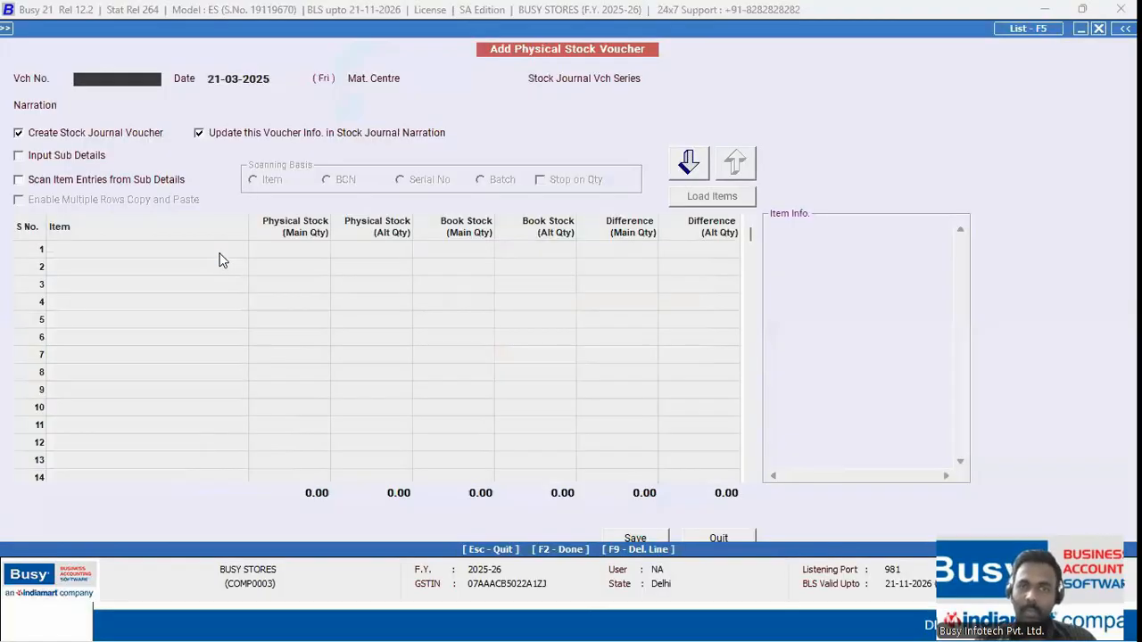
key("Escape")
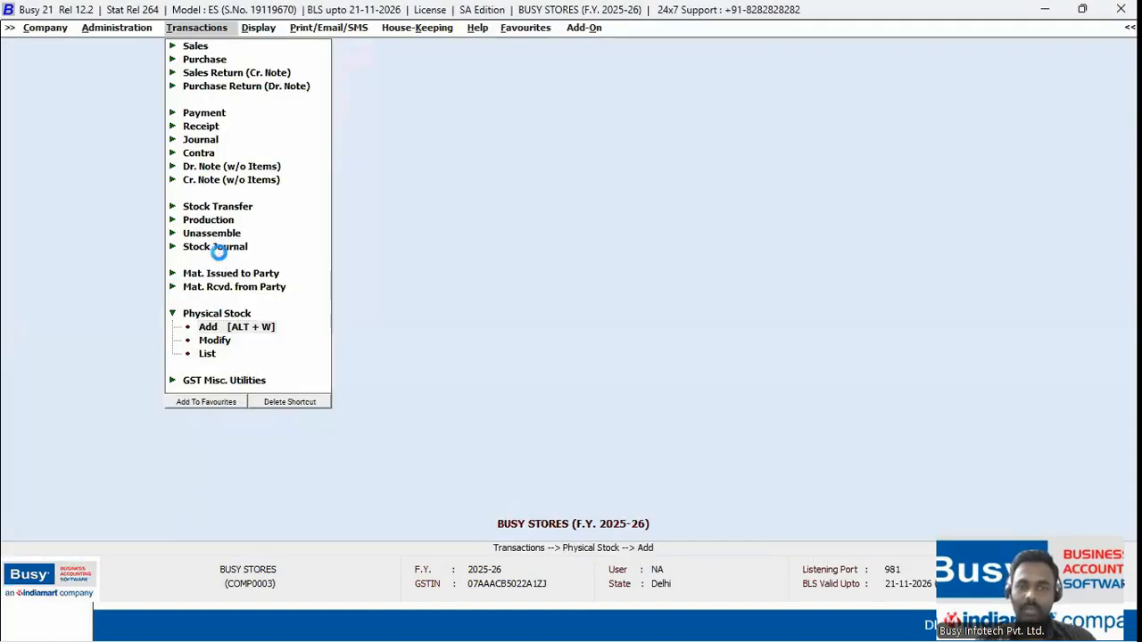
Switch to the presentation and advance past the MRP-wise mismatch and wrong barcode scan slide
key("alt+Tab")
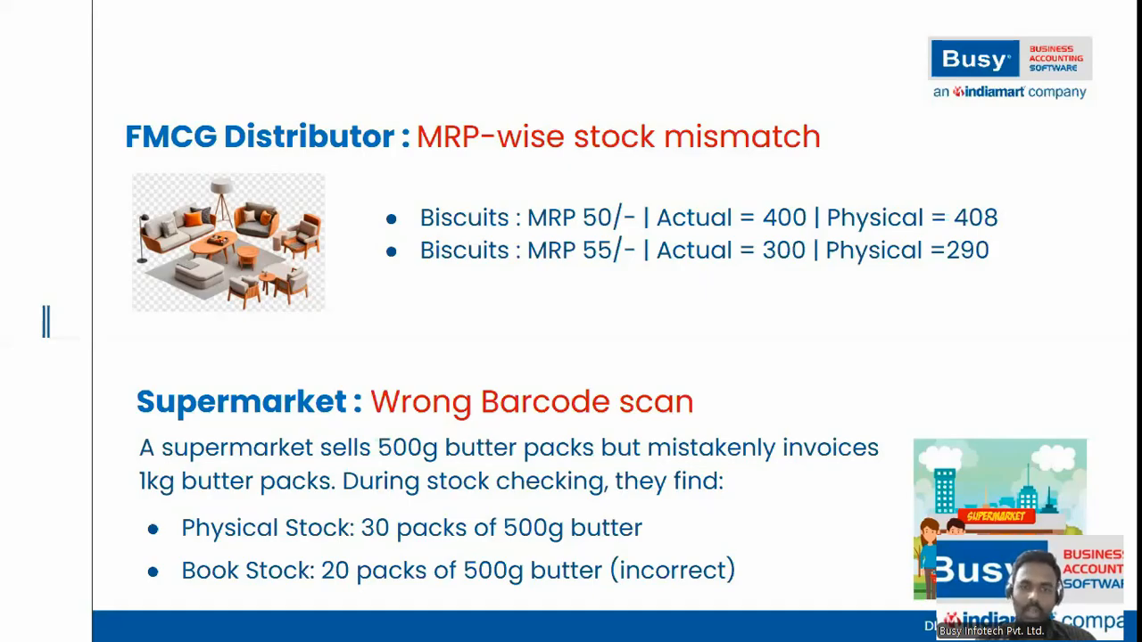
key("Right")
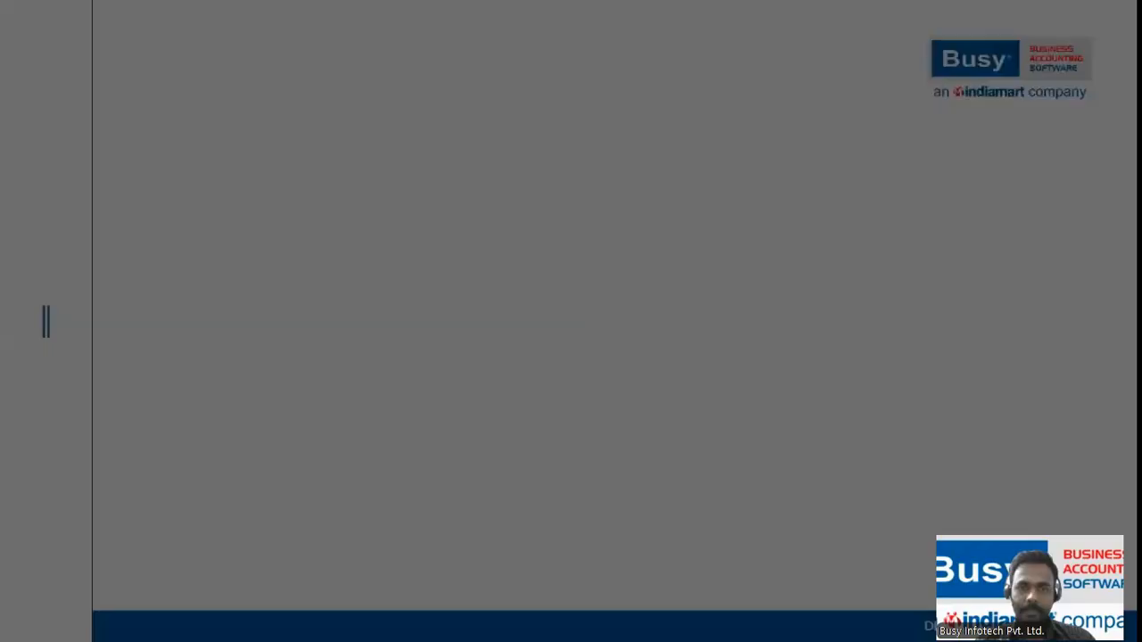